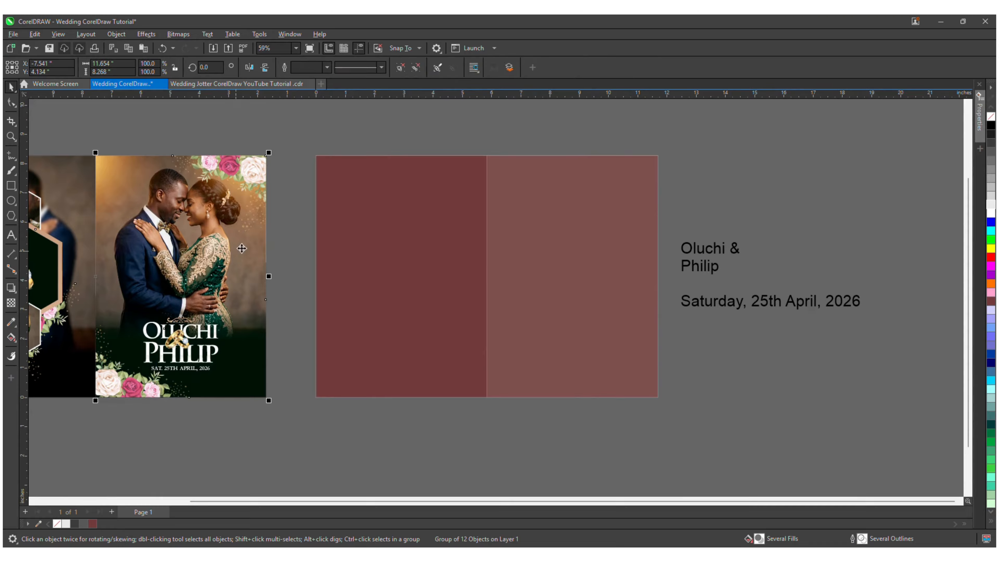
Step: Move the finished wedding cover design farther away from the page to clear the area beside the two panels
scroll(226, 244, "left", 4)
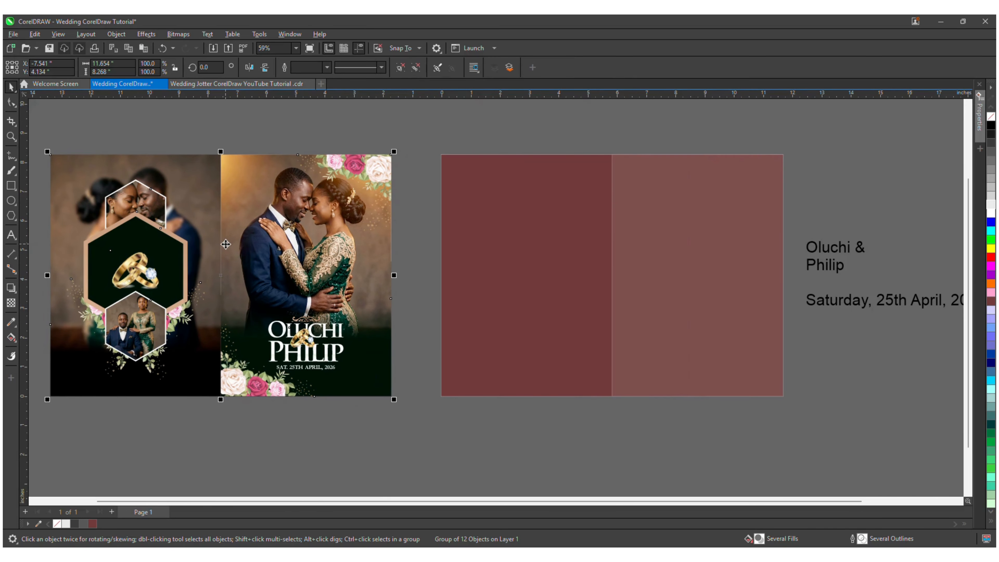
scroll(225, 244, "right", 4)
scroll(226, 244, "up", 1)
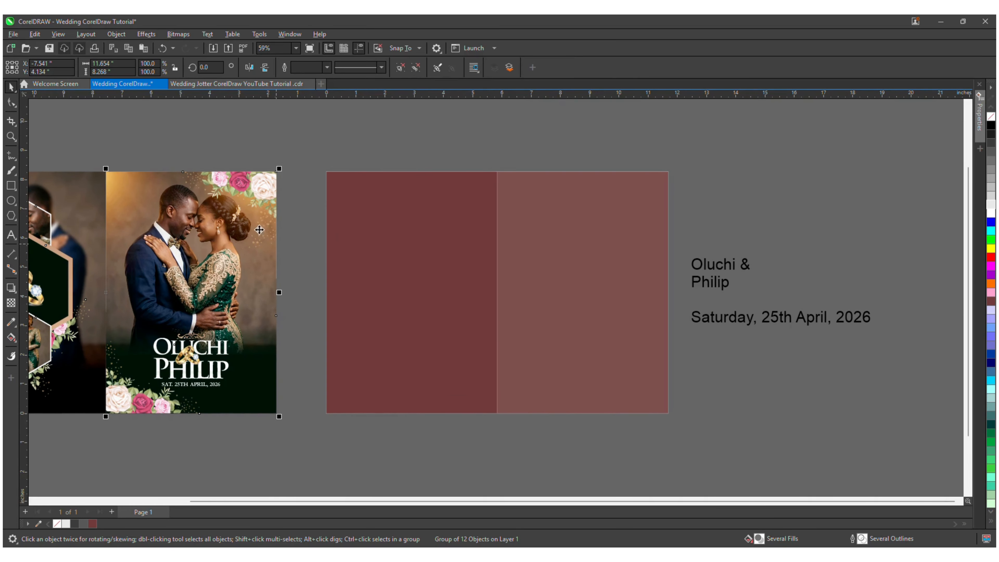
left_click_drag(244, 242, 37, 249)
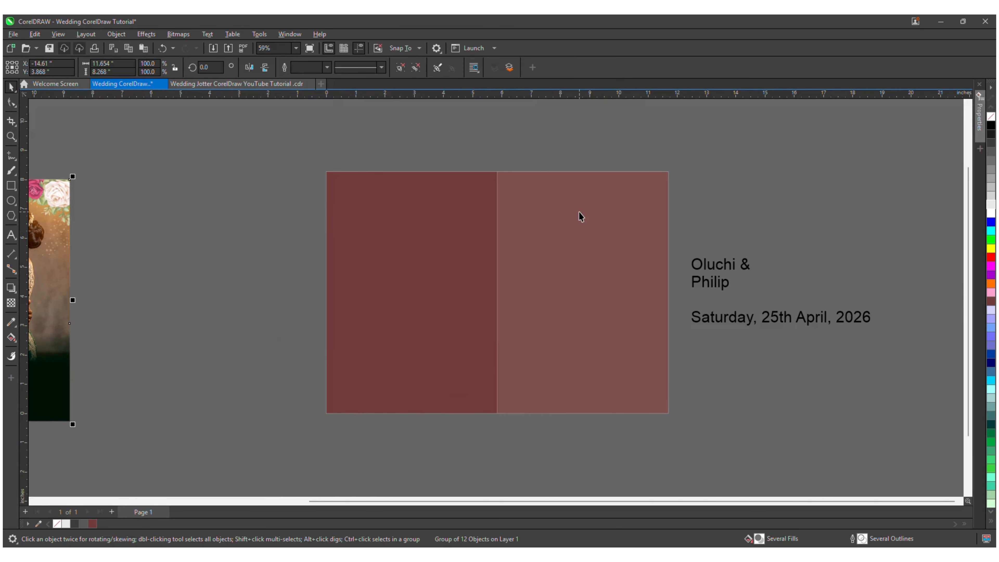
Step: Fill both reddish-brown page panels with white and deselect them
scroll(580, 216, "up", 2)
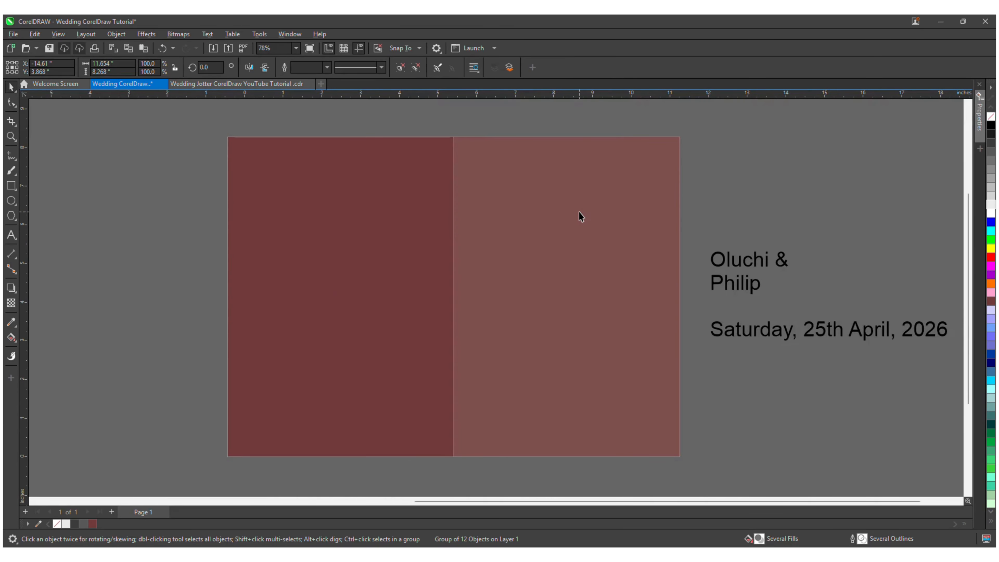
scroll(581, 216, "right", 2)
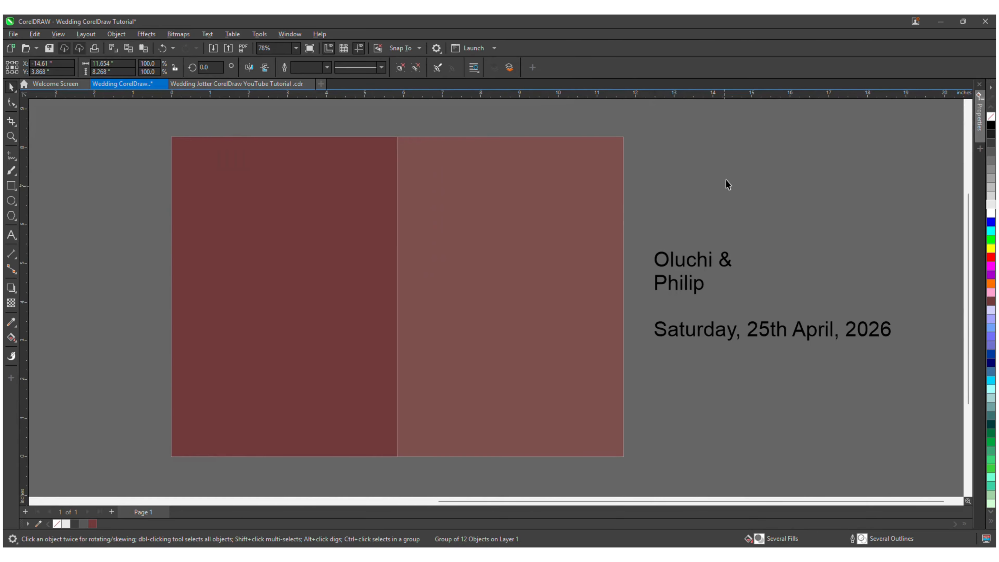
left_click(630, 146)
left_click(570, 147)
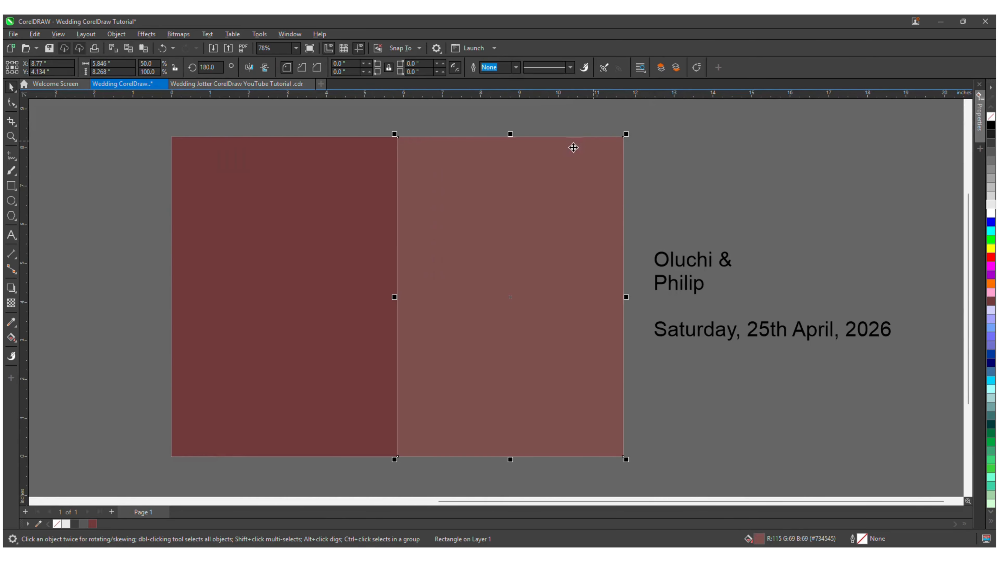
left_click(369, 176, "shift")
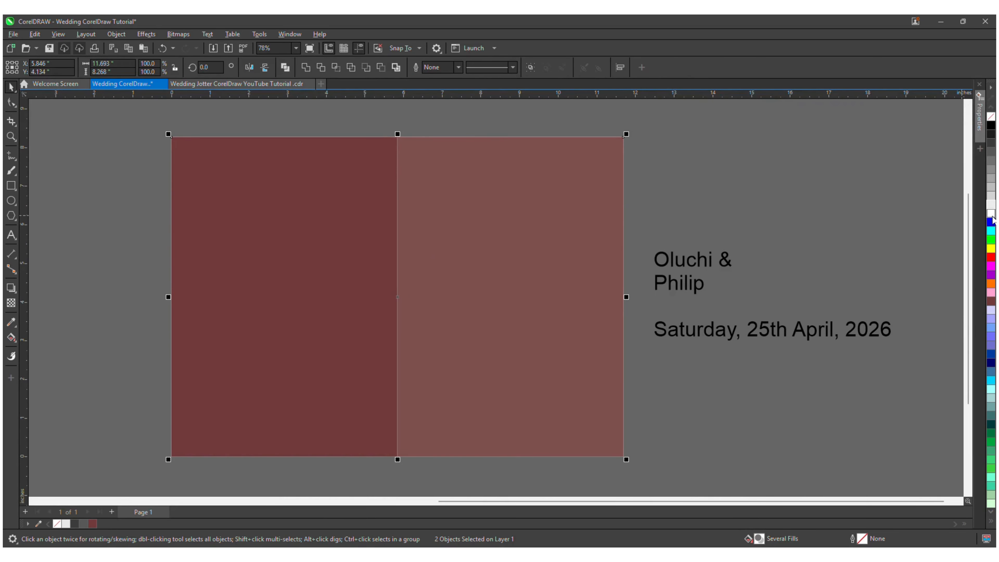
left_click(991, 214)
key("F8")
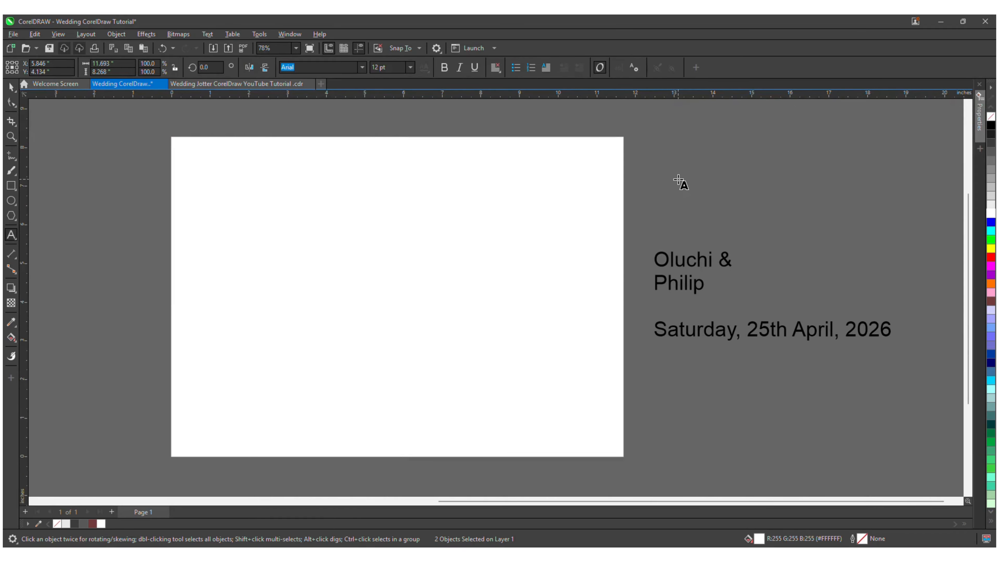
key("ctrl+space")
left_click(714, 178)
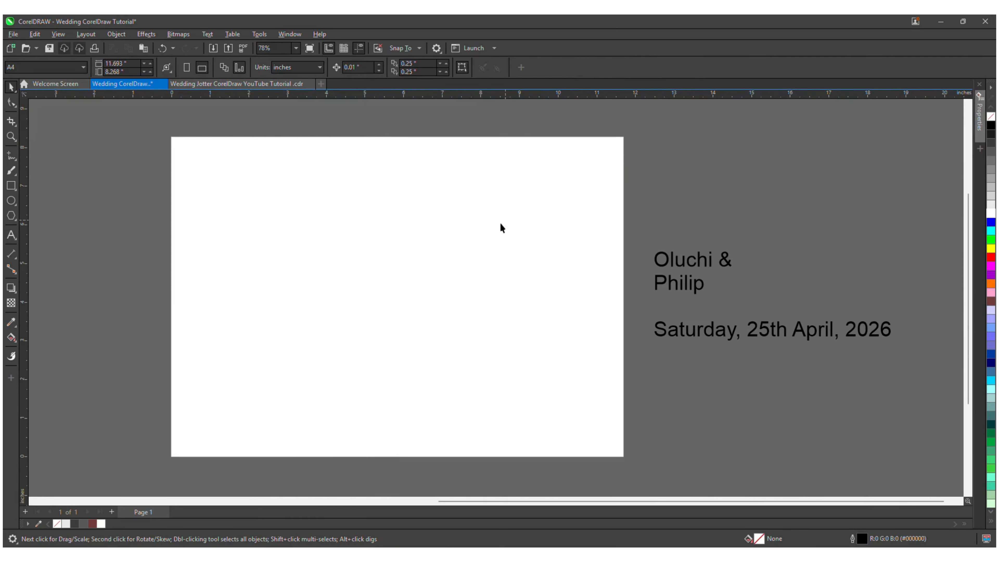
Step: Try moving the two white panels apart and undo both moves
left_click_drag(483, 231, 547, 214)
scroll(471, 235, "down", 2)
left_click_drag(332, 238, 144, 179)
left_click(357, 184)
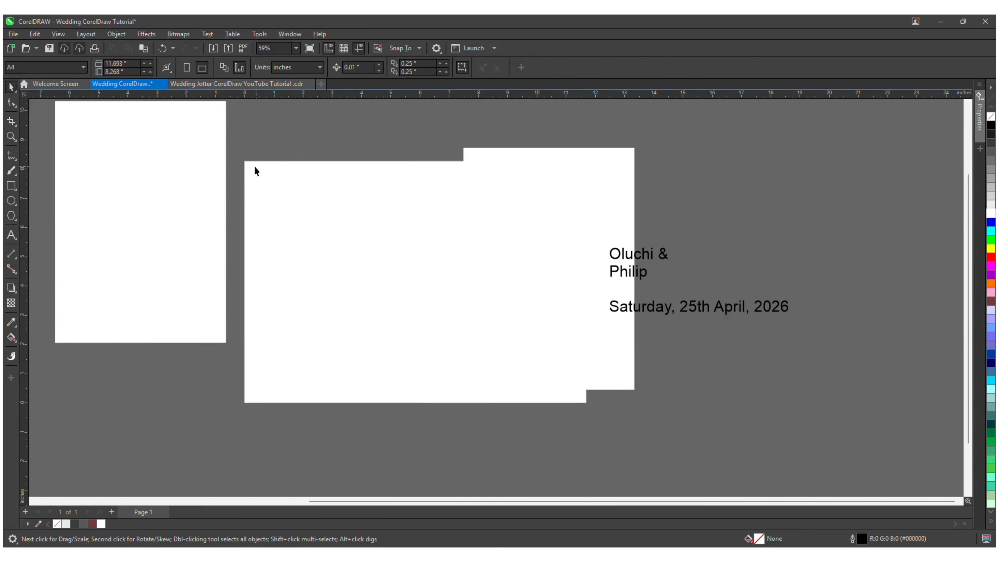
key("ctrl+z")
key("ctrl+z")
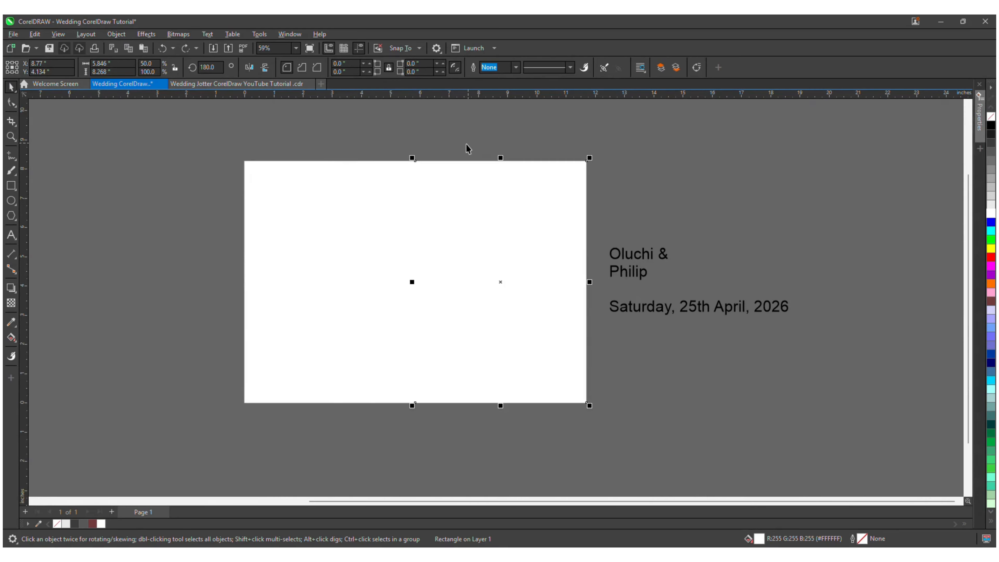
left_click(463, 134)
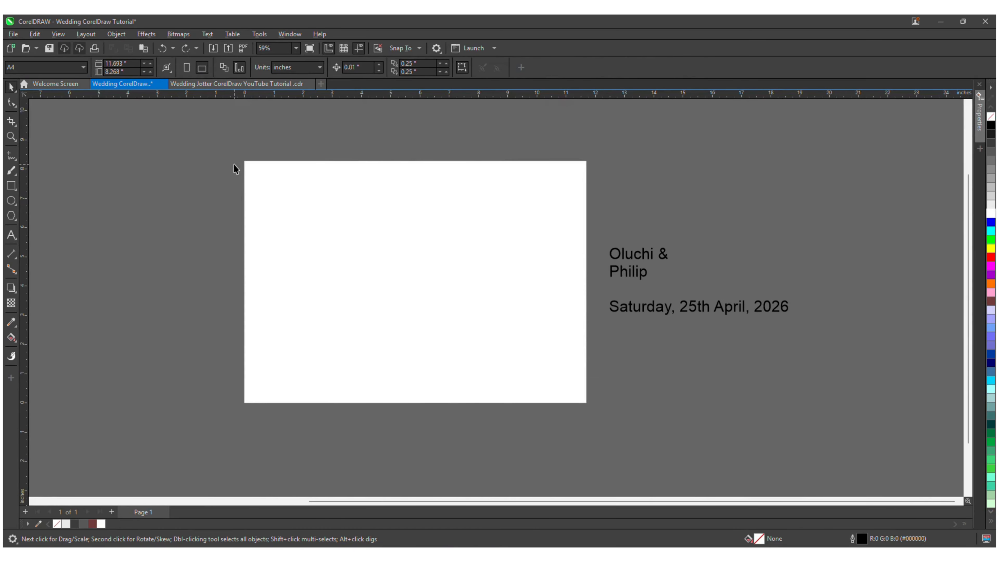
Step: Examine the finished wedding cover design, especially the overlapping hexagon photo frames on its back cover
scroll(260, 177, "down", 2)
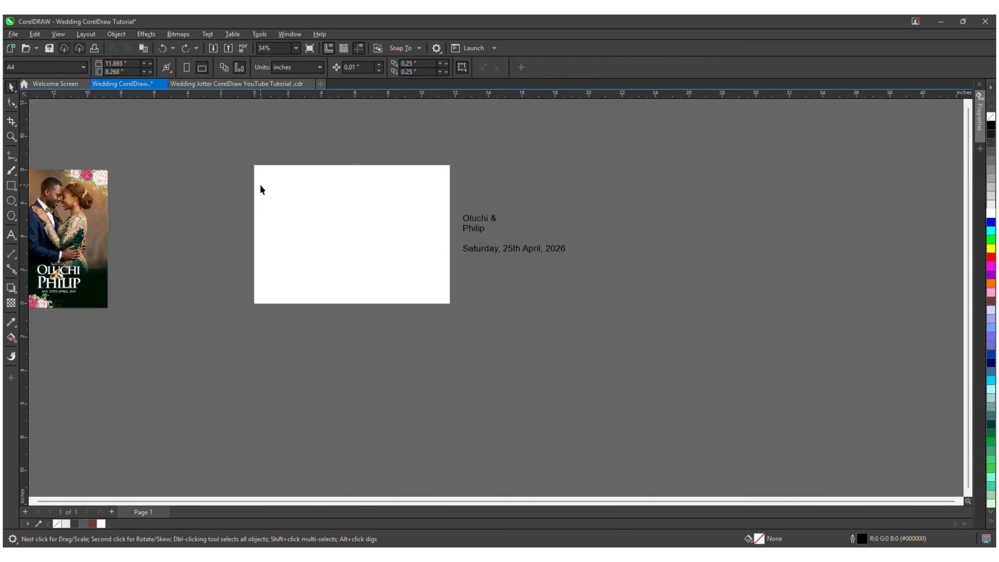
scroll(252, 197, "up", 1)
scroll(232, 231, "left", 5)
scroll(240, 238, "left", 3)
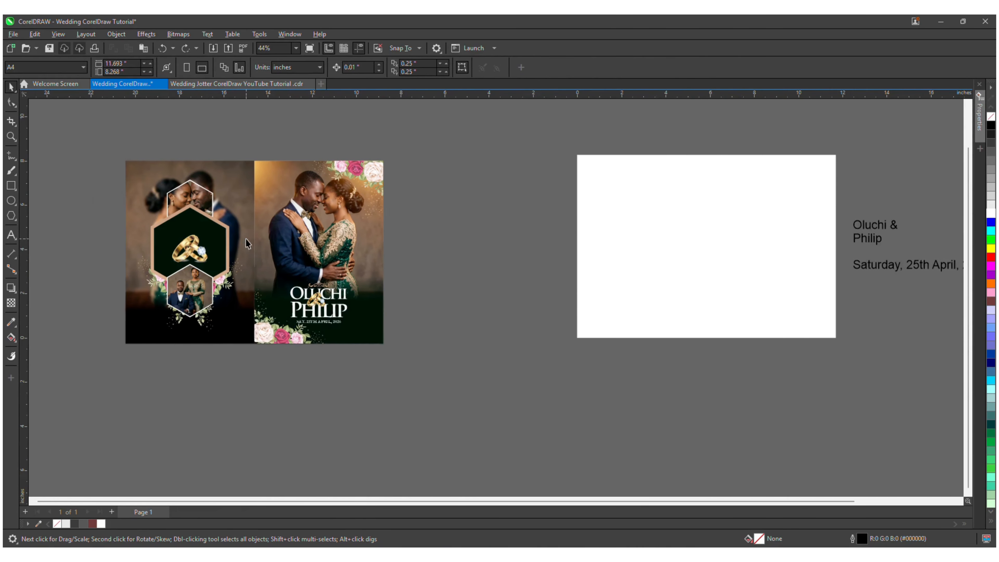
scroll(197, 261, "up", 2)
scroll(196, 262, "down", 1)
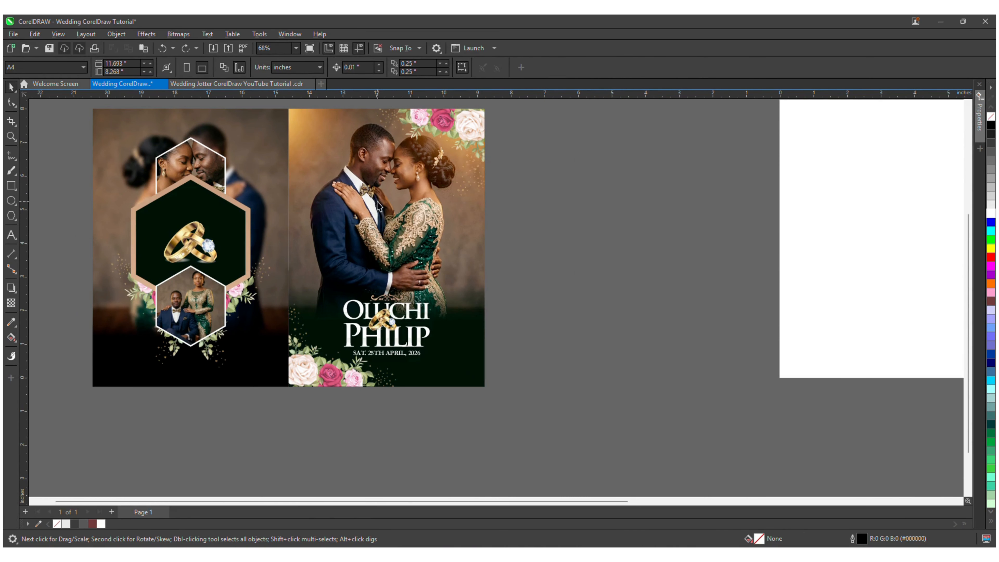
scroll(177, 169, "up", 2)
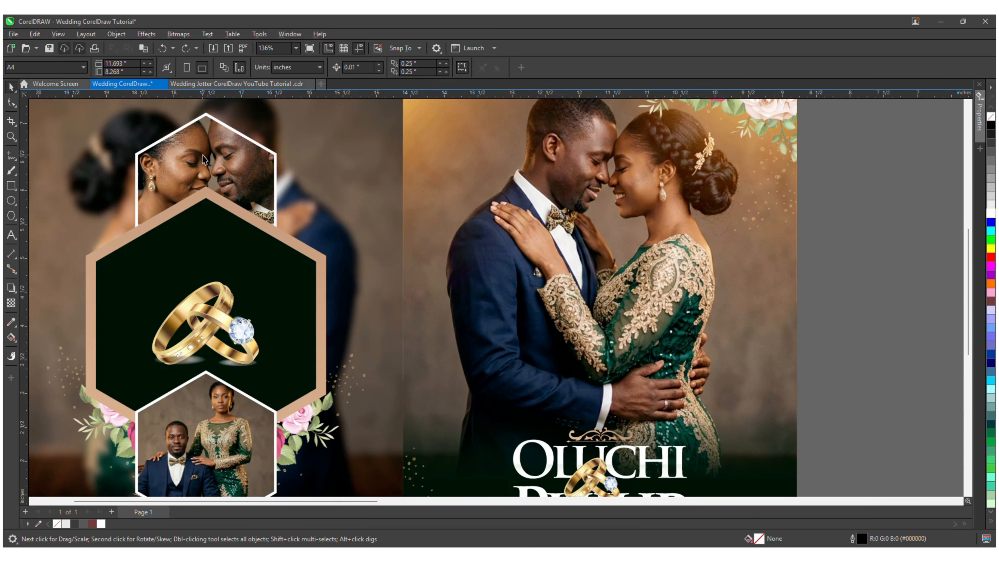
scroll(217, 209, "down", 1)
scroll(197, 407, "up", 2)
scroll(204, 374, "down", 2)
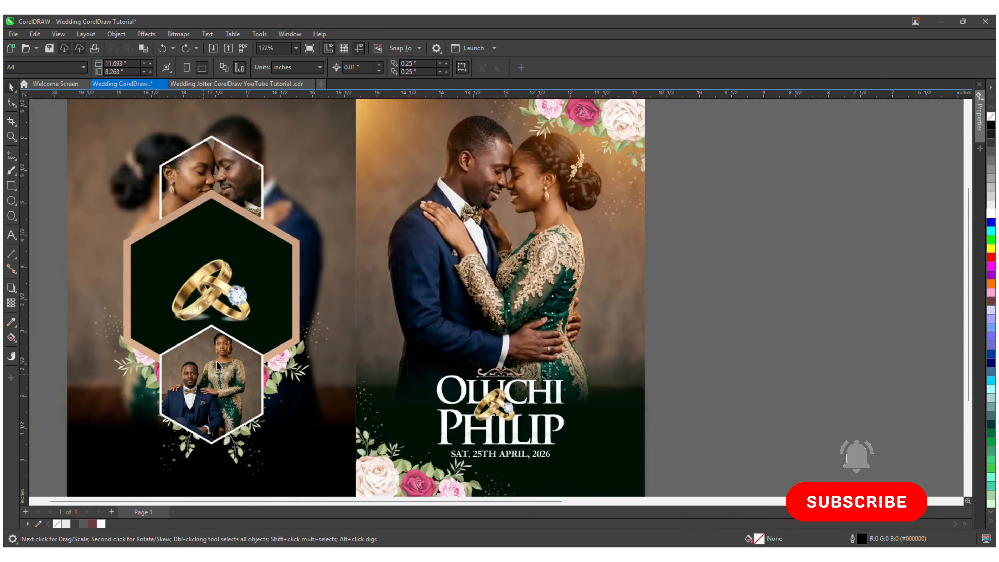
scroll(338, 324, "down", 1)
Step: Examine the names, rings, date line and rose corner on the finished front cover up close
scroll(438, 322, "up", 3)
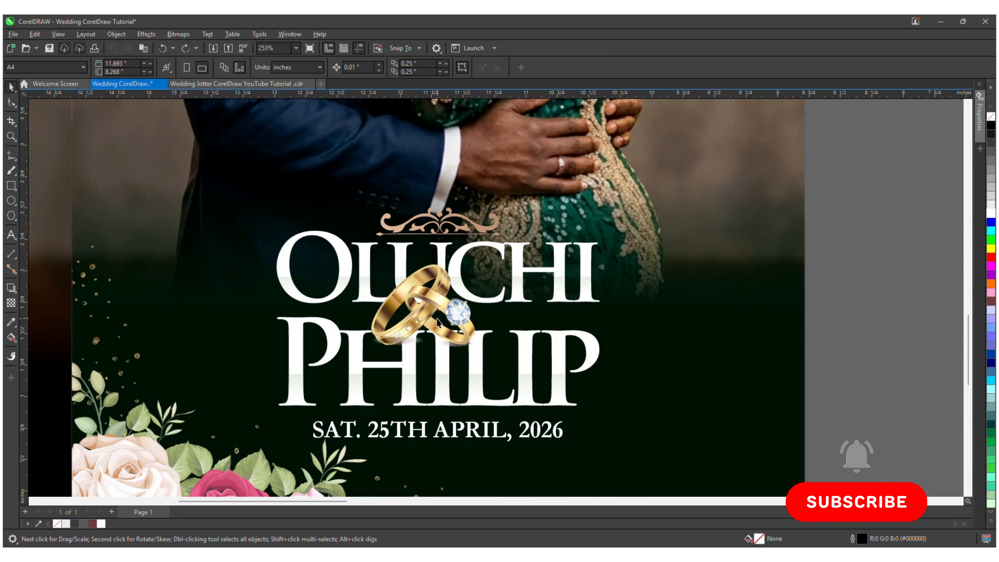
left_click(438, 323)
scroll(354, 325, "down", 7)
scroll(347, 417, "up", 3)
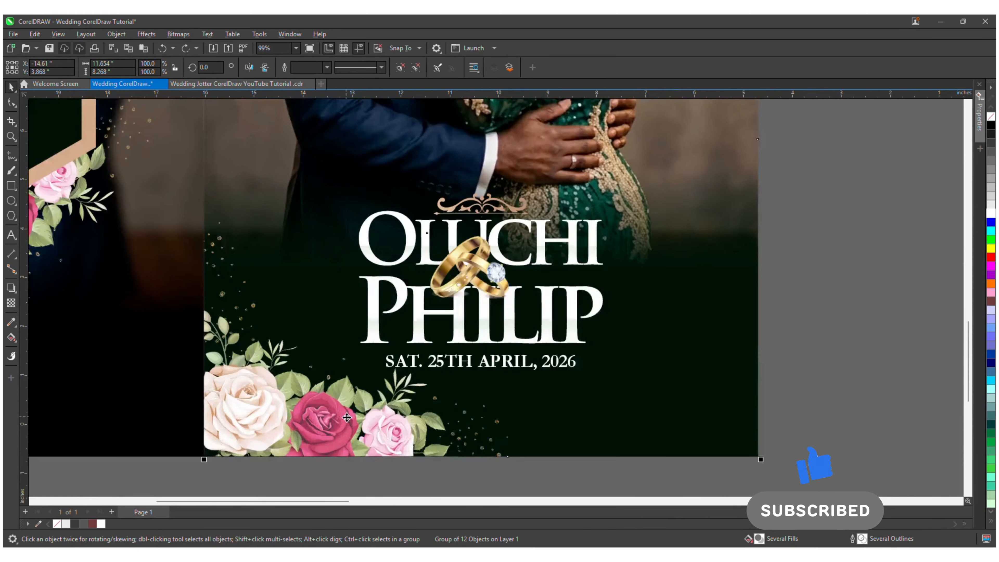
scroll(346, 417, "up", 1)
scroll(345, 374, "down", 5)
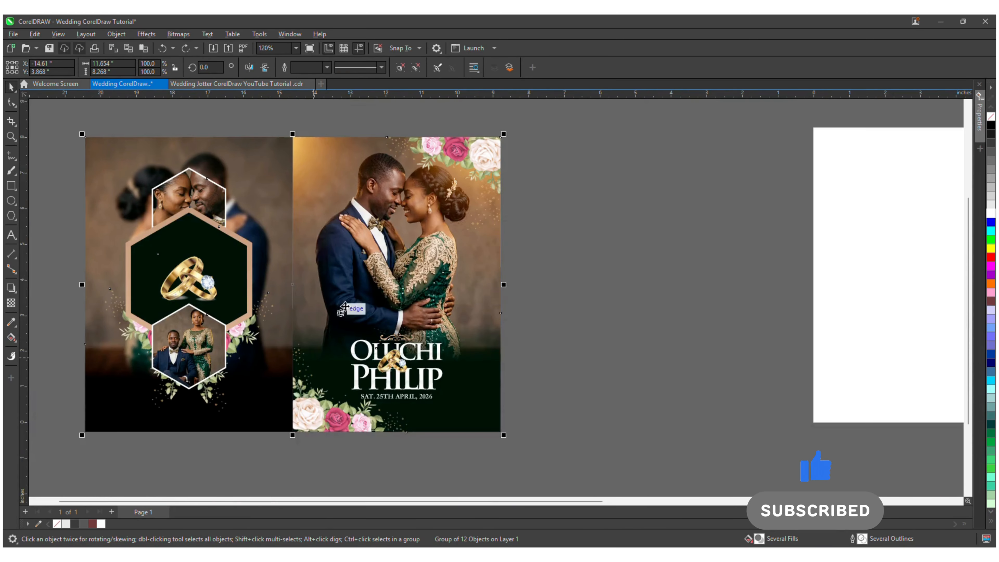
scroll(345, 307, "down", 4)
scroll(344, 303, "up", 5)
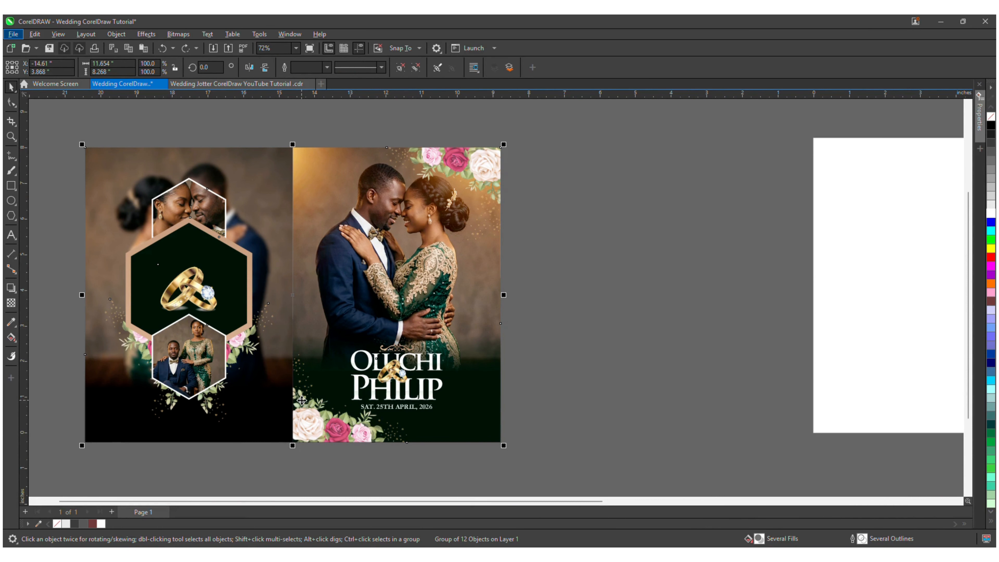
Step: Inspect the two blank white panels and the text with the couple's names and wedding date beside the page
scroll(560, 437, "right", 10)
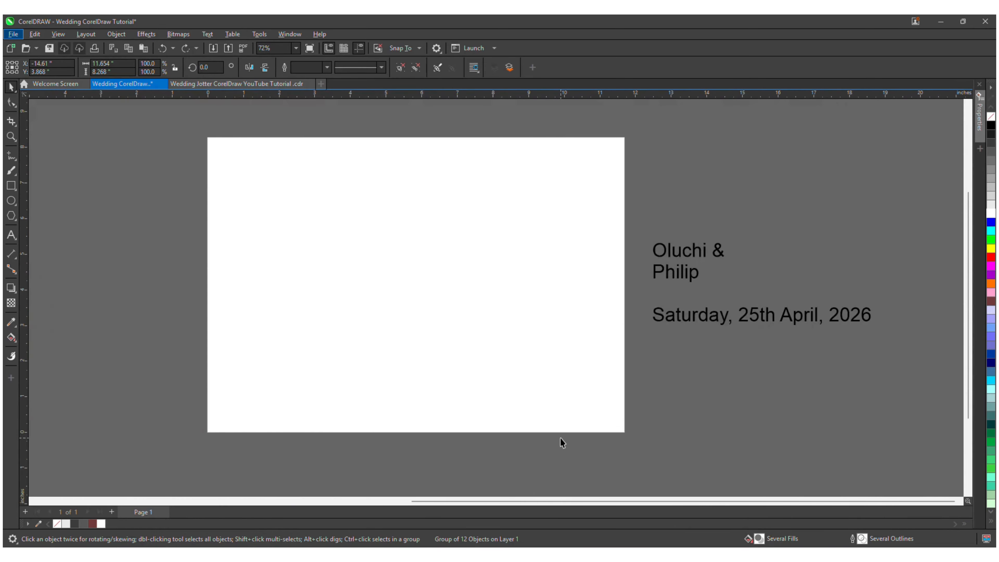
scroll(560, 438, "down", 2)
scroll(560, 438, "left", 2)
scroll(560, 438, "up", 4)
scroll(560, 438, "down", 1)
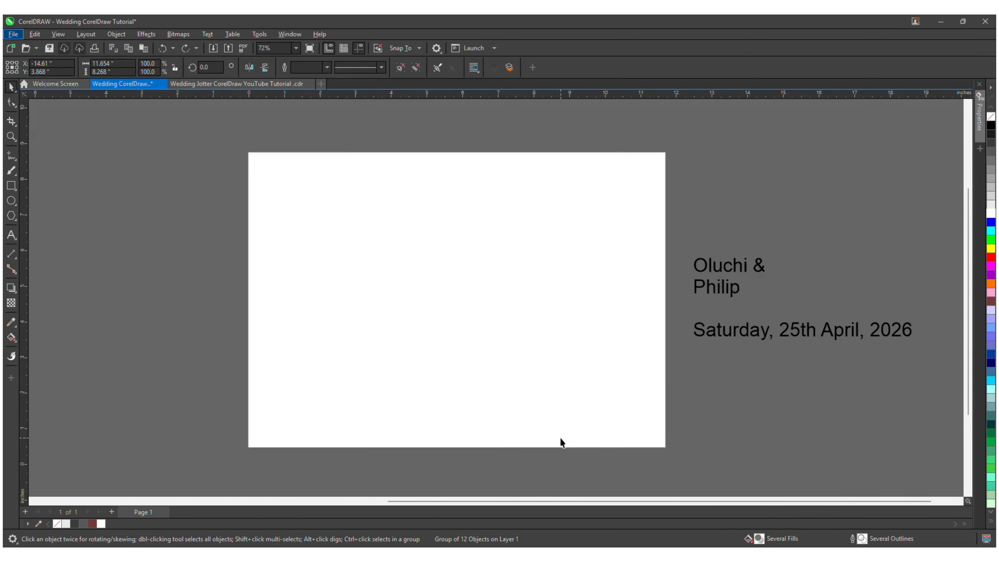
scroll(560, 438, "down", 2)
scroll(561, 438, "up", 1)
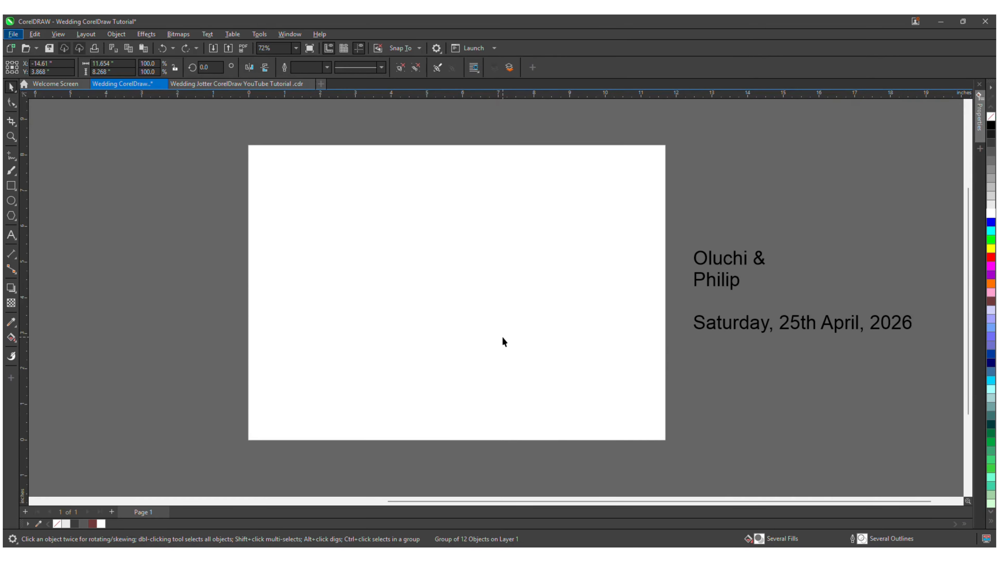
left_click(160, 169)
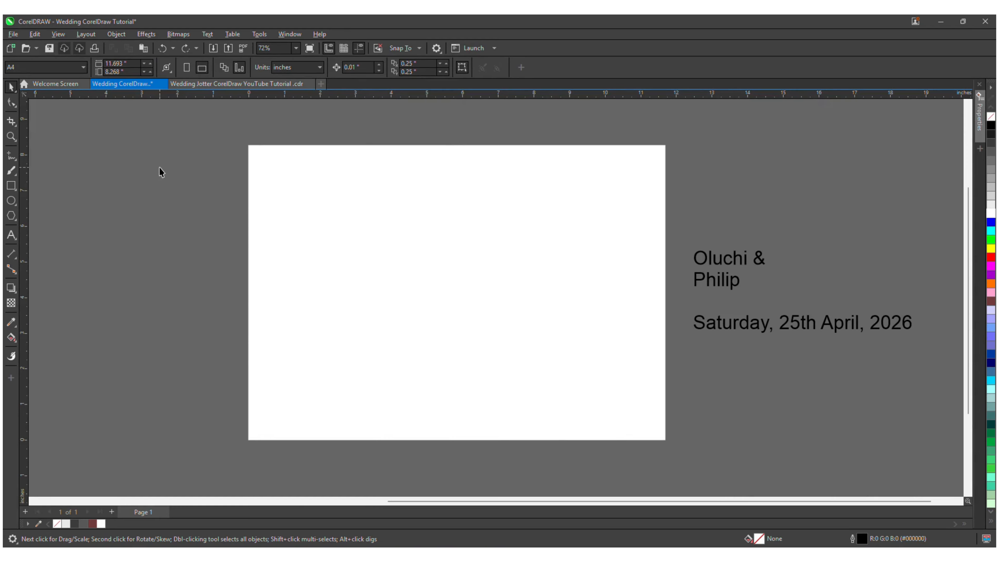
scroll(159, 166, "up", 1)
left_click(533, 227)
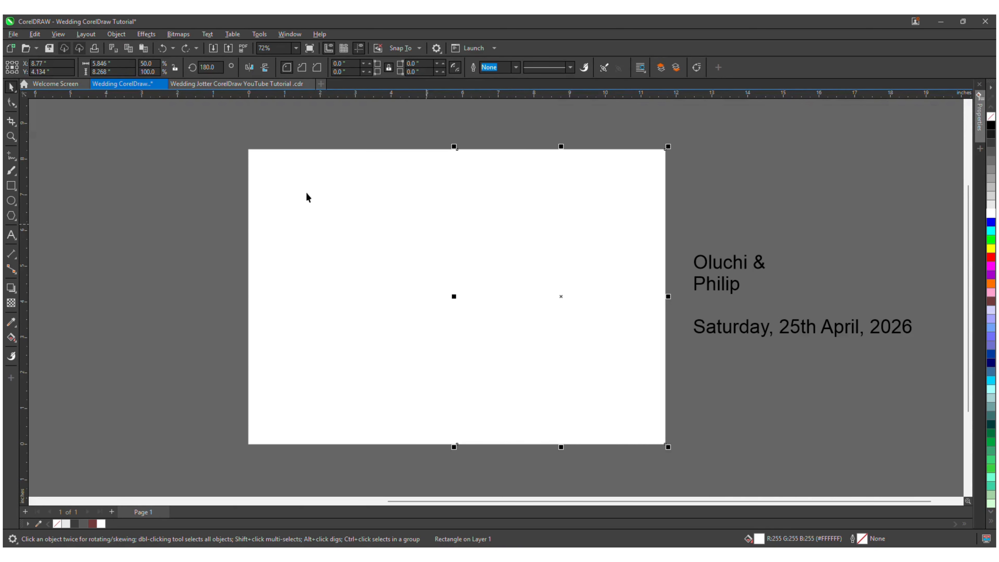
left_click(387, 117)
left_click(592, 229)
left_click(718, 216)
left_click(746, 267)
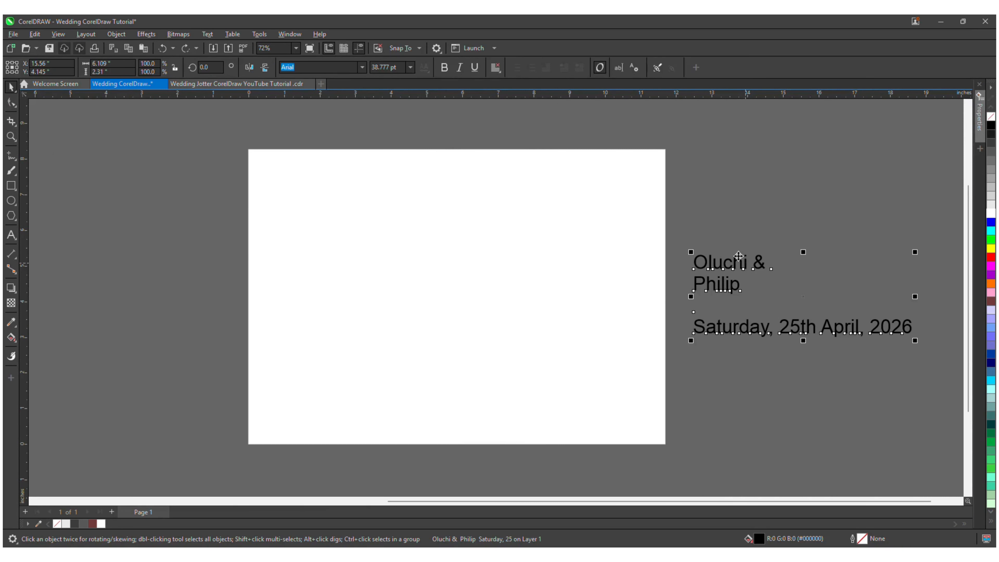
left_click(729, 221)
Step: Review the finished design's front cover, including its floral corners, couple photo, ornament and title lettering
scroll(584, 224, "left", 5)
scroll(584, 227, "left", 5)
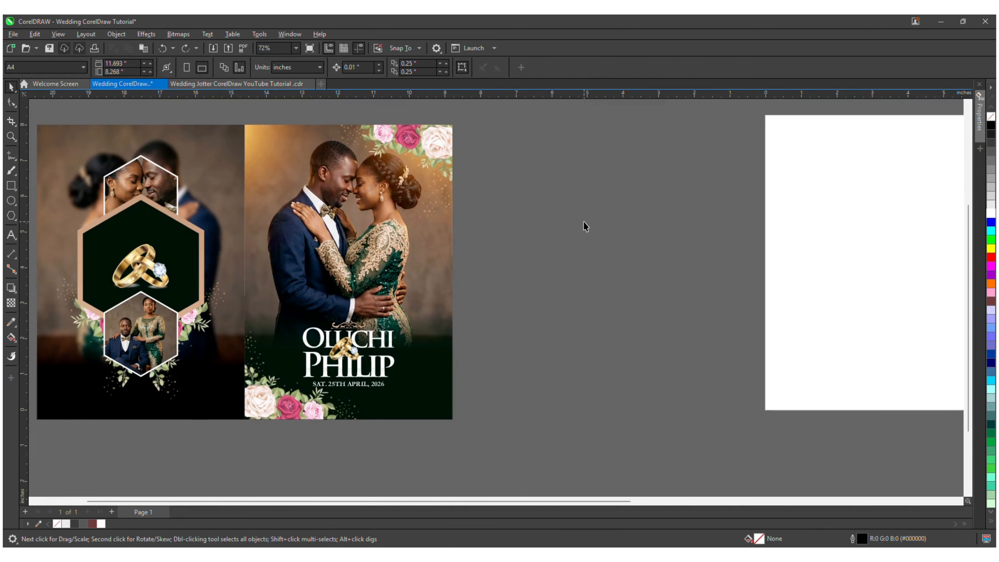
scroll(585, 226, "up", 3)
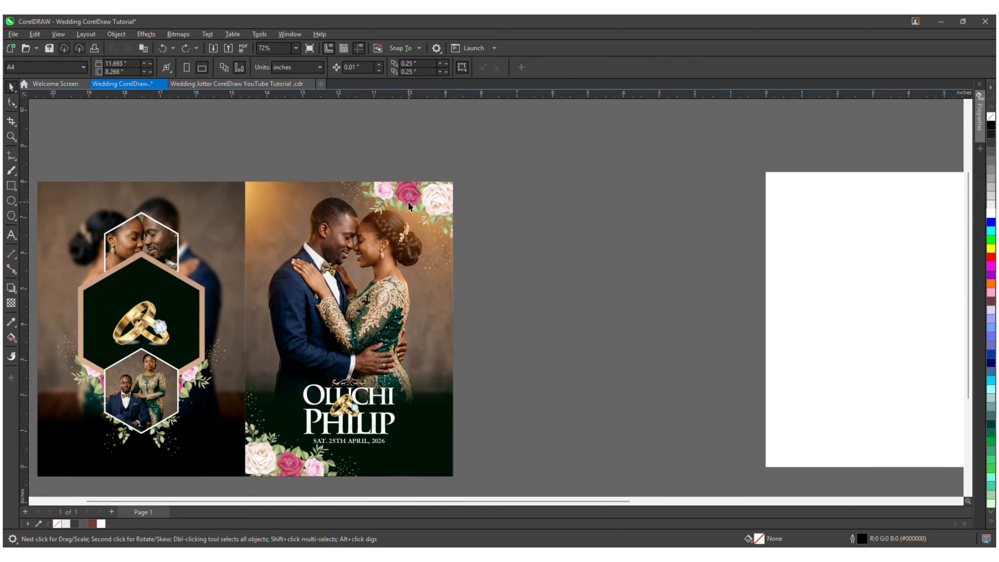
left_click(409, 205)
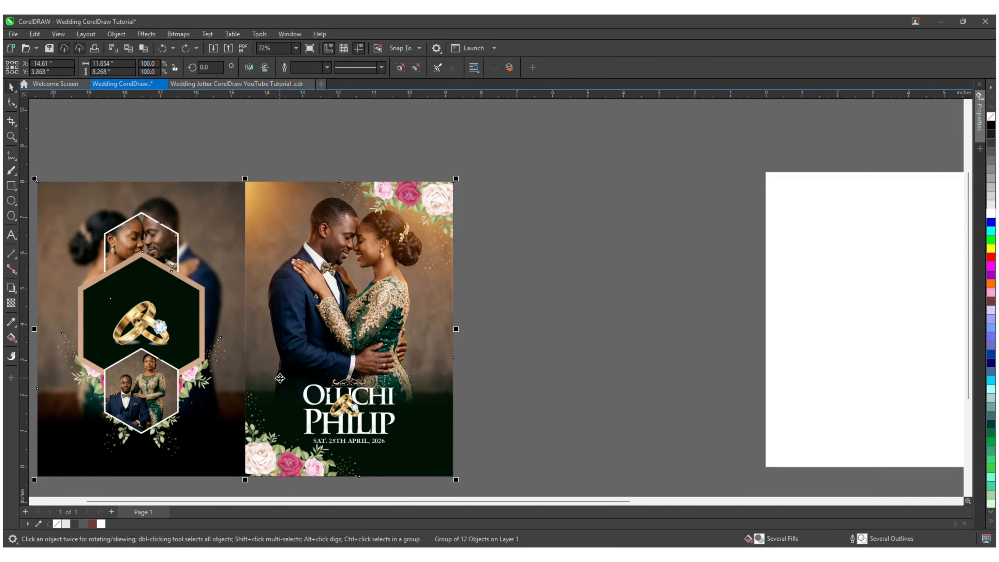
left_click_drag(341, 464, 348, 394)
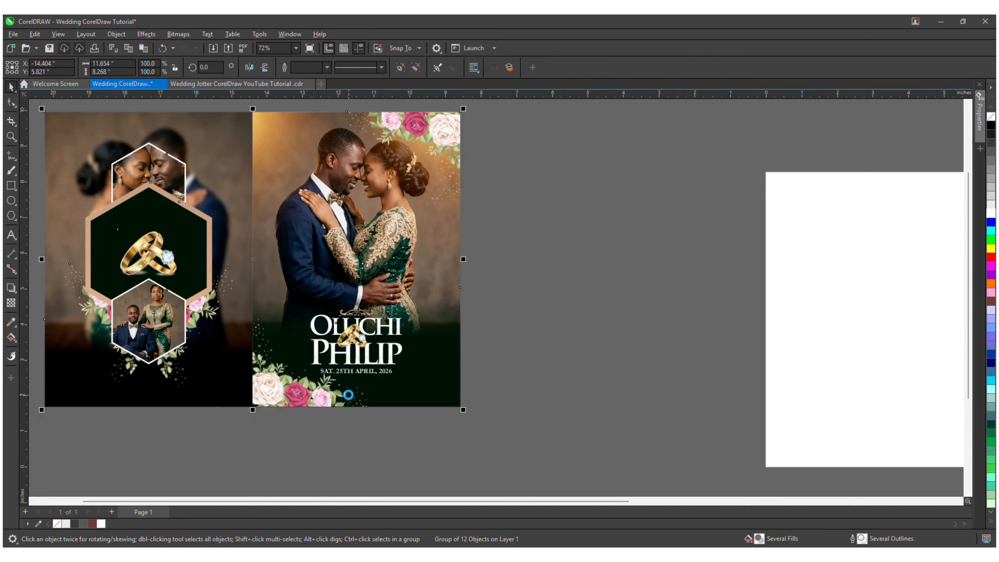
key("ctrl+z")
scroll(350, 397, "up", 2)
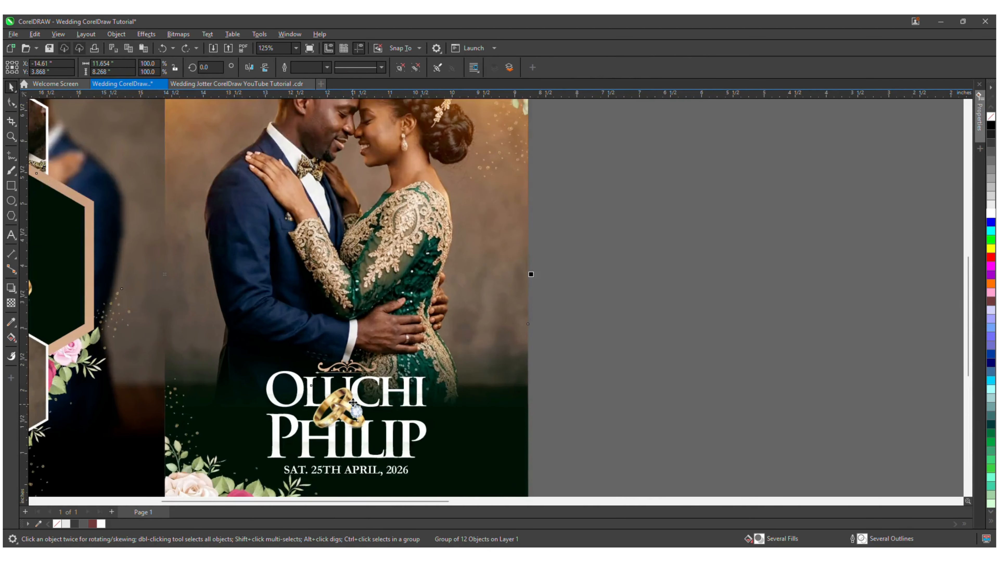
scroll(353, 402, "up", 2)
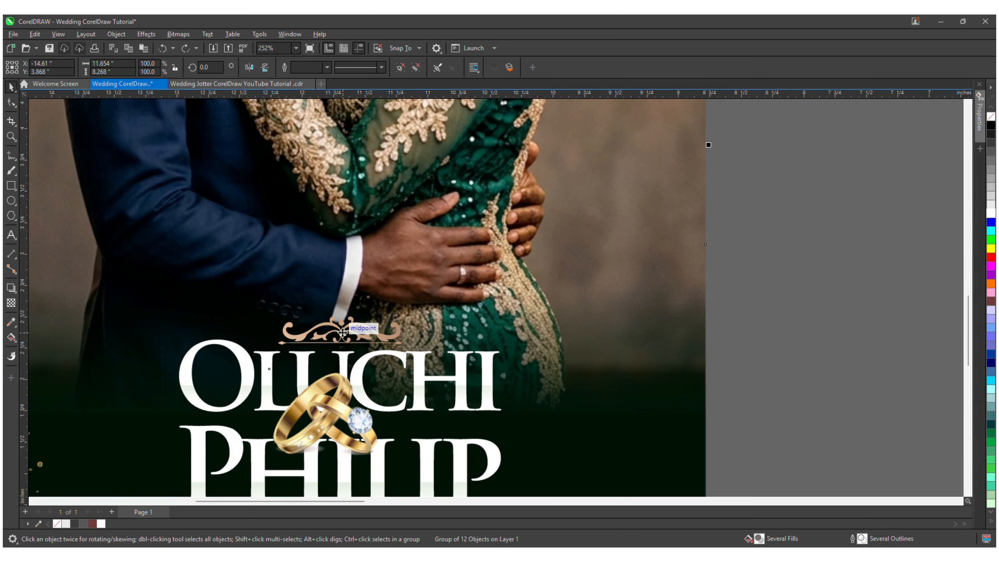
scroll(343, 332, "down", 4)
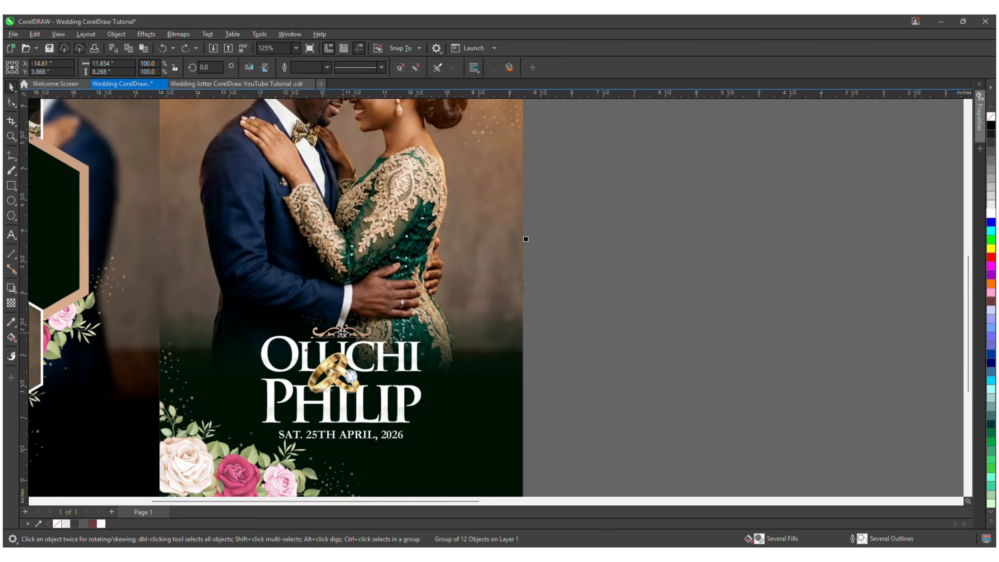
scroll(342, 332, "down", 1)
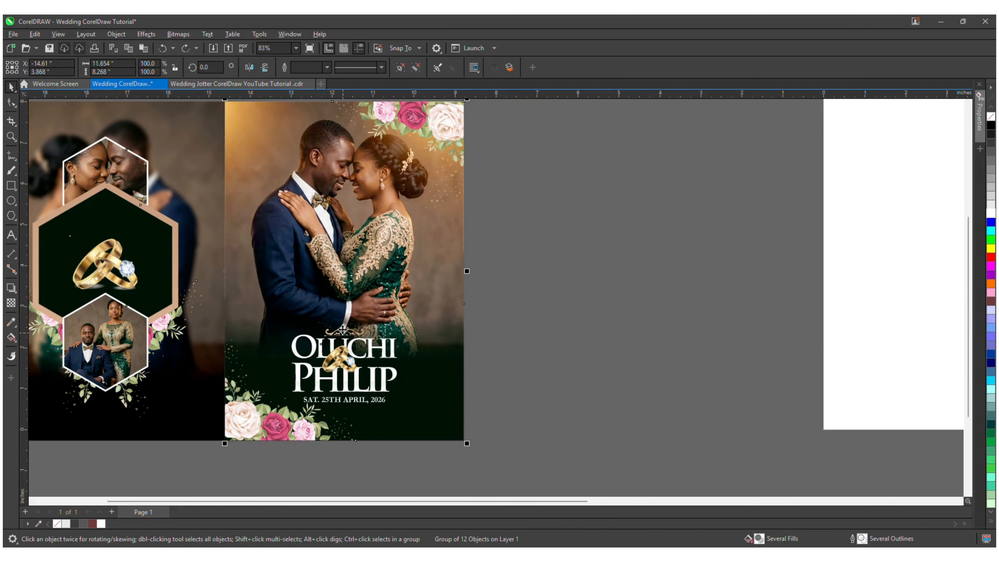
Step: Import the gold wedding rings PNG and the three Gemini_Generated_Image couple photos from the Downloads folder
scroll(332, 283, "right", 10)
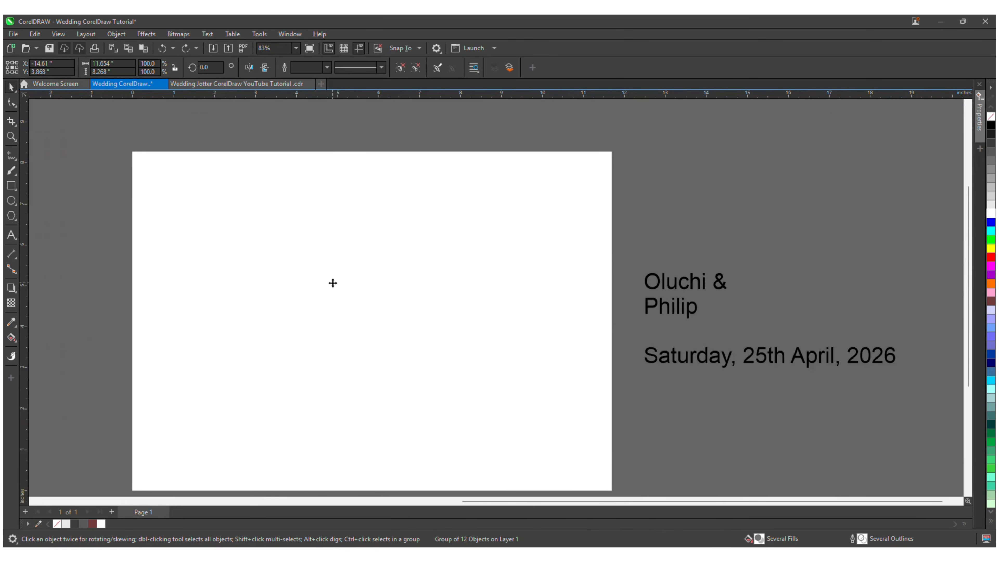
scroll(332, 283, "down", 3)
scroll(332, 283, "up", 1)
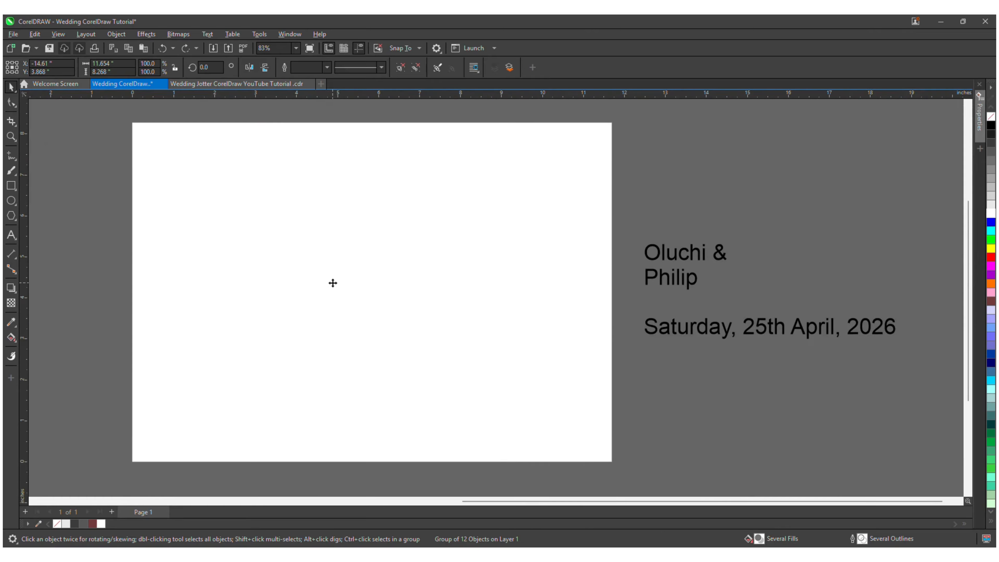
left_click(108, 157)
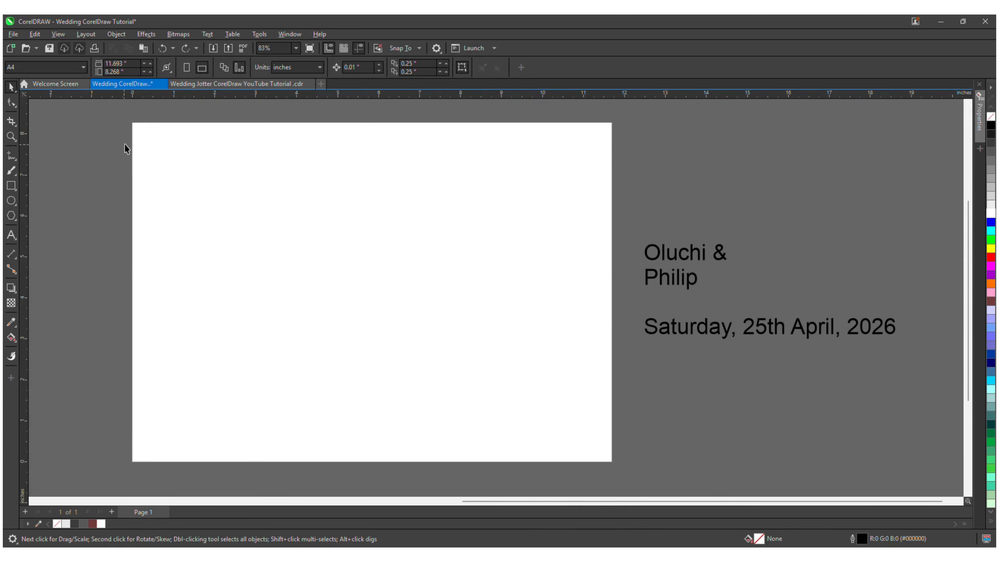
left_click(212, 48)
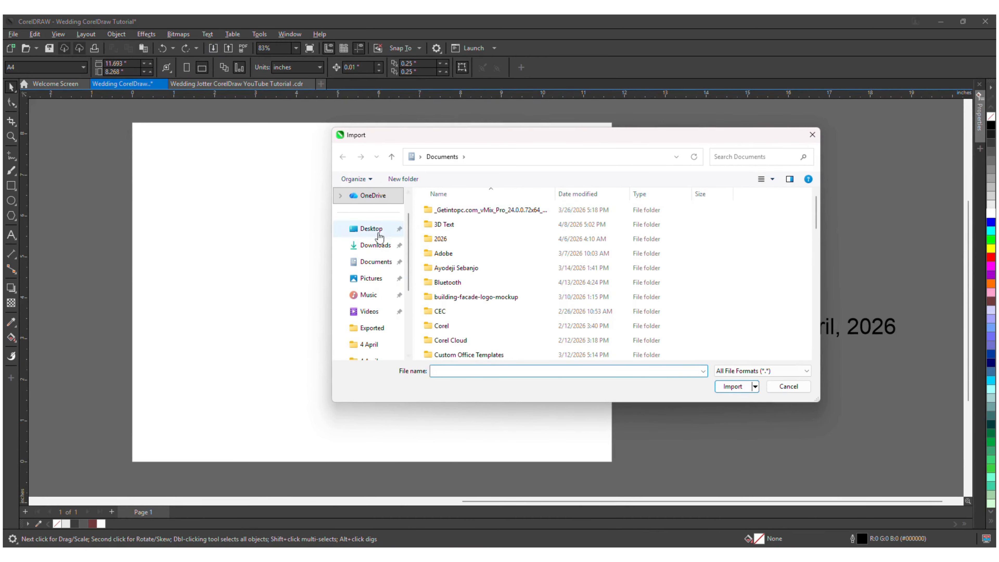
left_click(375, 244)
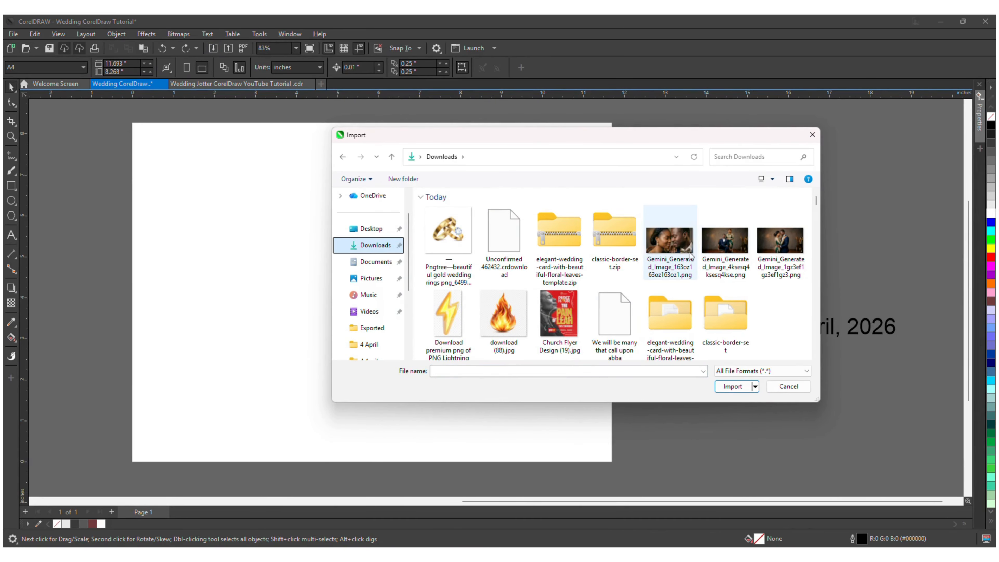
left_click(689, 252)
left_click(725, 246, "ctrl")
left_click(772, 239, "ctrl")
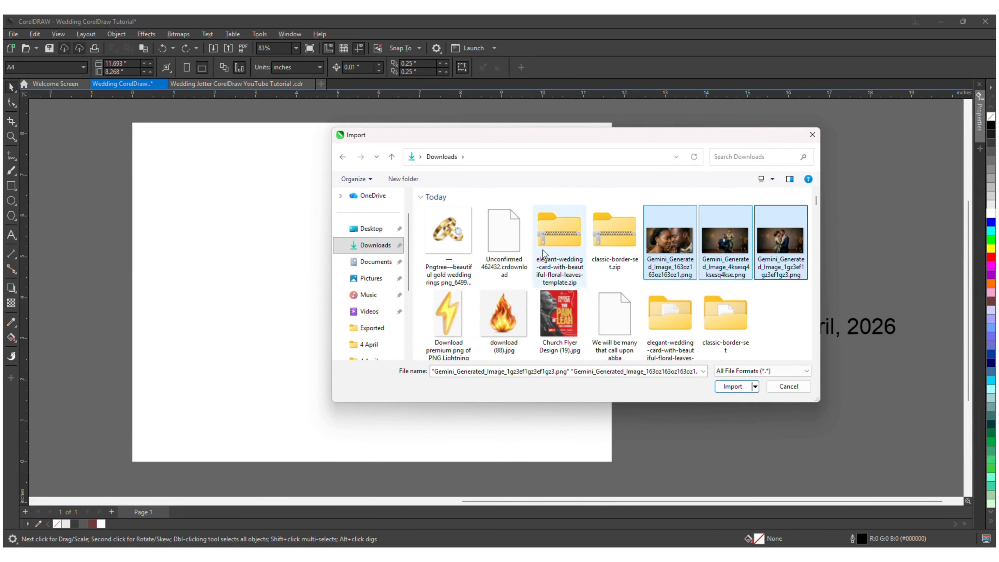
left_click(457, 246, "ctrl")
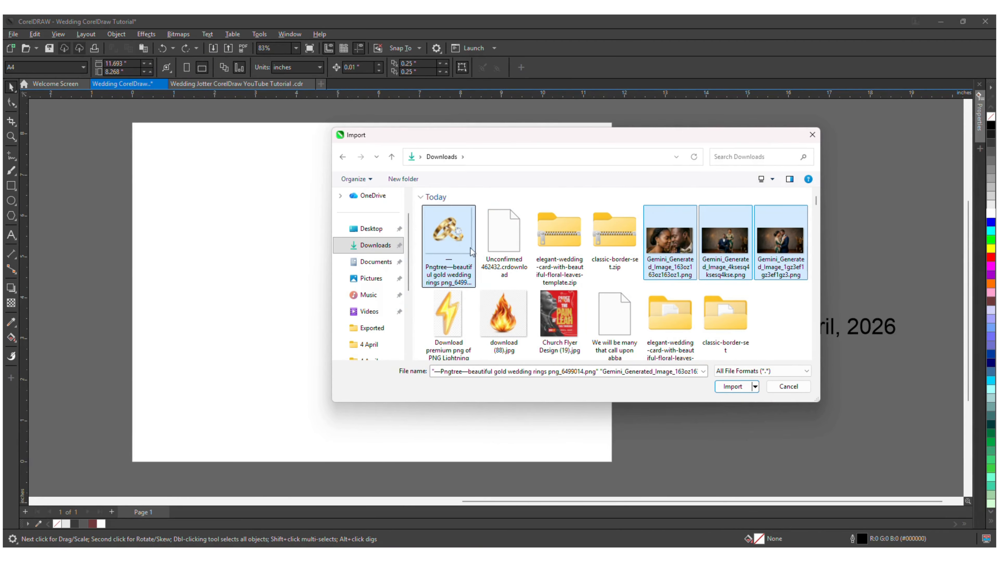
left_click_drag(452, 238, 882, 189)
left_click(731, 386)
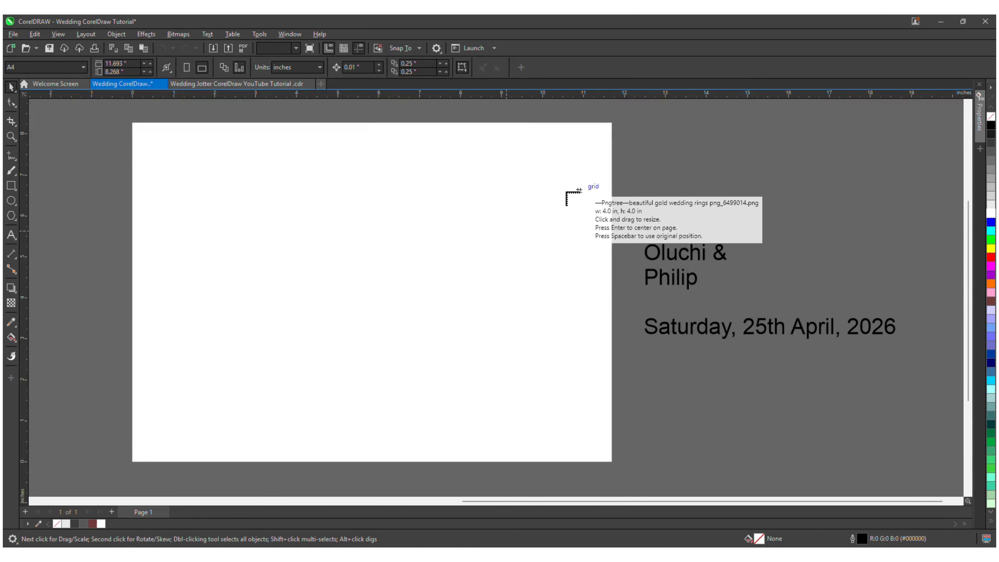
Step: Place the rings image and the three couple photos at small sizes on the pasteboard beside the blank page
scroll(568, 195, "down", 2)
left_click_drag(641, 138, 737, 249)
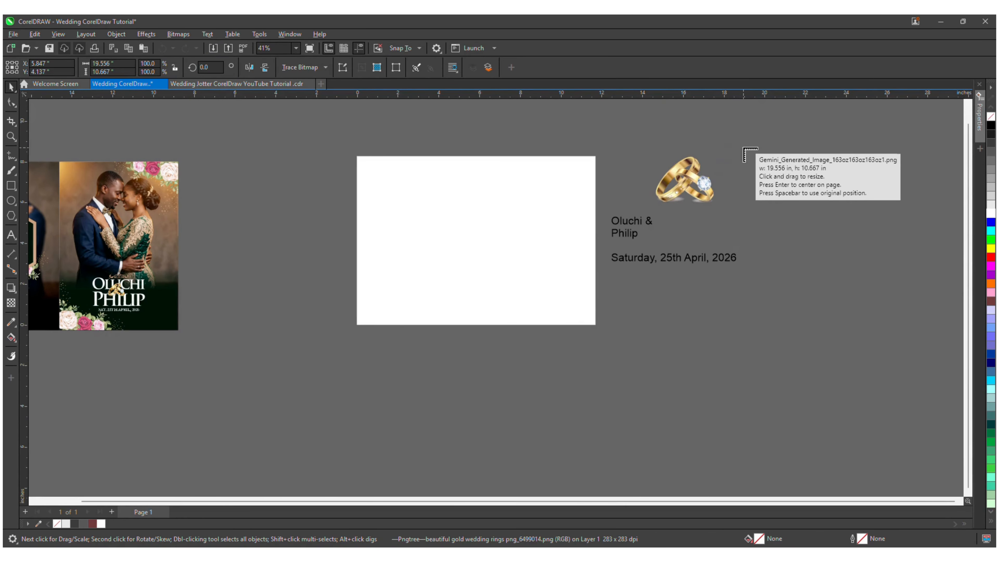
left_click_drag(743, 149, 818, 178)
left_click_drag(647, 220, 741, 272)
left_click_drag(750, 215, 841, 267)
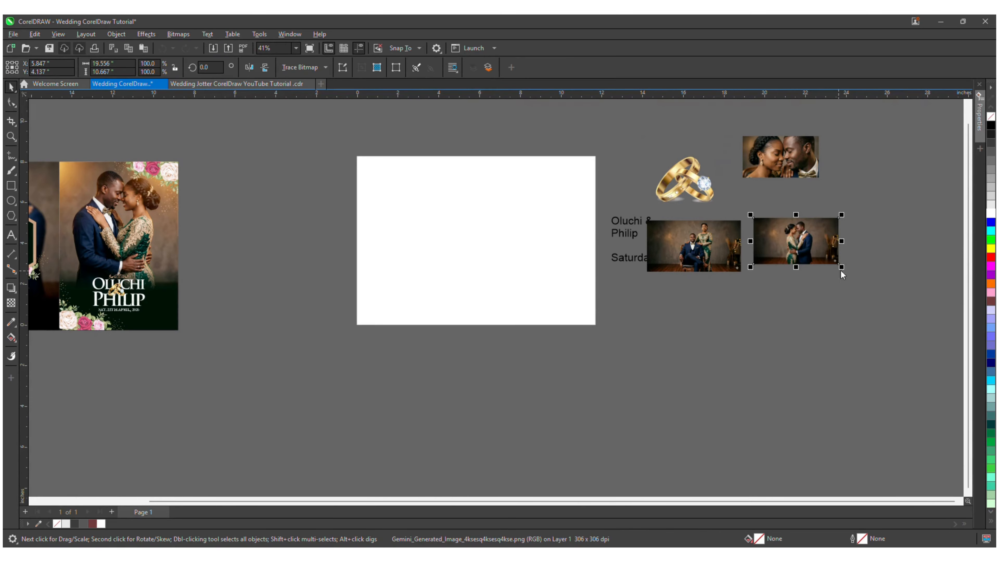
scroll(798, 195, "up", 3)
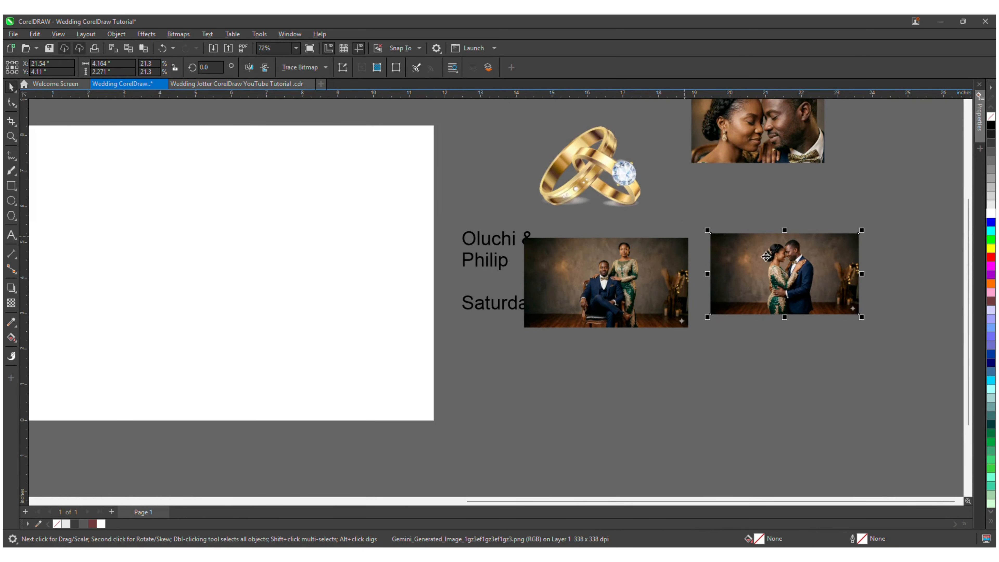
Step: Fill the front cover panel with dark grey #1A1A1A and the back cover panel with 80% Black
scroll(765, 257, "down", 2)
left_click(452, 238)
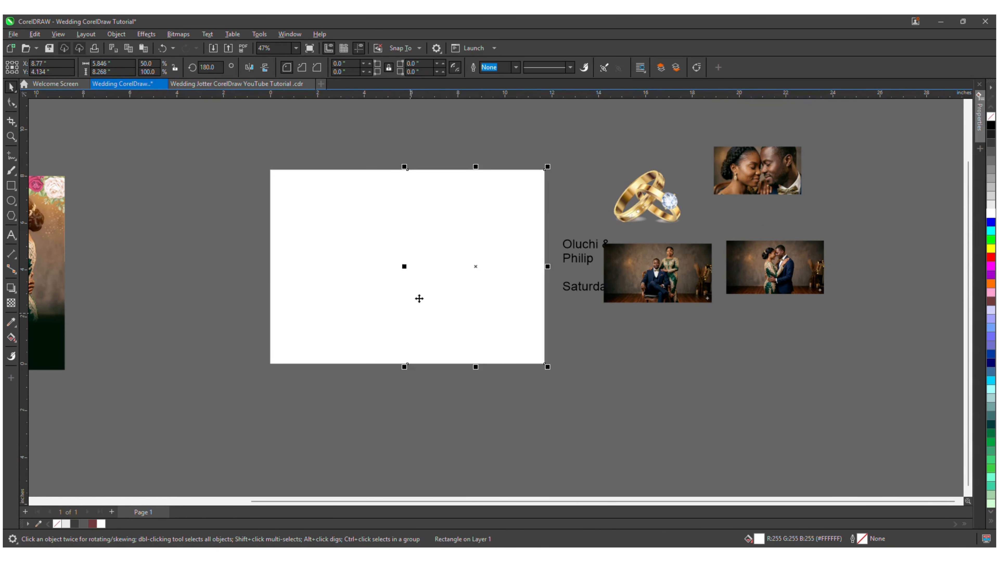
left_click(990, 134)
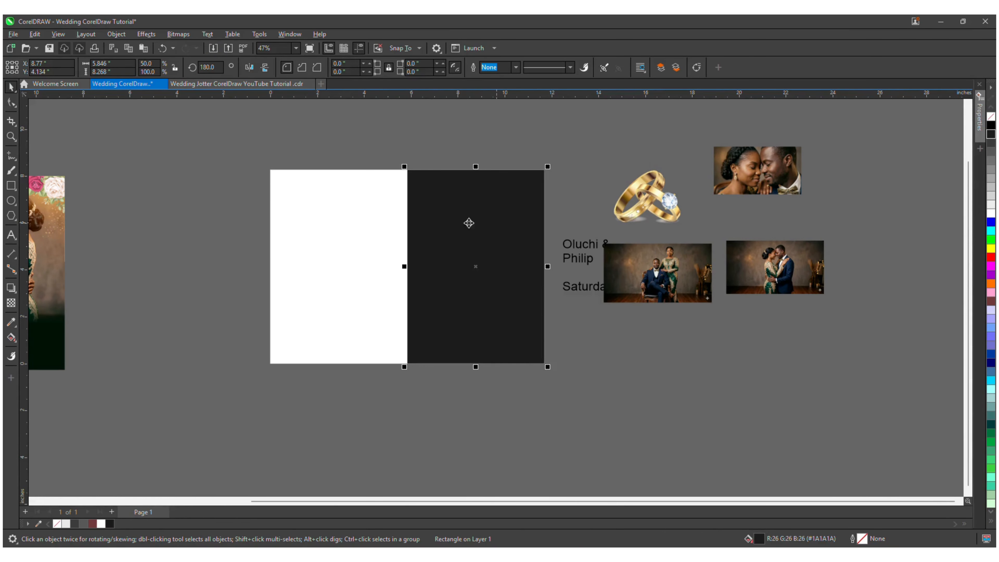
left_click(335, 244)
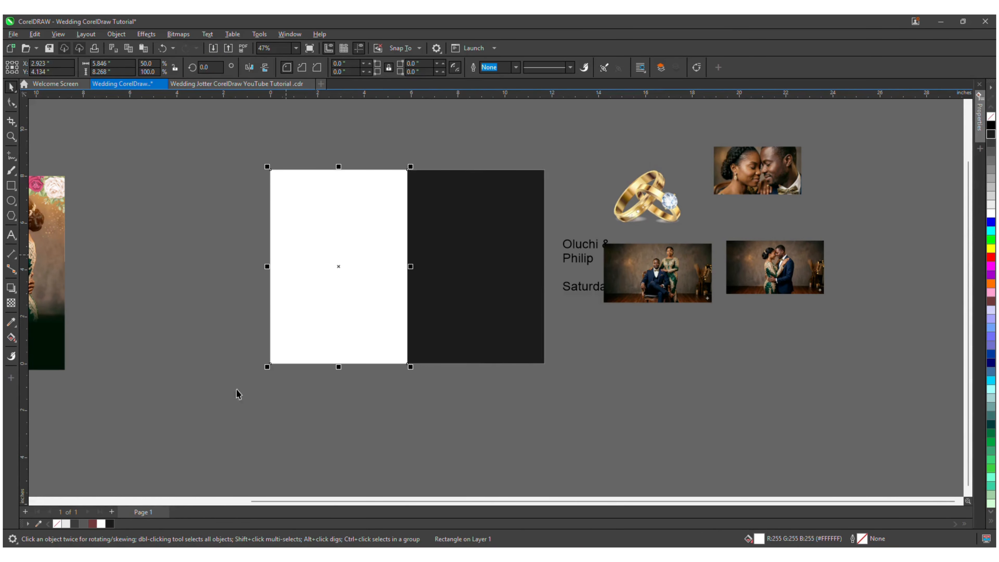
left_click(75, 524)
Step: Enlarge the photo of the embracing couple to about 17.8 by 9.7 inches and place it just beside the front panel
scroll(483, 216, "up", 3)
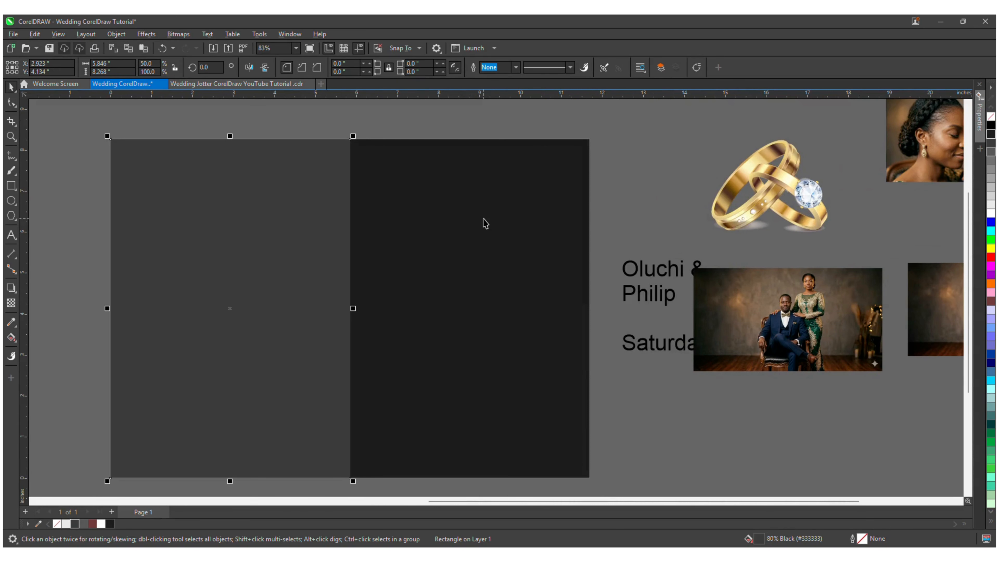
scroll(552, 279, "down", 3)
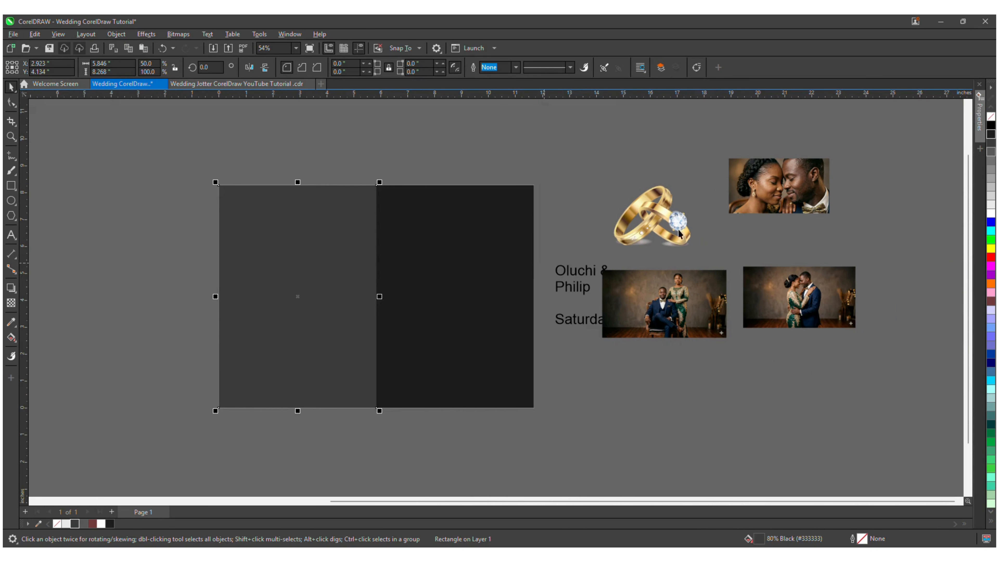
left_click(801, 297)
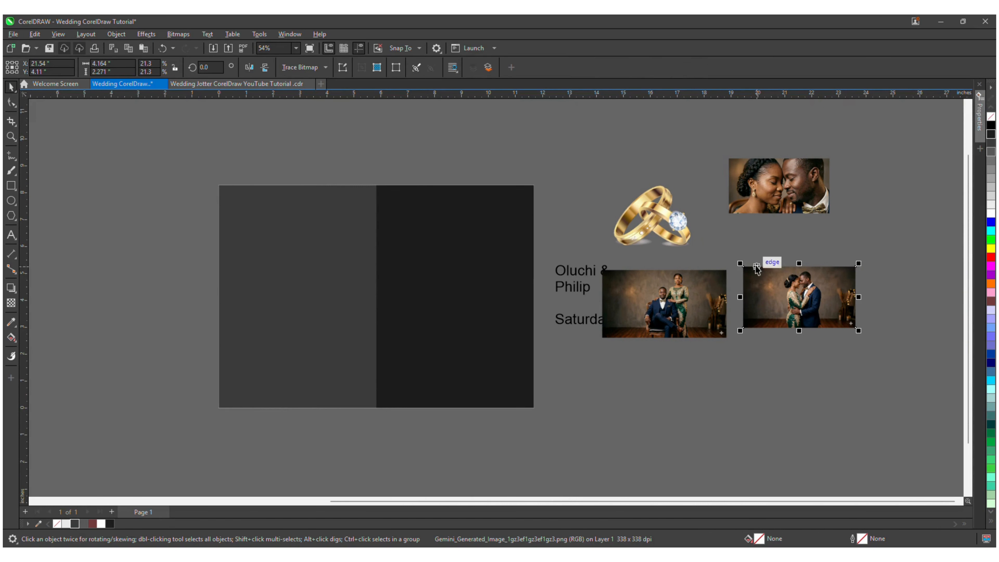
left_click_drag(740, 263, 491, 128)
scroll(589, 220, "down", 2)
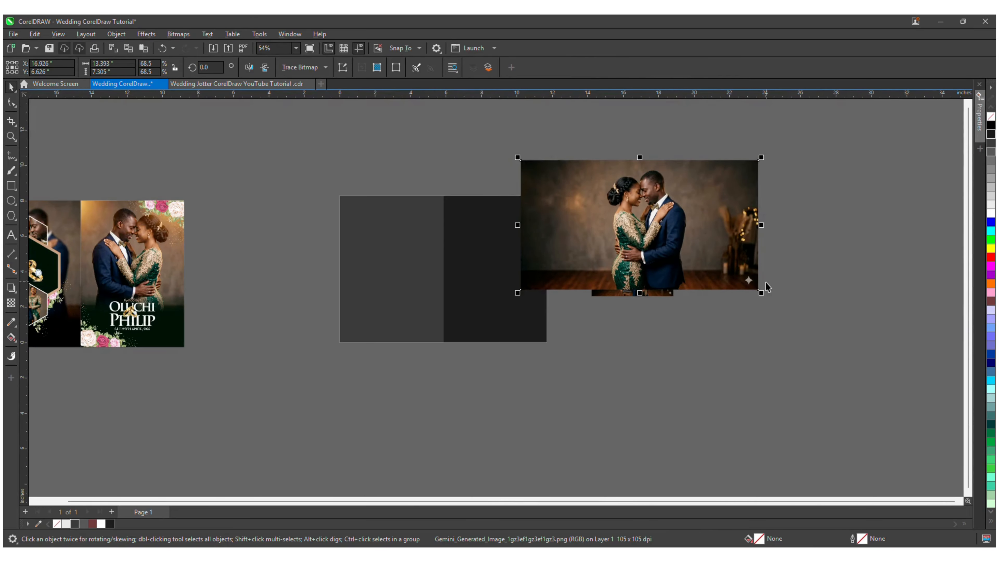
left_click_drag(767, 293, 839, 334)
scroll(629, 207, "up", 3)
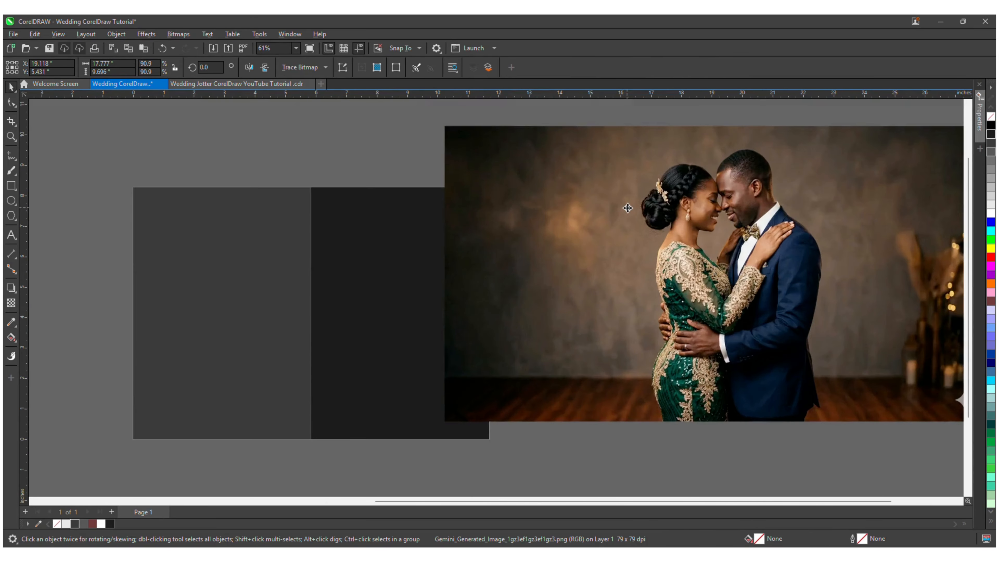
mouse_move(658, 225)
left_mouse_down()
mouse_move(677, 238)
mouse_move(653, 235)
left_mouse_up()
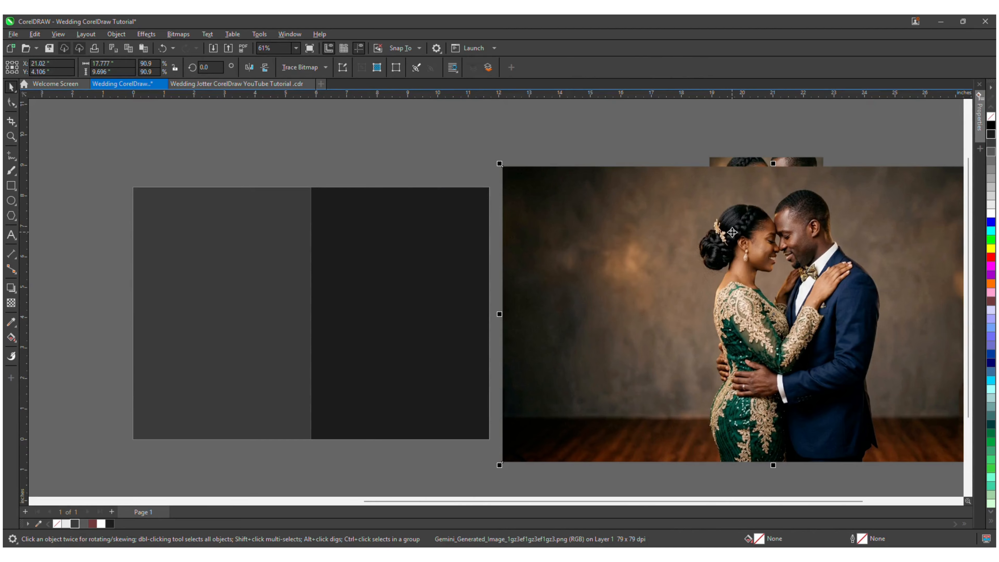
left_click(453, 238)
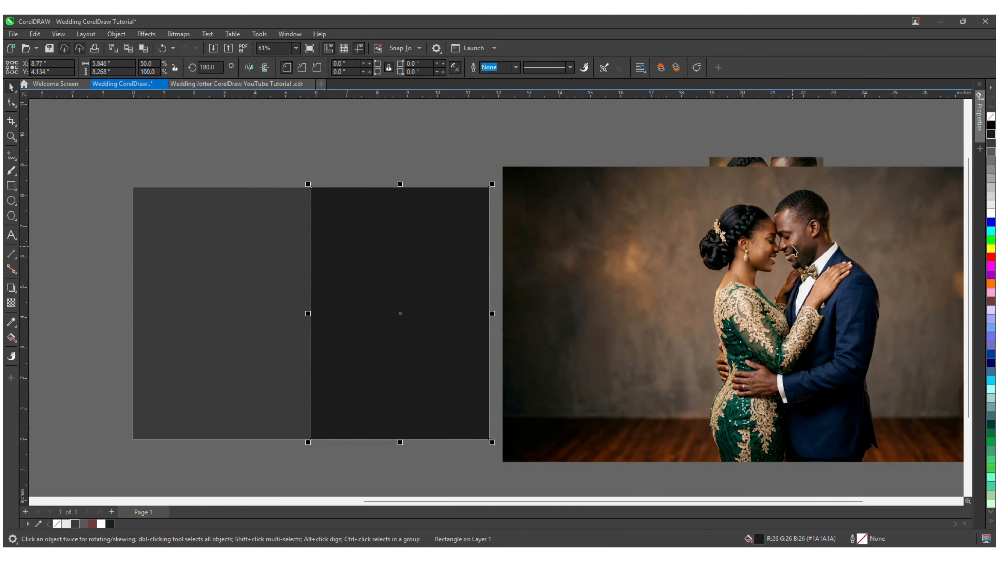
left_click(756, 227)
left_click_drag(878, 218, 448, 207)
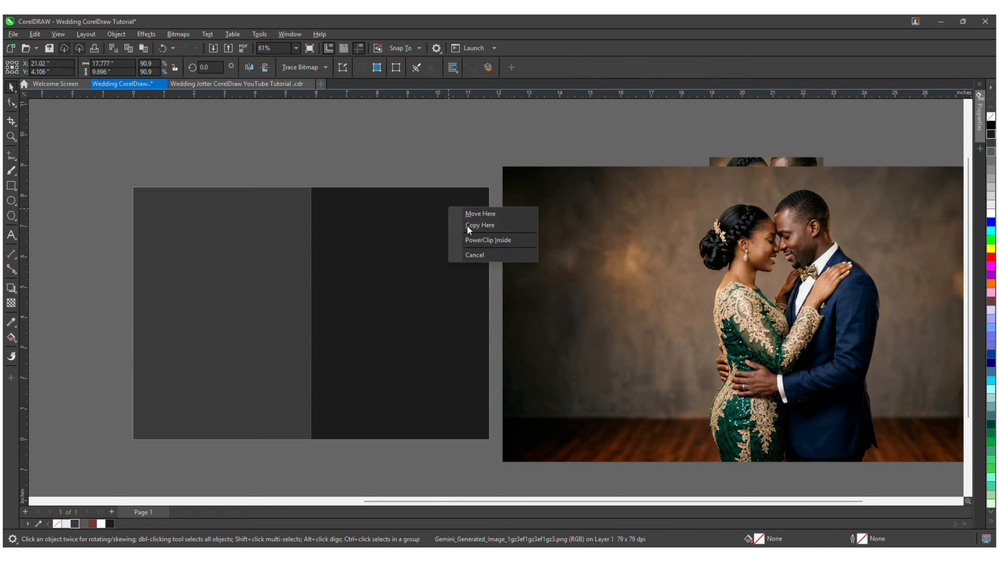
left_click(488, 176)
left_click(607, 155)
Step: PowerClip the enlarged embracing couple photo inside the dark front cover panel
left_click(757, 246)
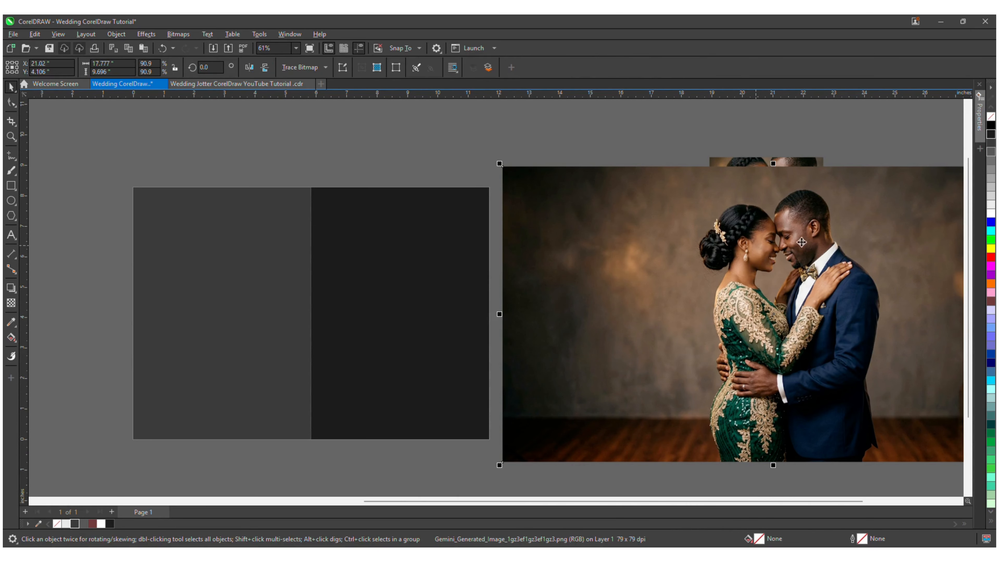
left_click_drag(810, 234, 448, 247)
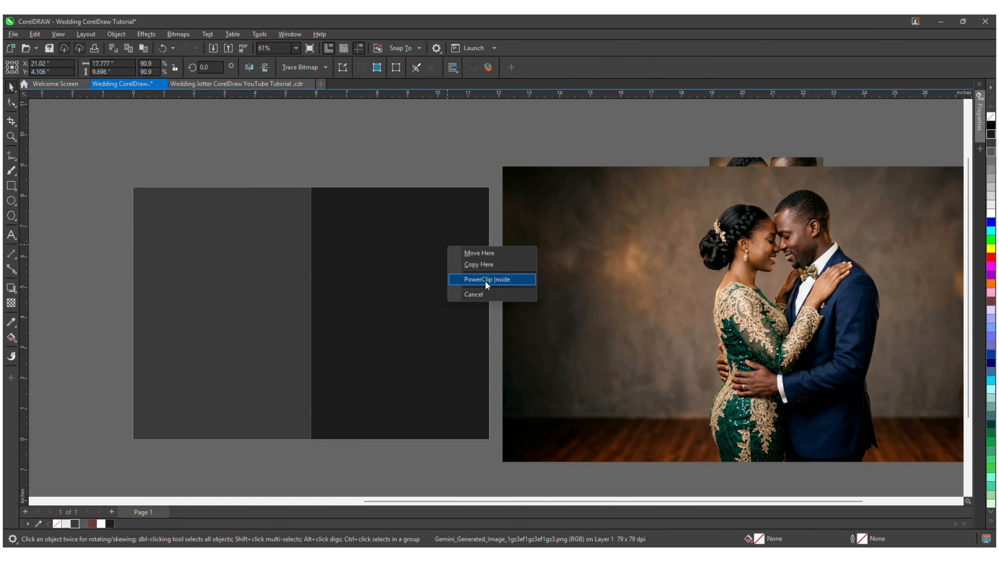
left_click(508, 280)
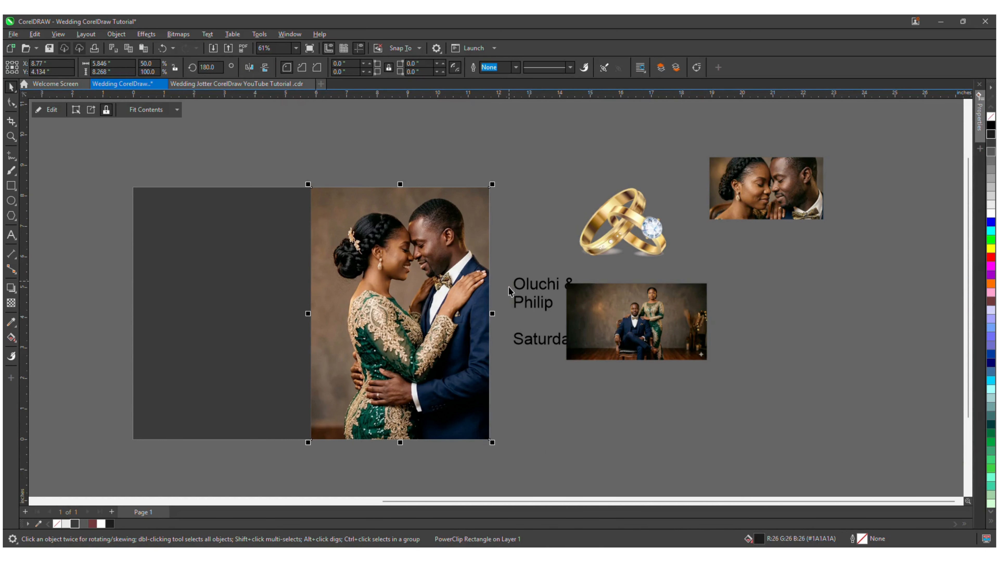
Step: Scale the clipped photo down to about 14.2 by 7.7 inches and reposition it so the couple sits within the front panel
left_click(412, 294, "ctrl")
left_click_drag(443, 315, 420, 315)
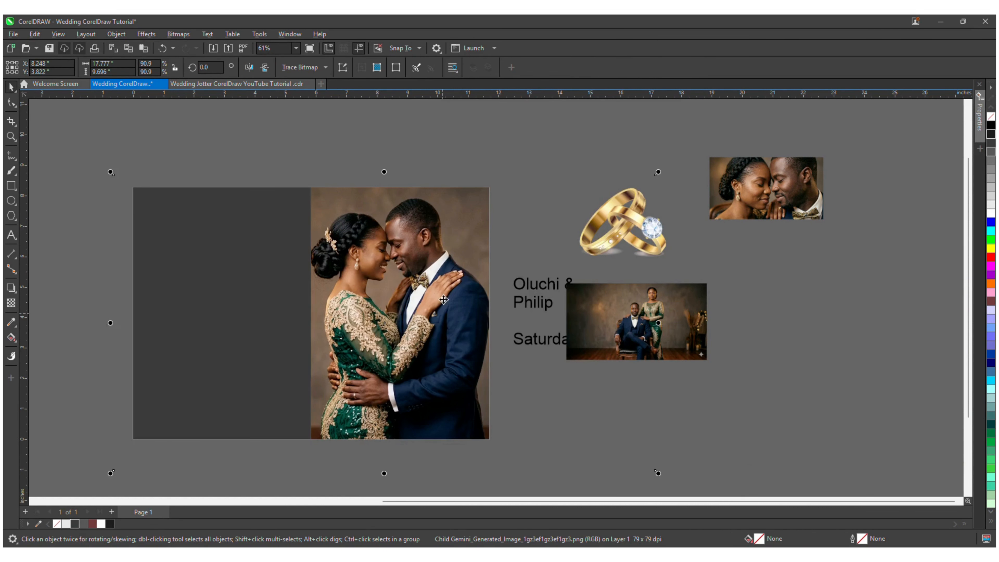
left_click_drag(658, 171, 621, 178)
left_click_drag(424, 256, 468, 243)
scroll(417, 220, "up", 2)
scroll(473, 242, "down", 2)
left_click_drag(674, 180, 654, 191)
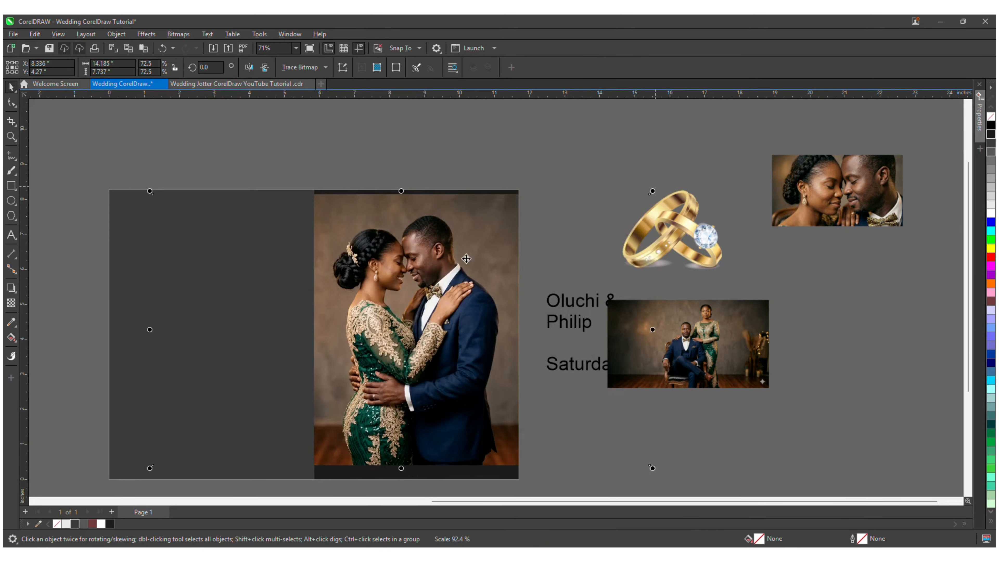
left_click_drag(448, 271, 449, 259)
Step: Reduce the clipped photo further to about 13.2 by 7.2 inches, leaving a dark strip below the couple
scroll(403, 263, "up", 1)
scroll(404, 263, "up", 1)
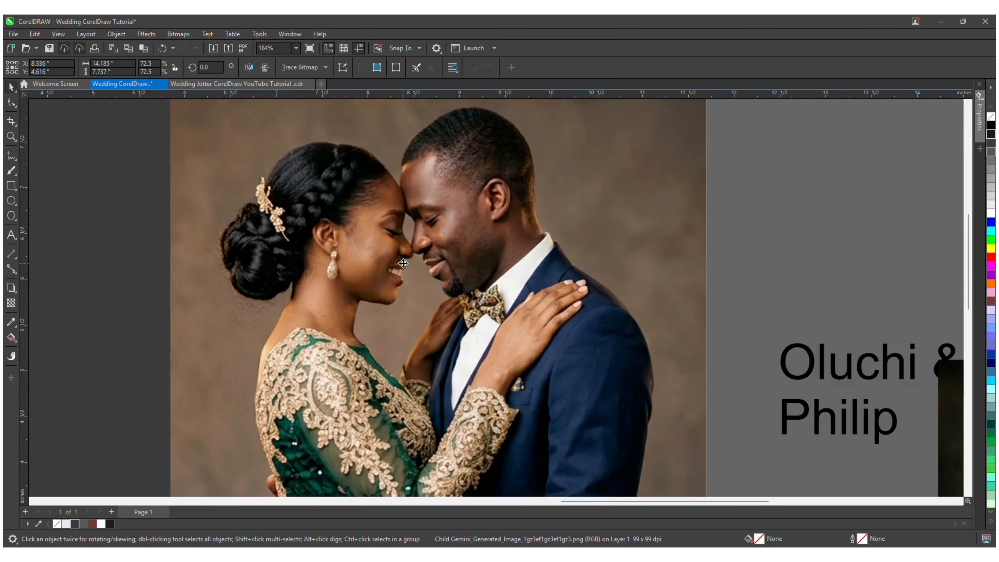
scroll(564, 222, "down", 3)
left_click_drag(607, 194, 579, 209)
scroll(449, 245, "up", 2)
scroll(450, 245, "down", 2)
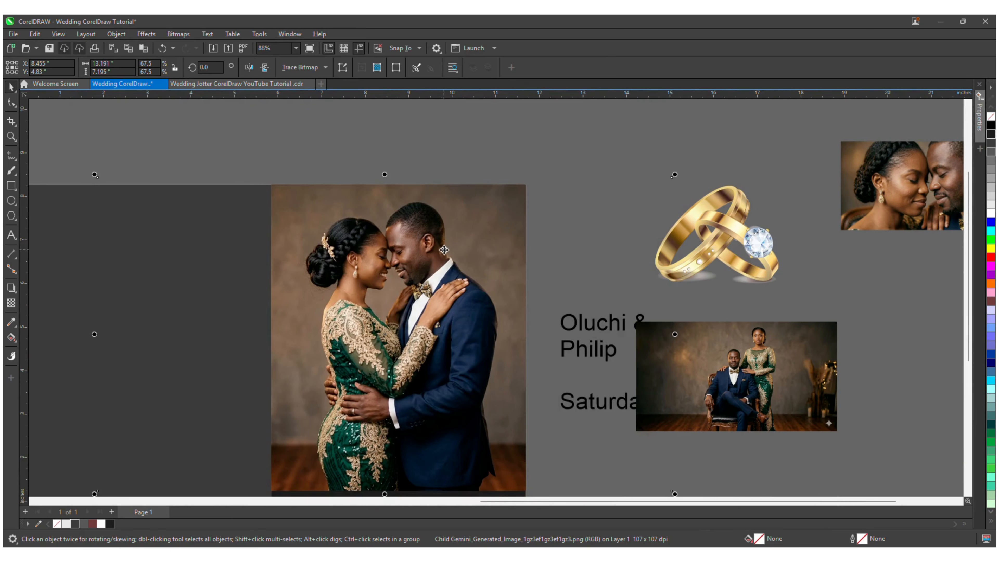
scroll(449, 267, "down", 2)
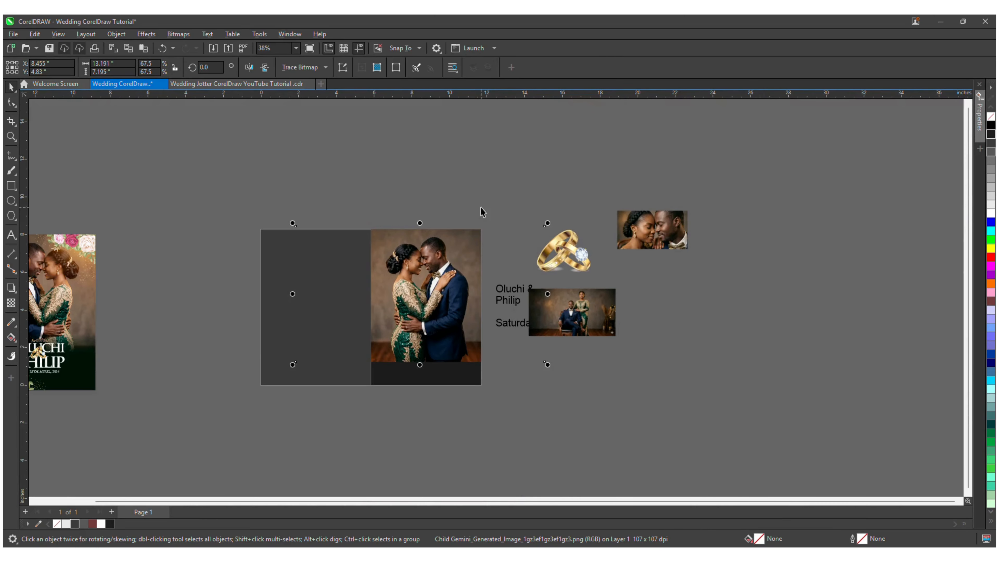
Step: Mirror the clipped couple photo horizontally and shift it to recentre the couple in the front panel
left_click(482, 220)
left_click(432, 307)
scroll(433, 303, "up", 4)
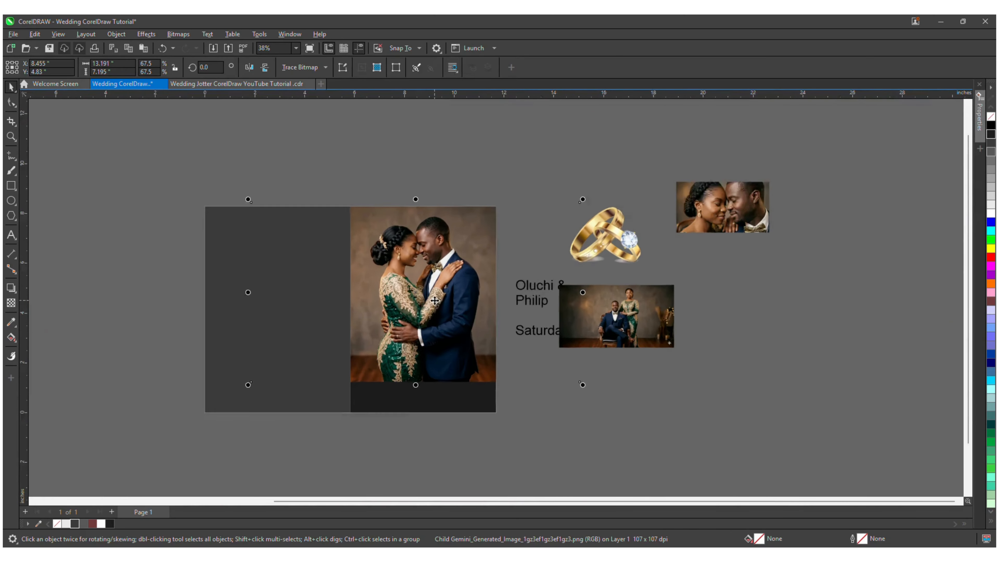
left_click(249, 67)
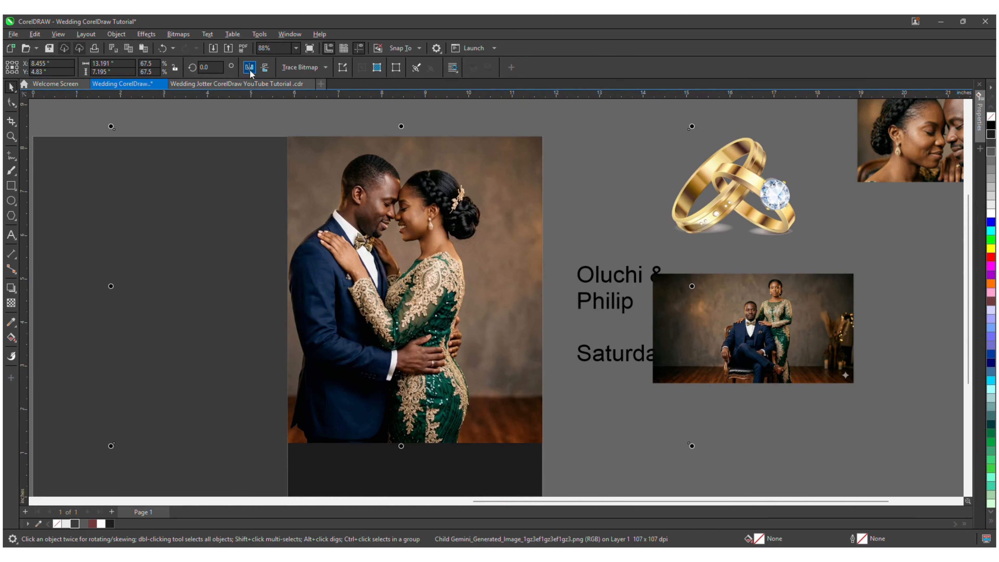
left_click_drag(410, 227, 426, 226)
Step: Scale the mirrored photo down to about 12.6 by 6.9 inches within the front panel and deselect it
scroll(433, 209, "down", 2)
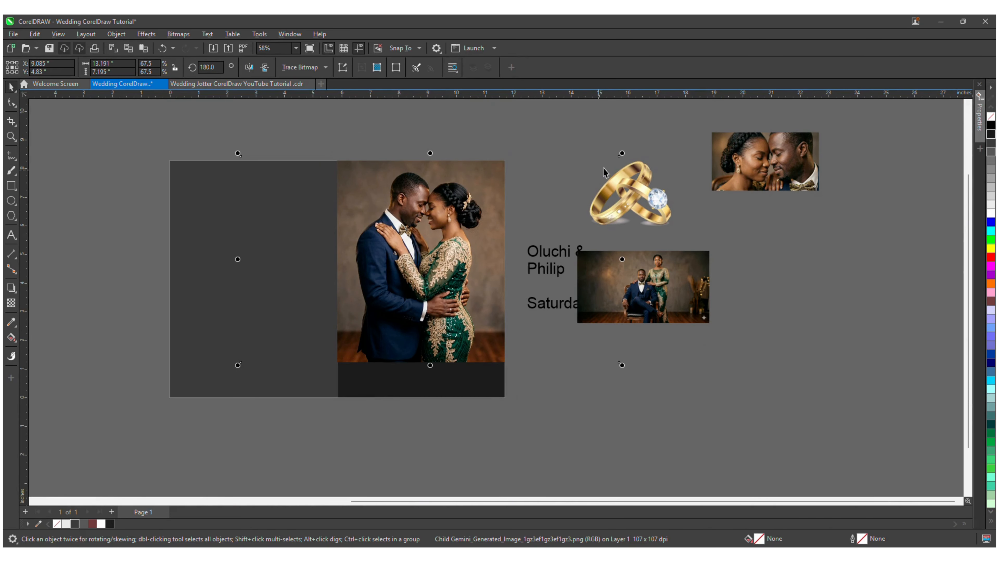
left_click_drag(621, 153, 614, 158)
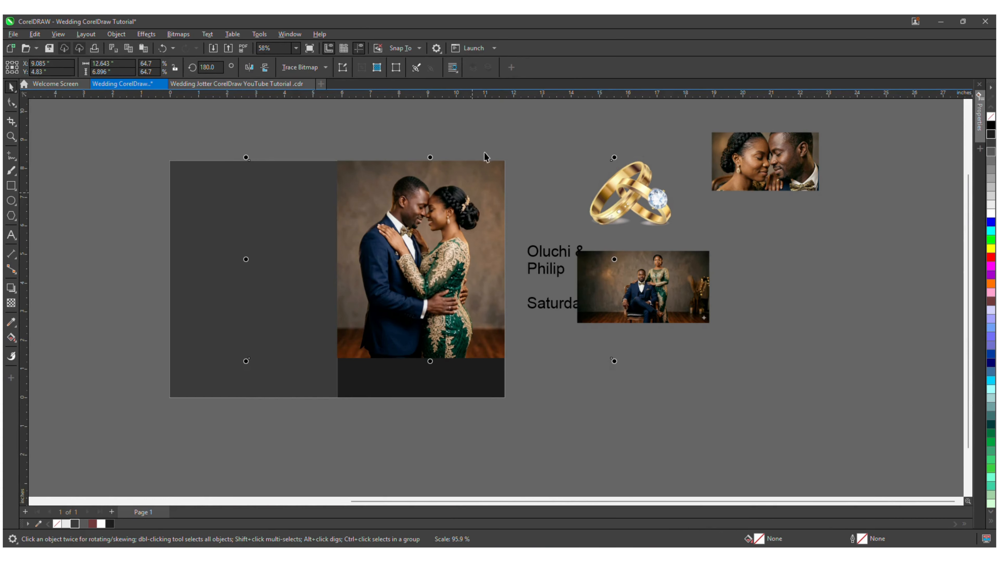
left_click(486, 154)
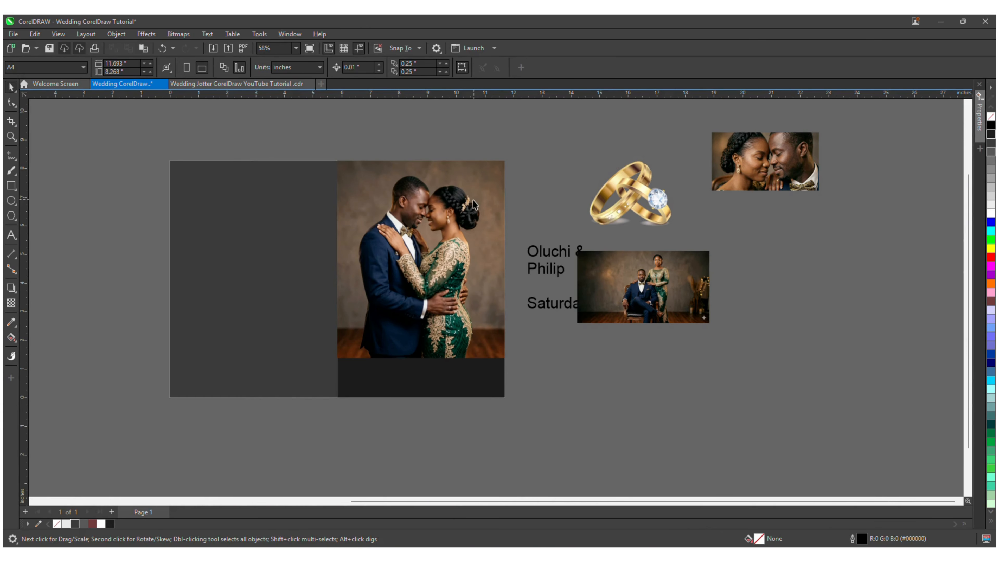
Step: Draw a rectangle about 5.8 by 2.0 inches across the foot of the front panel, filled black with no outline
left_click(14, 187)
scroll(487, 363, "up", 1)
left_click_drag(511, 331, 289, 409)
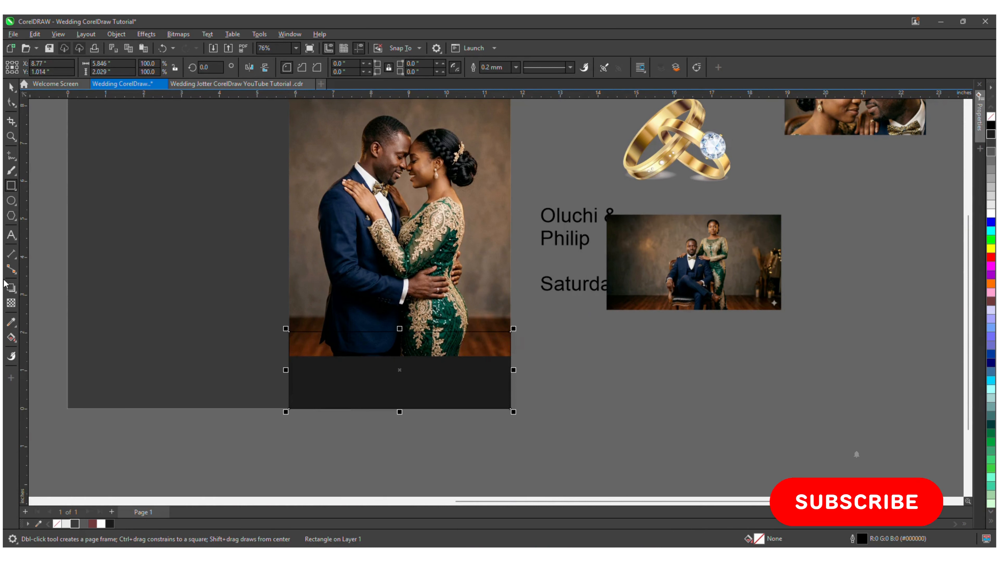
left_click(92, 524)
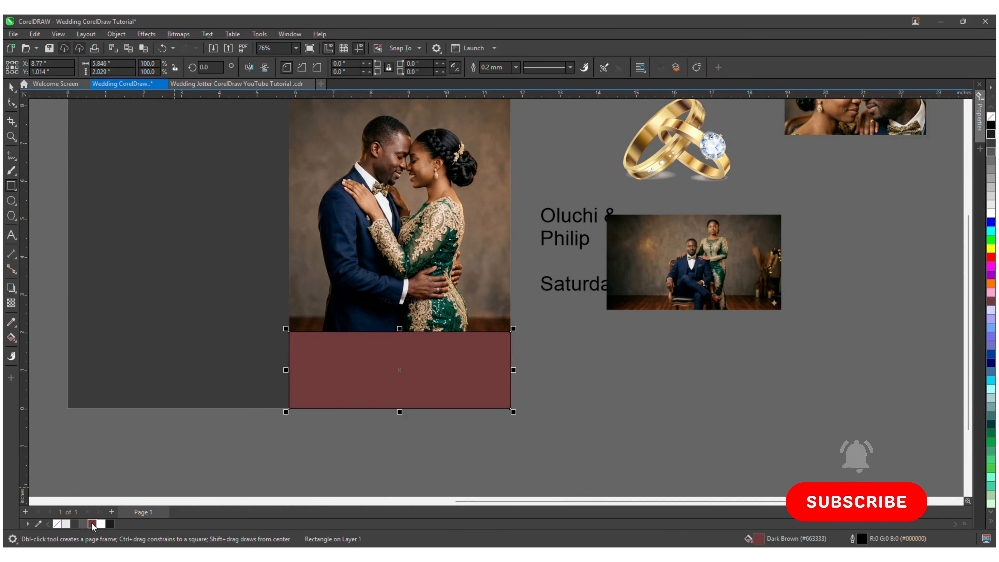
key("ctrl+z")
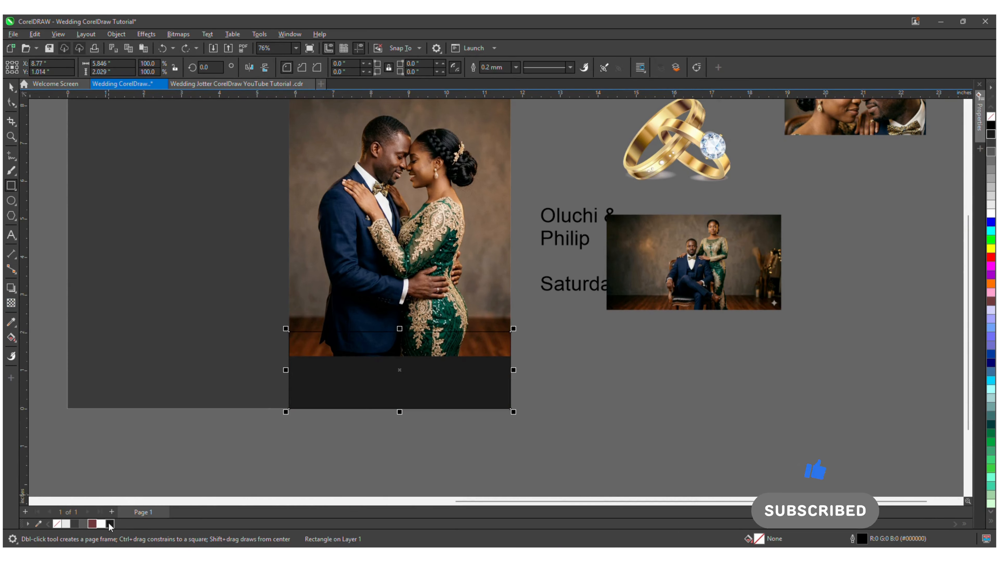
left_click(74, 524)
right_click(57, 523)
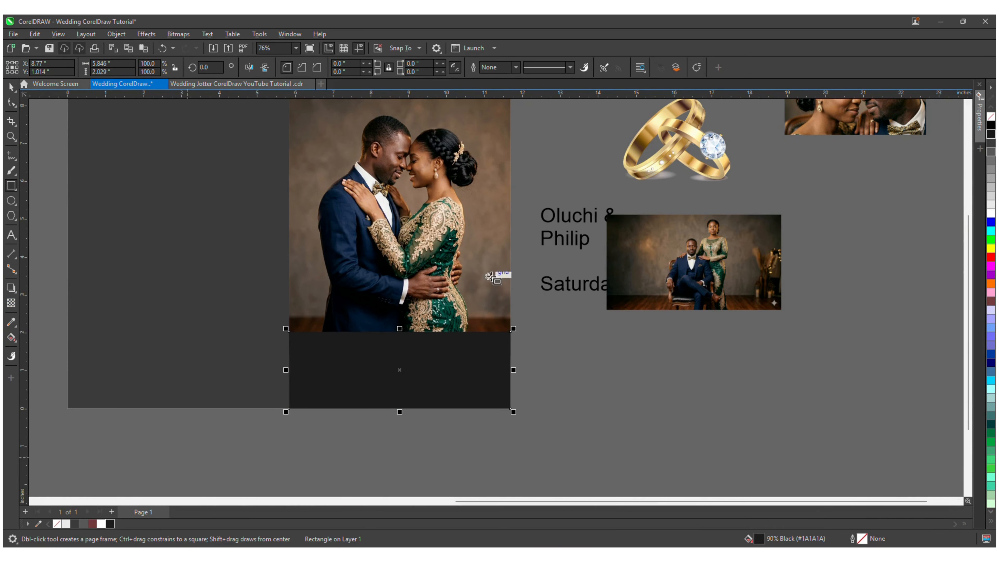
left_click(991, 130)
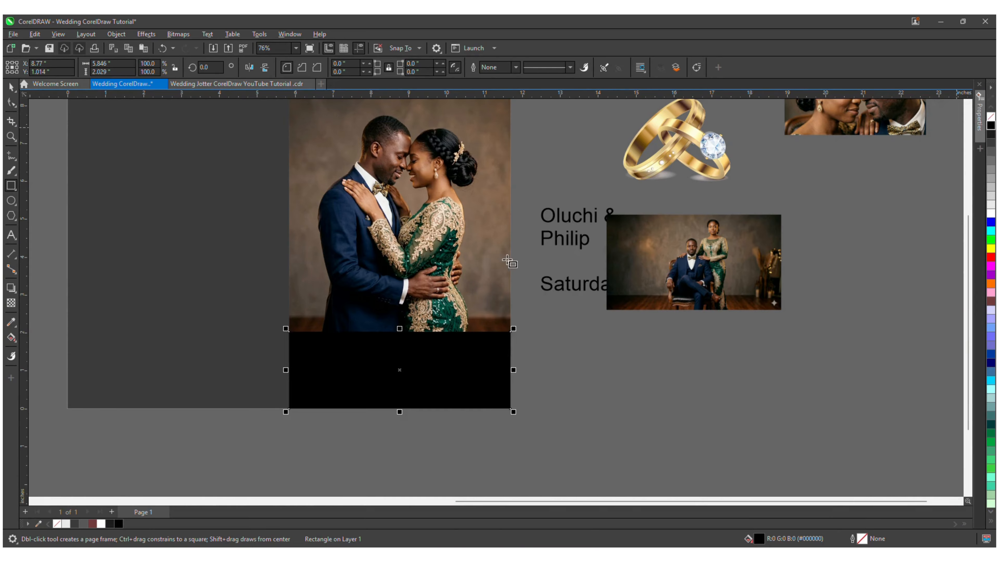
left_click(10, 89)
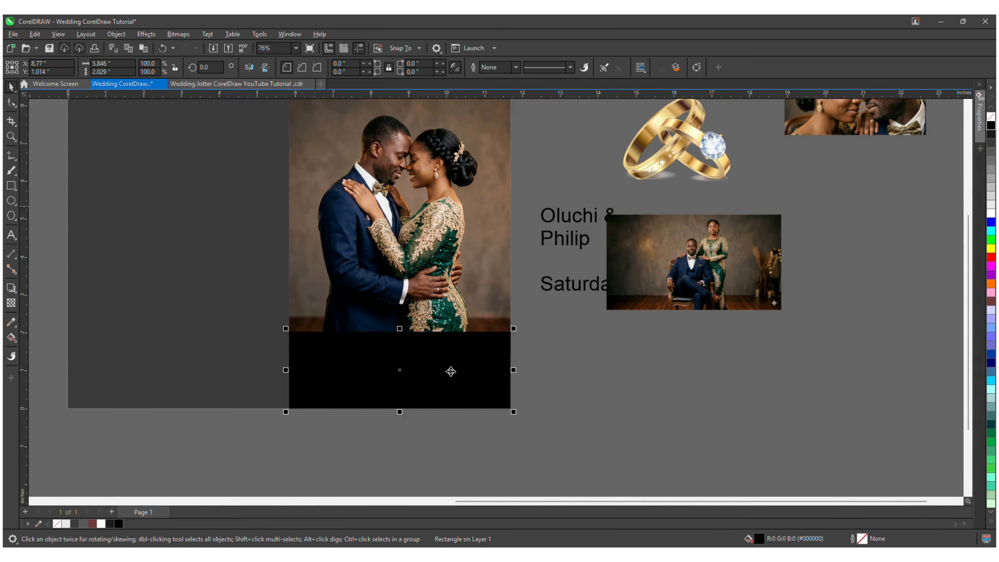
Step: Move the black rectangle below the page to uncover the photo's lower edge, and undo the move
scroll(451, 370, "up", 3)
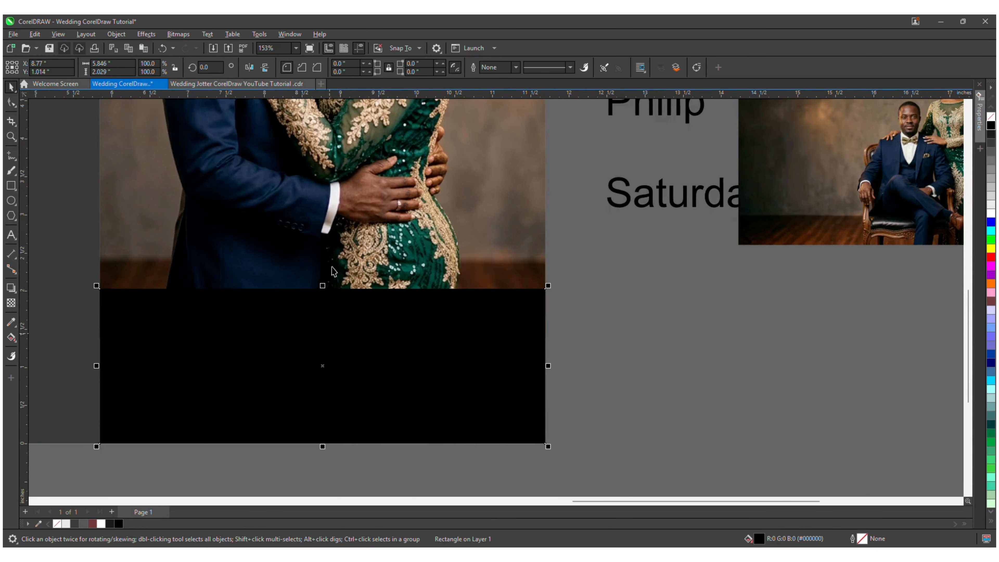
scroll(323, 290, "up", 3)
scroll(324, 290, "down", 3)
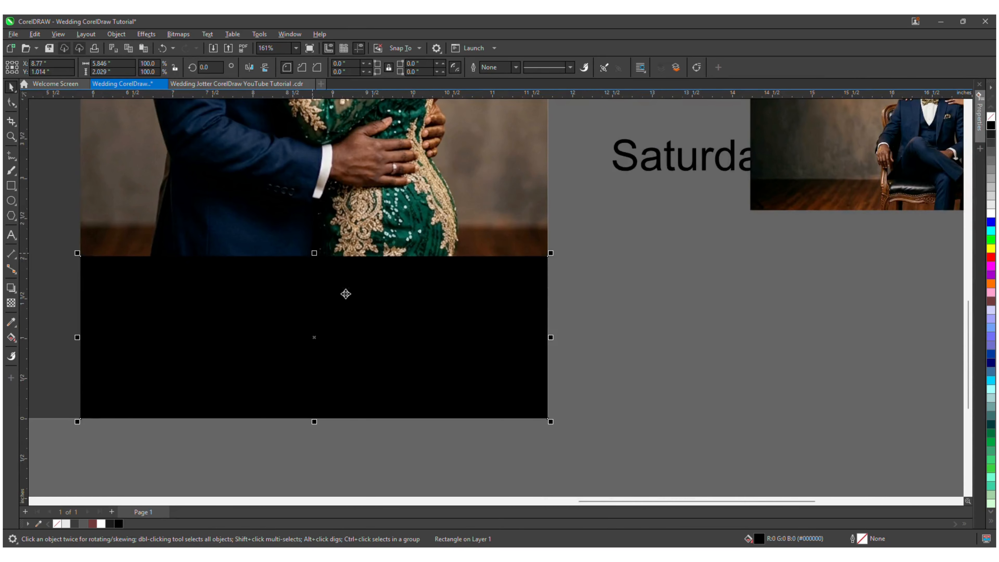
scroll(226, 281, "down", 2)
left_click_drag(256, 325, 258, 472)
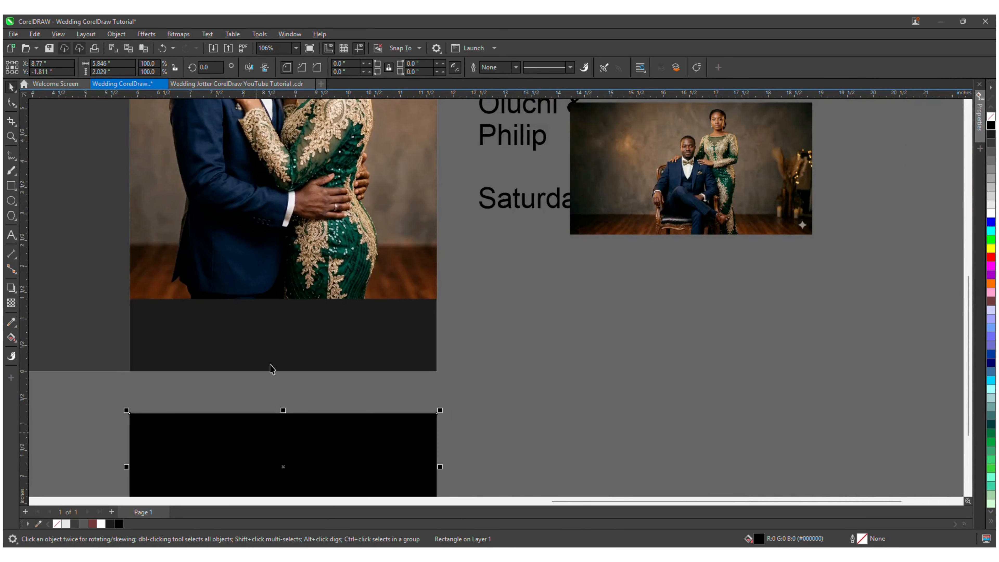
scroll(271, 369, "up", 4)
scroll(356, 323, "down", 3)
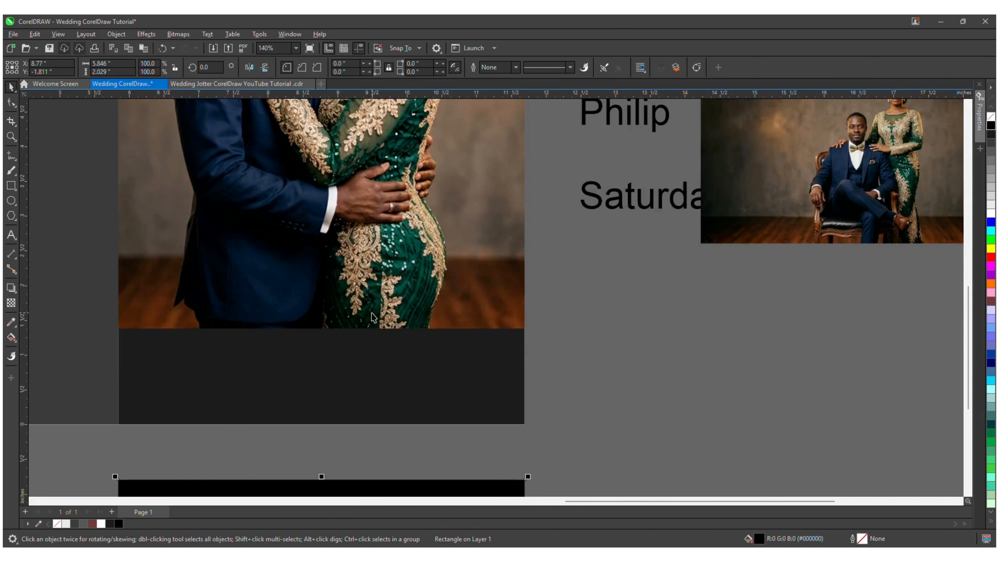
key("ctrl+z")
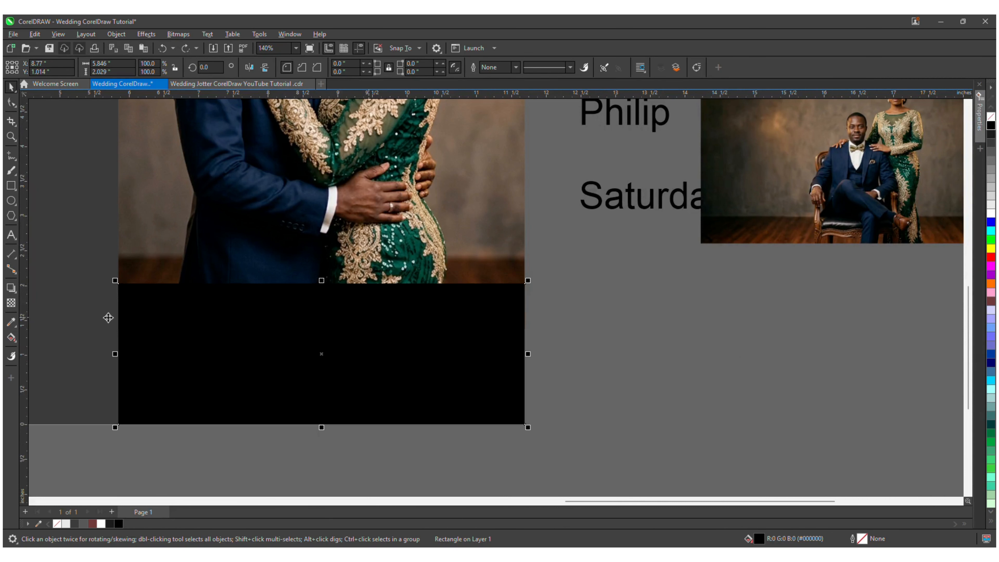
Step: Apply a vertical linear transparency to the black rectangle so it fades upward into the couple photo
left_click(10, 304)
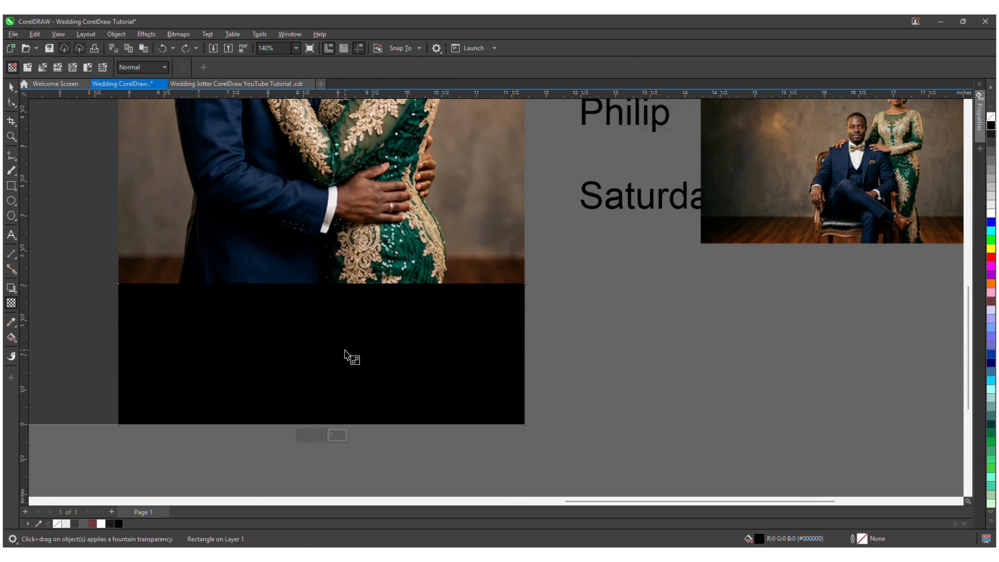
left_click_drag(344, 352, 344, 290)
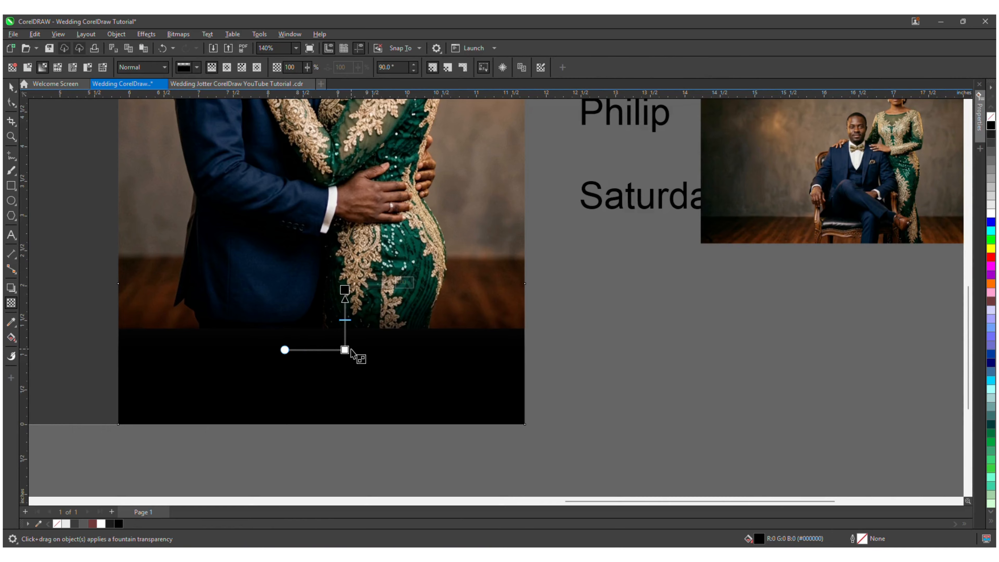
key("space")
scroll(289, 344, "down", 2)
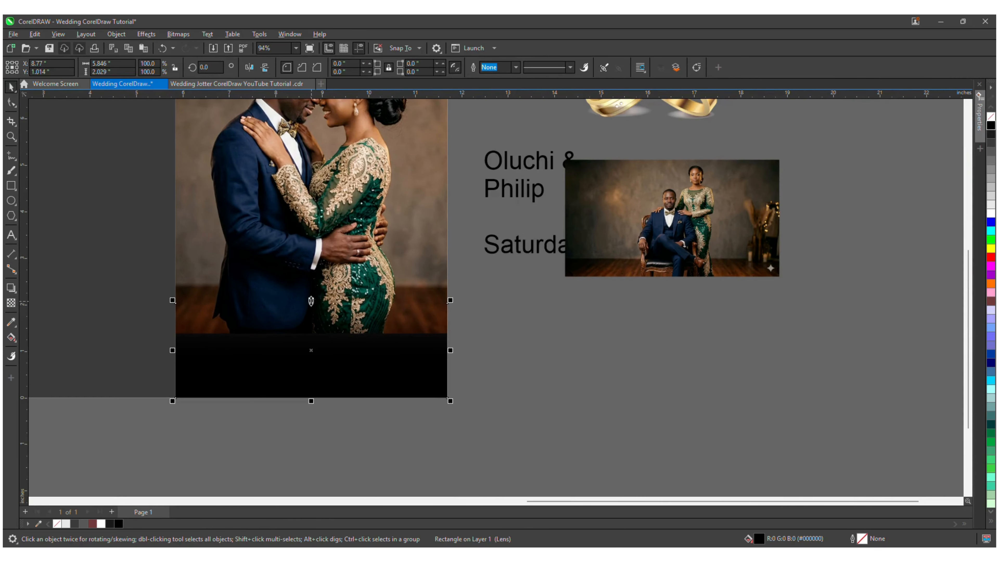
Step: Stretch the faded rectangle upward to about 2.9 inches high and lengthen its transparency gradient downward
left_click_drag(311, 301, 311, 258)
scroll(320, 328, "up", 2)
key("space")
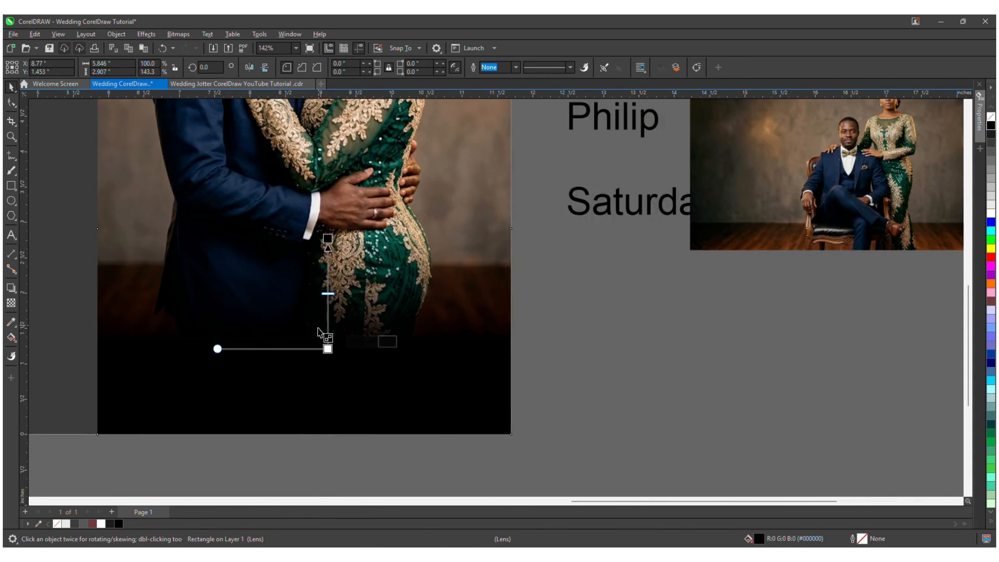
left_click_drag(328, 348, 328, 366)
scroll(327, 305, "down", 2)
key("space")
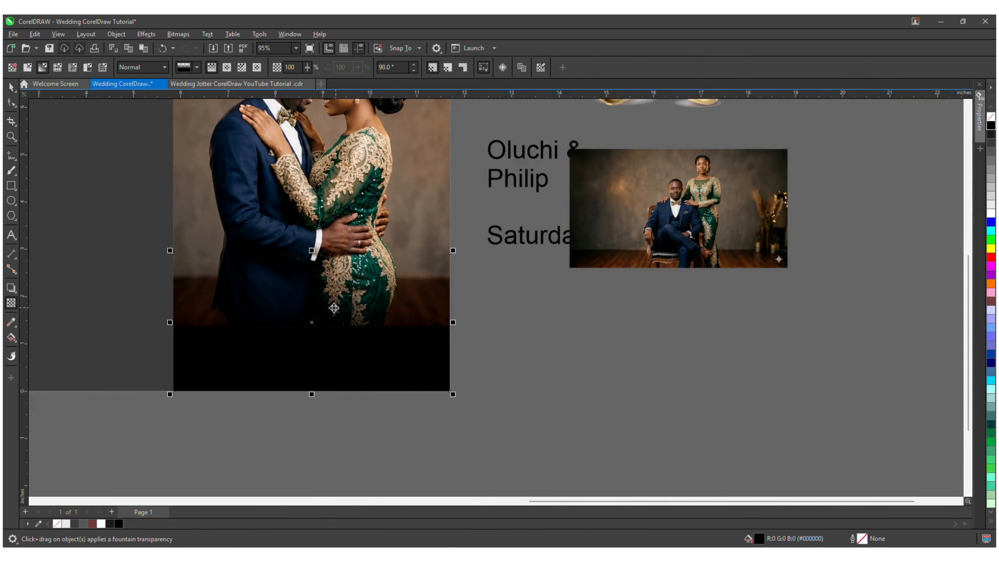
left_click(518, 349)
Step: Break the names-and-date text beside the page apart into separate lines
scroll(534, 227, "up", 4)
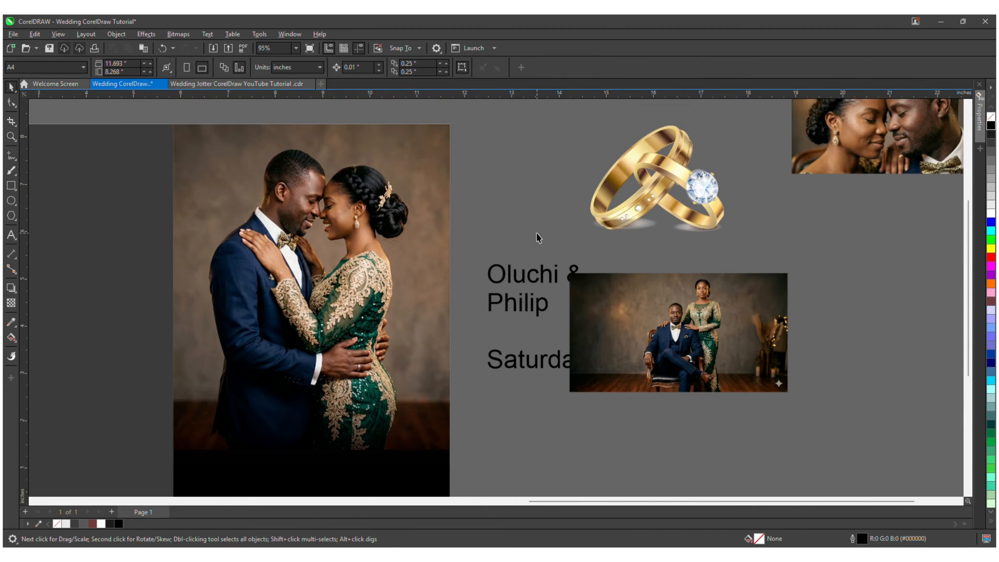
scroll(537, 245, "down", 2)
left_click(530, 270)
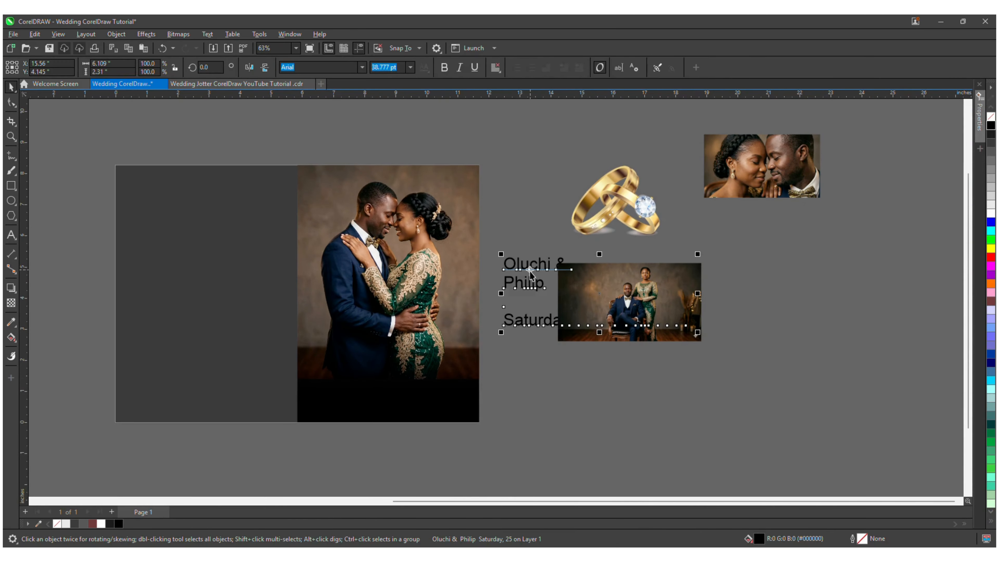
Step: Fill the couple's two name lines white and move them over the lower part of the front panel
left_click(529, 270)
left_click(533, 288, "shift")
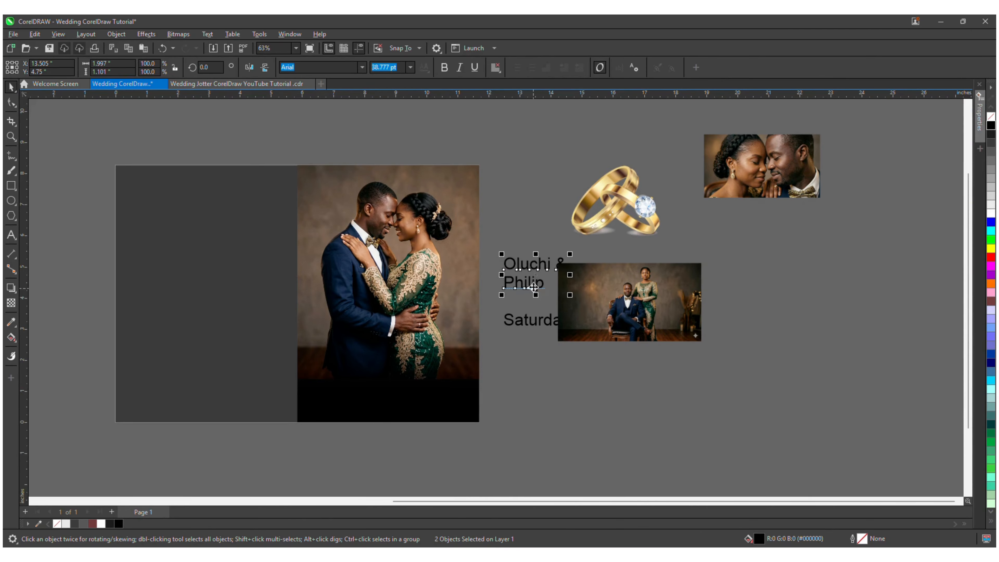
scroll(537, 274, "up", 2)
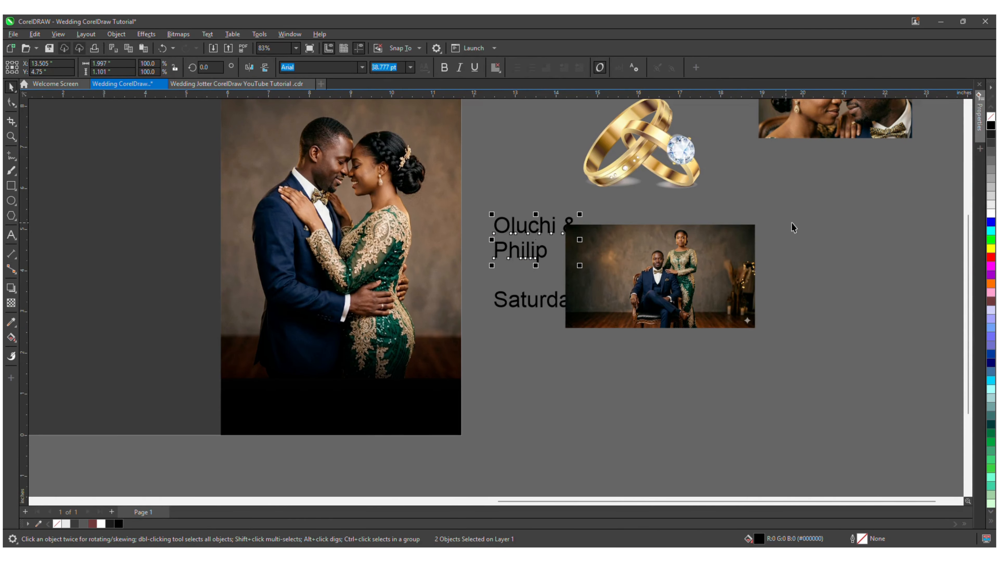
left_click(991, 215)
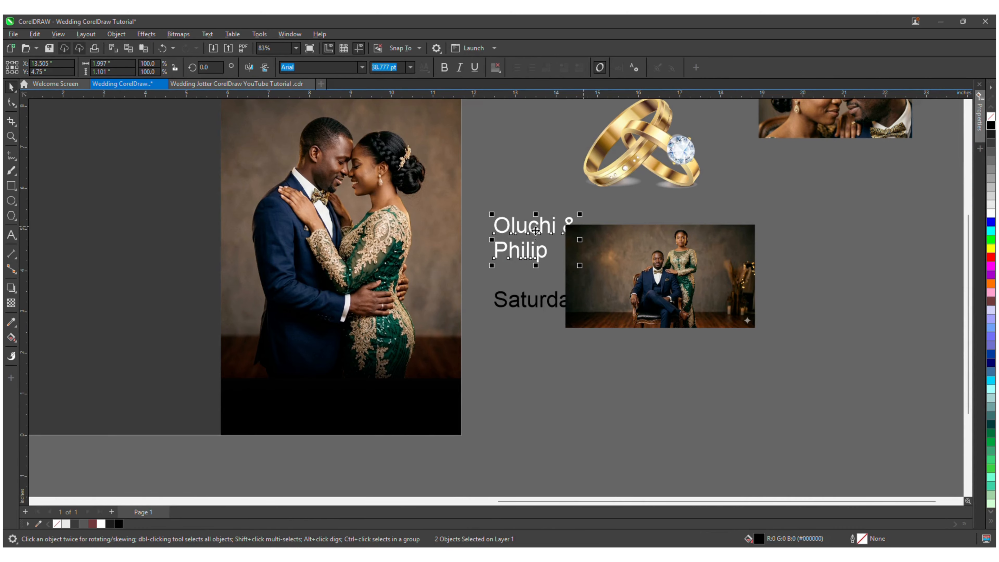
left_click_drag(530, 246, 353, 336)
scroll(444, 338, "up", 2)
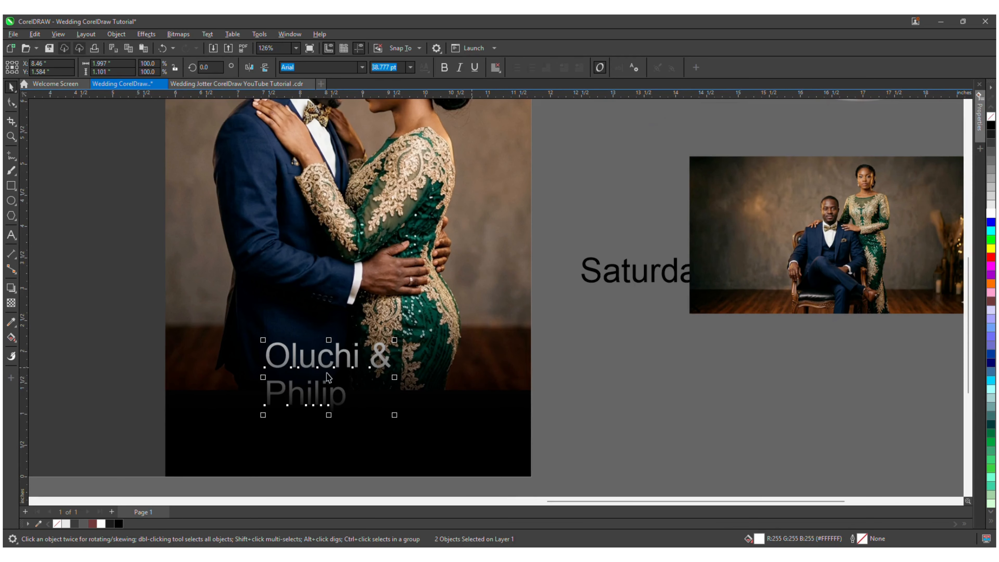
Step: Bring both name lines to the front of the page, above the faded black rectangle
scroll(347, 379, "up", 2)
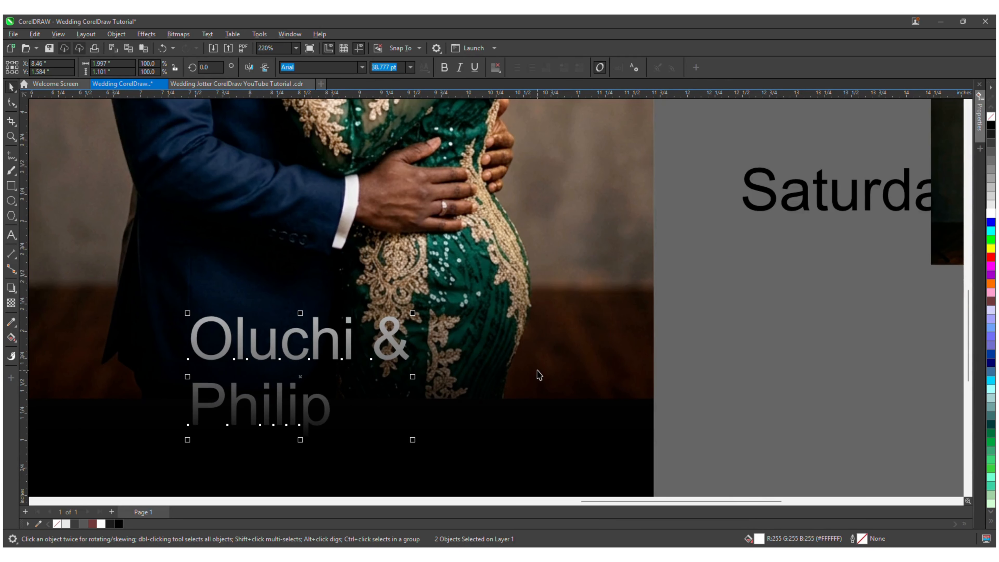
scroll(538, 375, "down", 1)
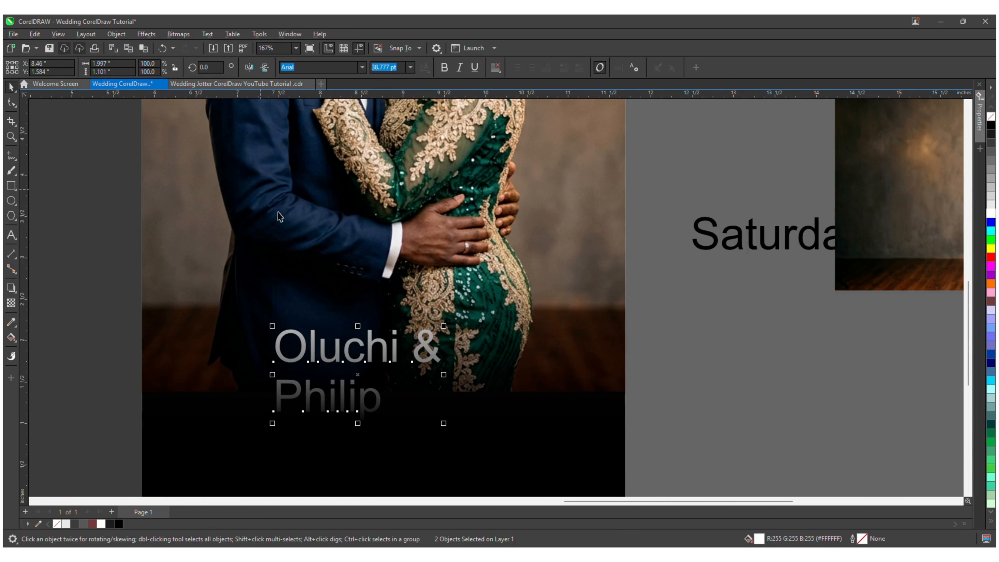
left_click(118, 34)
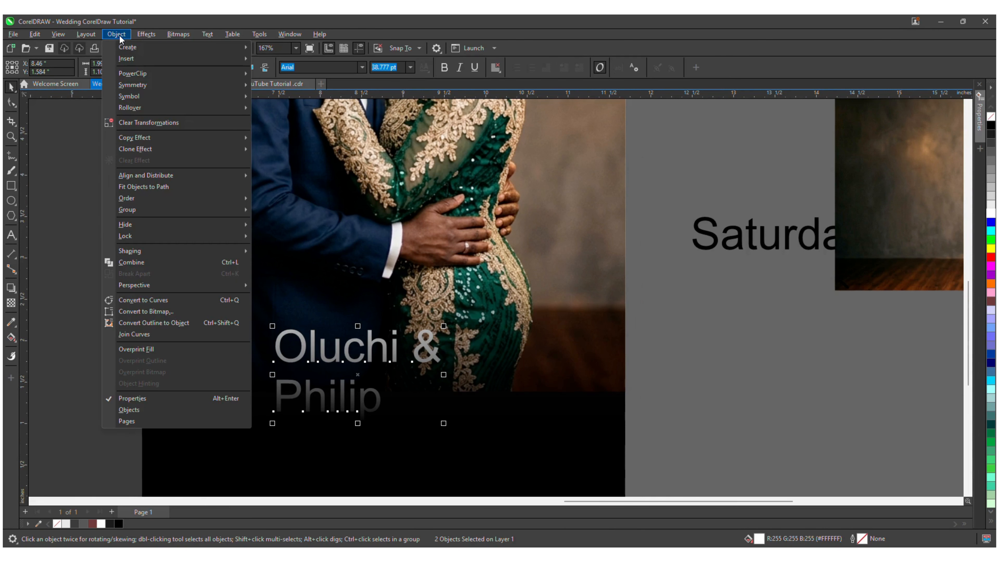
mouse_move(160, 198)
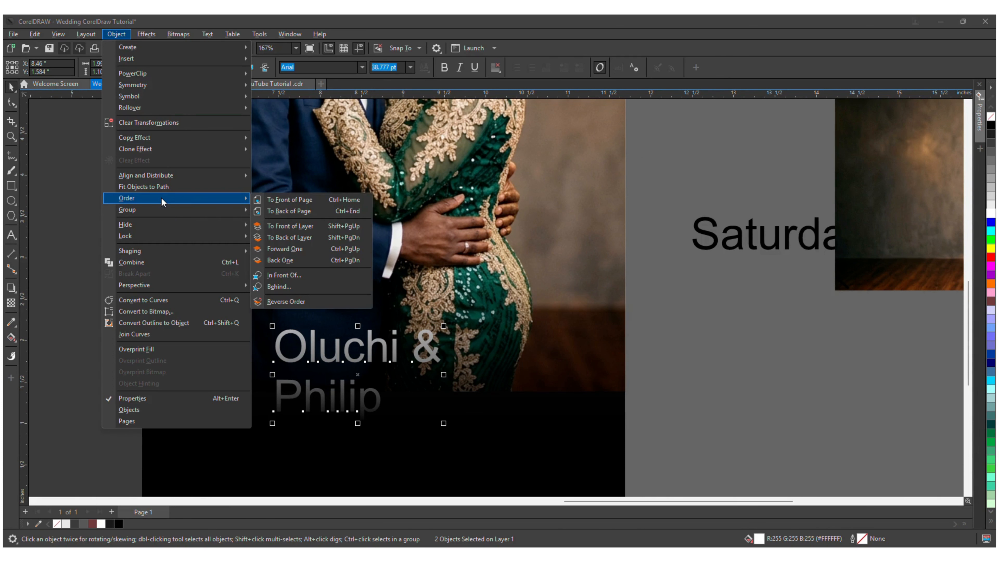
left_click(311, 202)
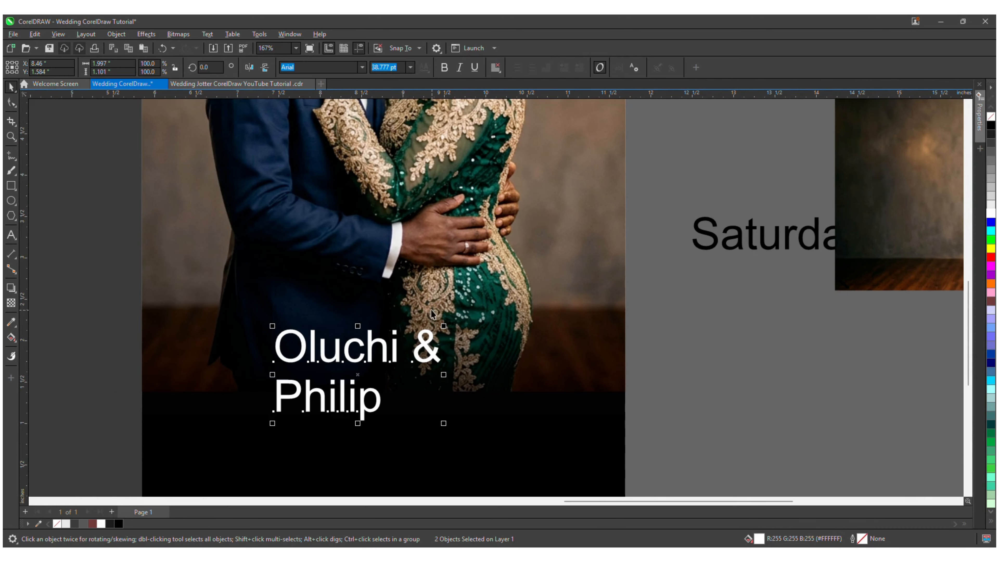
scroll(431, 314, "down", 2)
key("Escape")
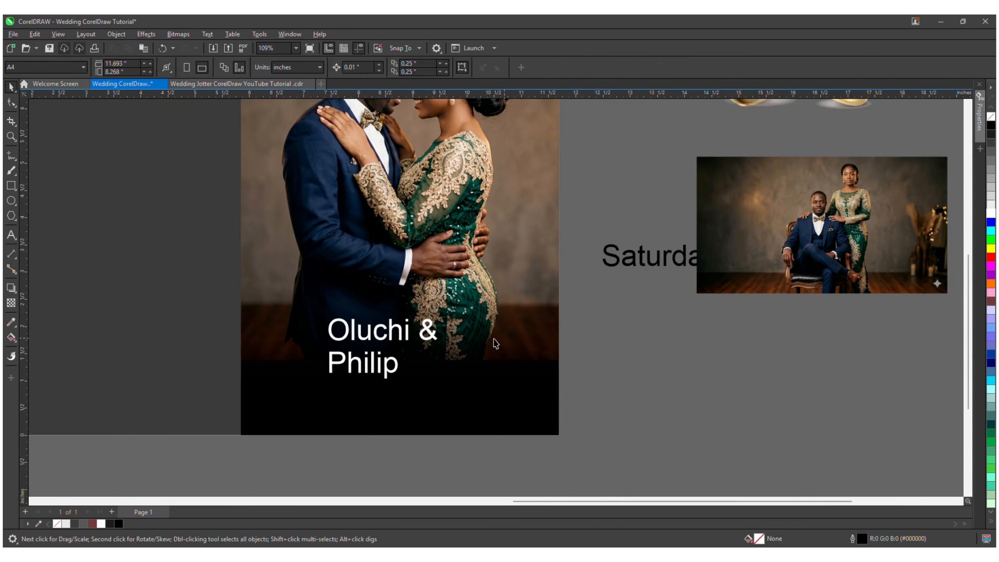
Step: Set the font of the upper name line, including the ampersand, to Trajan Pro 3
left_click(431, 334)
scroll(393, 191, "down", 2)
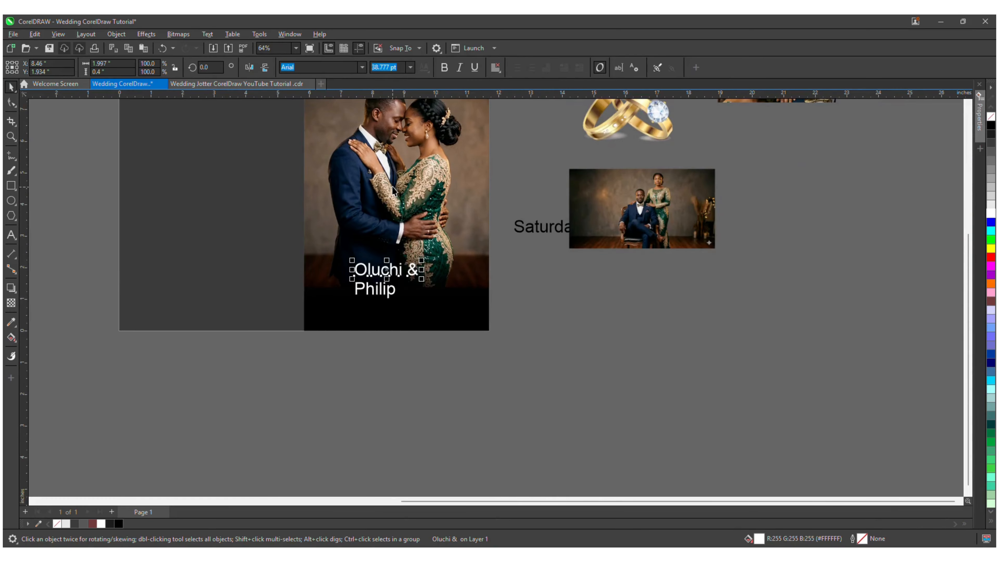
left_click(362, 67)
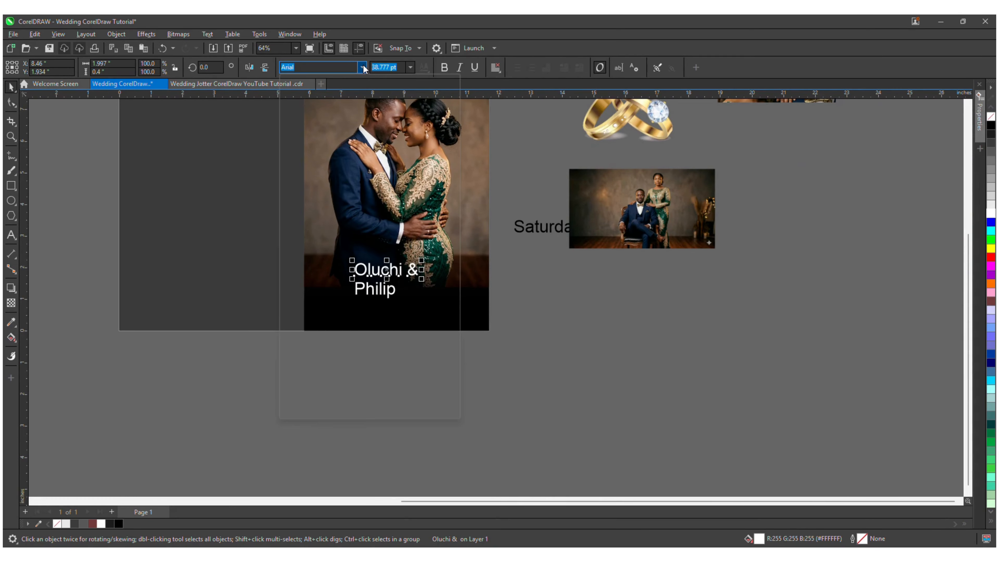
left_click(358, 99)
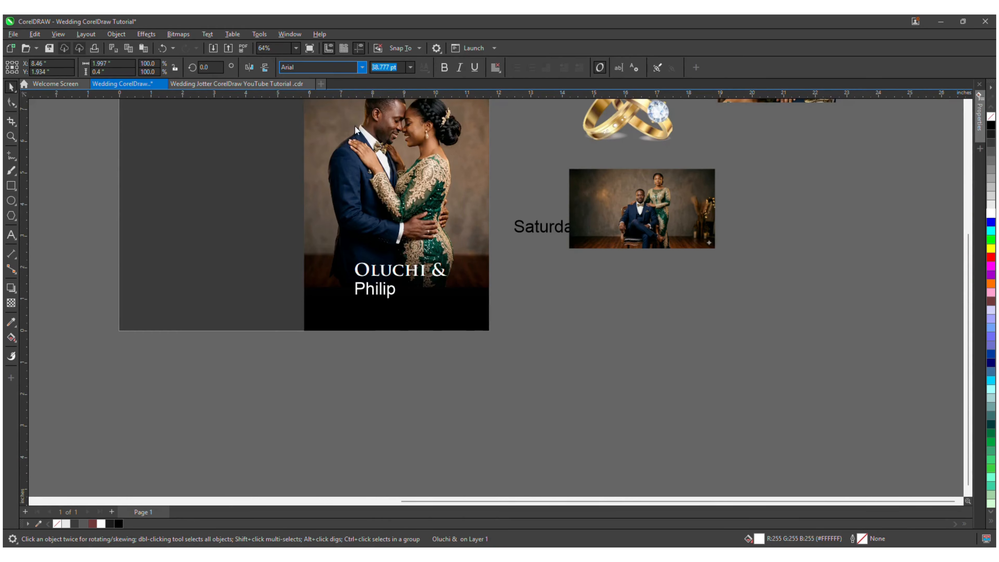
Step: Tighten the letter spacing of the upper name line
scroll(498, 277, "up", 4)
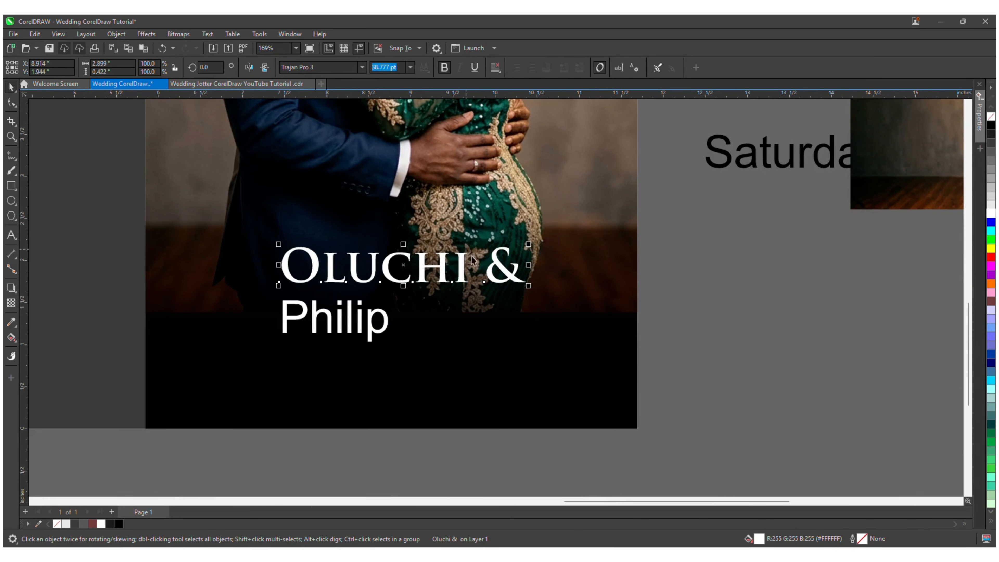
key("F10")
left_click_drag(528, 291, 482, 289)
key("space")
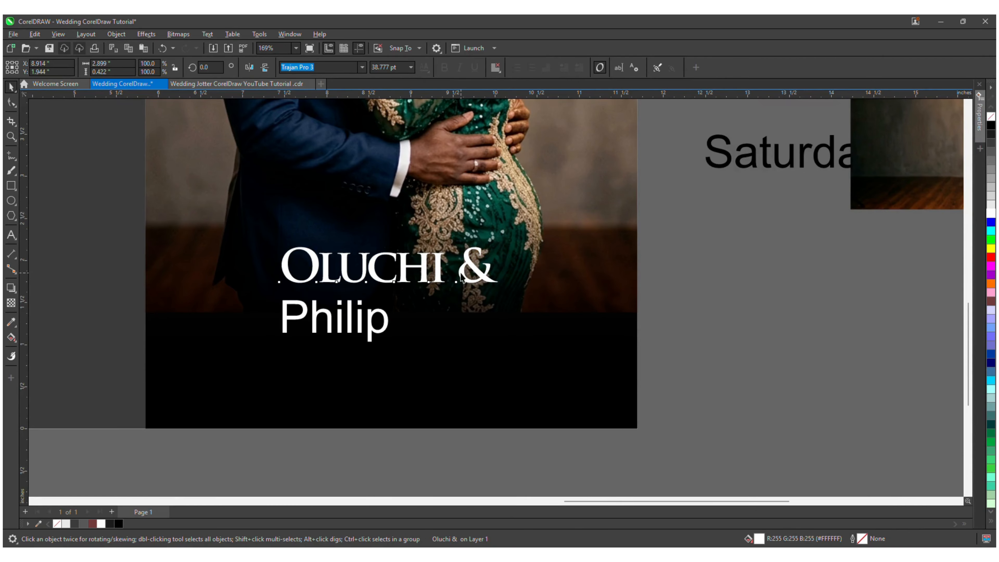
Step: Split the ampersand from the upper name and move it off the page beside the front panel
double_click(461, 275)
key("ctrl+space")
key("ctrl+k")
left_click(462, 275)
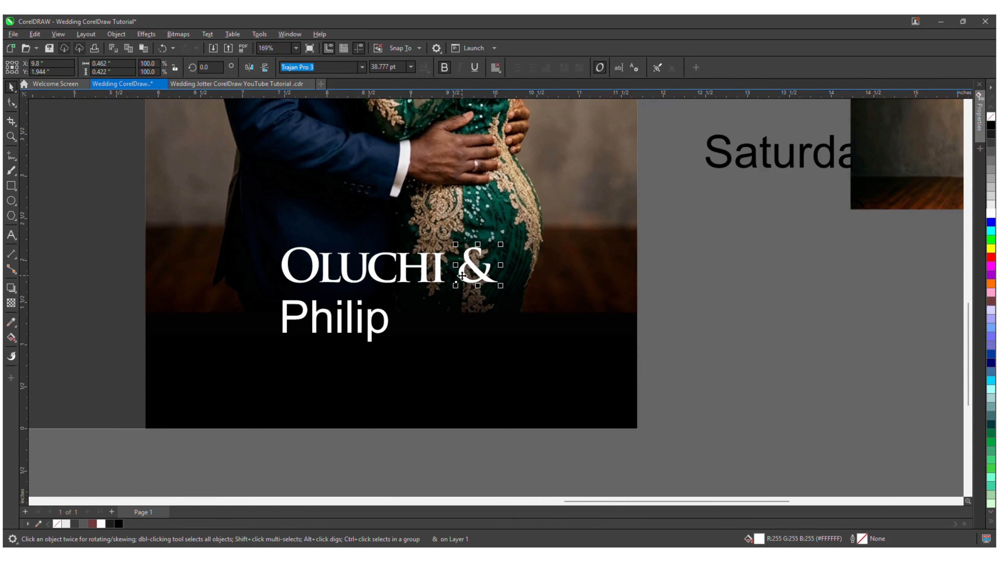
left_click_drag(462, 275, 713, 276)
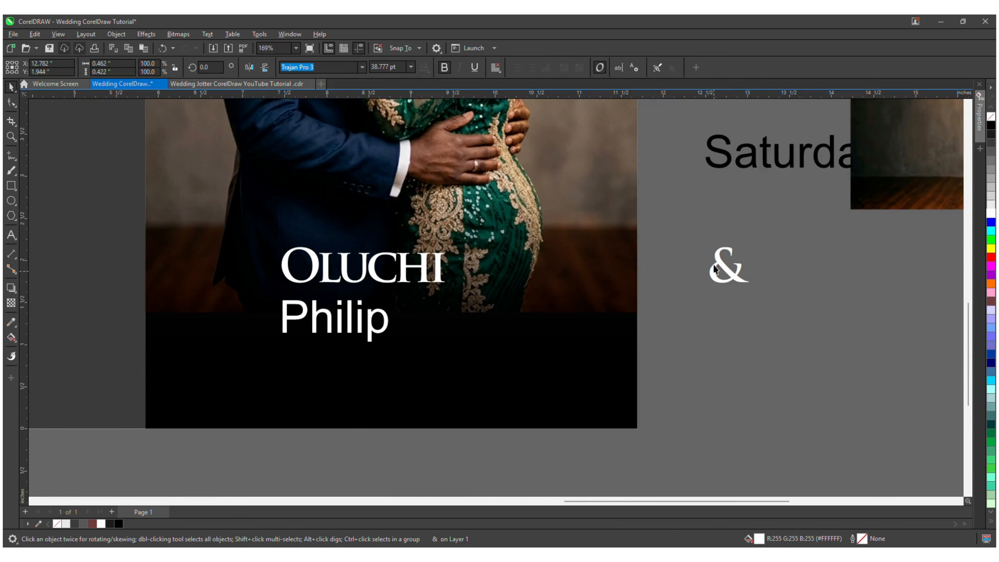
Step: Set the font of the lower name line to Trajan Pro 3 and move it aside across the front panel's outer edge
left_click(374, 318)
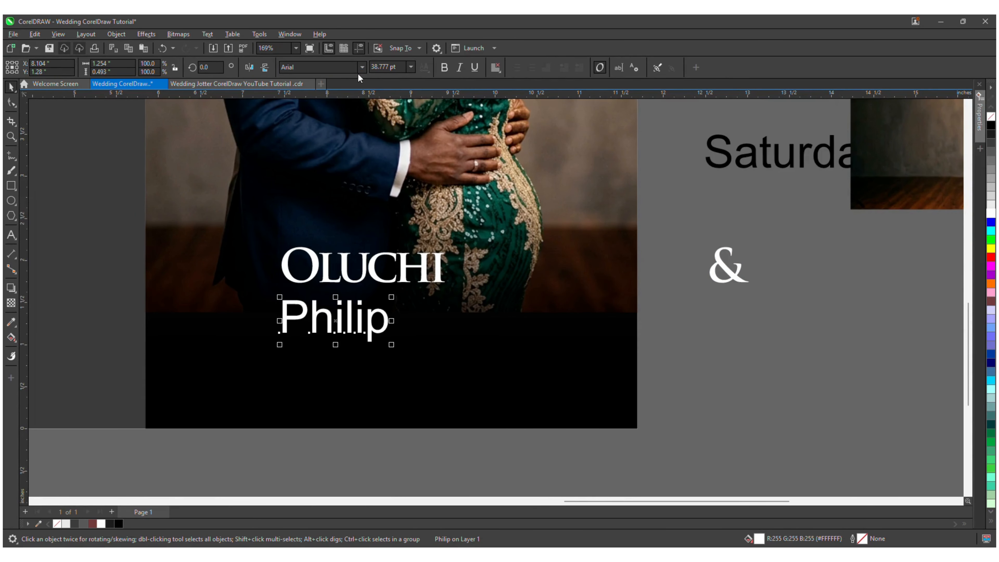
left_click(361, 67)
left_click(371, 174)
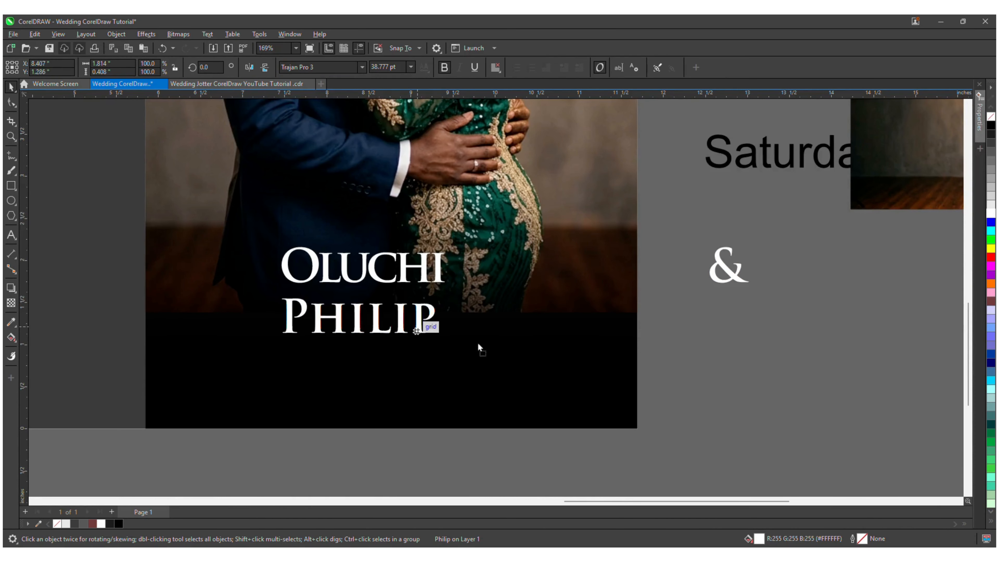
left_click_drag(428, 322, 646, 359)
scroll(386, 311, "up", 2)
Step: Duplicate the upper name line directly below itself and replace the copy's text with the lower line's name
left_click(360, 233)
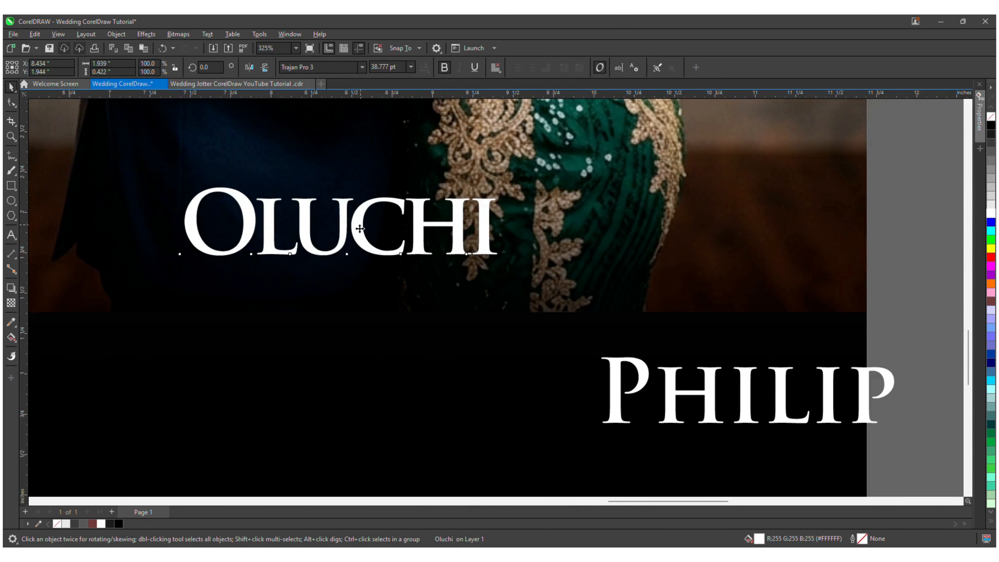
left_click_drag(359, 230, 368, 314)
key("ctrl+z")
right_click(368, 313)
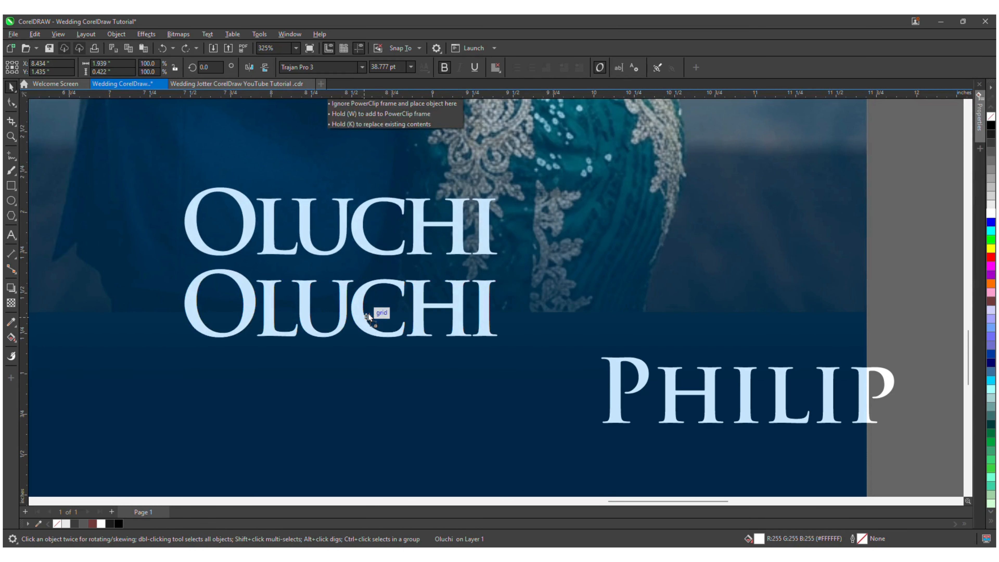
double_click(361, 300)
key("ctrl+a")
type("Philip")
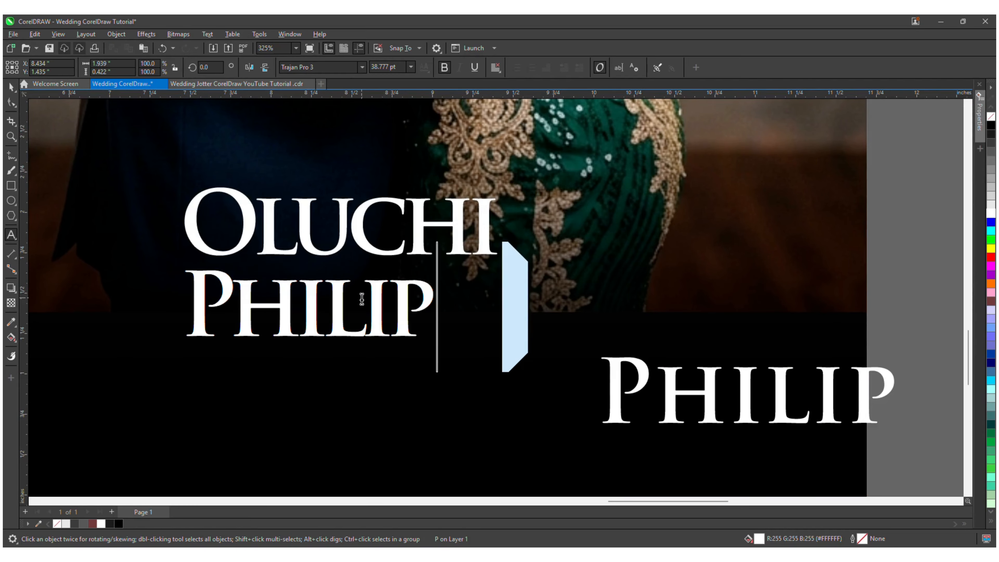
key("Escape")
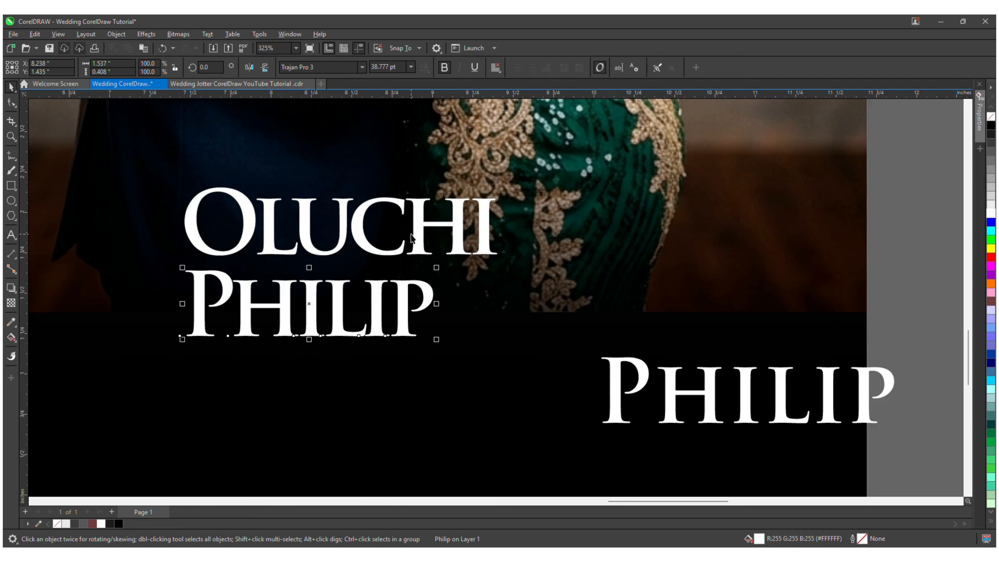
Step: Centre the two stacked name lines on each other and enlarge them together to about 54.6 pt
left_click(418, 228, "shift")
key("c")
left_click(412, 290)
scroll(413, 262, "down", 3)
left_click(419, 258, "shift")
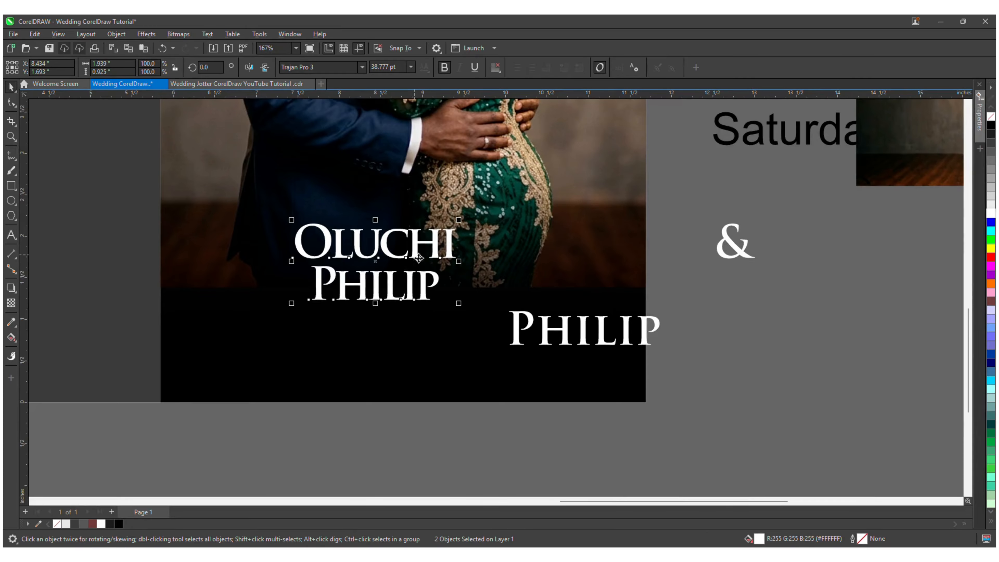
left_click_drag(459, 307, 489, 320)
Step: Centre both name lines horizontally on the black rectangle of the front panel
left_click(487, 232, "shift")
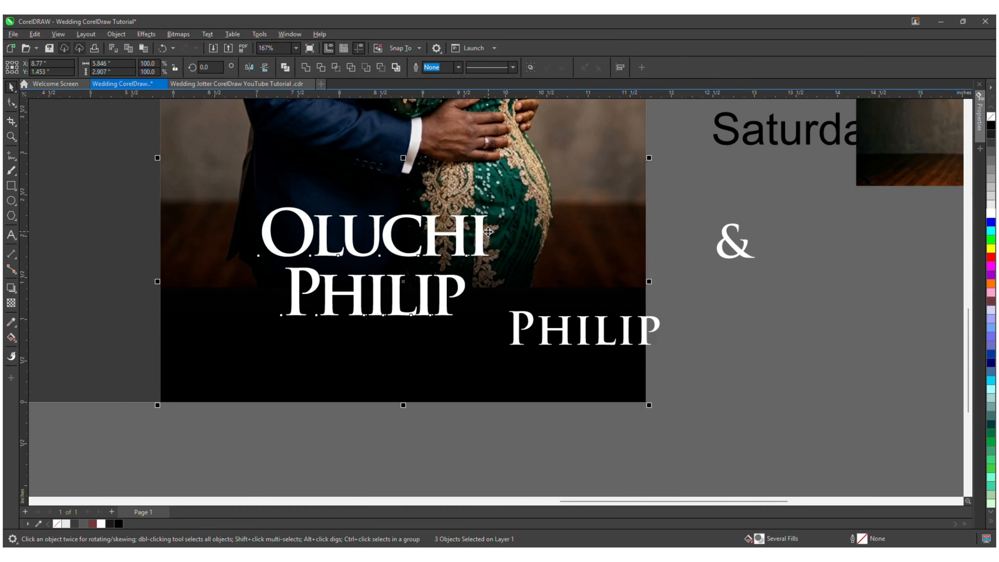
key("c")
left_click(523, 238, "shift")
Step: Delete the leftover original of the lower name and the ampersand beside the front panel
key("F3")
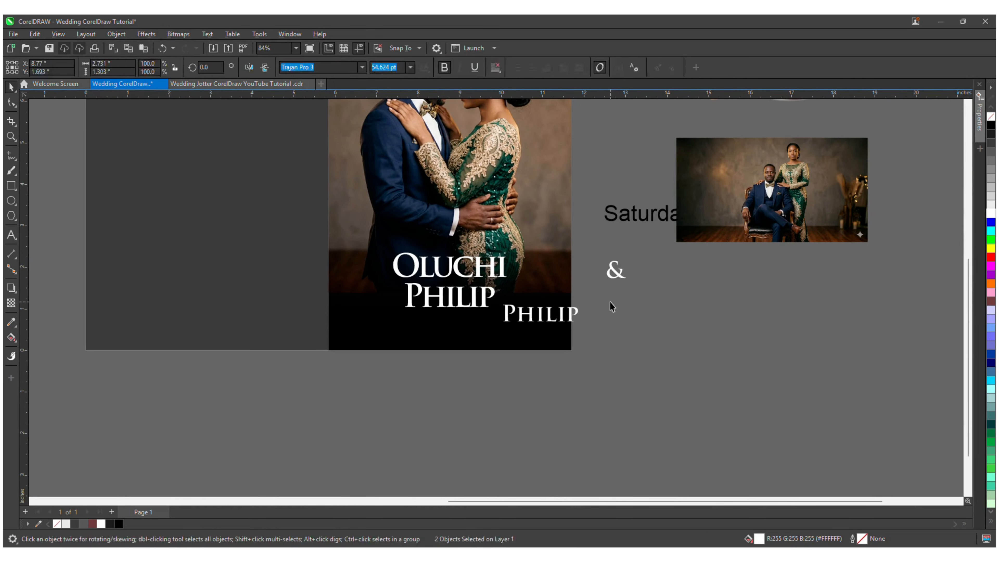
left_click(566, 313)
key("Delete")
left_click(615, 271)
key("Delete")
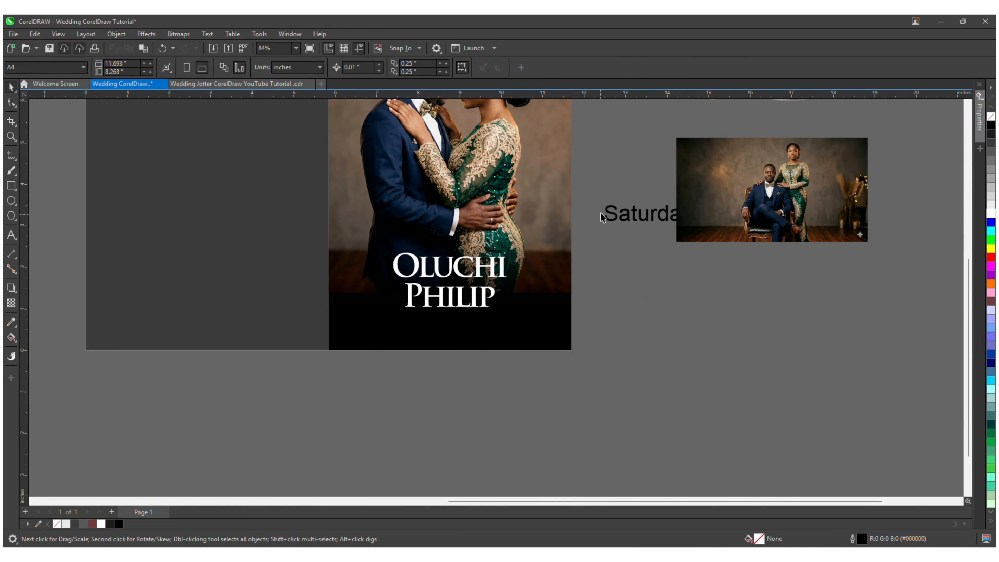
Step: Move the date line out from behind the seated-couple photo to below it, and fill the text white
left_click(620, 218)
scroll(624, 217, "up", 2)
left_click_drag(624, 218, 588, 347)
scroll(605, 331, "down", 2)
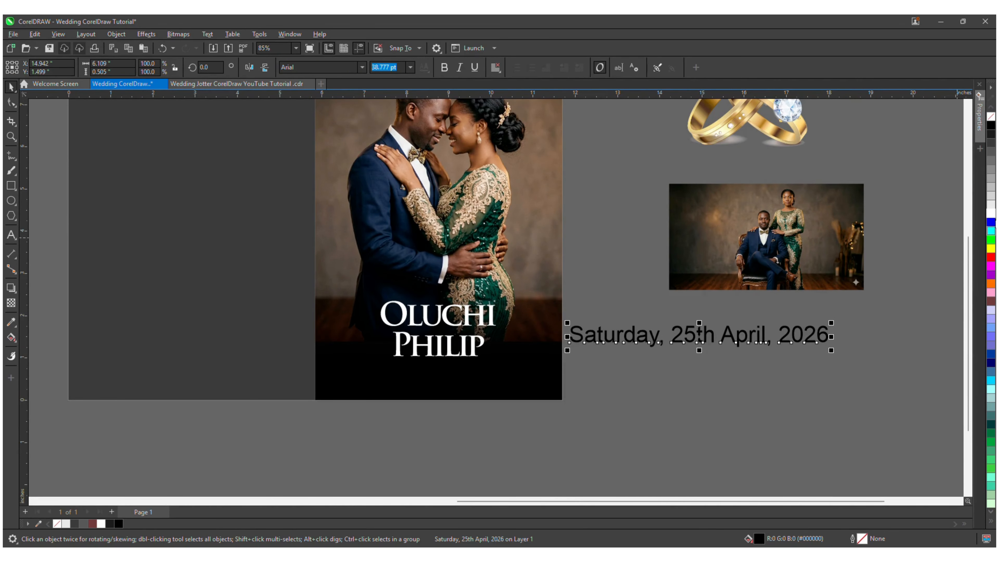
left_click(990, 213)
scroll(551, 362, "up", 3)
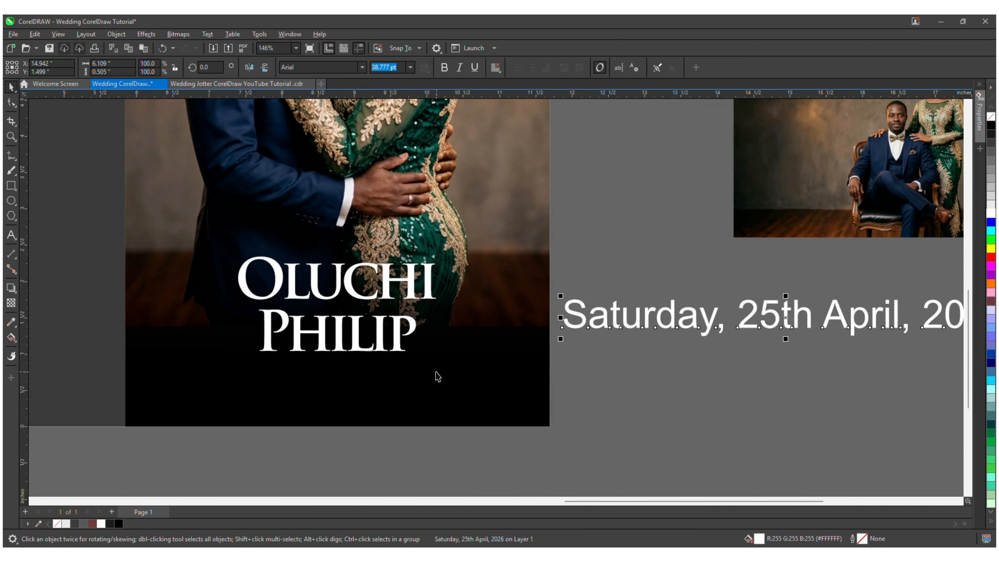
Step: Set the date line's font to Garamond and tighten its letter spacing
left_click(361, 68)
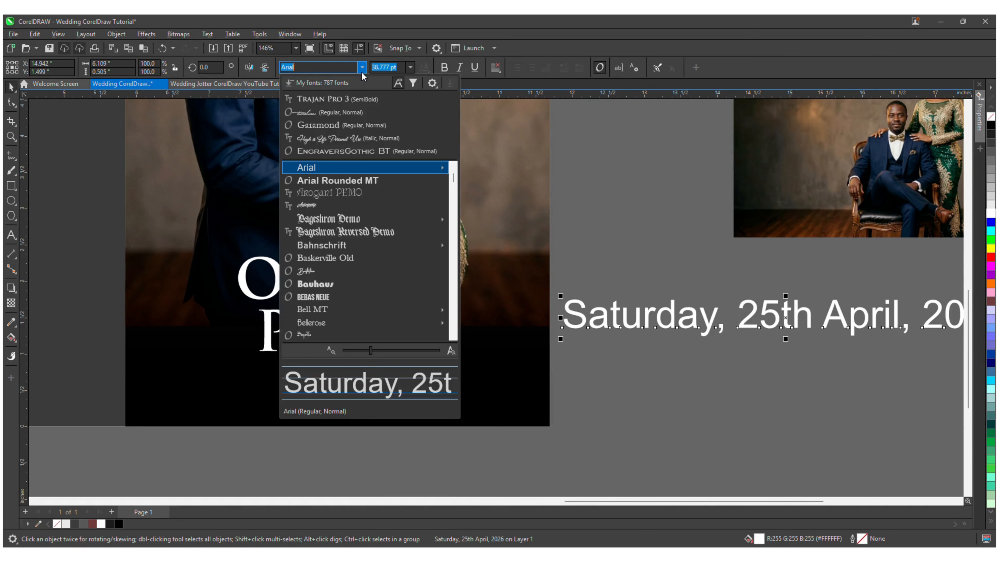
left_click(357, 124)
scroll(358, 195, "down", 1)
scroll(358, 195, "down", 2)
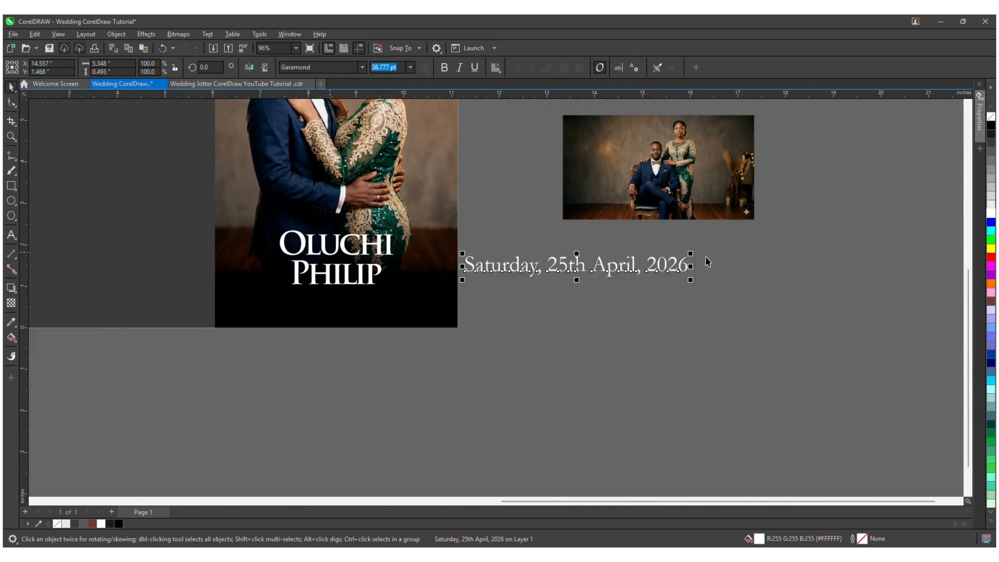
scroll(624, 262, "up", 5)
left_click(11, 105)
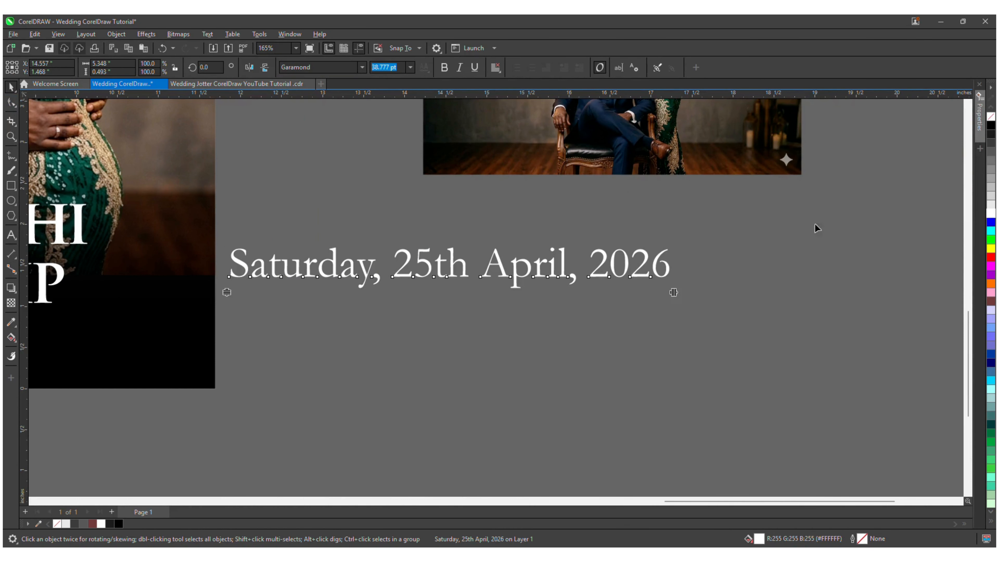
left_click_drag(676, 291, 615, 300)
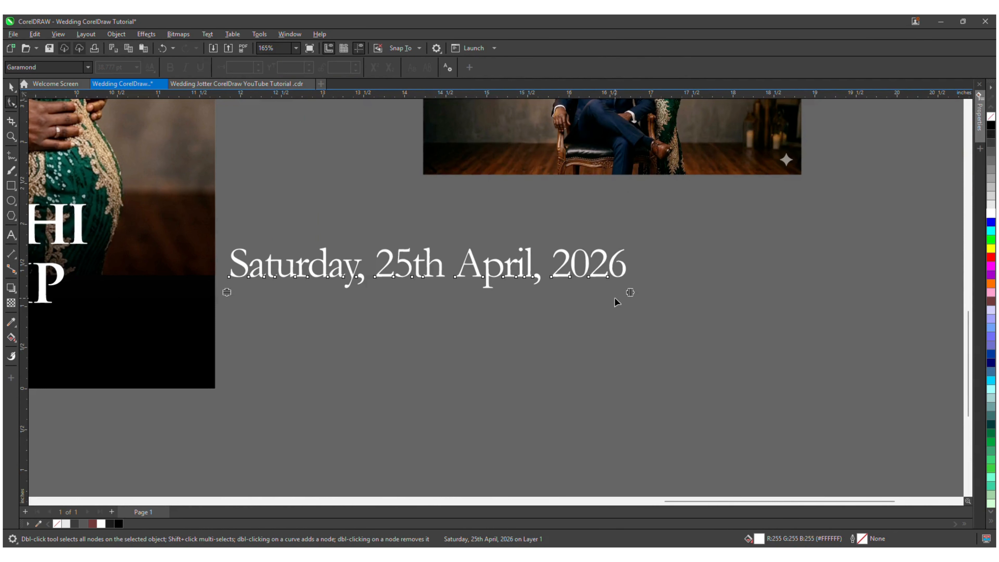
scroll(614, 298, "down", 2)
key("space")
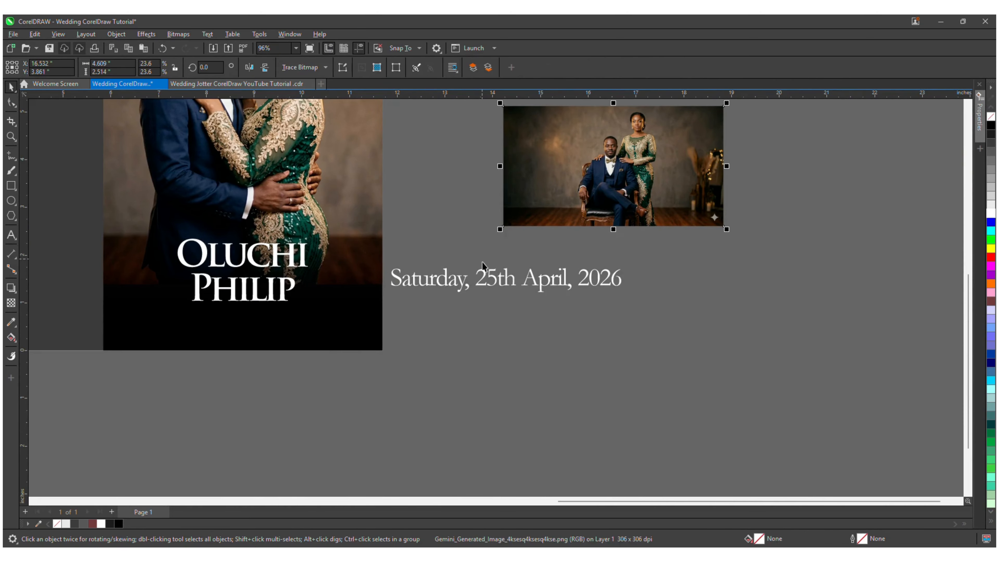
Step: Make the date line bold at 16 pt and move it onto the front panel just below the names
left_click(443, 68)
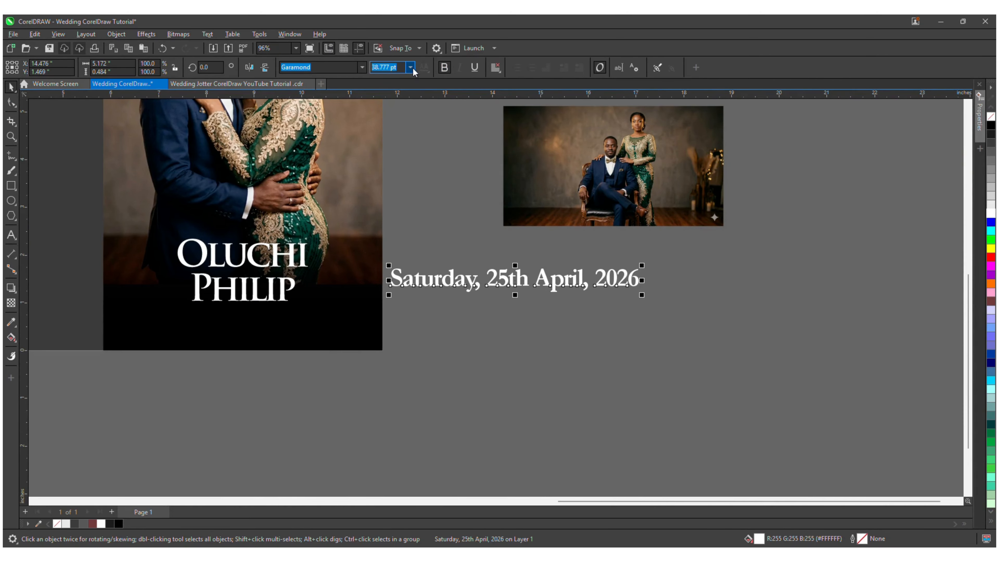
left_click(411, 69)
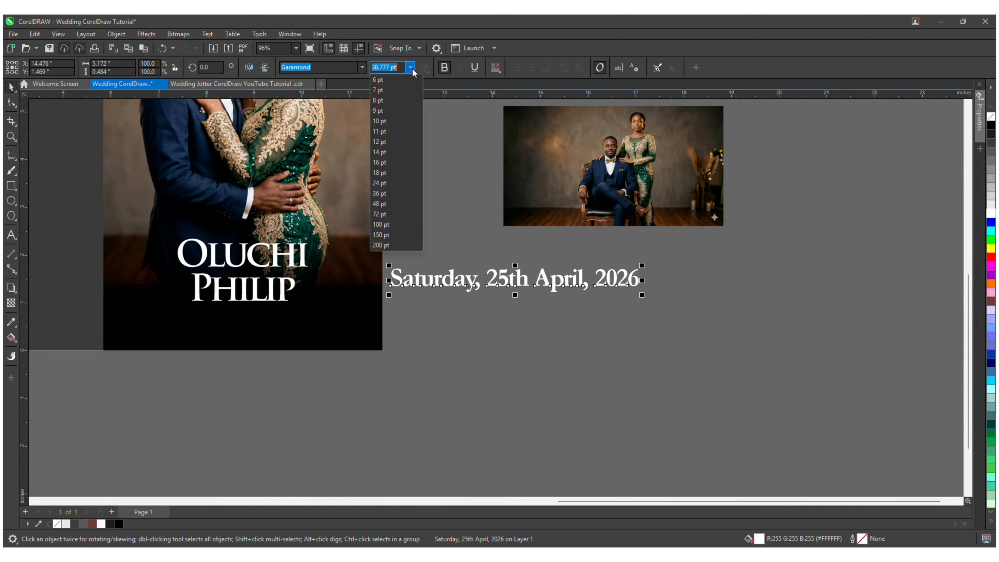
left_click(401, 164)
left_click_drag(450, 297, 245, 322)
scroll(247, 320, "up", 3)
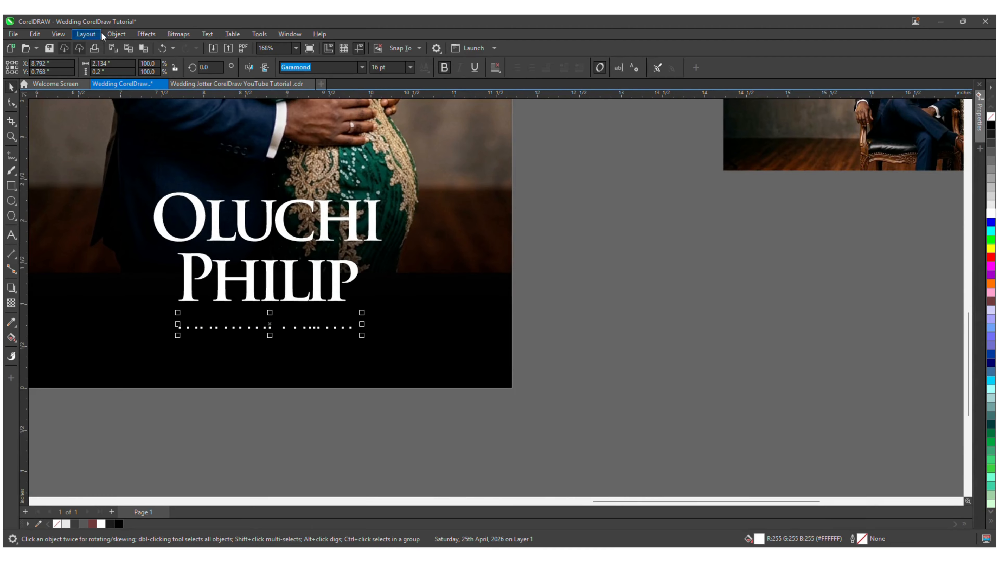
Step: Bring the date line to the front of the page and centre it beneath the two names
left_click(111, 33)
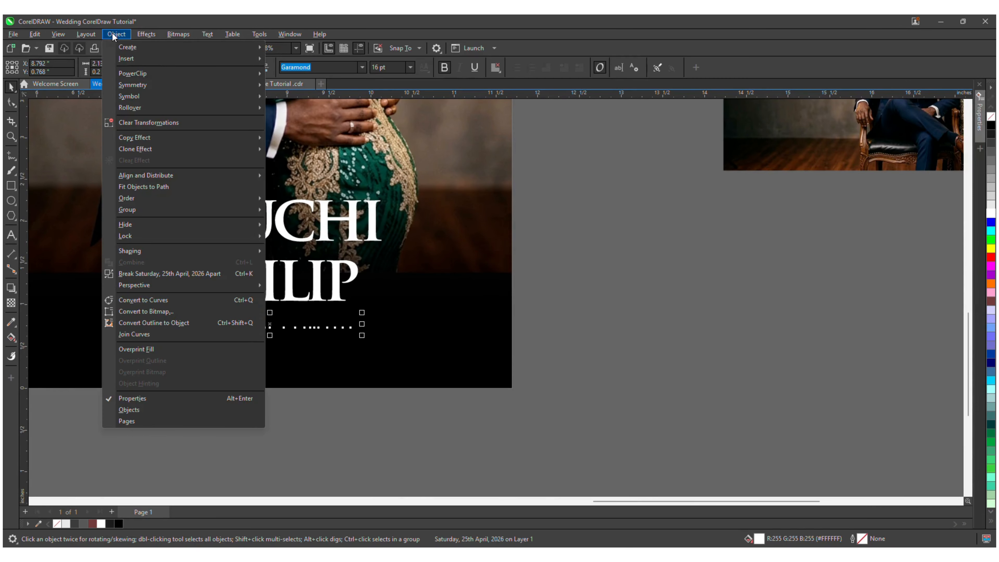
mouse_move(174, 198)
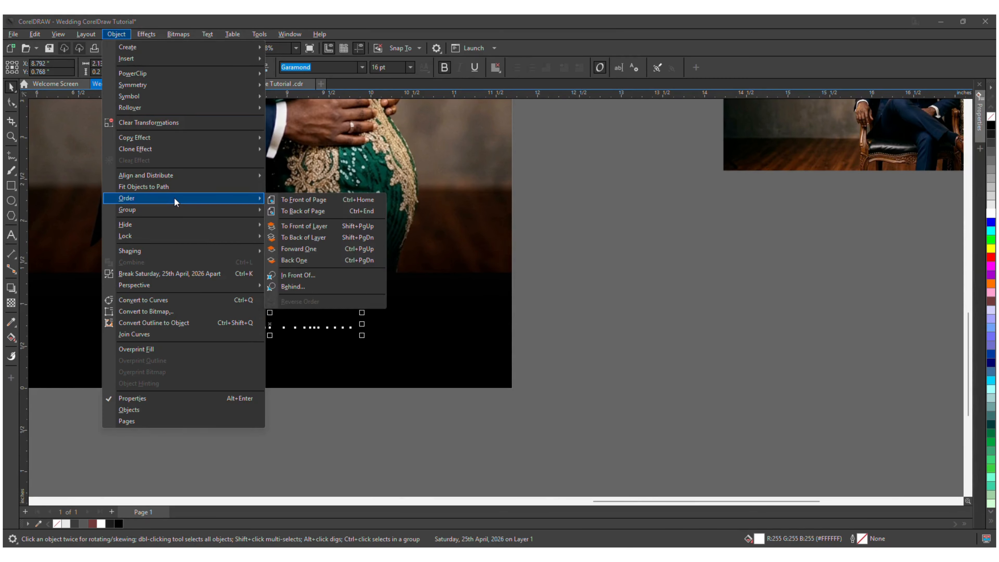
left_click(336, 201)
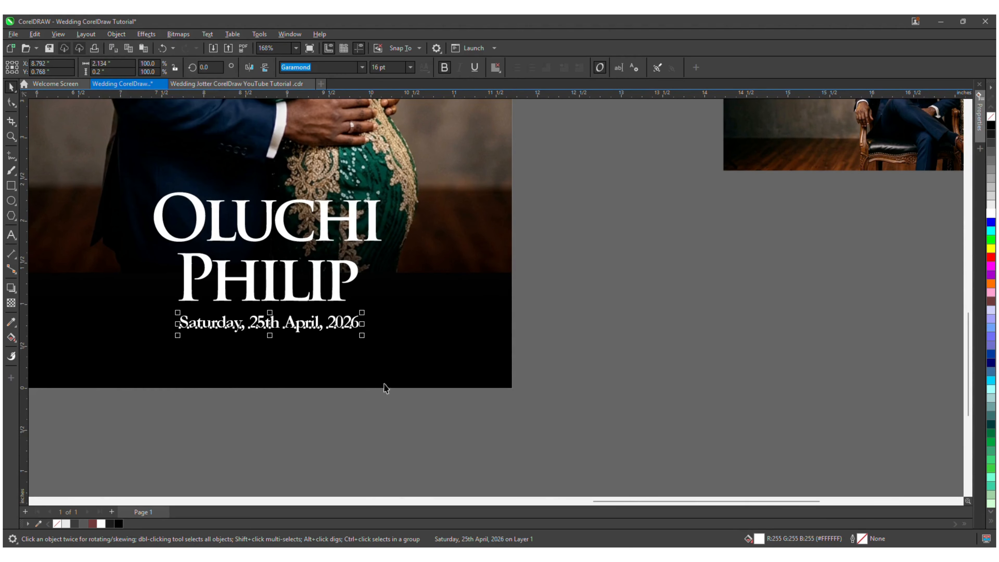
key("z")
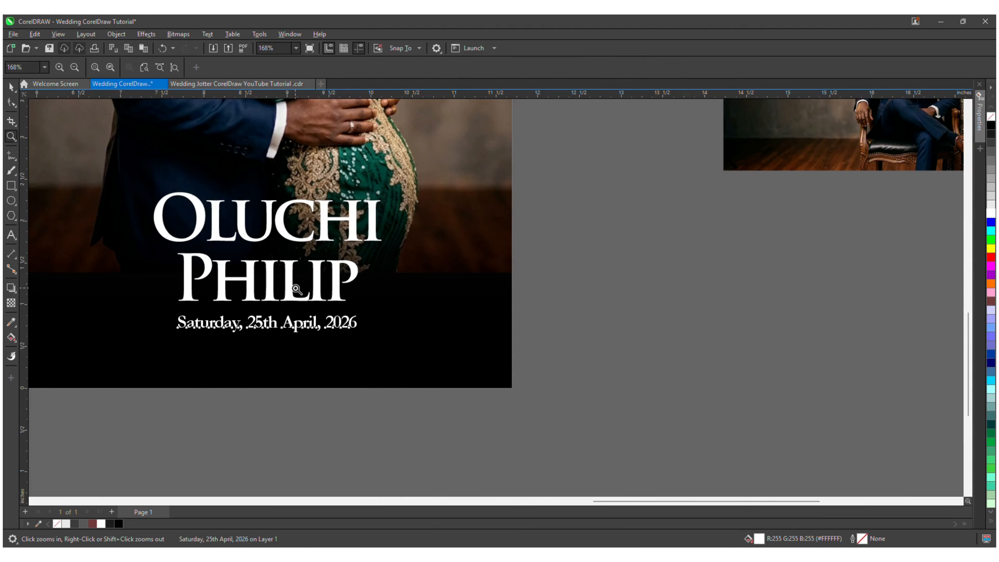
key("F3")
key("space")
Step: Save the drawing as Wedding CorelDraw Tutorial.cdr in the Designs folder
left_click(577, 255)
scroll(579, 255, "up", 4)
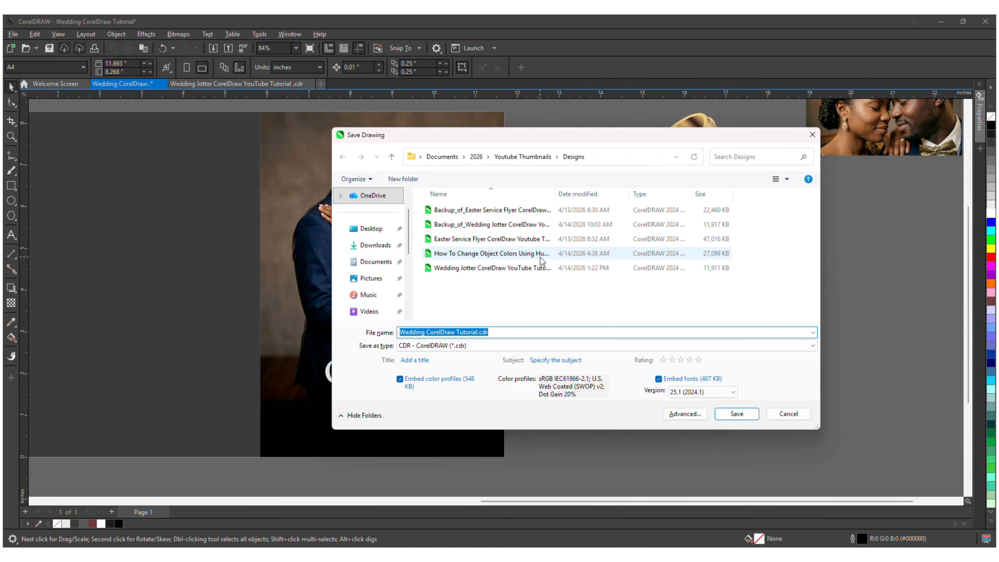
left_click(732, 414)
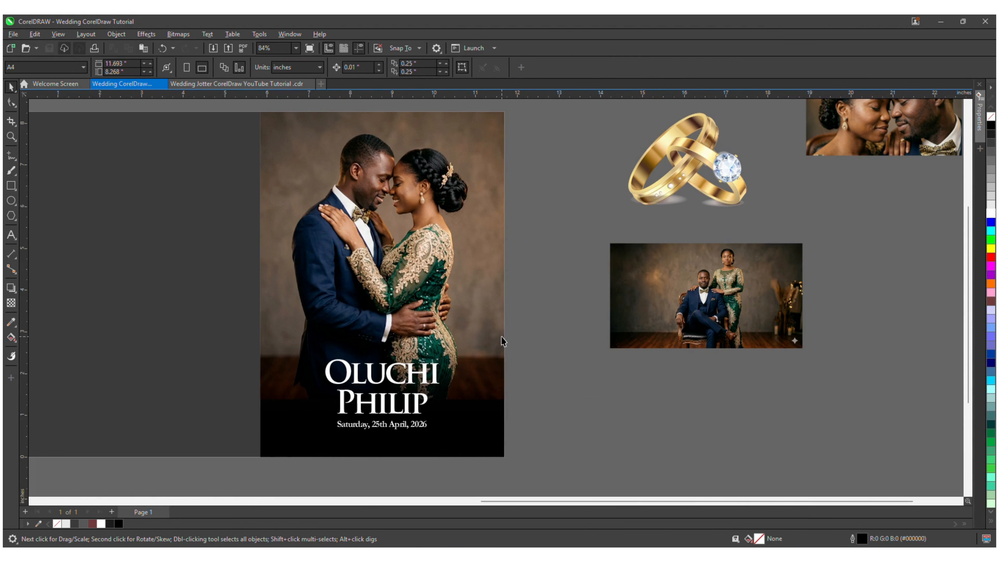
Step: Draw a five-sided polygon about 2.26 by 2.15 inches on the upper back panel and fill it with 10% Black
scroll(513, 315, "down", 1)
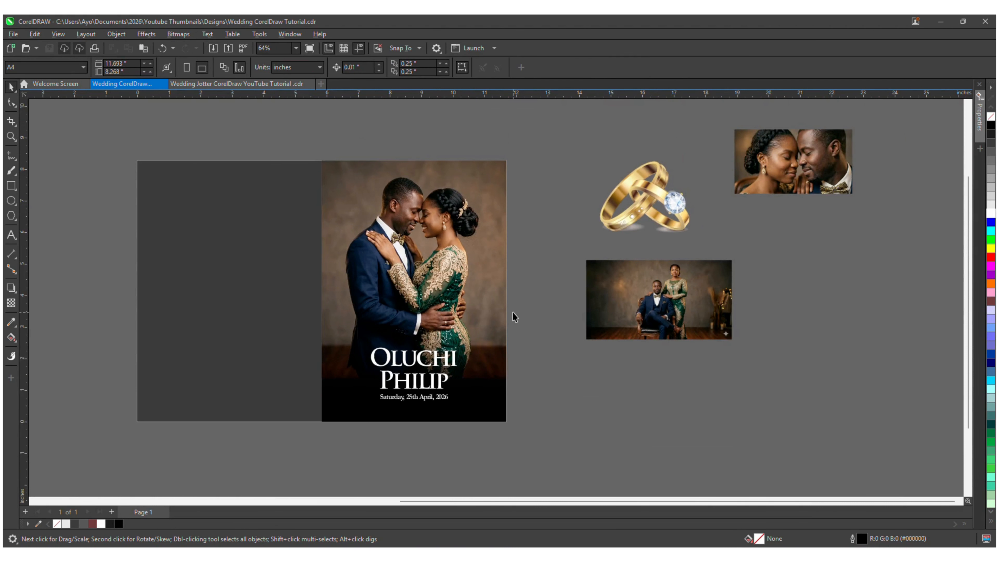
scroll(513, 316, "down", 1)
scroll(515, 317, "up", 2)
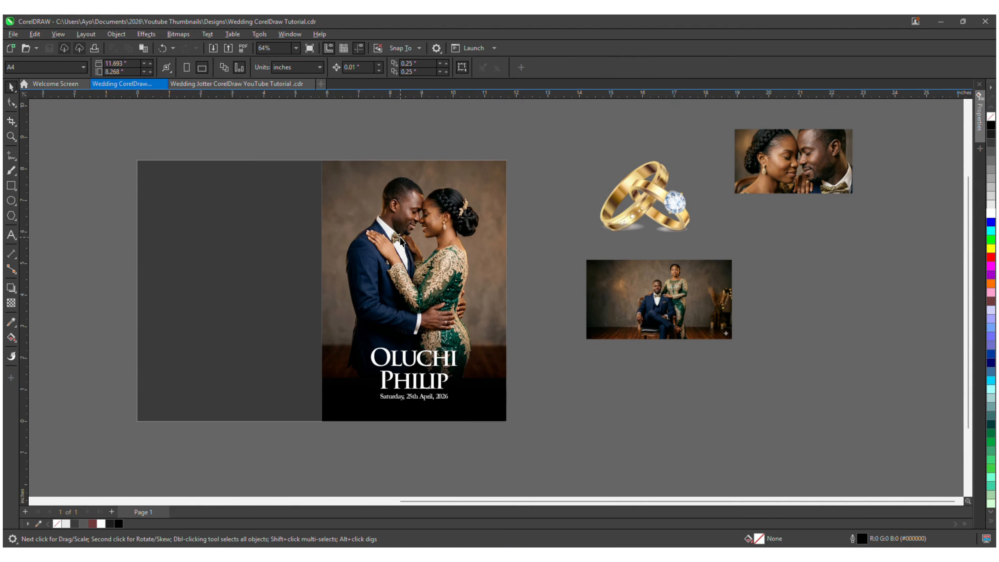
left_click(267, 290)
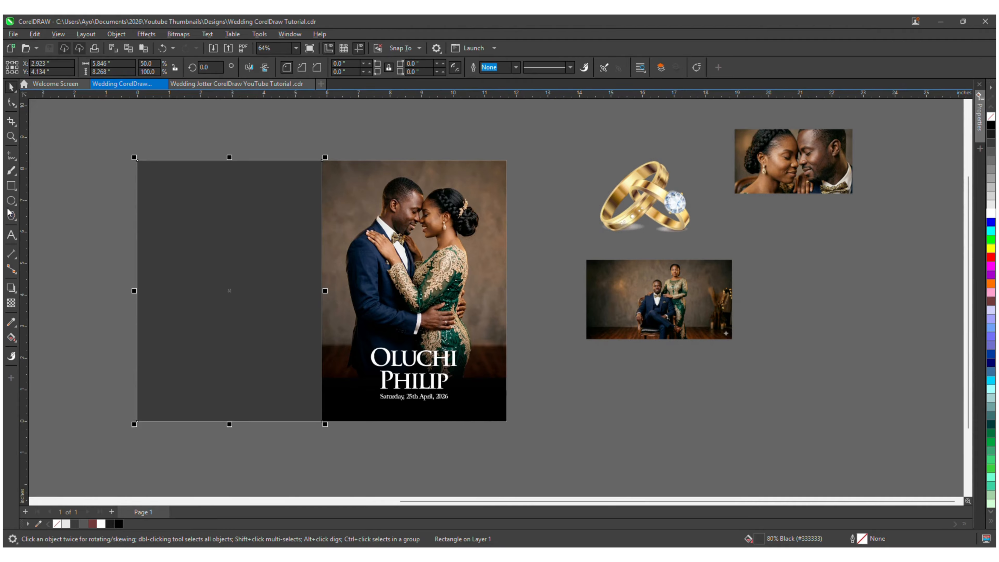
left_click(11, 216)
left_click_drag(189, 200, 263, 243)
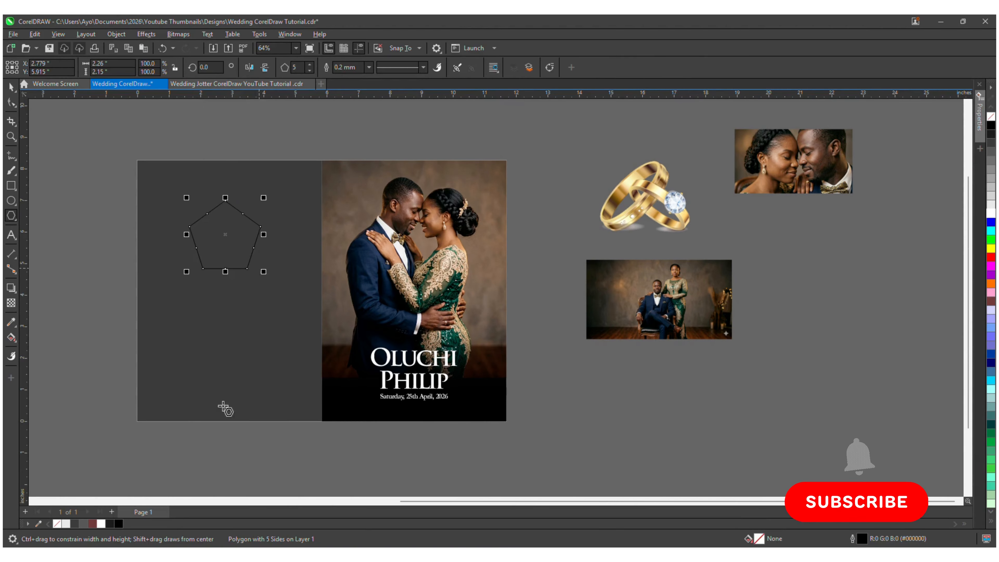
left_click(66, 524)
Step: Change the polygon to 6 sides and centre it horizontally on the back panel
scroll(230, 236, "up", 2)
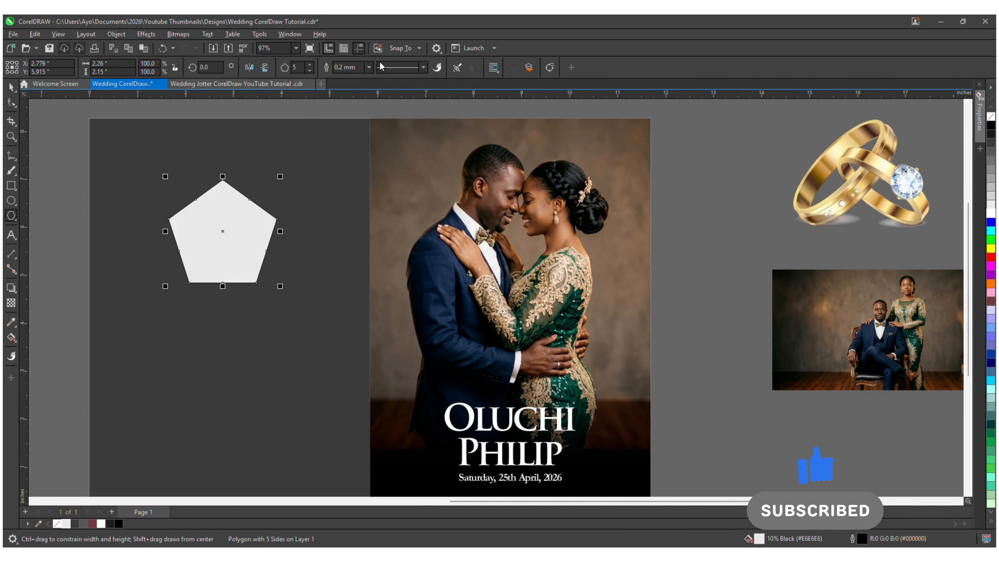
left_click(309, 65)
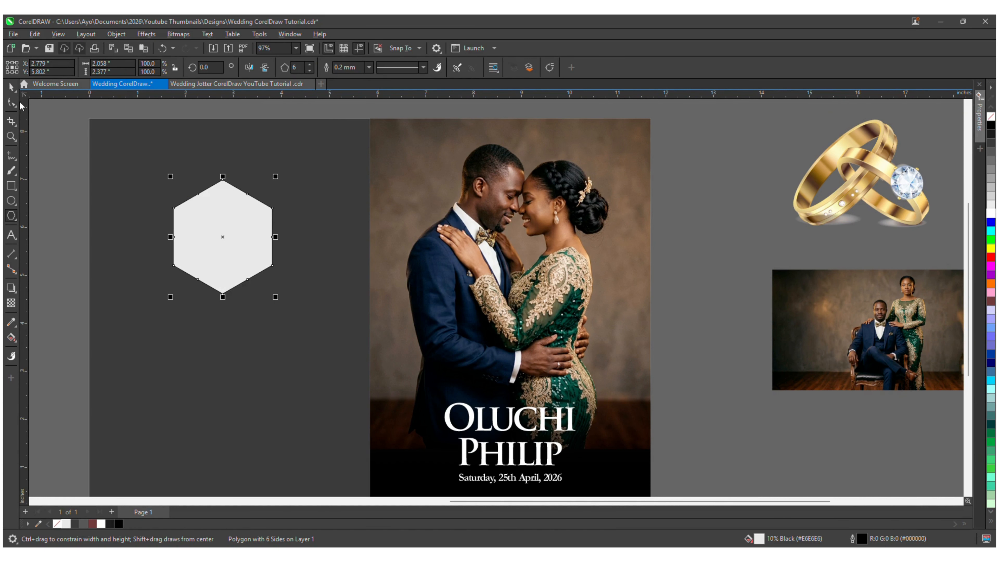
left_click(13, 92)
left_click(92, 166, "shift")
key("c")
left_click(107, 168, "shift")
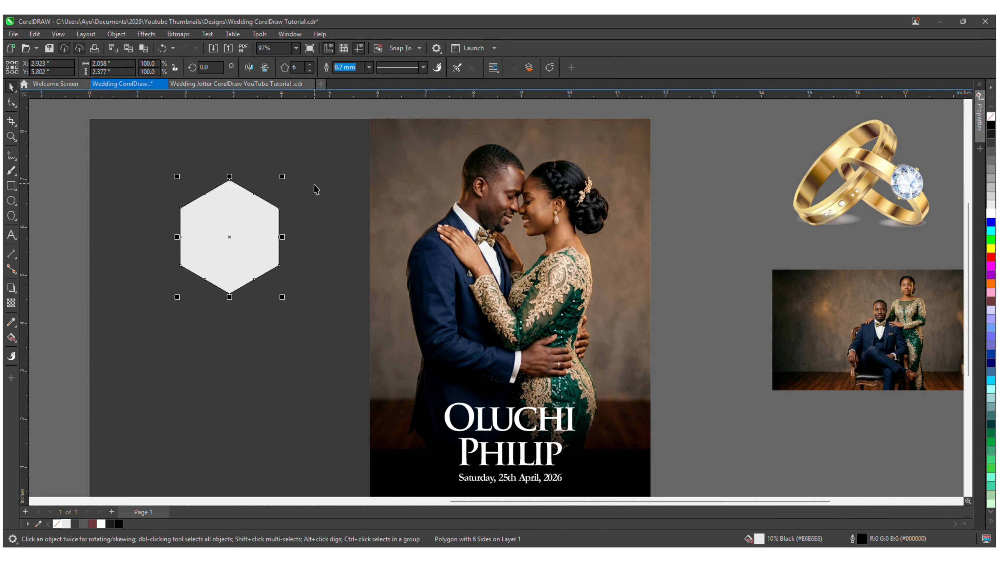
Step: Scale the hexagon about its centre to 83.6% and place a copy straight below it, overlapping its lower point
scroll(315, 189, "down", 1)
left_click_drag(286, 177, 279, 190)
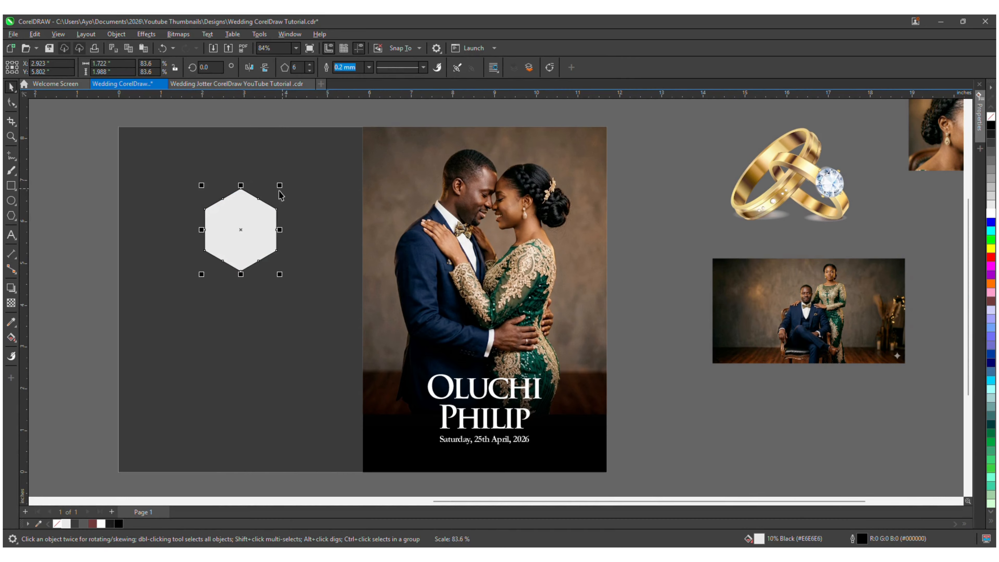
left_click_drag(248, 221, 255, 286)
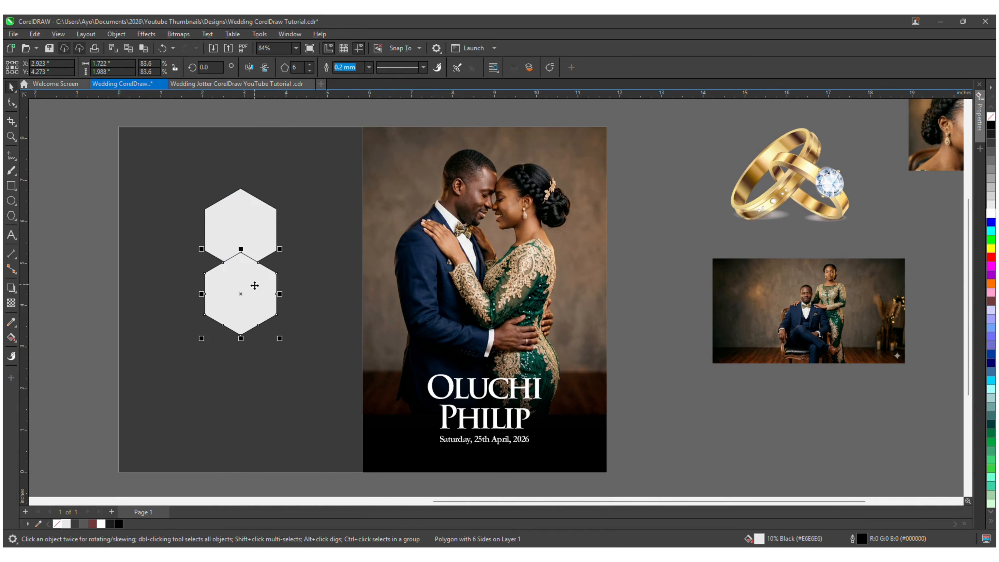
Step: Scale the lower hexagon about its centre to about 2.91 by 3.36 inches and move it up over the small hexagon's lower corners
left_click_drag(279, 339, 301, 362)
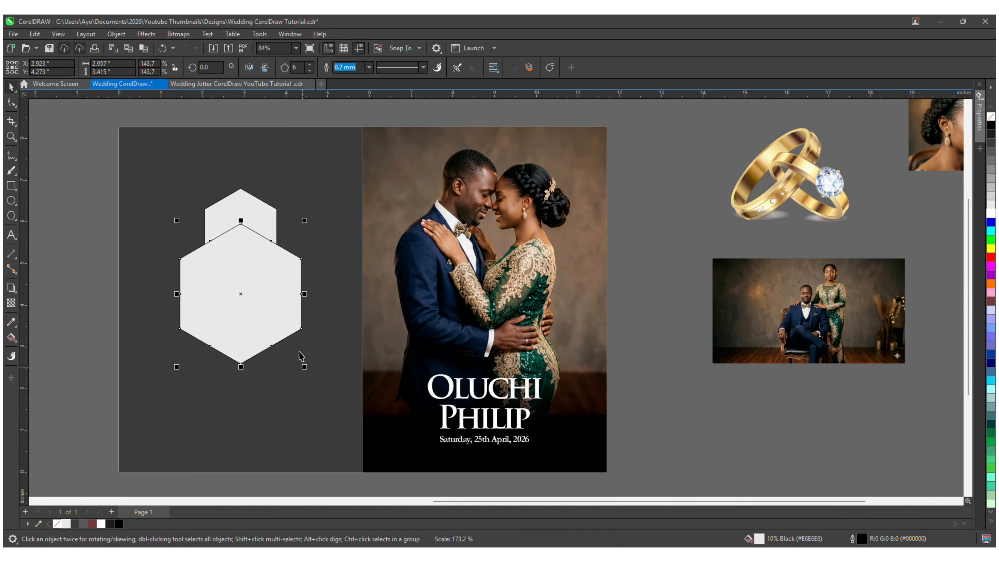
left_click_drag(286, 282, 281, 260)
scroll(275, 240, "up", 8)
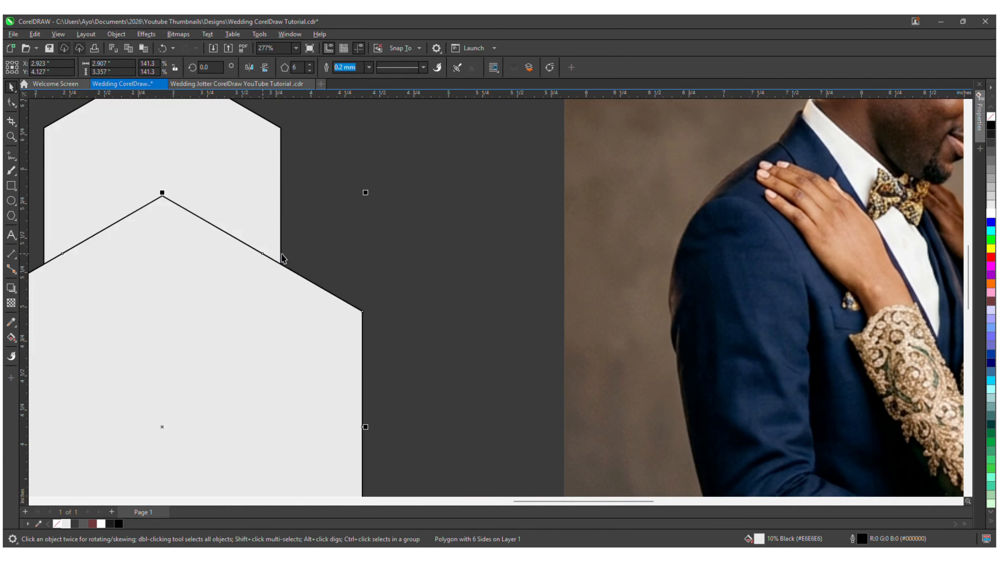
Step: Place a copy of the small upper hexagon straight below, overlapping the lower point of the large hexagon
scroll(280, 259, "down", 6)
scroll(286, 255, "down", 6)
left_click_drag(267, 222, 264, 344)
right_click(269, 340)
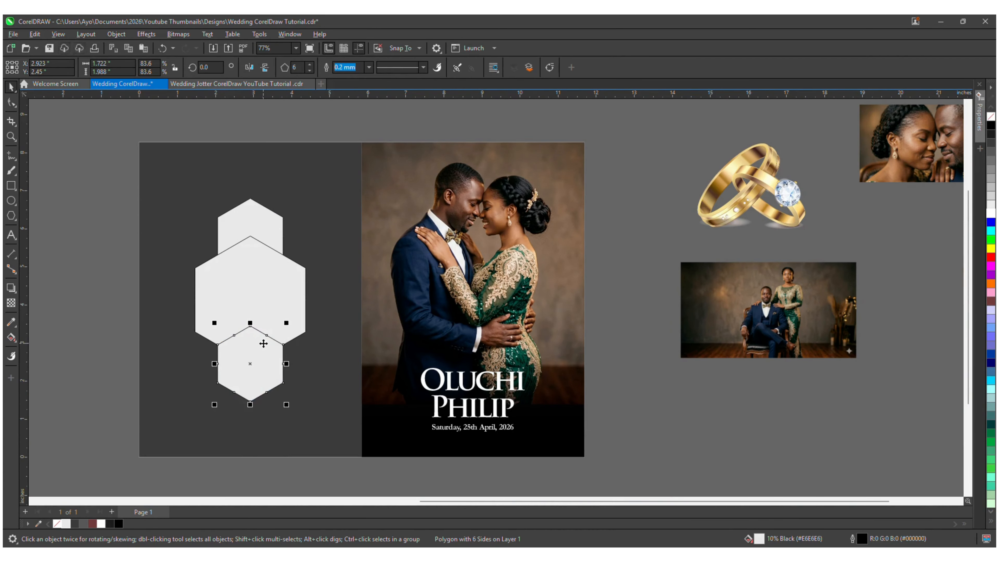
scroll(264, 344, "up", 1)
scroll(270, 333, "down", 1)
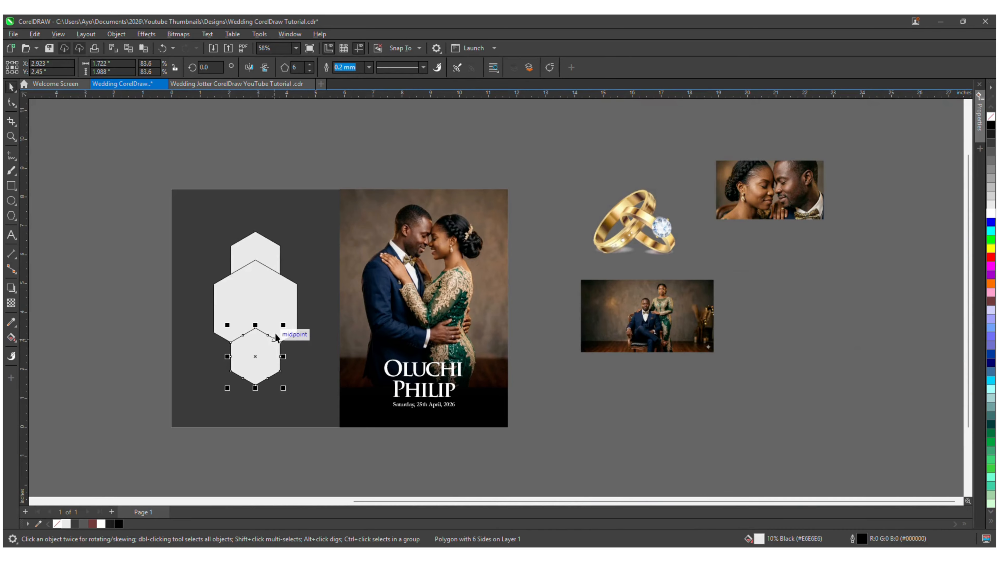
Step: Select the large middle hexagon and examine the borders and overlaps of the hexagons in the finished reference design
left_click(259, 303)
scroll(259, 303, "up", 1)
scroll(260, 303, "down", 2)
scroll(265, 305, "left", 5)
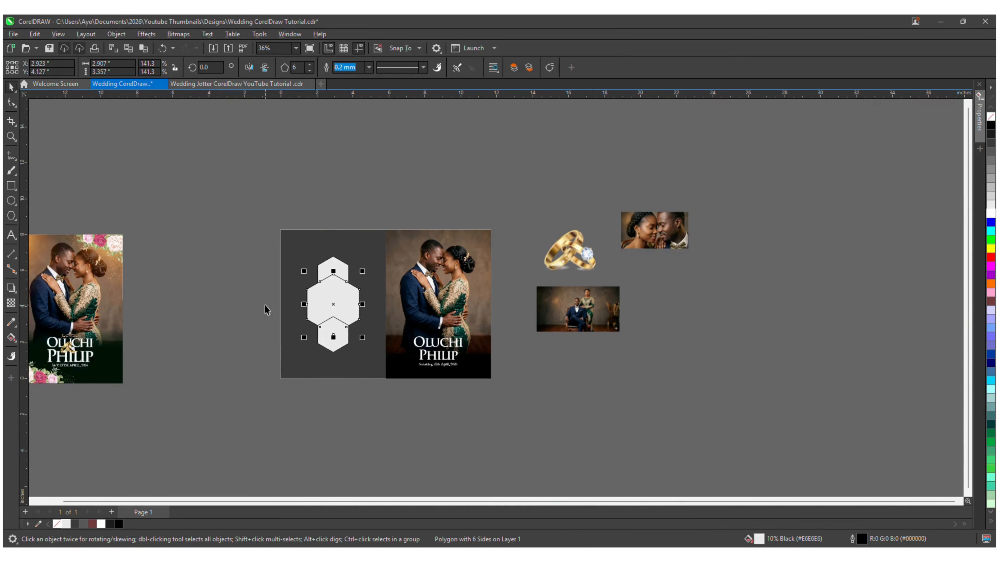
scroll(250, 398, "left", 3)
scroll(174, 288, "up", 4)
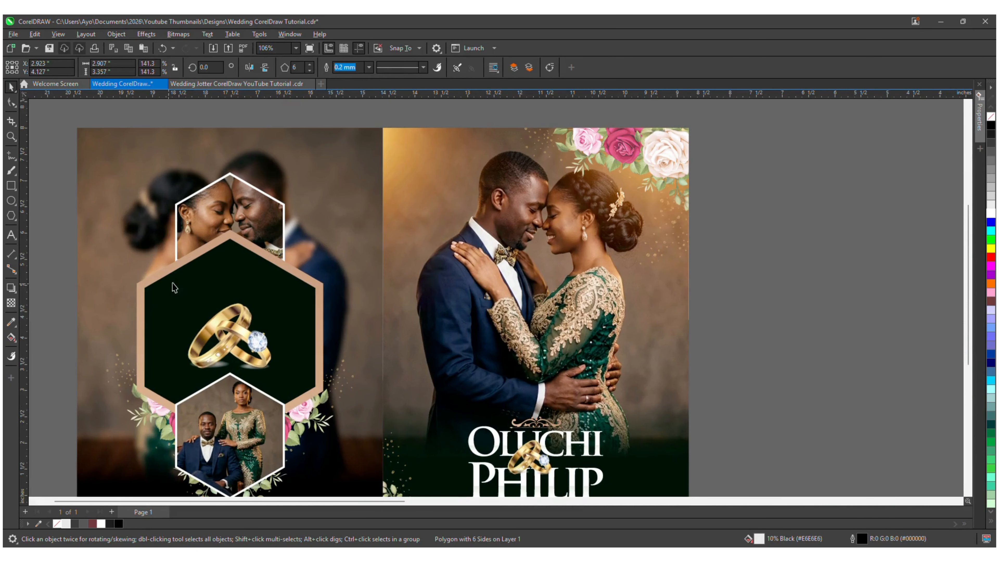
scroll(210, 280, "down", 1)
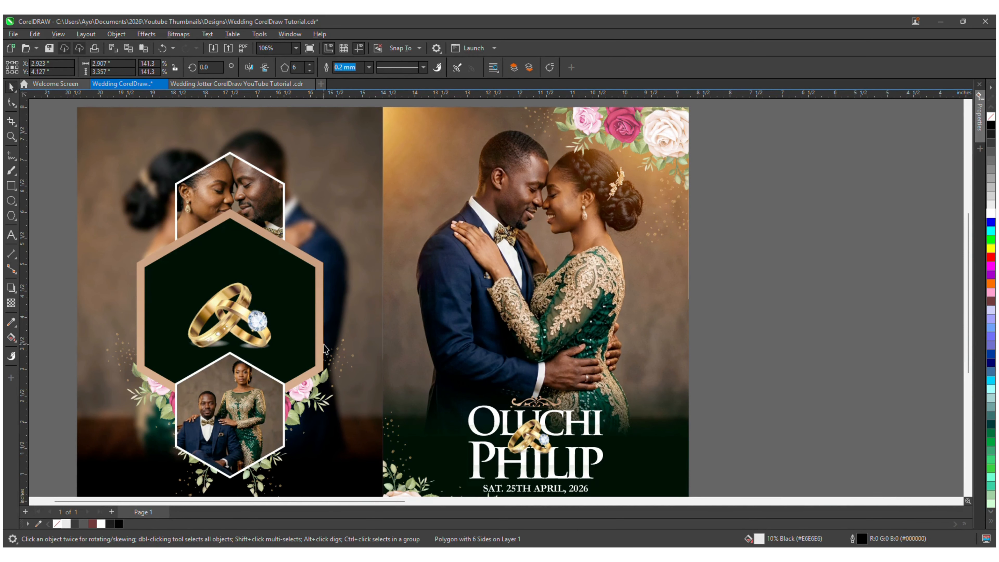
scroll(264, 397, "down", 5)
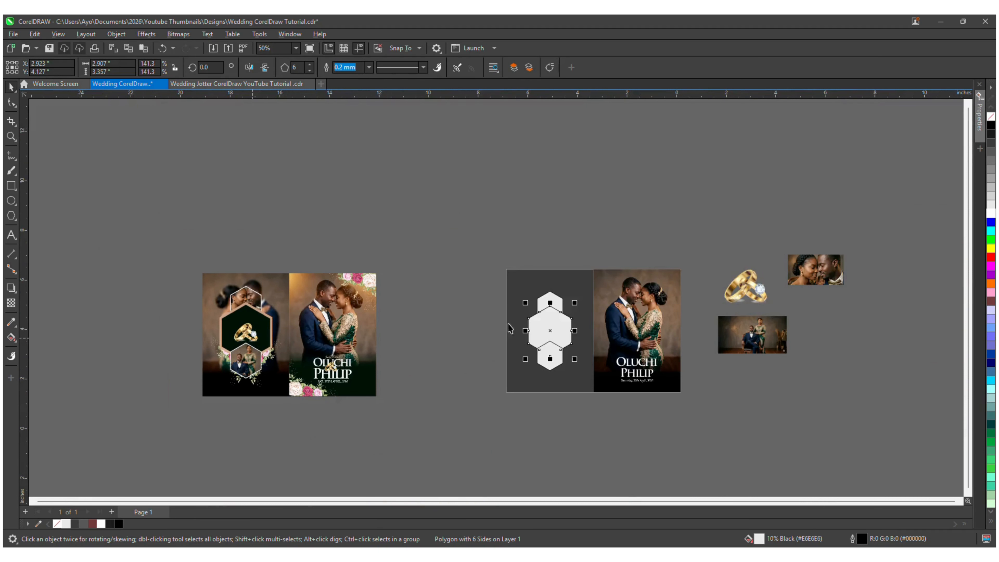
Step: Set the large middle hexagon's outline width to 3.0 mm after trying 2.0 mm and 2.5 mm
scroll(571, 342, "up", 6)
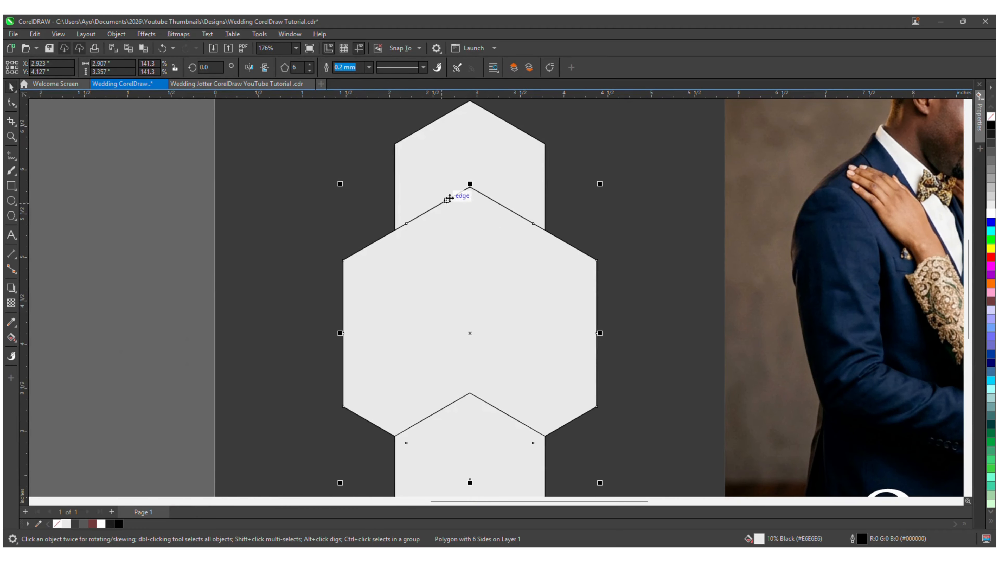
left_click(368, 67)
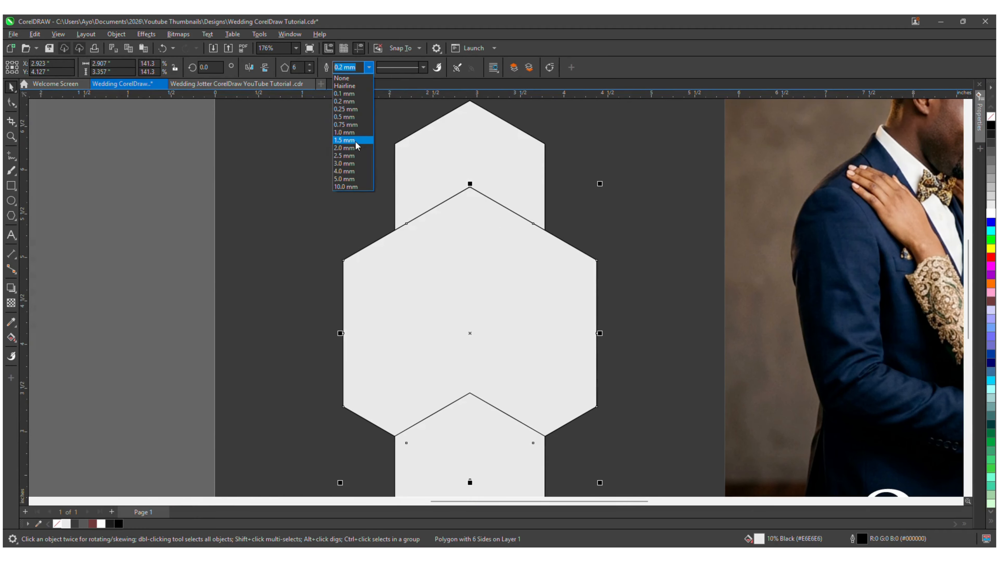
left_click(357, 148)
left_click(368, 68)
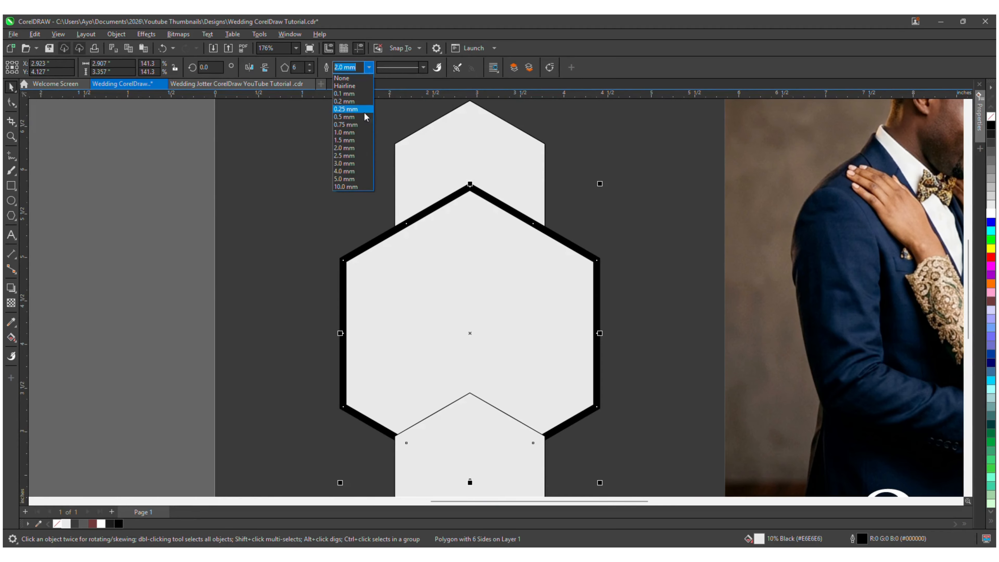
left_click(357, 156)
left_click(369, 67)
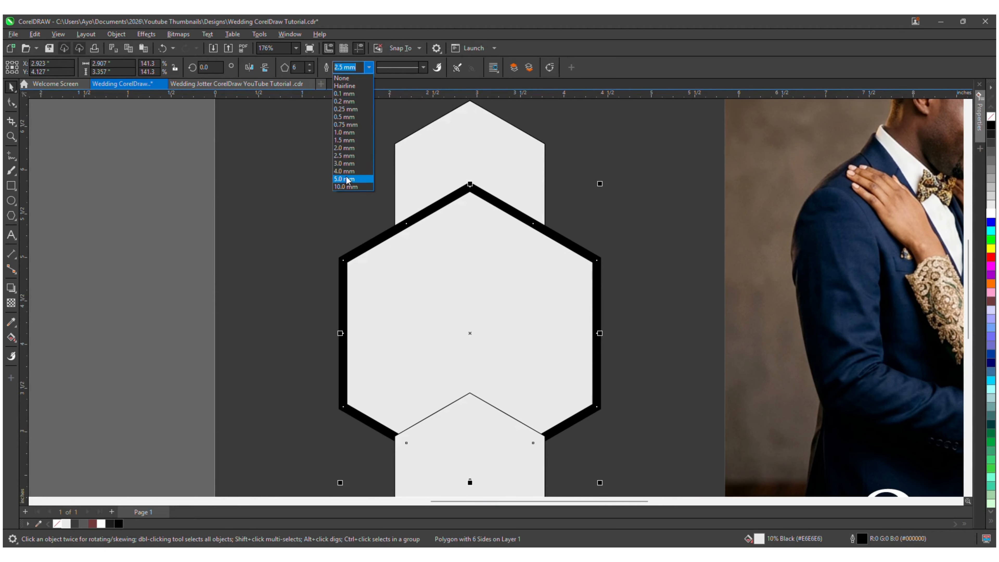
left_click(346, 165)
scroll(362, 205, "down", 2)
scroll(401, 228, "down", 1)
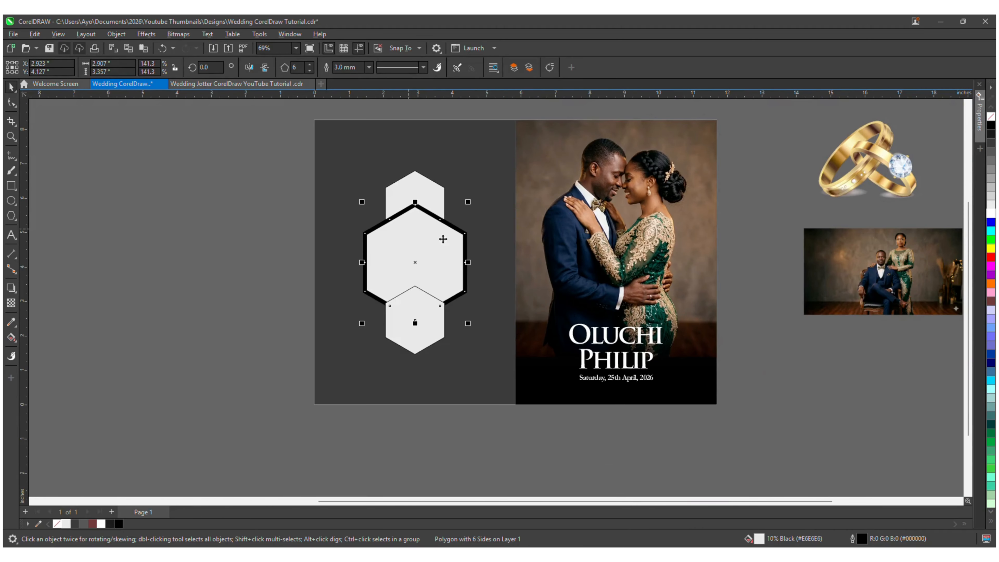
scroll(452, 236, "up", 3)
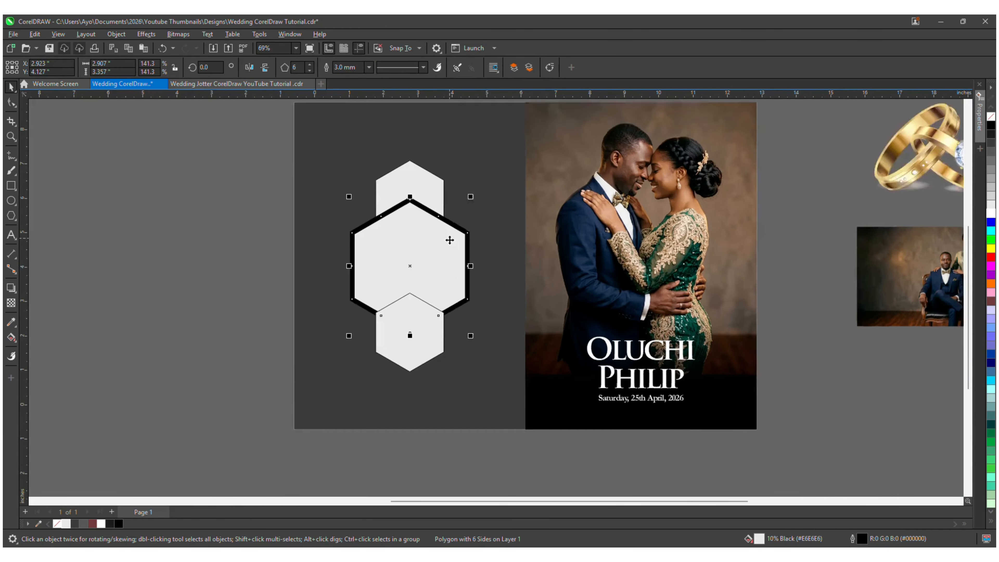
scroll(396, 329, "down", 3)
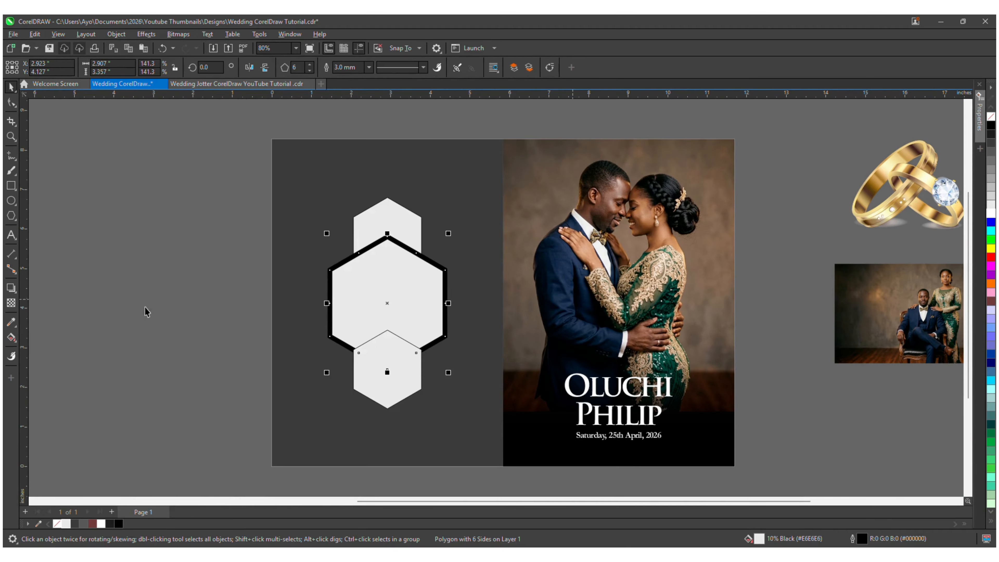
Step: Sample the tan #BA8D63 from the bride's lace sleeve and apply it to the large hexagon's outline
left_click(11, 322)
scroll(652, 281, "up", 2)
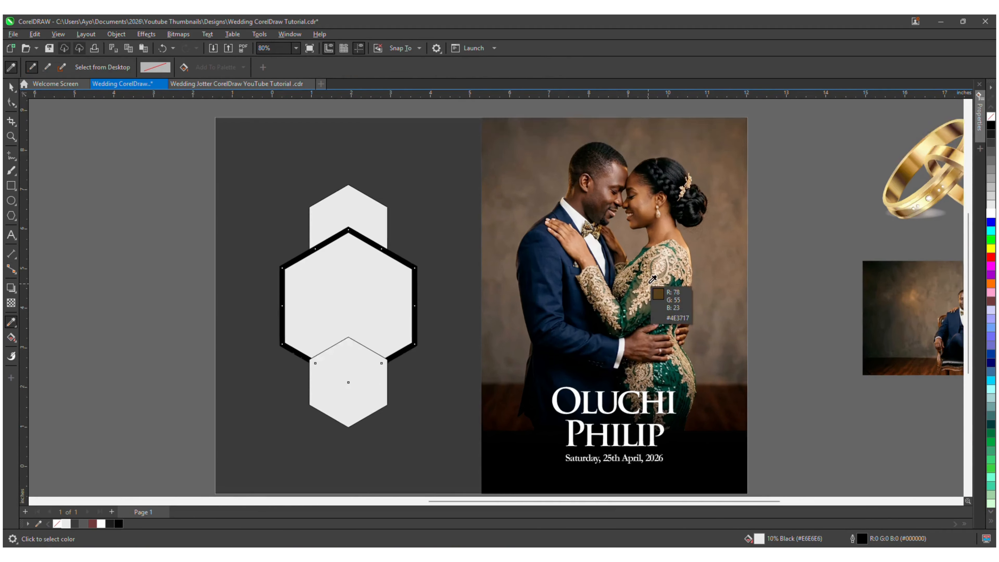
scroll(662, 260, "up", 3)
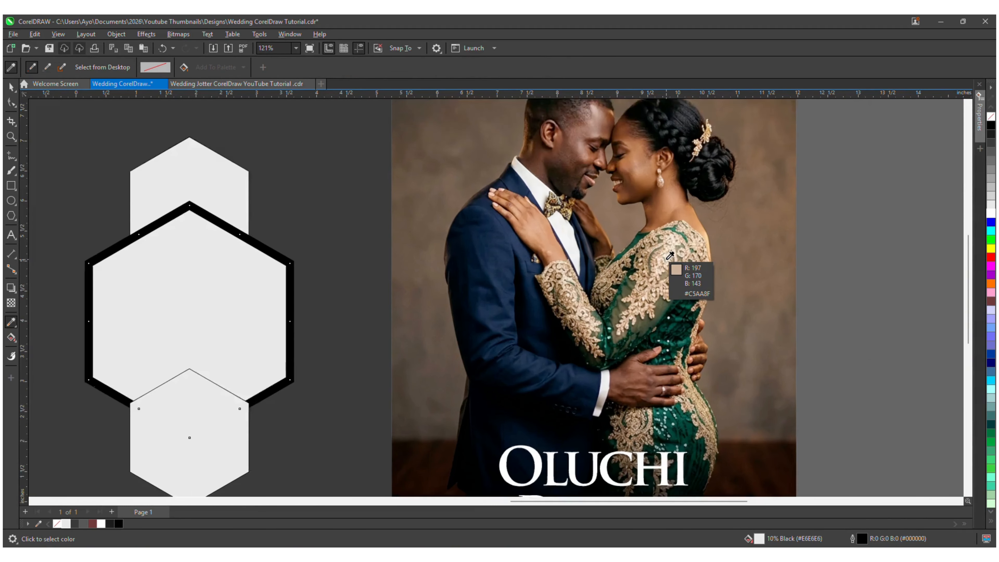
scroll(669, 258, "up", 2)
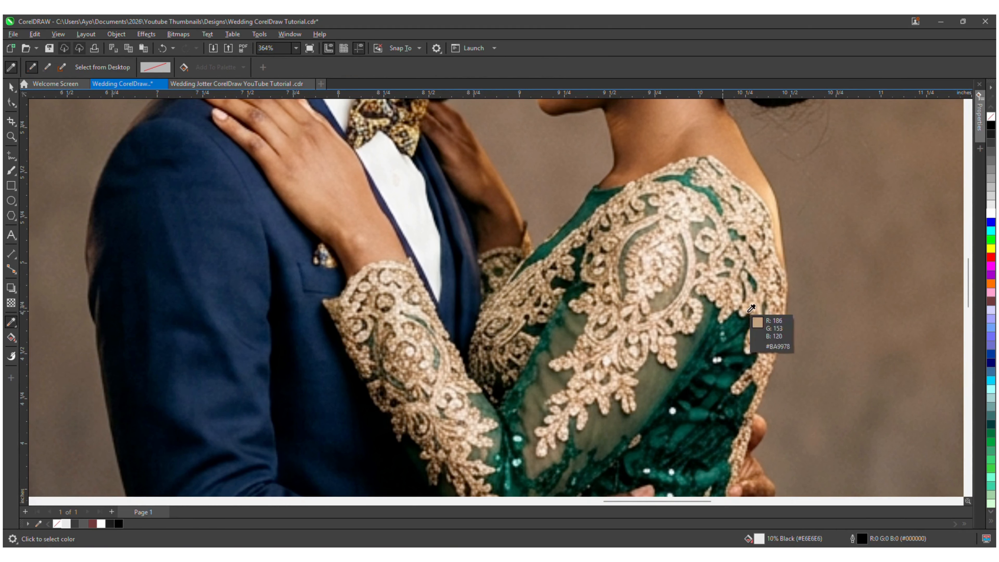
left_click(755, 306)
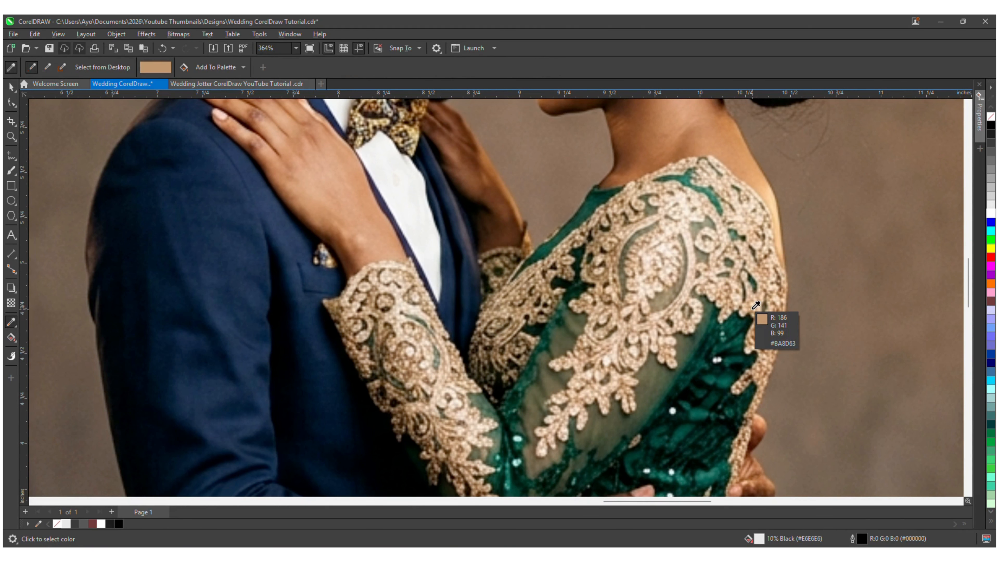
scroll(755, 305, "down", 5)
scroll(437, 271, "up", 3)
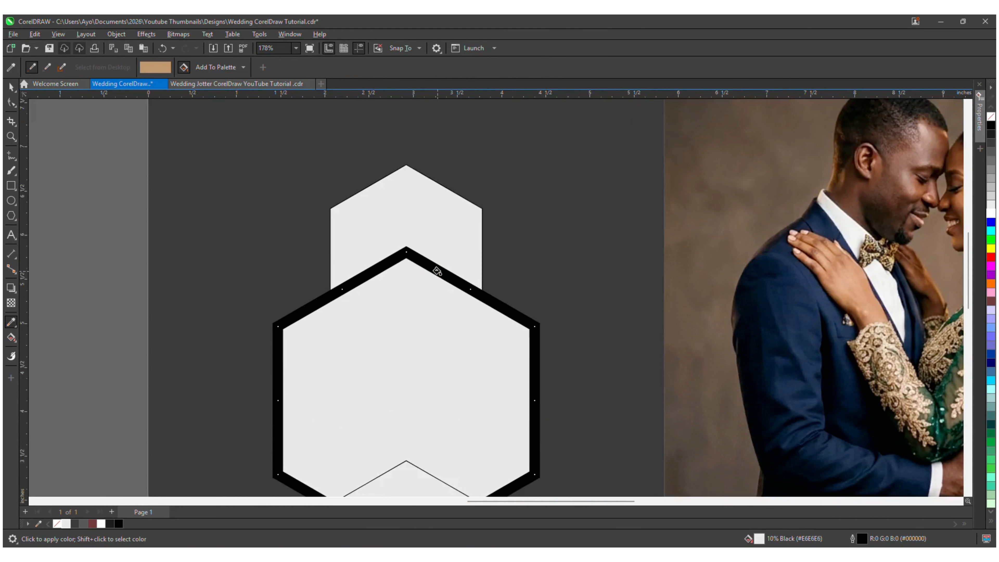
left_click(437, 272)
scroll(440, 276, "down", 4)
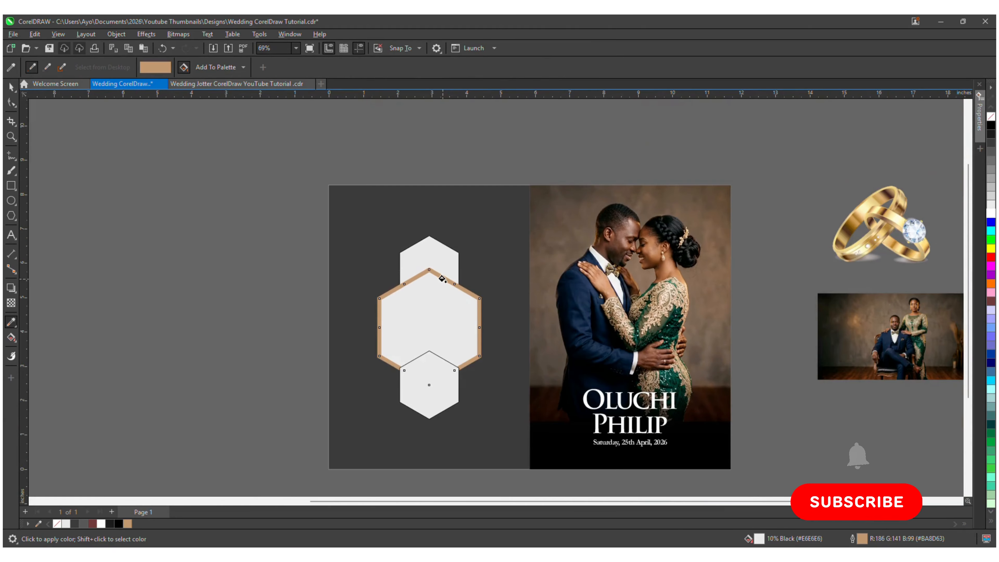
key("space")
Step: Select the black fading rectangle on the lower front panel and sample a dark green from the dress into the document palette
left_click(728, 433)
scroll(726, 433, "up", 5)
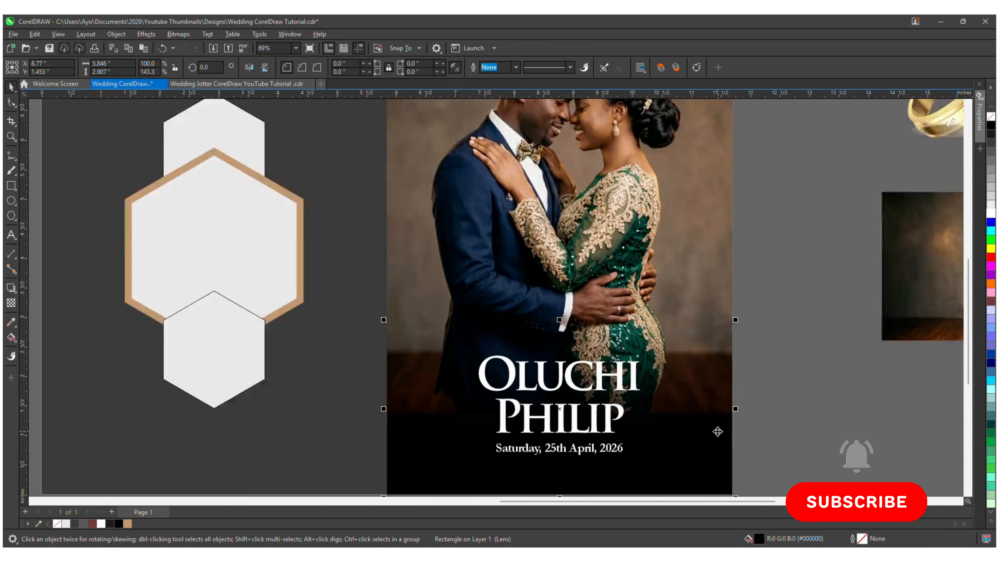
scroll(487, 226, "up", 4)
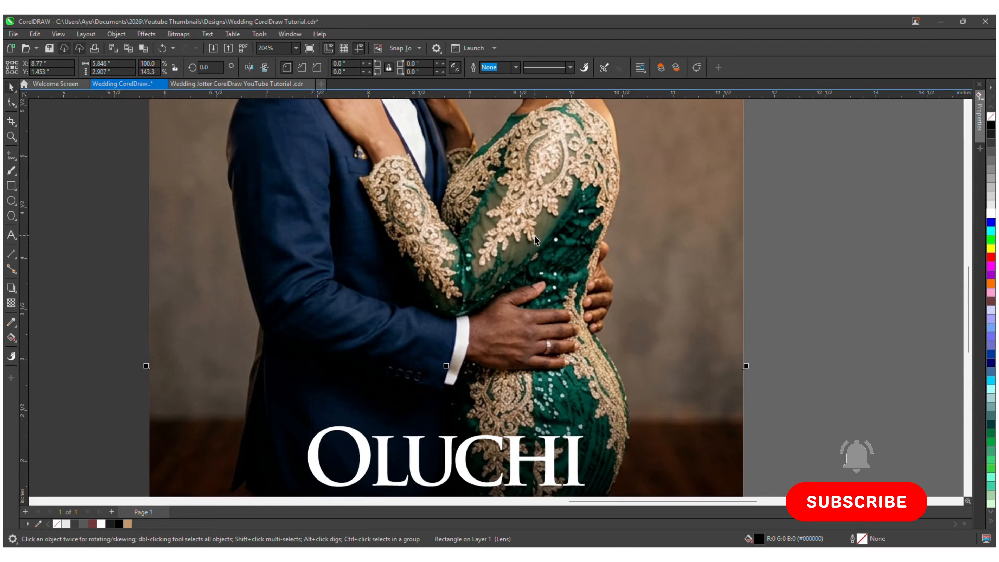
scroll(535, 234, "up", 1)
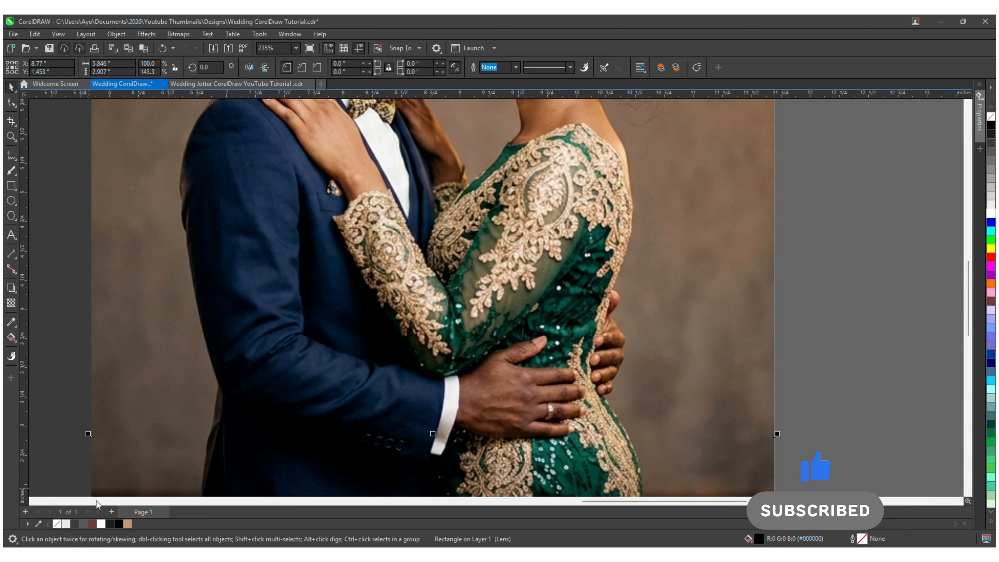
left_click(39, 524)
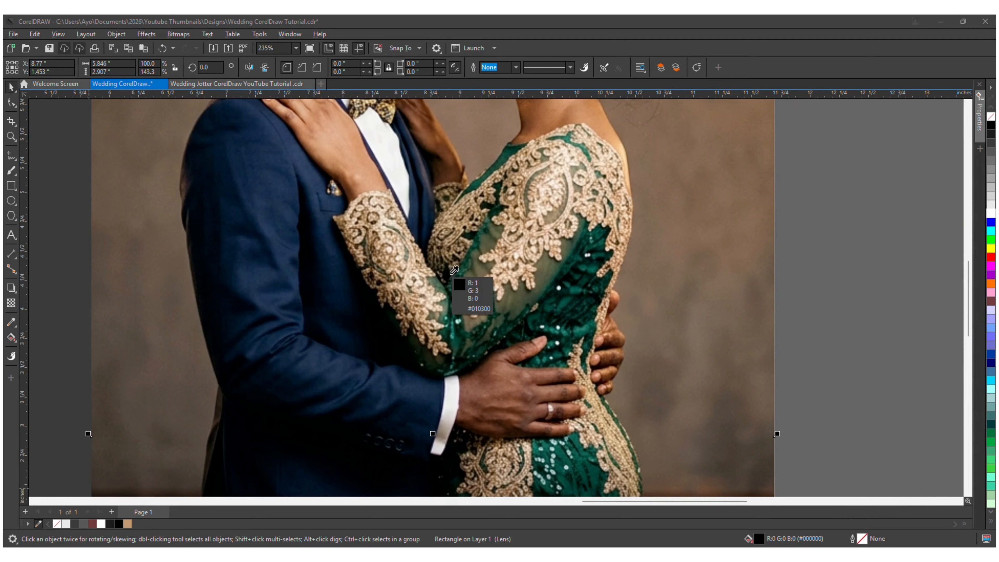
left_click(471, 259)
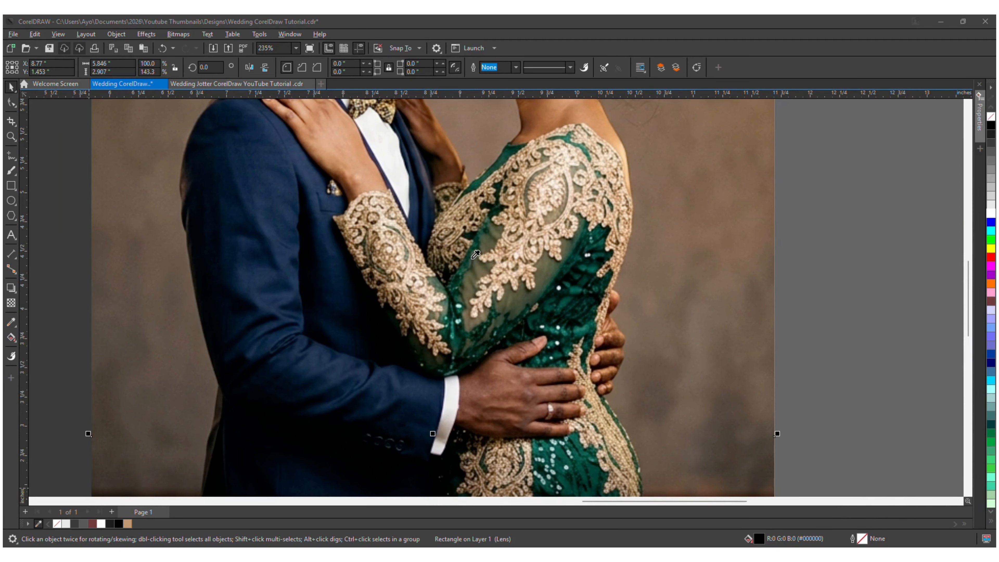
scroll(470, 265, "down", 3)
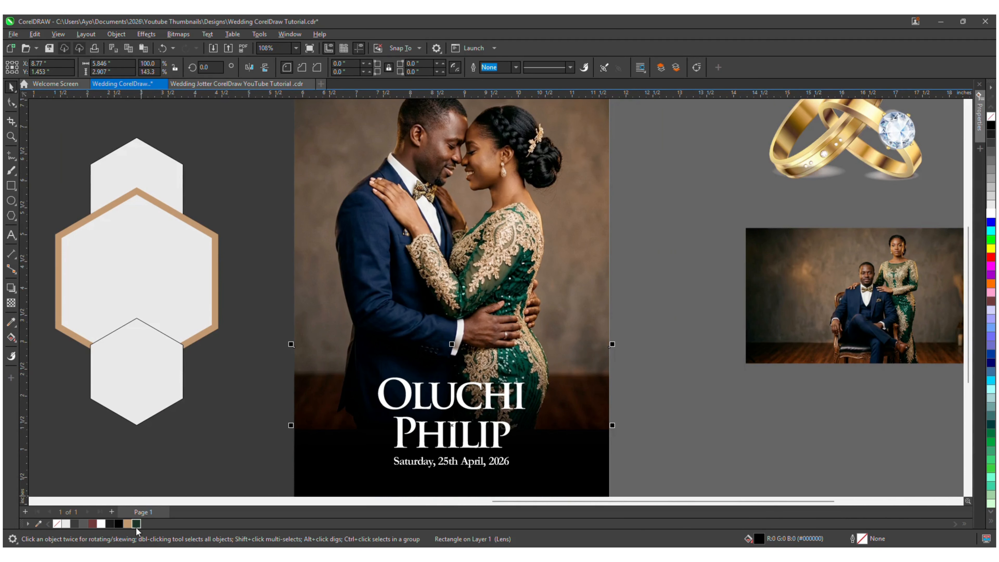
Step: Tint the fading rectangle's fill gradually towards the sampled dark green until it reaches #112015
scroll(514, 362, "down", 2)
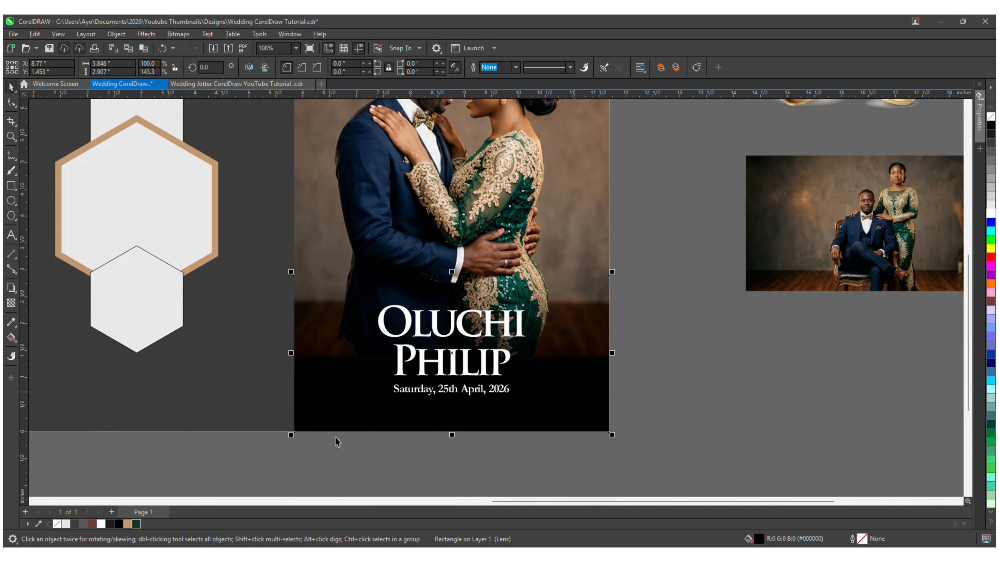
left_click(136, 524)
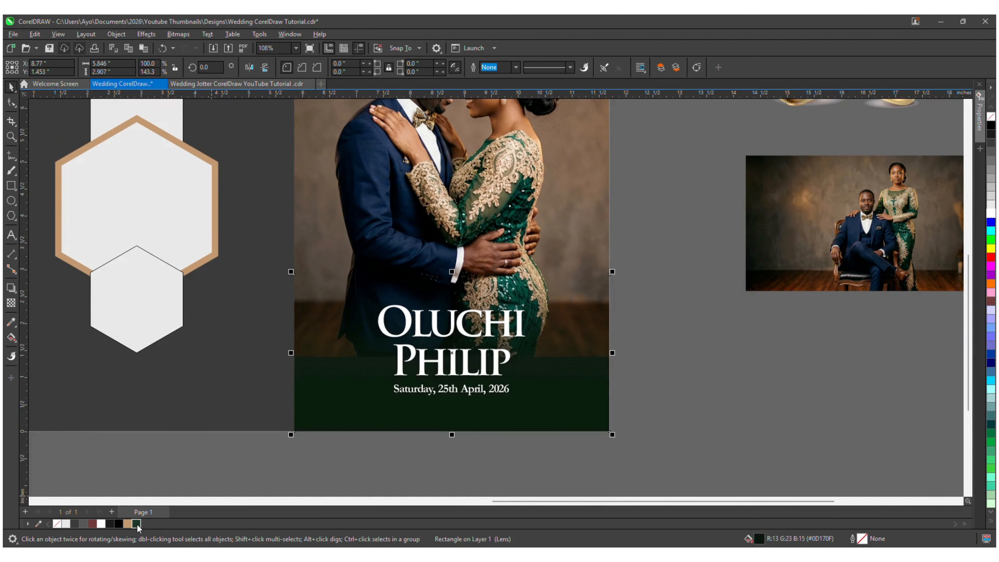
left_click(137, 524)
scroll(467, 417, "down", 3)
scroll(490, 405, "up", 1)
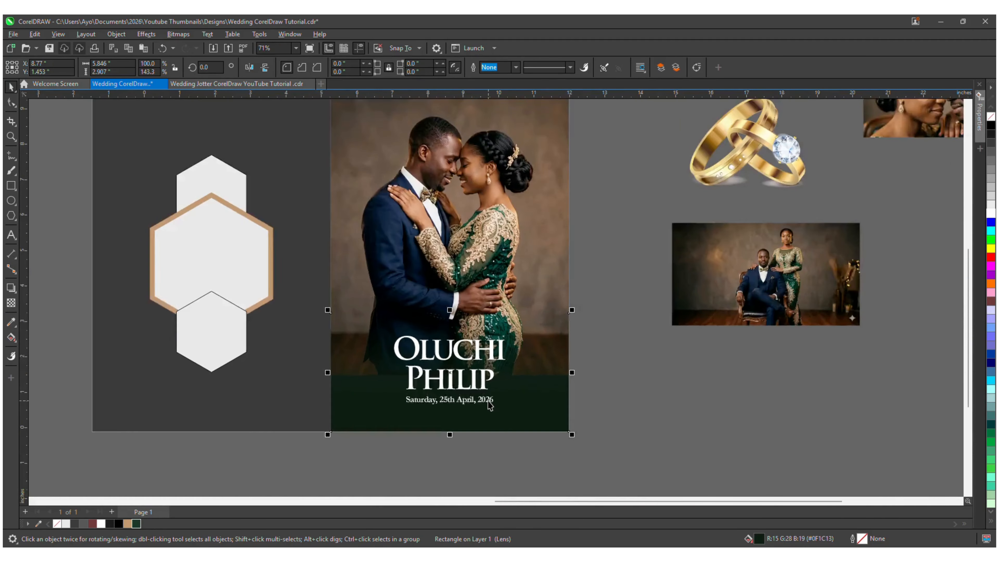
scroll(489, 406, "up", 2)
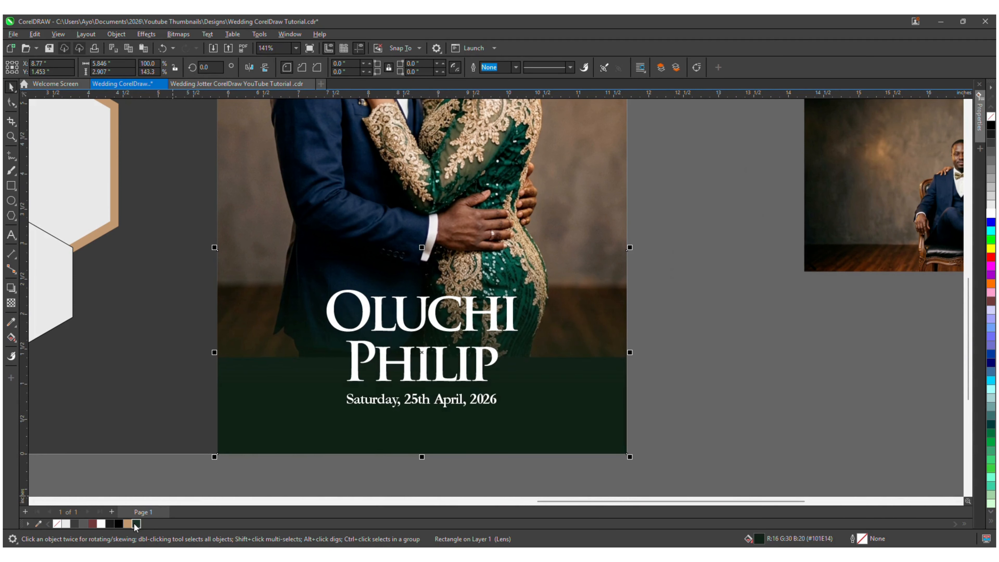
scroll(323, 414, "down", 2)
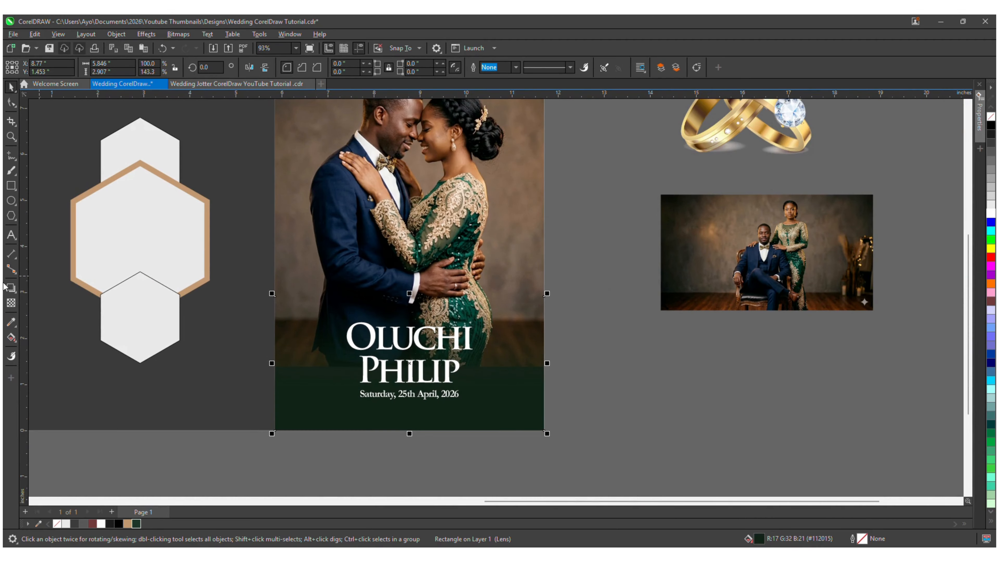
Step: Adjust the green rectangle's fountain transparency, lowering its transparent end and raising its solid end to sit behind the second name
left_click(11, 307)
scroll(425, 384, "up", 2)
left_click_drag(425, 384, 425, 370)
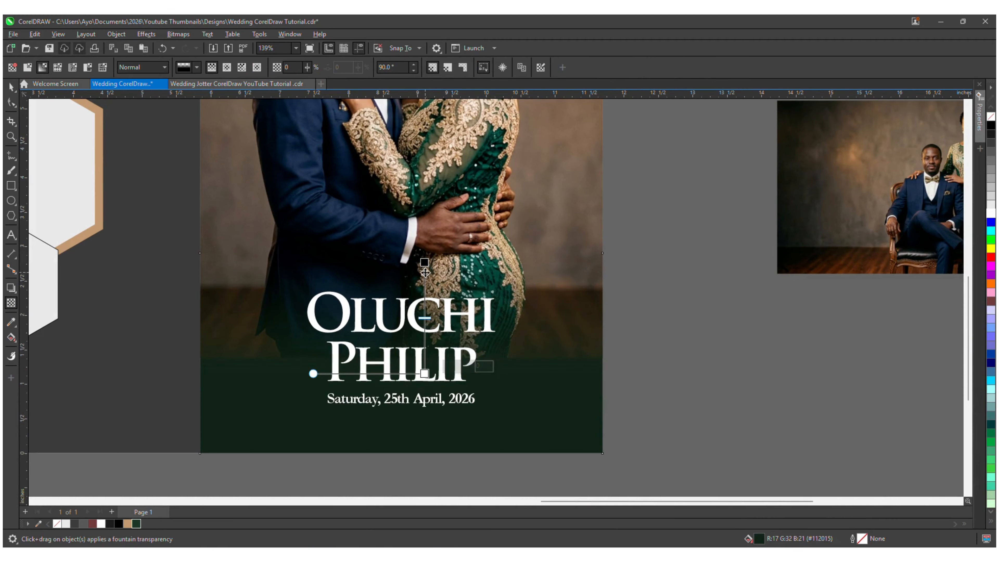
left_click_drag(425, 263, 424, 280)
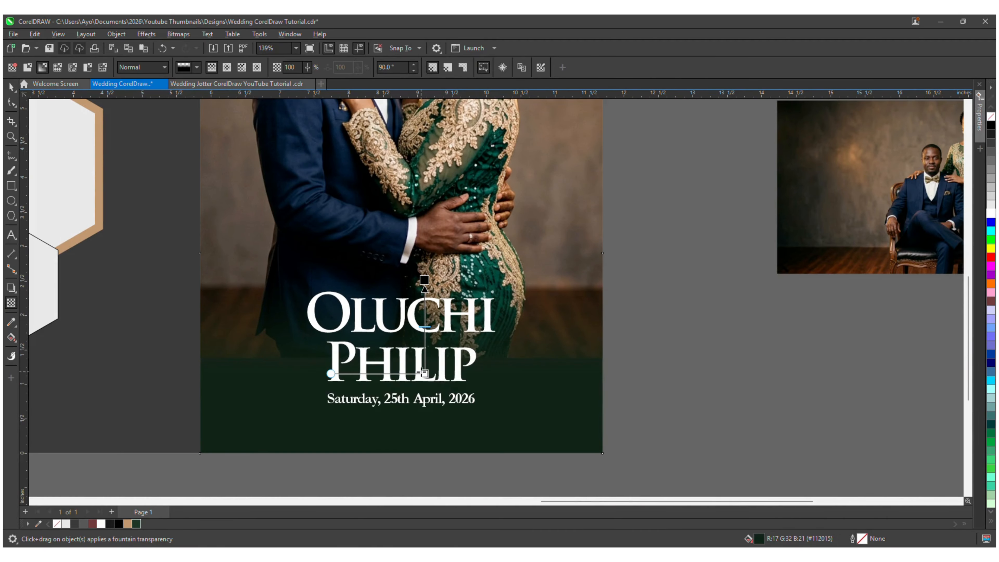
left_click_drag(423, 372, 425, 354)
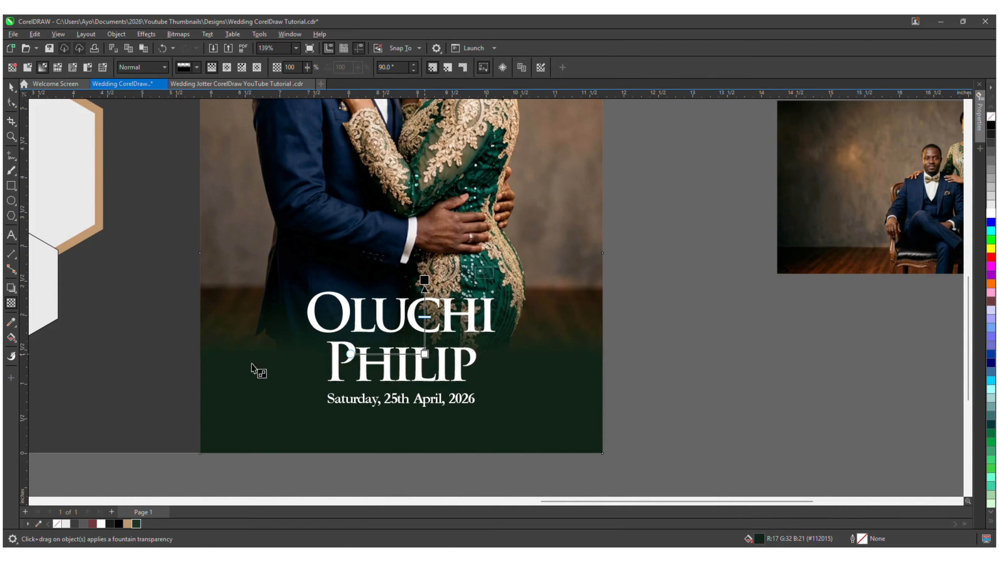
Step: Deselect the green fading rectangle on the front panel and save the document
scroll(235, 336, "up", 3)
scroll(232, 334, "down", 4)
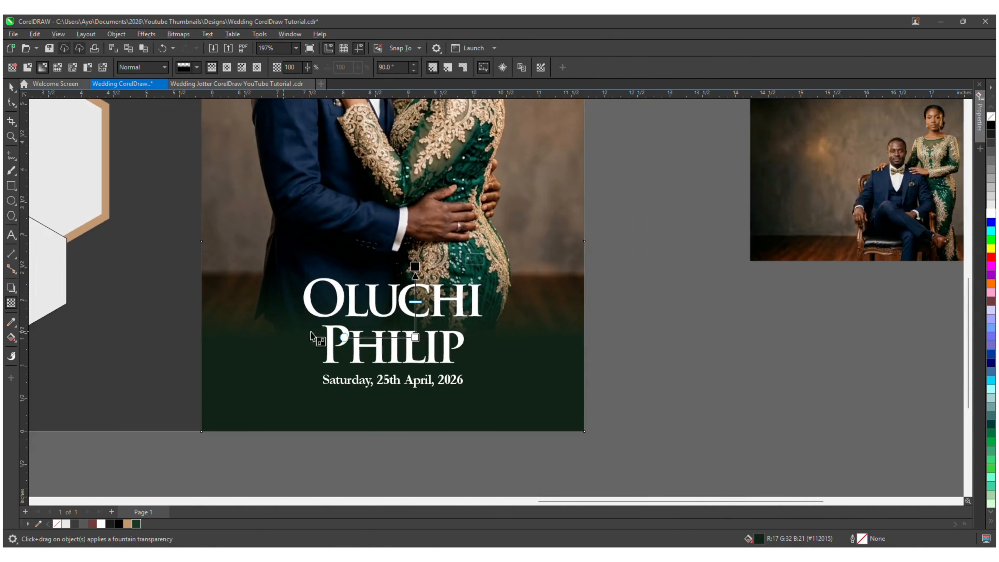
scroll(507, 315, "down", 2)
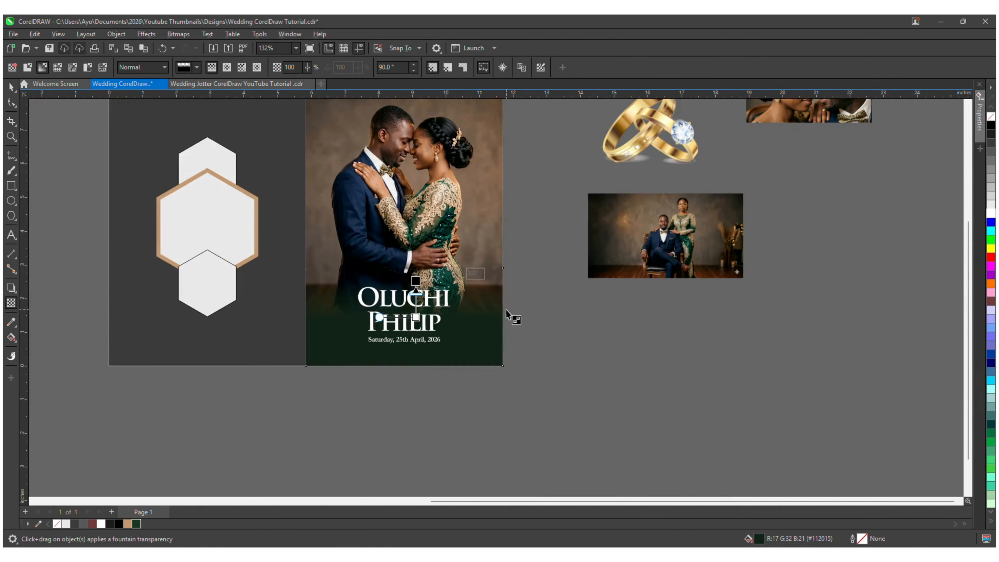
key("space")
left_click(522, 305)
scroll(292, 216, "down", 1)
scroll(296, 225, "up", 4)
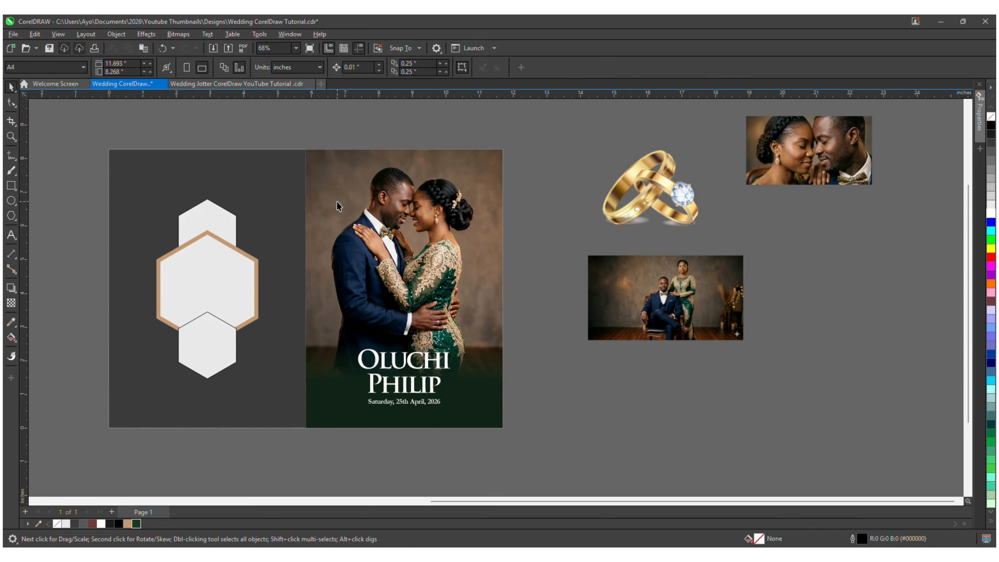
key("ctrl+s")
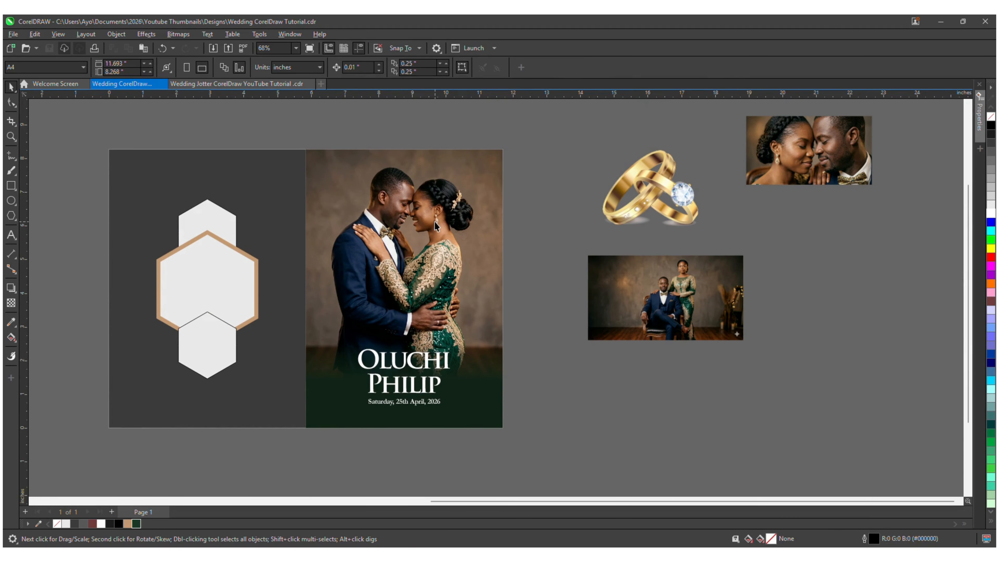
Step: Place the close-up photo of the couple inside the upper small hexagon on the back panel as a PowerClip
scroll(405, 225, "up", 1)
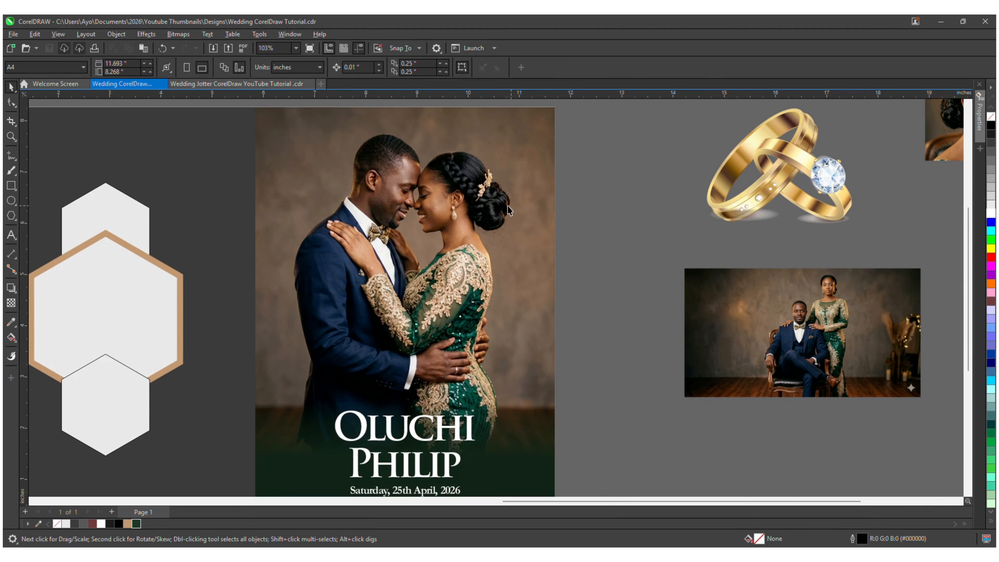
scroll(460, 236, "down", 3)
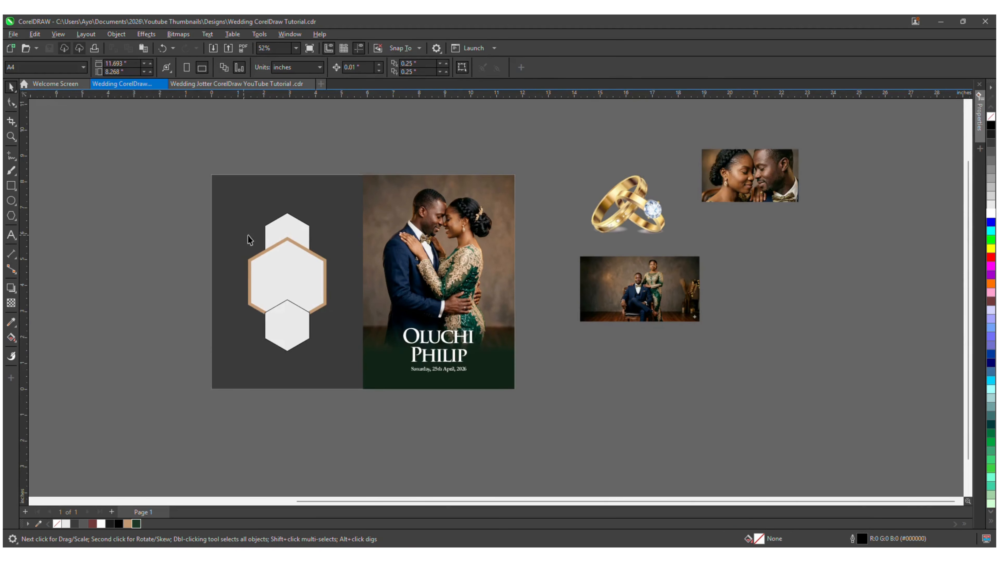
scroll(263, 224, "up", 4)
left_click(274, 229)
scroll(274, 229, "down", 2)
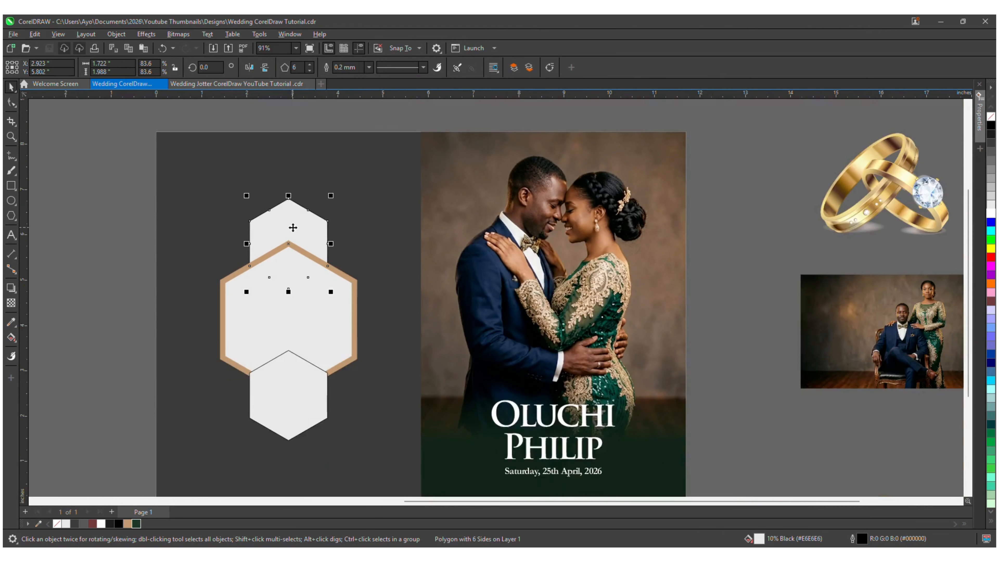
left_click(807, 177)
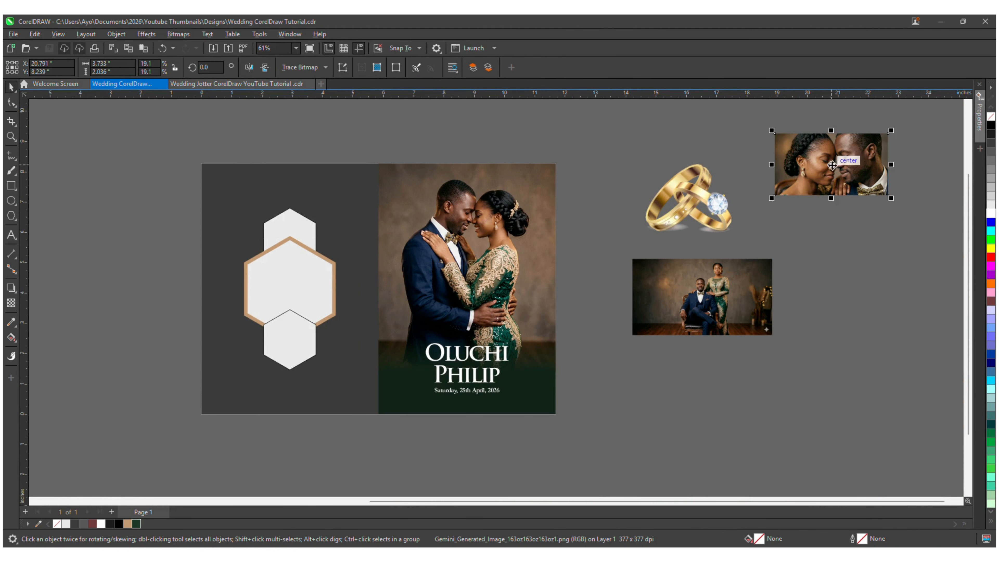
mouse_move(807, 176)
left_mouse_down()
mouse_move(758, 172)
mouse_move(291, 230)
left_mouse_up()
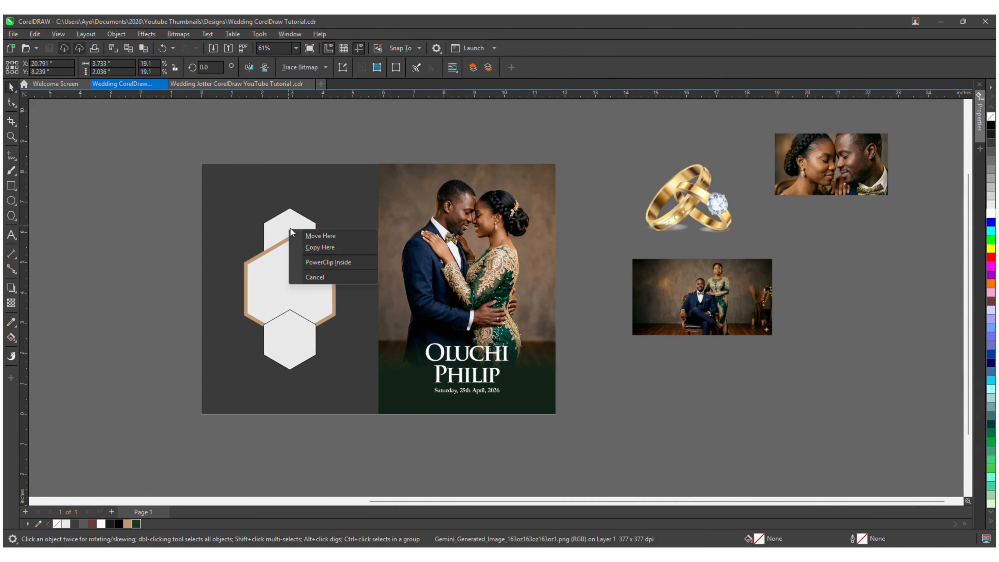
left_click(332, 261)
Step: Scale the close-up photo inside the upper hexagon to about 2.60 in wide and position both faces within the frame
scroll(299, 232, "up", 2)
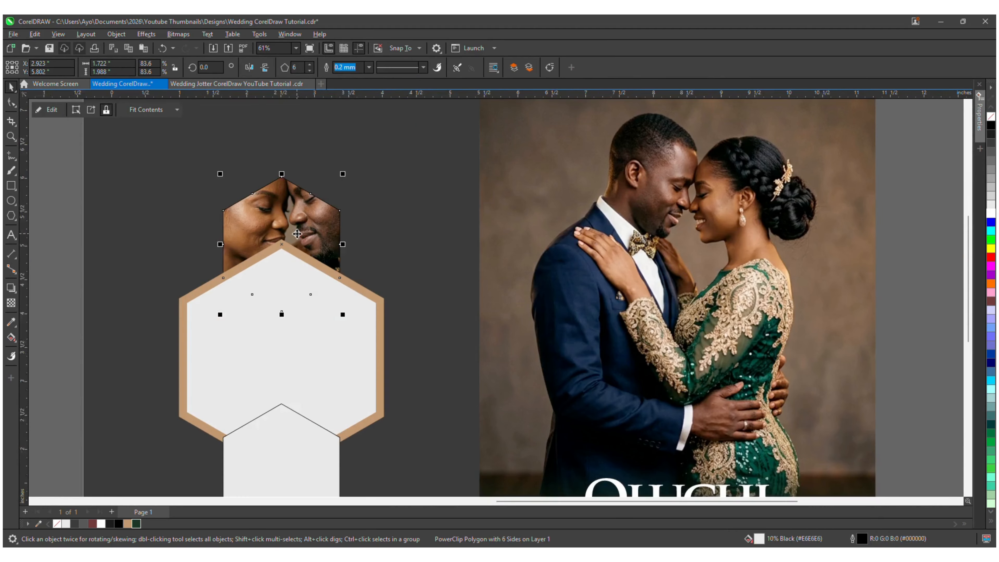
left_click_drag(408, 144, 365, 168)
scroll(286, 211, "up", 1)
scroll(296, 215, "up", 2)
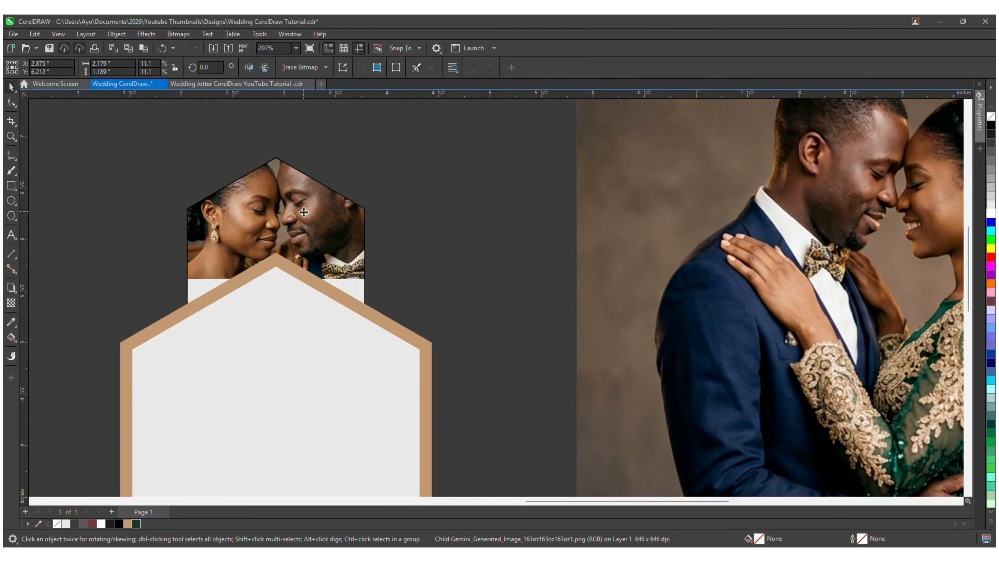
left_click_drag(300, 214, 311, 240)
left_click_drag(386, 179, 410, 169)
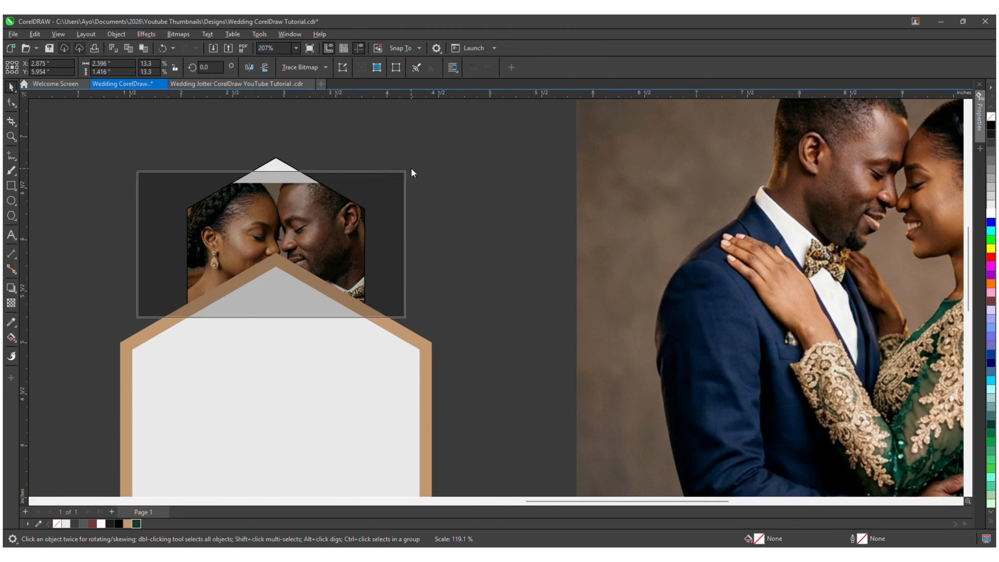
left_click_drag(317, 207, 316, 201)
Step: Enlarge the clipped close-up photo to about 2.71 in wide and lower it slightly to fill the hexagon's lower corner
scroll(348, 298, "up", 10)
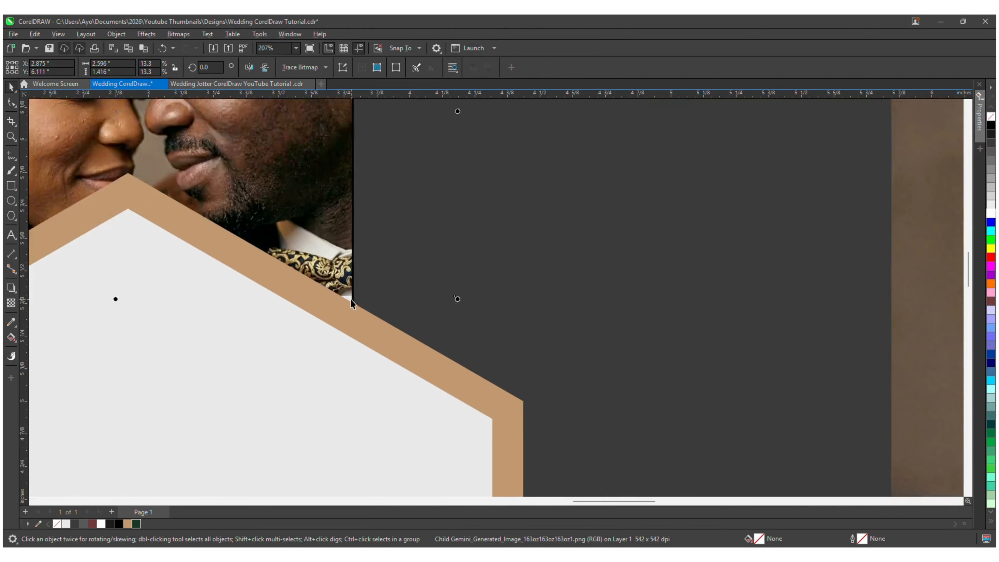
left_click_drag(526, 296, 551, 318)
key("ctrl+z")
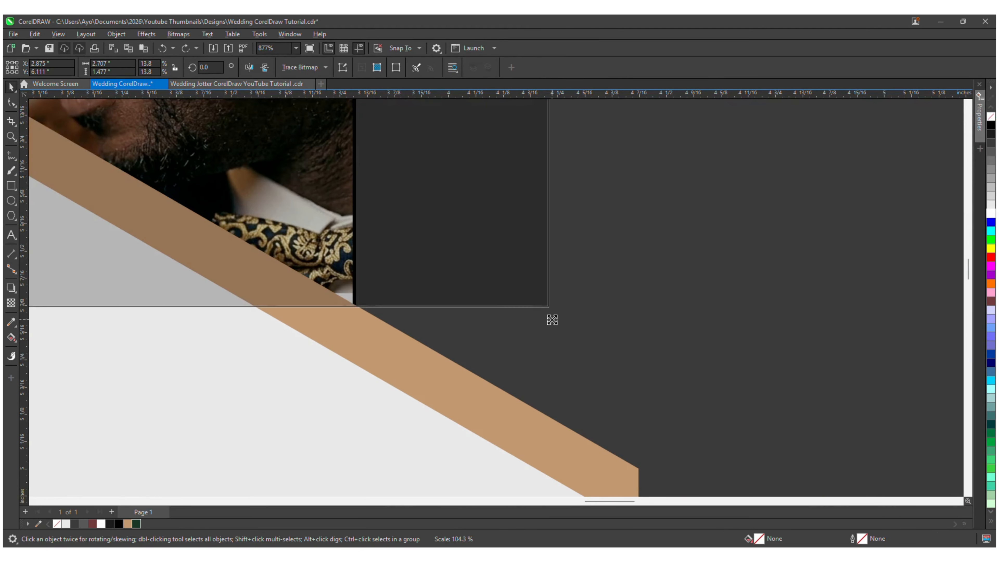
scroll(411, 289, "down", 8)
left_click_drag(307, 185, 308, 189)
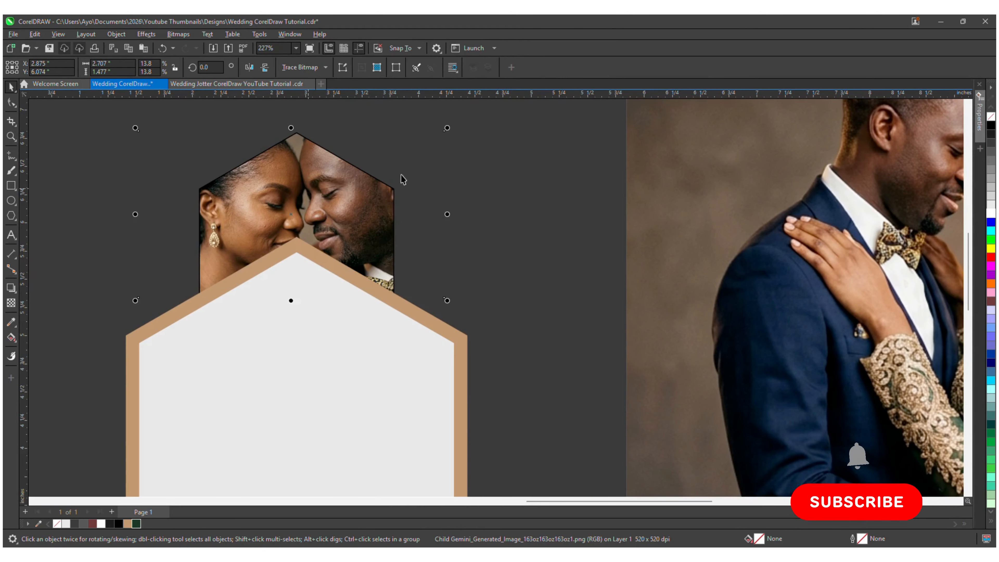
Step: Remove the black outline from the upper photo hexagon
left_click(526, 173)
scroll(332, 173, "up", 3)
scroll(330, 174, "up", 1)
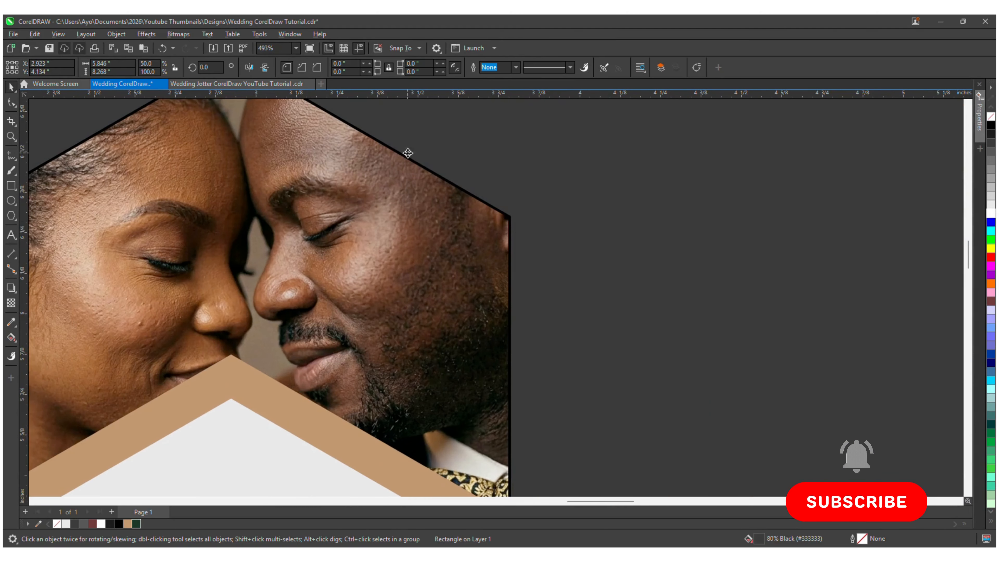
left_click(411, 196)
scroll(396, 205, "down", 2)
scroll(396, 205, "down", 3)
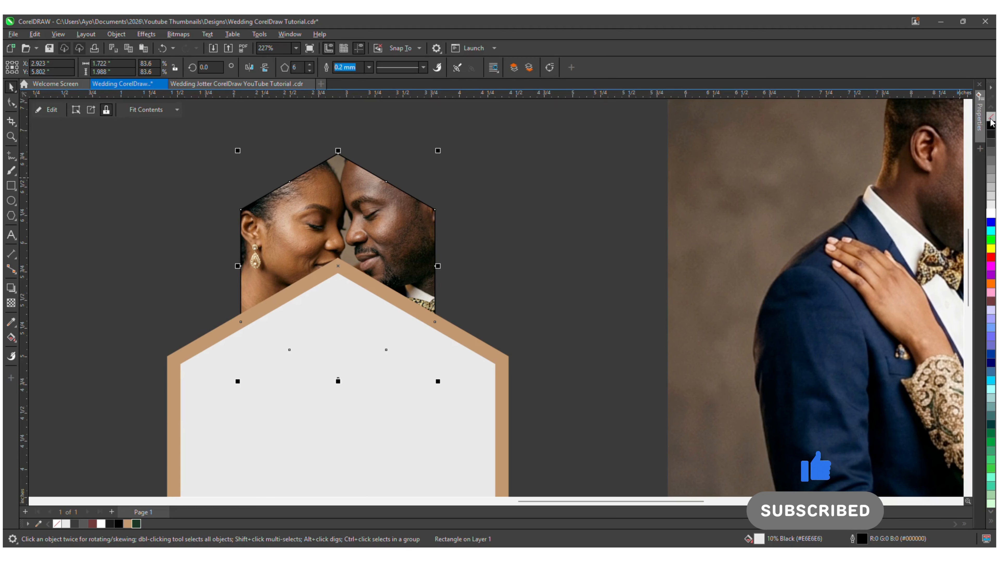
scroll(381, 218, "down", 2)
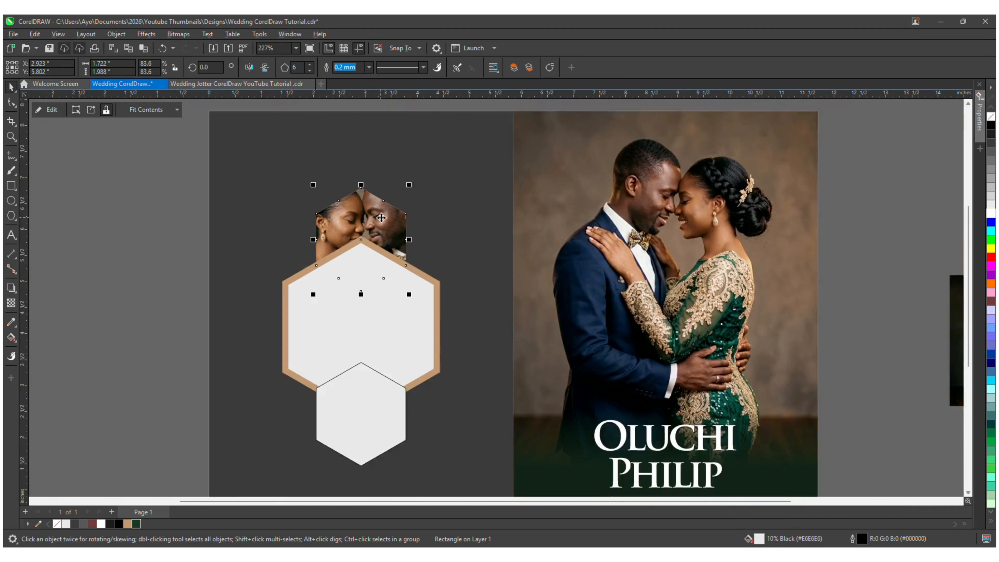
Step: Move the seated-couple photo to just below the back panel's lower hexagon and save the document
scroll(381, 217, "down", 3)
scroll(357, 378, "up", 1)
left_click(868, 258)
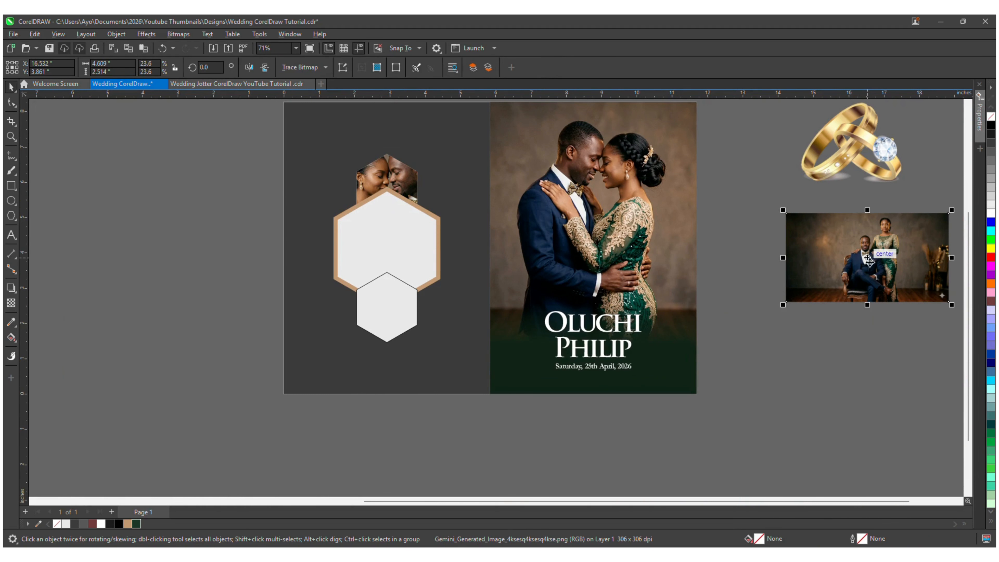
left_click_drag(868, 258, 406, 425)
scroll(406, 425, "up", 3)
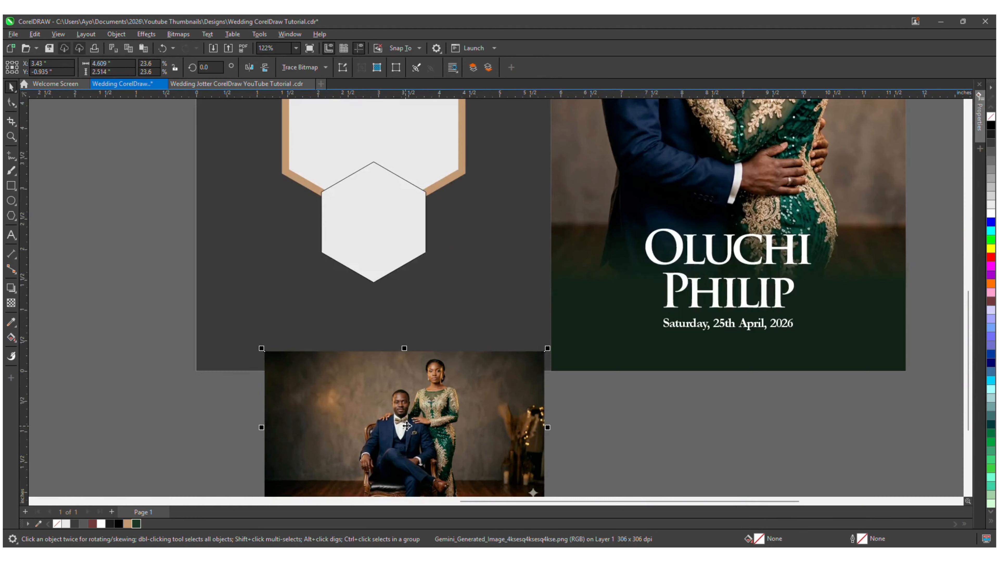
key("ctrl+s")
Step: Place the seated-couple photo inside the lower small hexagon as a PowerClip
left_click_drag(409, 441, 375, 243)
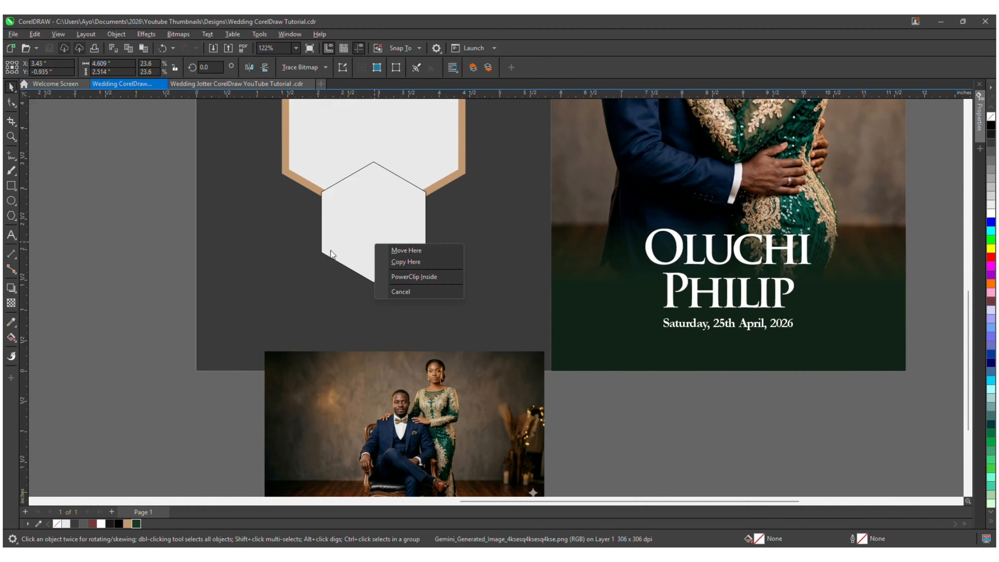
left_click(374, 408)
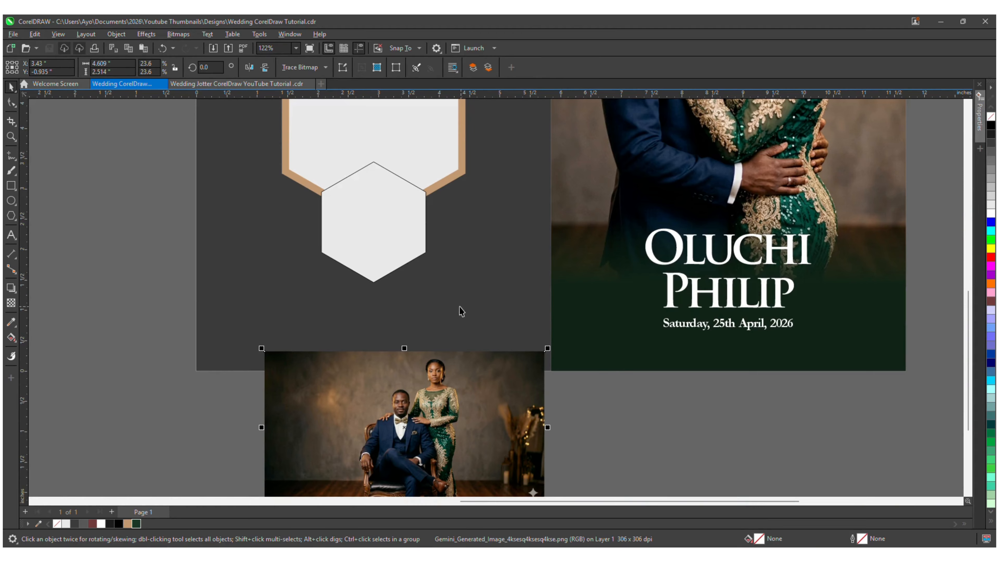
left_click(122, 34)
mouse_move(127, 73)
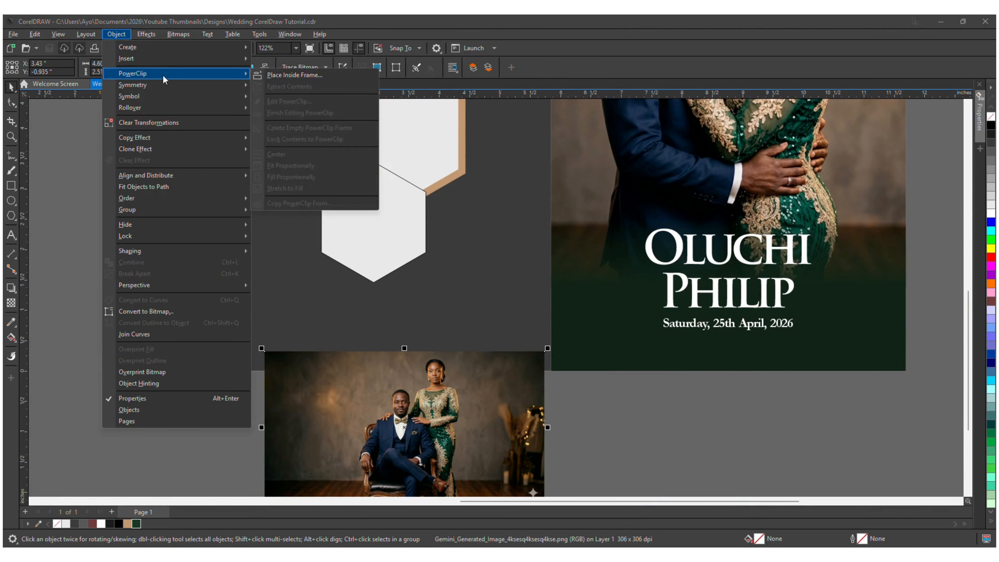
left_click(288, 75)
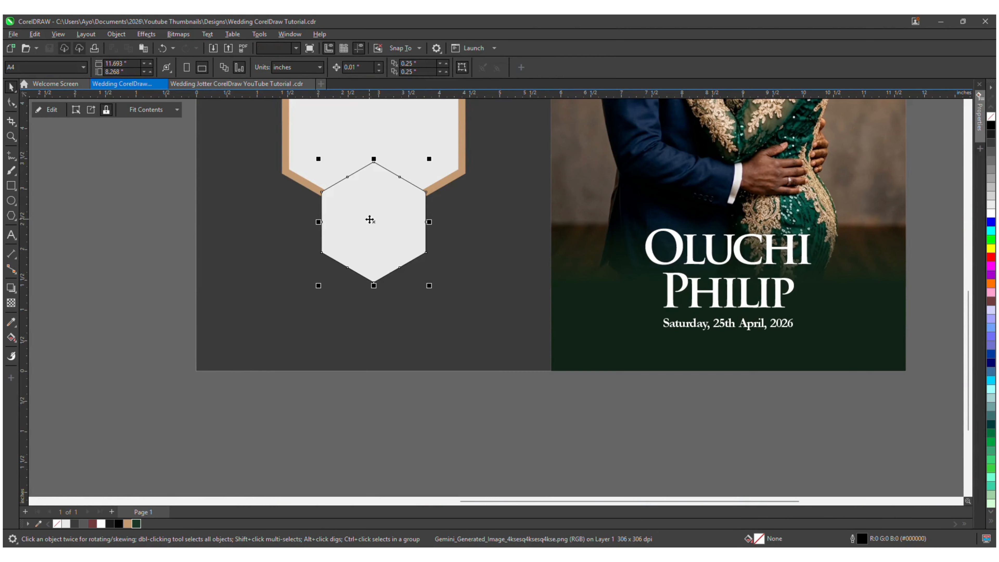
Step: Open the lower hexagon's PowerClip contents for editing
scroll(402, 409, "down", 2)
scroll(424, 436, "down", 1)
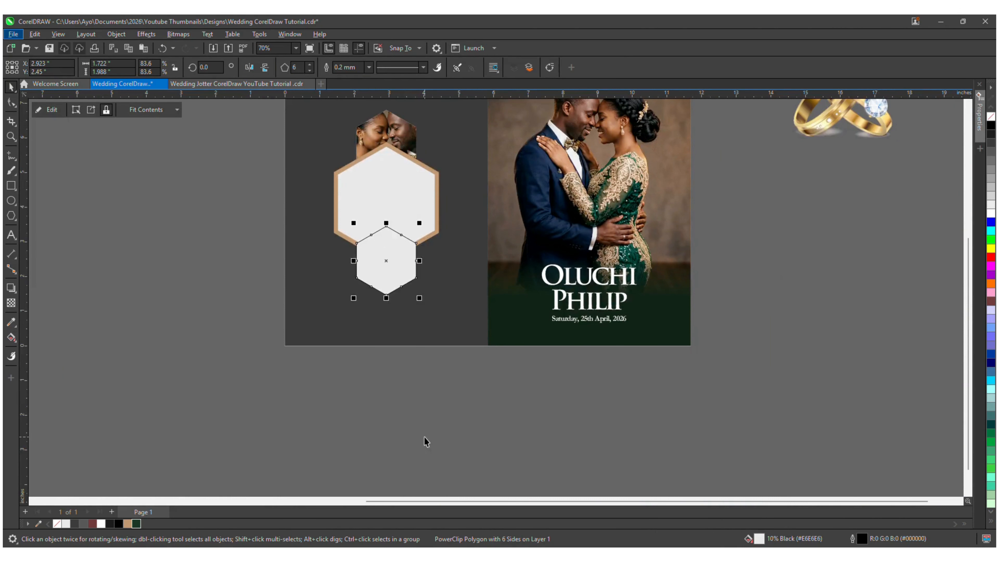
scroll(478, 450, "up", 2)
scroll(477, 451, "down", 1)
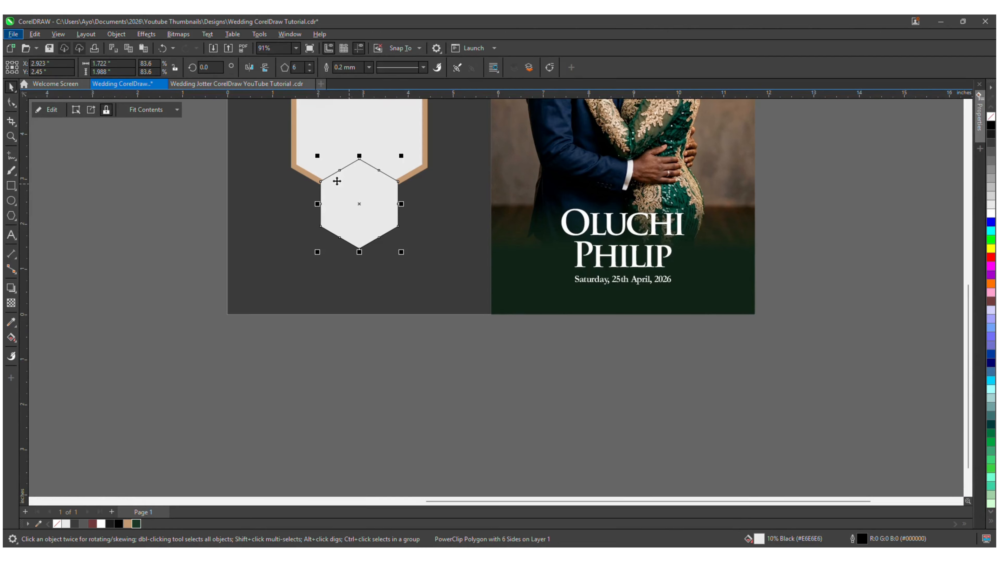
left_click(112, 34)
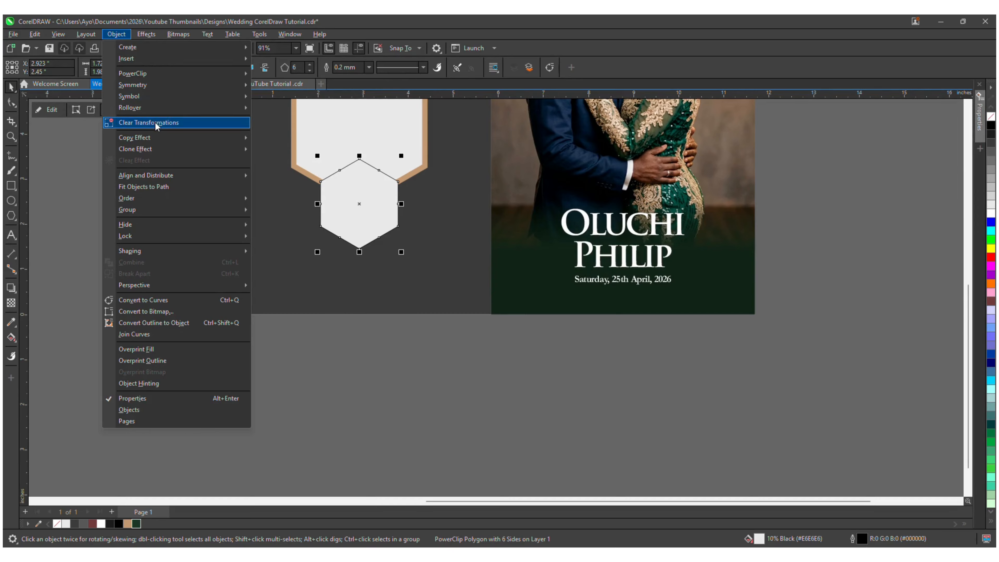
mouse_move(143, 71)
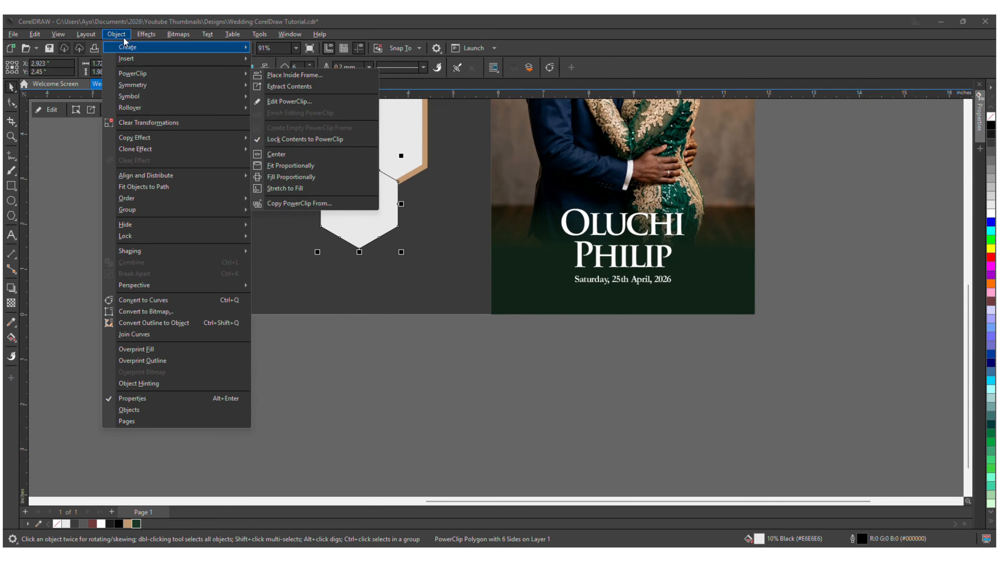
mouse_move(128, 48)
mouse_move(224, 74)
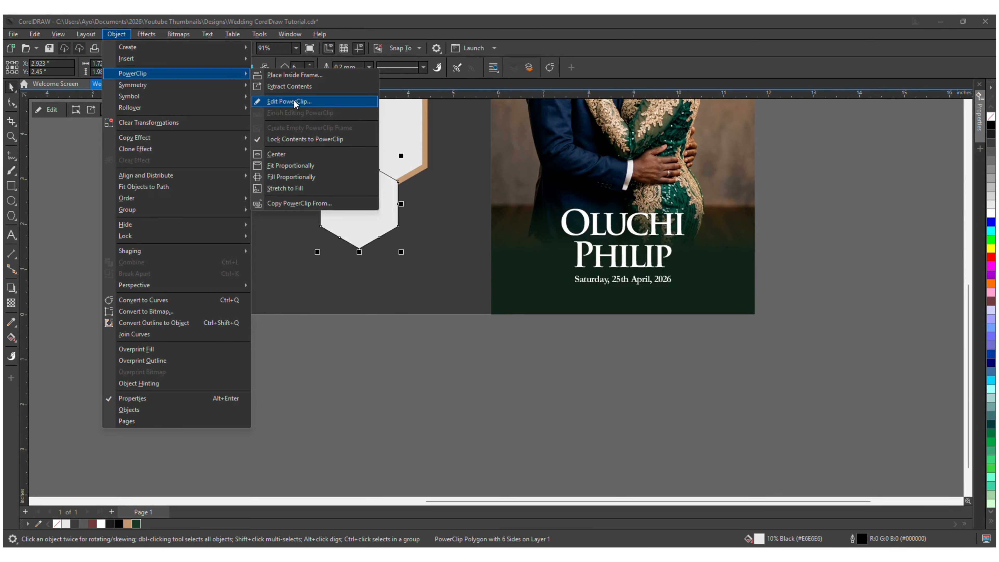
left_click(281, 101)
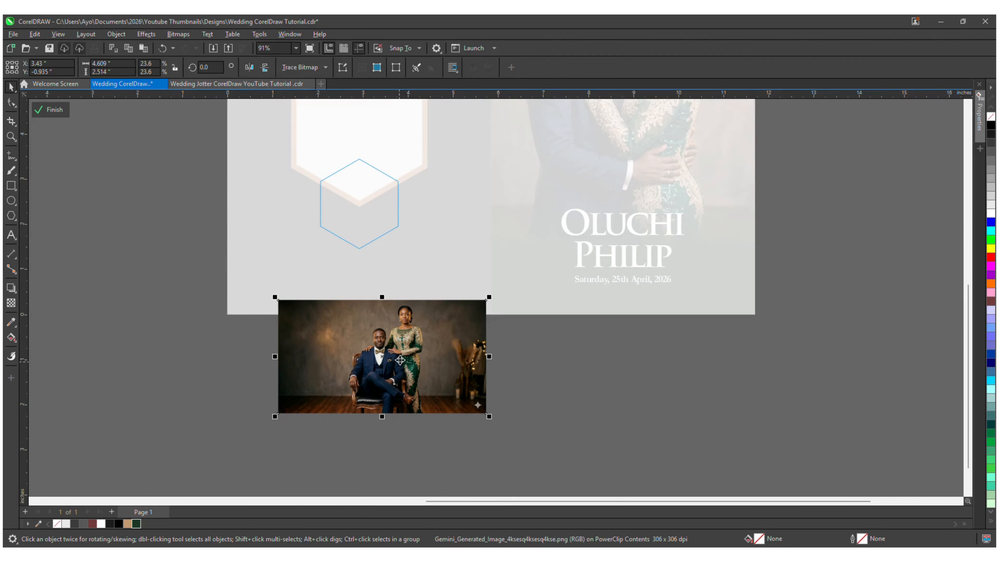
Step: Move the seated-couple photo over the lower hexagon's frame and scale it to about 5.26 in wide
scroll(377, 358, "up", 1)
left_click_drag(381, 356, 358, 180)
scroll(383, 170, "up", 2)
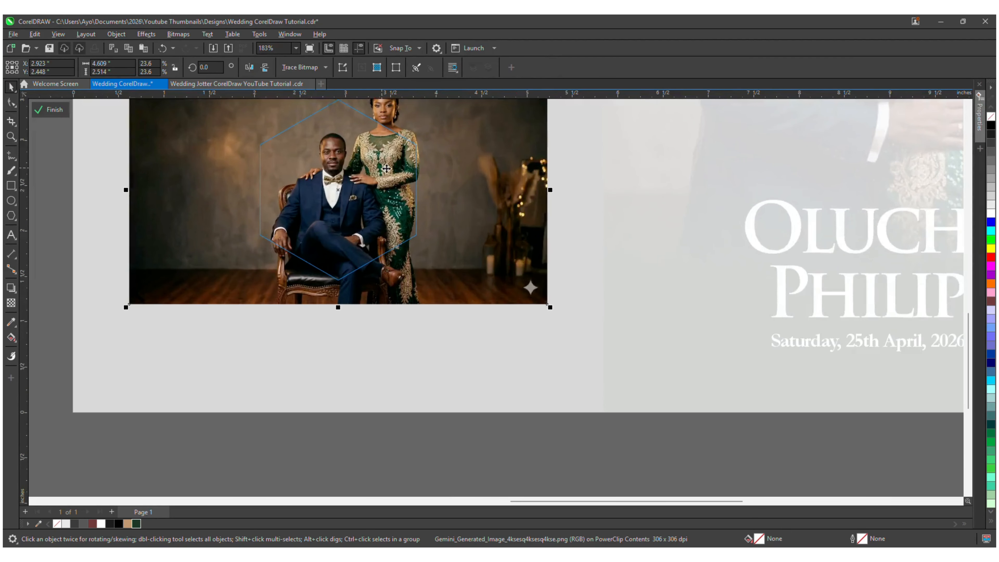
scroll(387, 205, "down", 2)
left_click_drag(482, 142, 463, 155)
left_click_drag(234, 281, 178, 312)
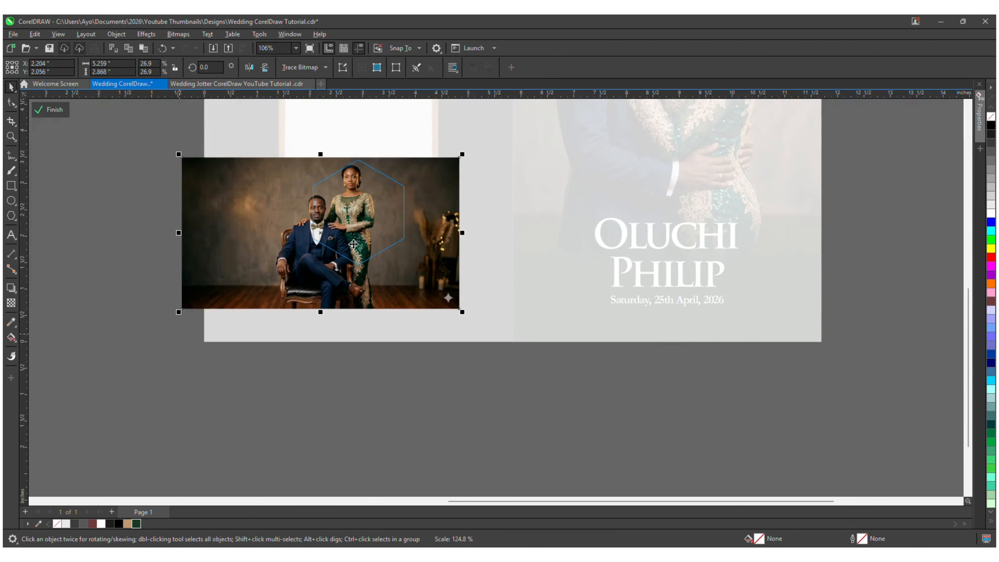
Step: Shift the enlarged photo so the seated man and the standing woman both sit within the hexagon's frame
scroll(387, 223, "up", 2)
mouse_move(351, 209)
left_mouse_down()
mouse_move(393, 207)
mouse_move(366, 209)
left_mouse_up()
scroll(350, 139, "up", 2)
scroll(326, 133, "up", 1)
scroll(371, 209, "down", 1)
scroll(440, 225, "down", 1)
scroll(440, 224, "down", 1)
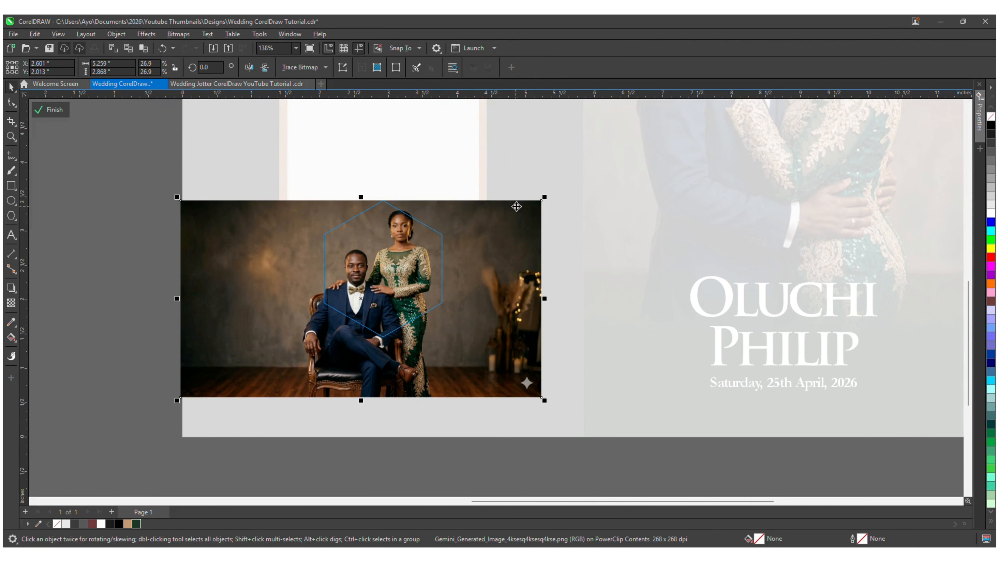
Step: Finish editing the PowerClip and remove the lower photo hexagon's outline
left_click(590, 303, "ctrl")
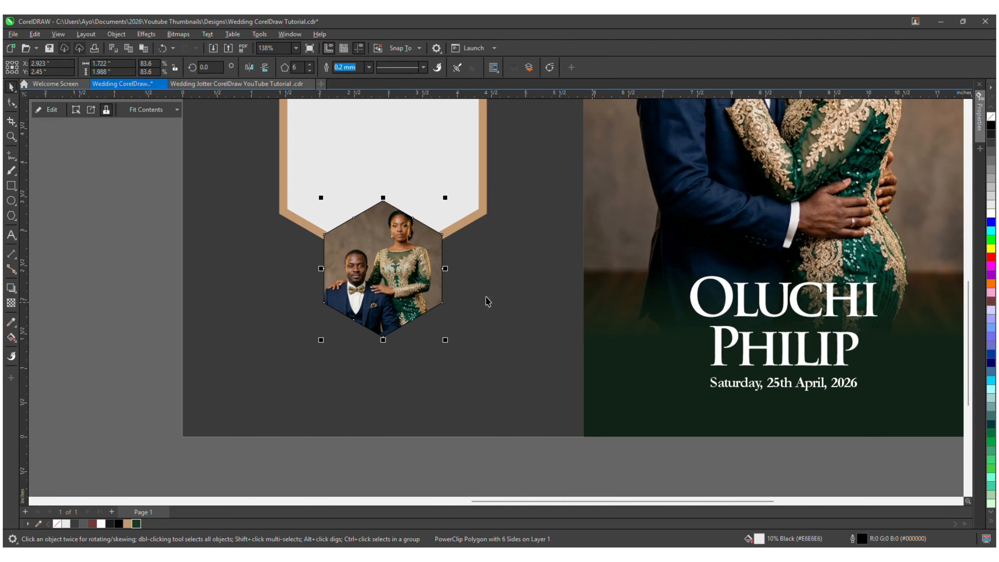
right_click(991, 118)
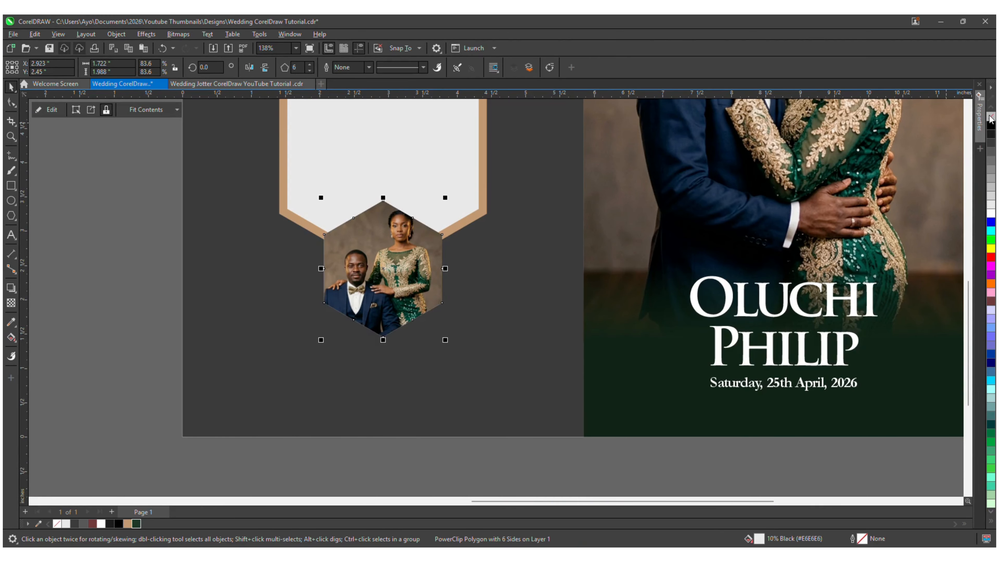
Step: Examine how the couple's names, rings and ornament are styled on the finished reference cover, compared with the new front panel
scroll(464, 290, "down", 3)
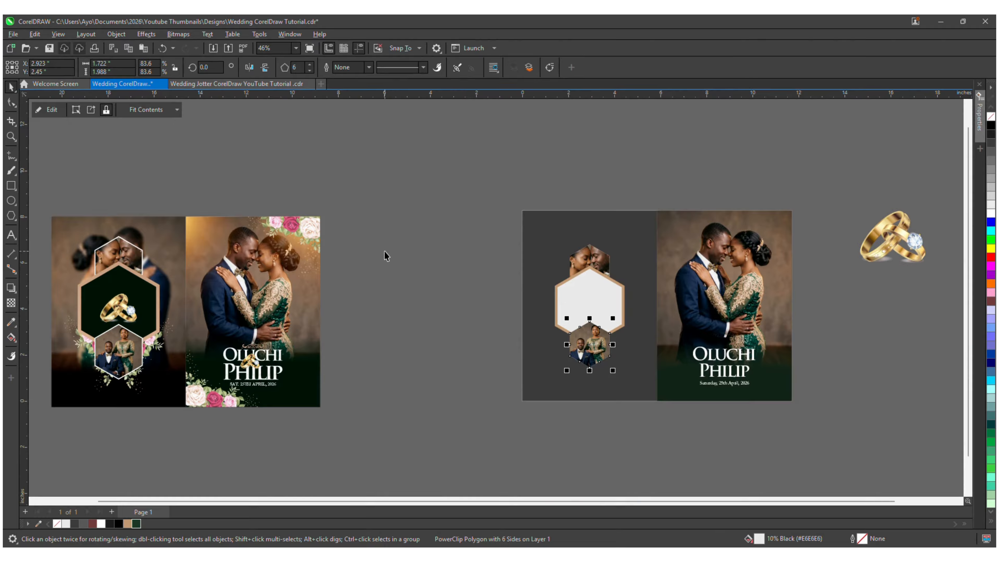
left_click(386, 257)
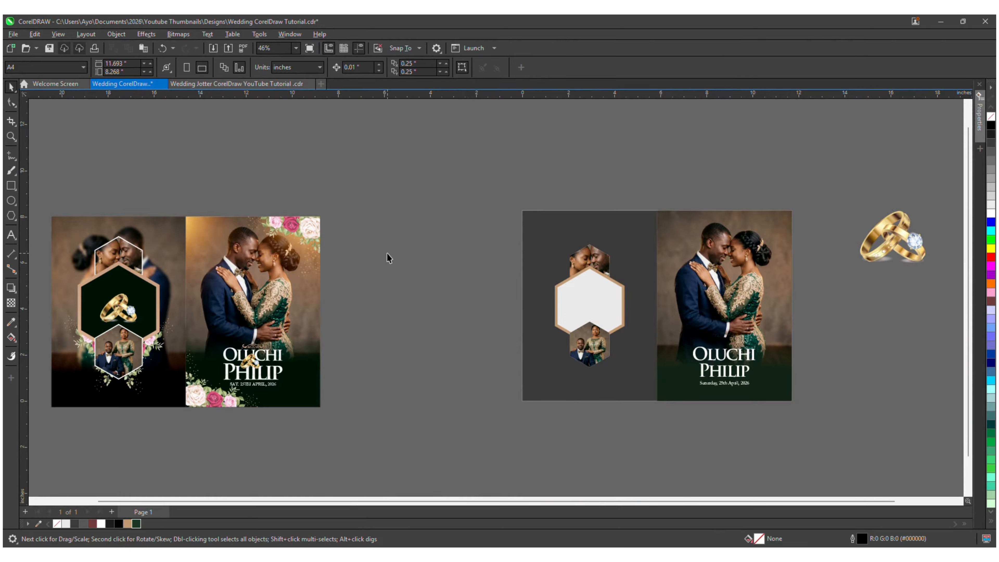
scroll(389, 258, "down", 1)
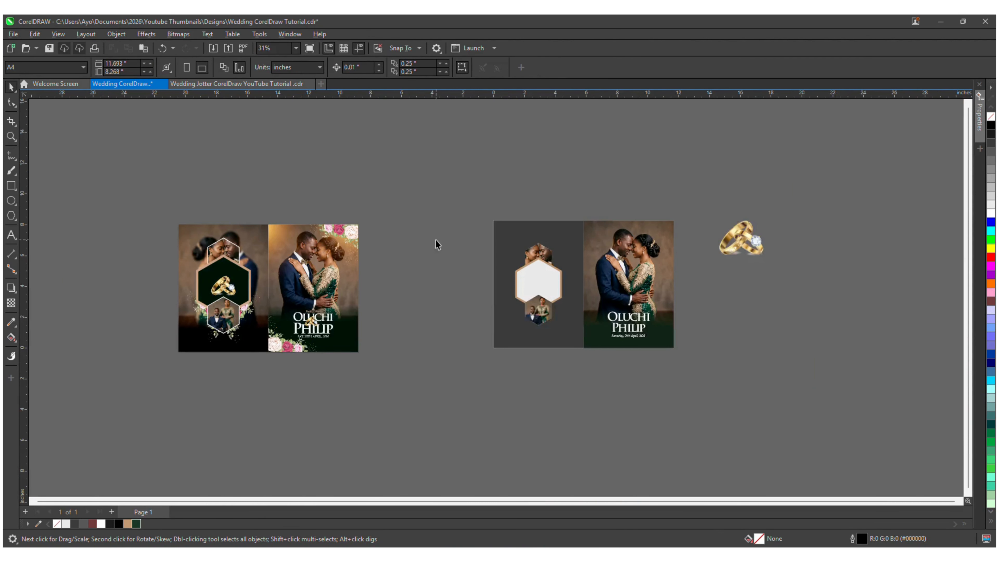
scroll(514, 289, "right", 3)
scroll(512, 314, "up", 4)
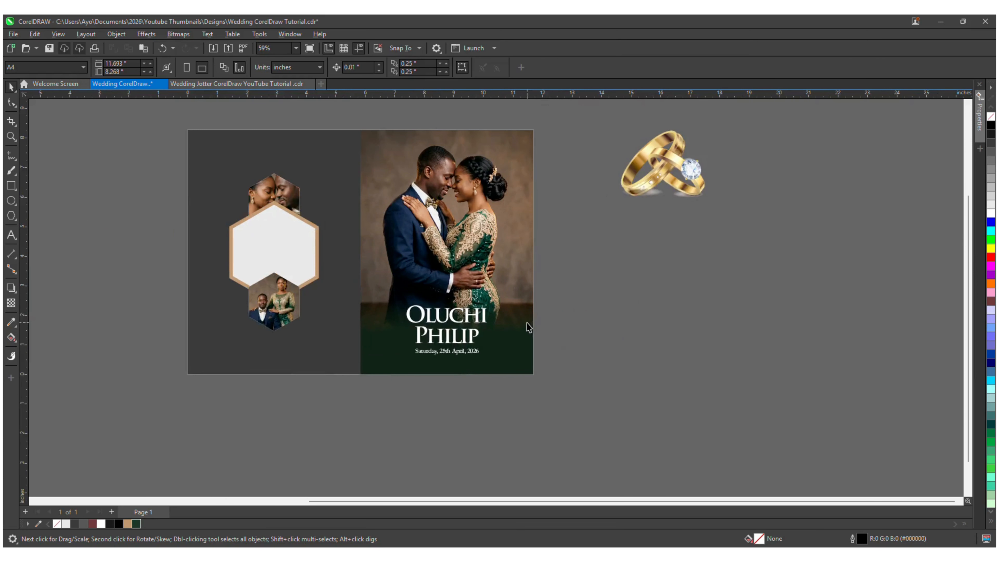
scroll(490, 325, "down", 2)
scroll(469, 324, "down", 2)
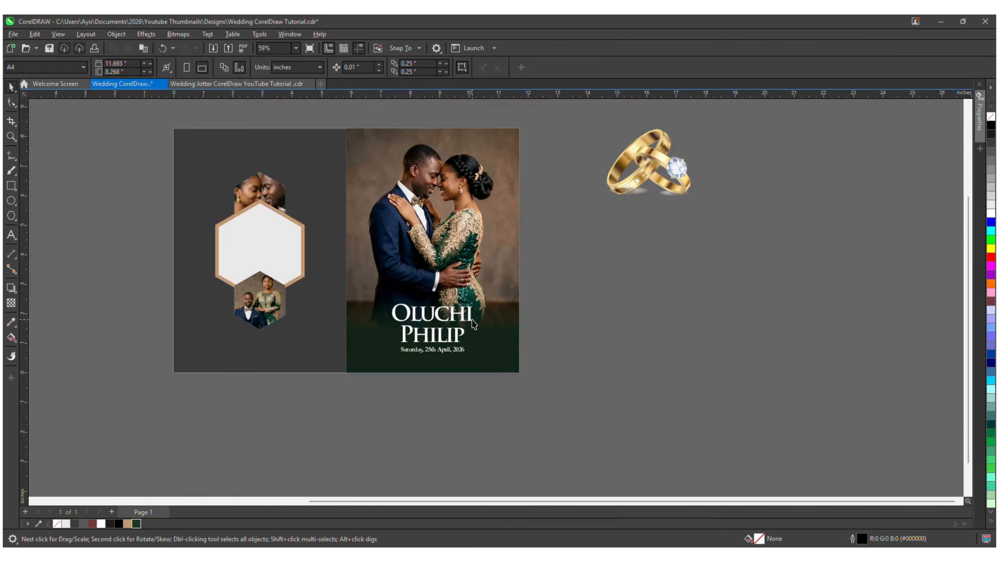
scroll(197, 316, "up", 10)
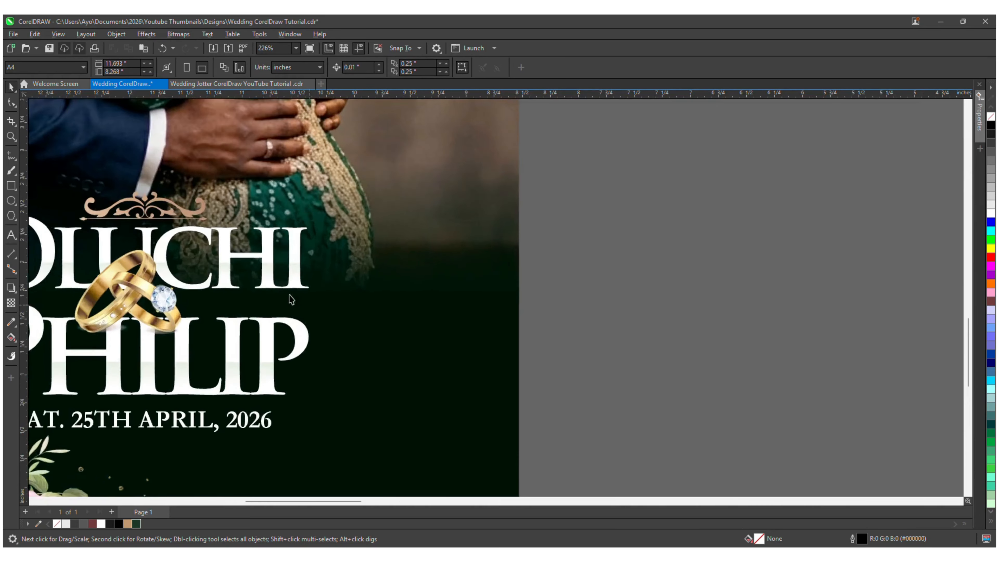
scroll(302, 246, "down", 3)
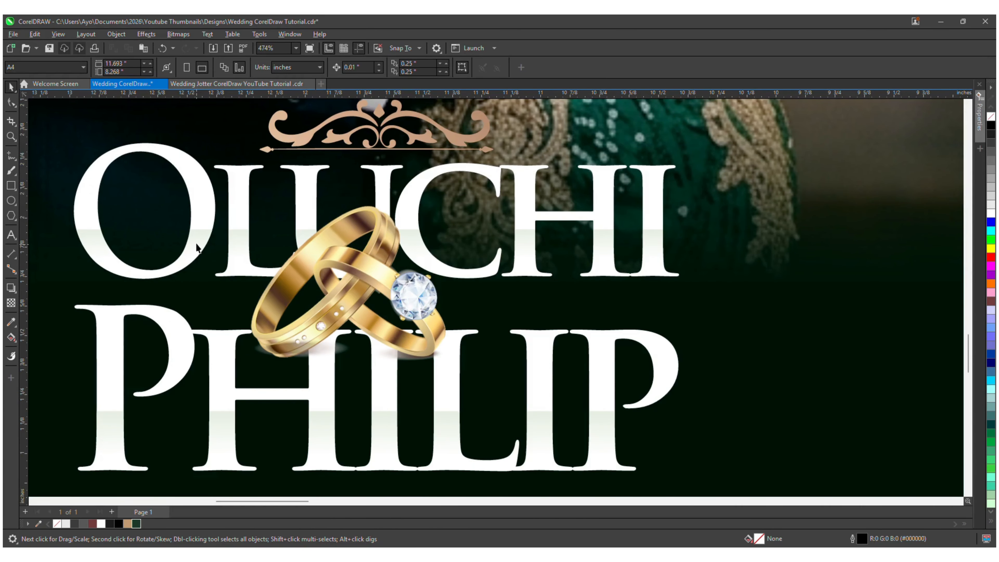
scroll(196, 243, "down", 6)
scroll(193, 257, "right", 3)
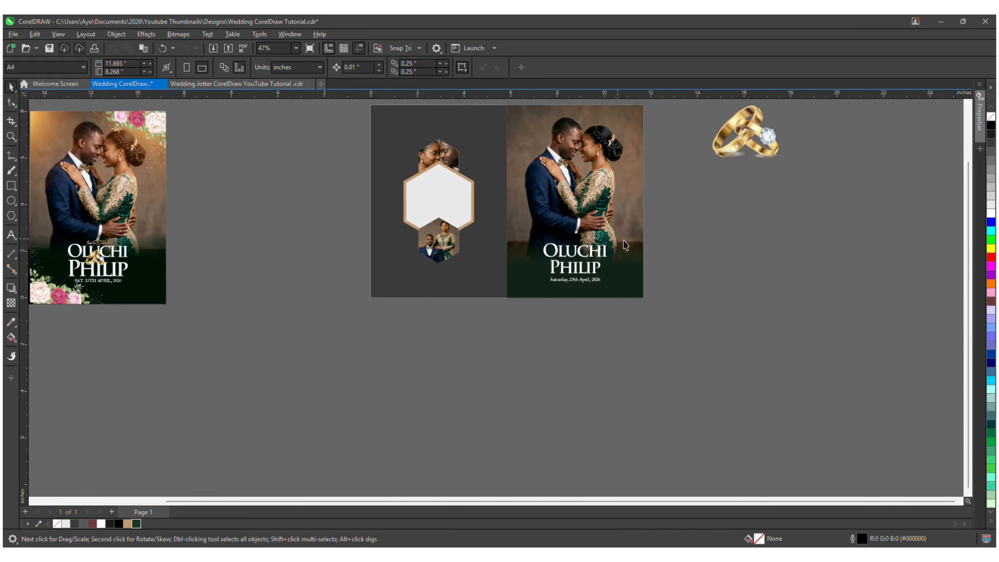
Step: Draw a rectangle about 3.42 in wide and 0.46 in high from the end of the upper name past the front panel's edge
scroll(649, 244, "up", 3)
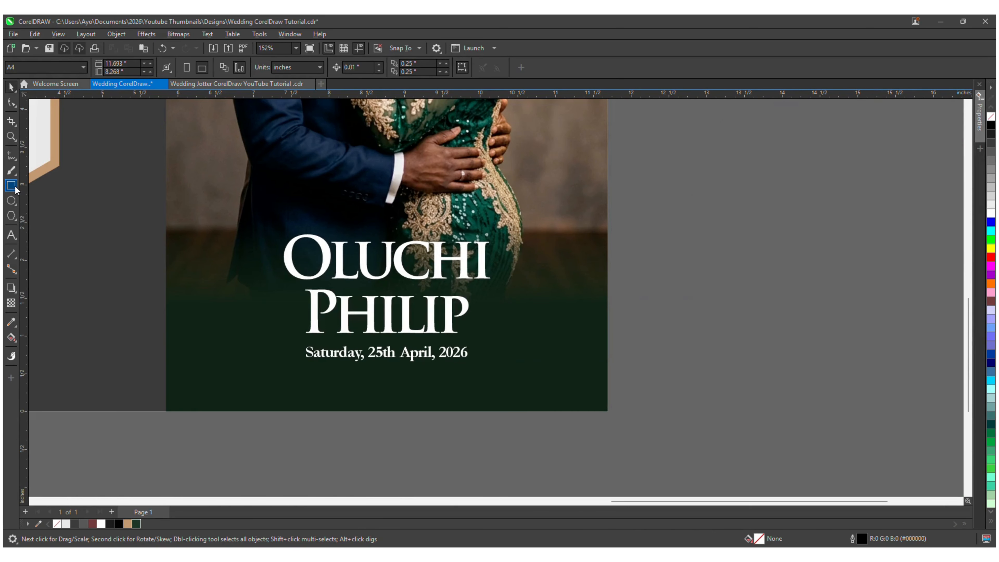
left_click(11, 185)
left_click_drag(494, 258, 754, 293)
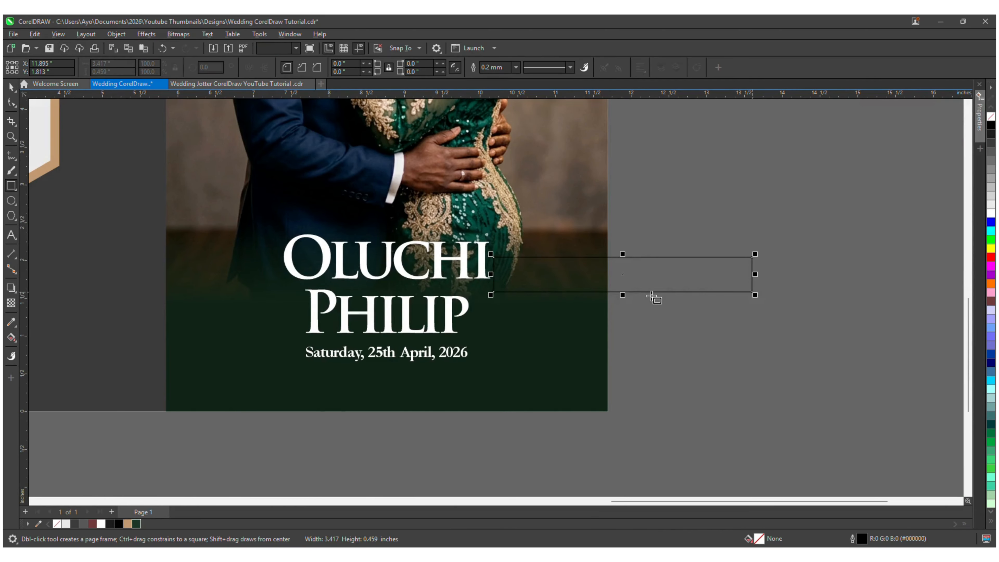
Step: Fill the rectangle with the olive colour #888B6E sampled from the dress's shoulder lace and remove its outline
scroll(653, 295, "up", 3)
left_click(11, 322)
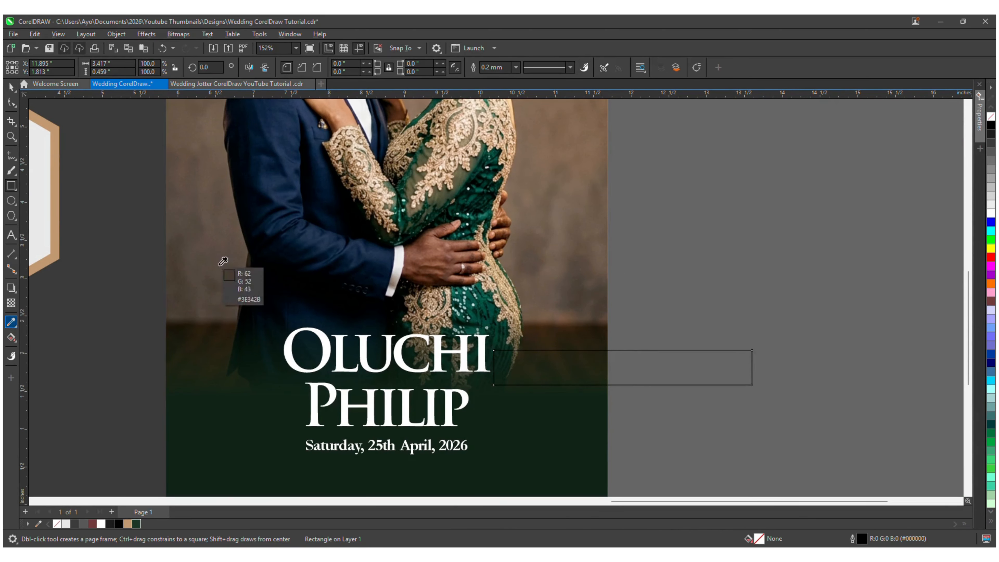
scroll(499, 144, "up", 2)
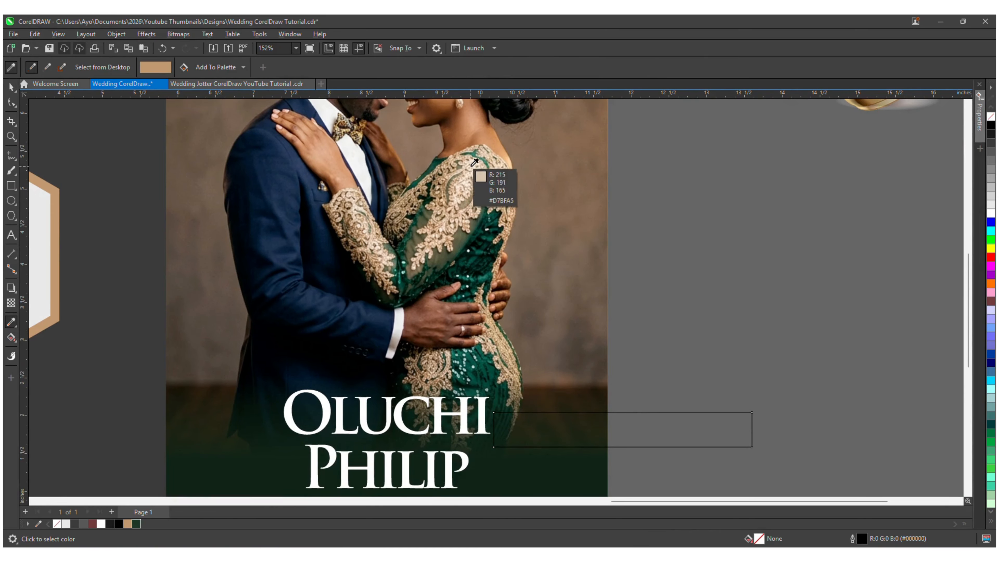
scroll(487, 151, "up", 5)
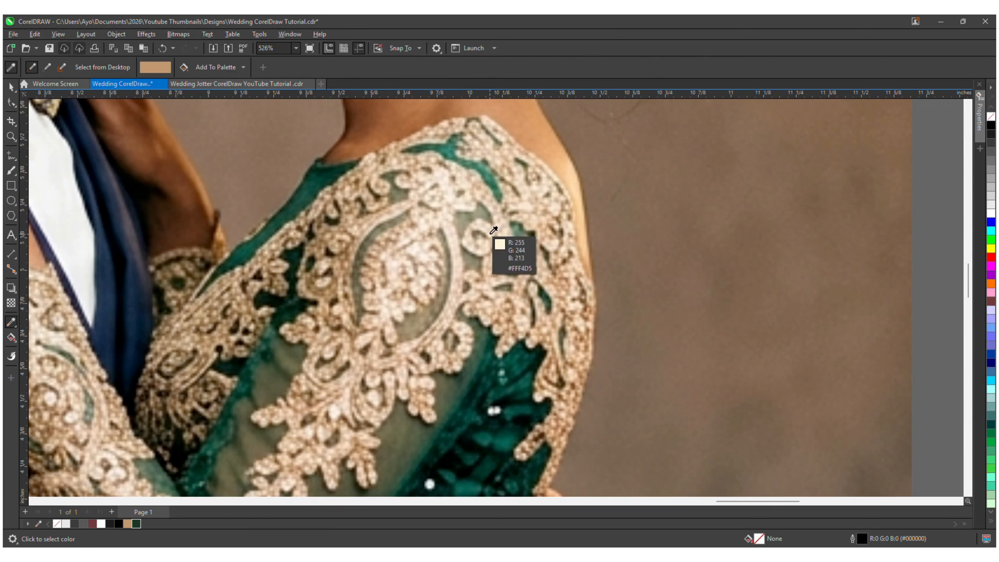
left_click(484, 210)
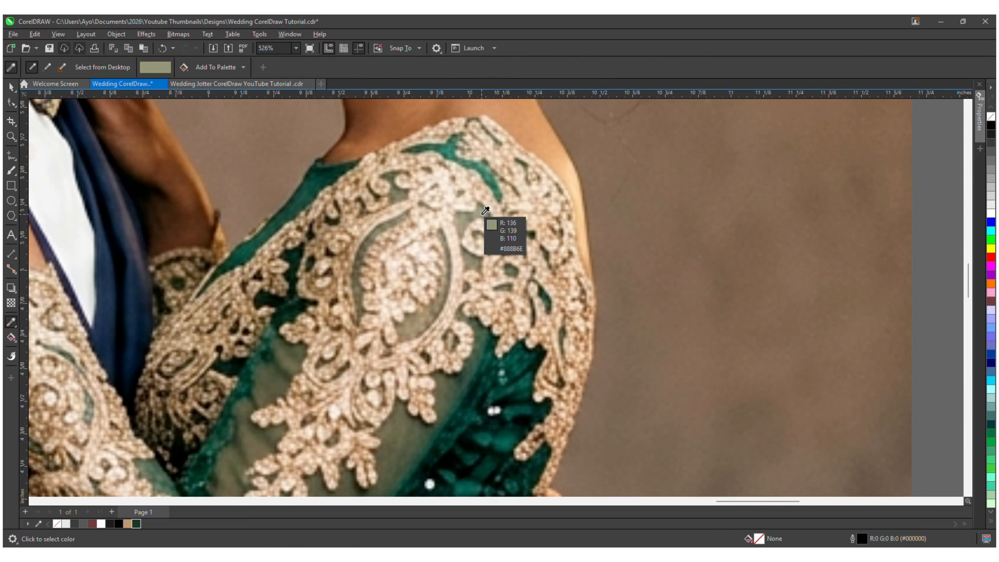
scroll(484, 210, "down", 8)
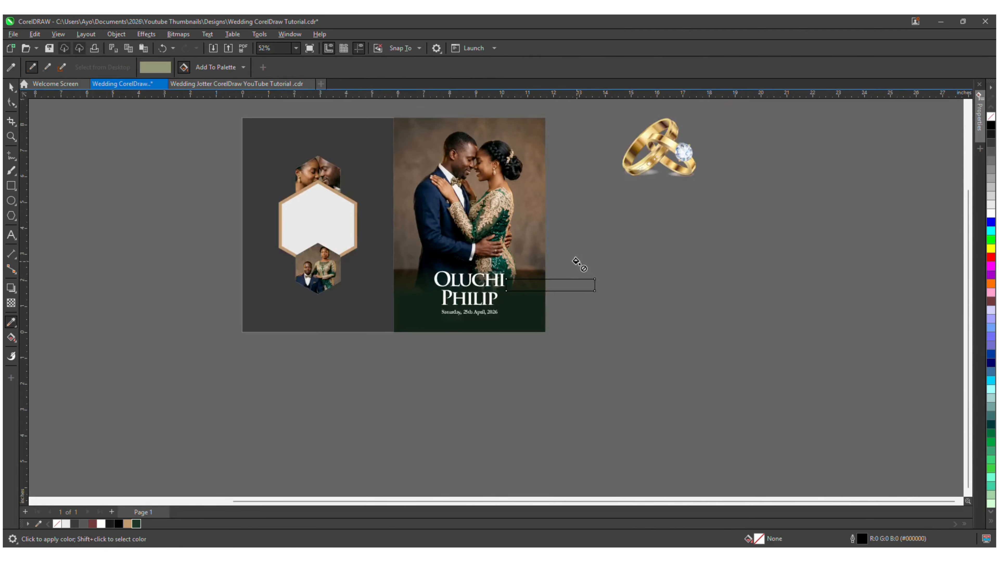
scroll(574, 261, "up", 2)
left_click(530, 290)
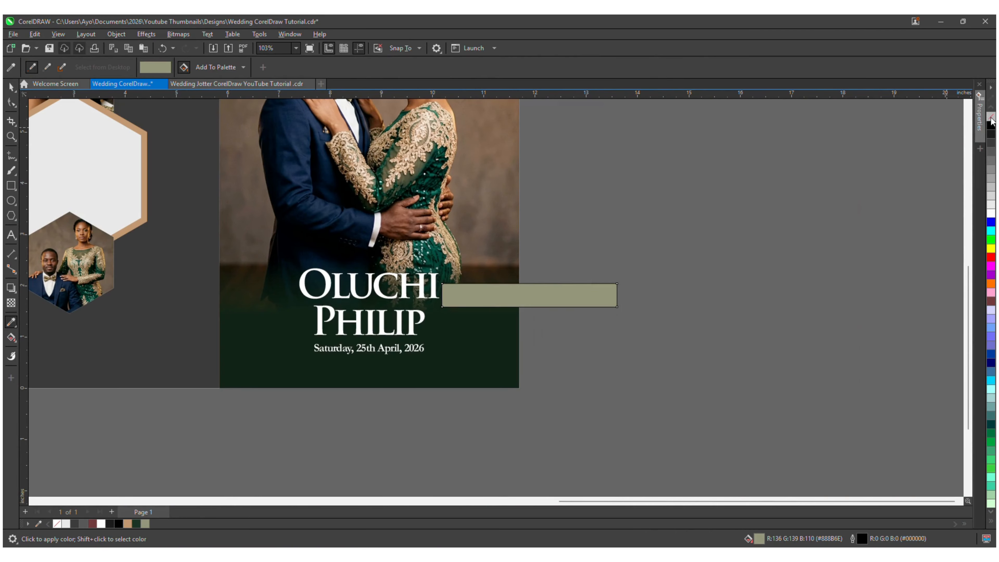
right_click(990, 118)
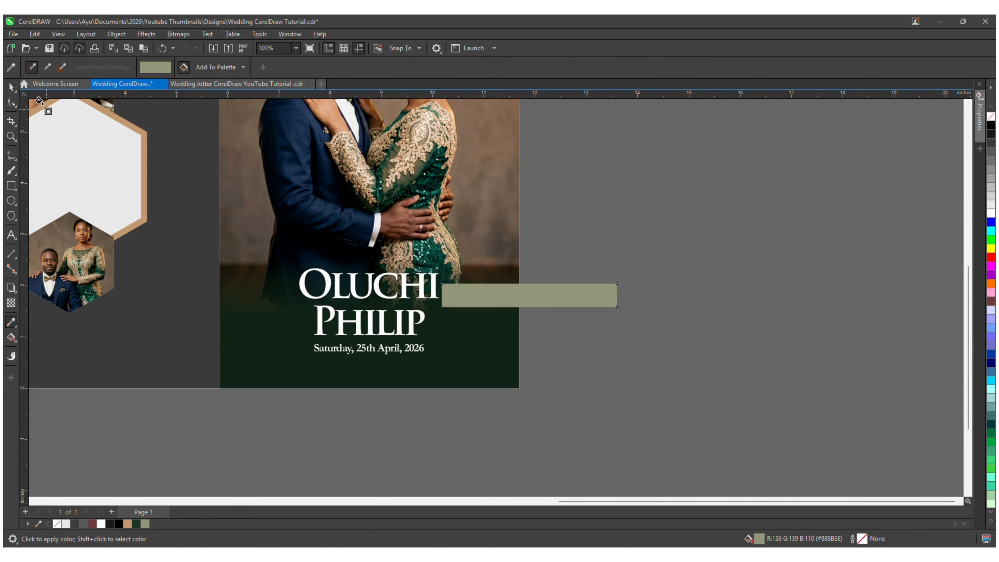
left_click(10, 87)
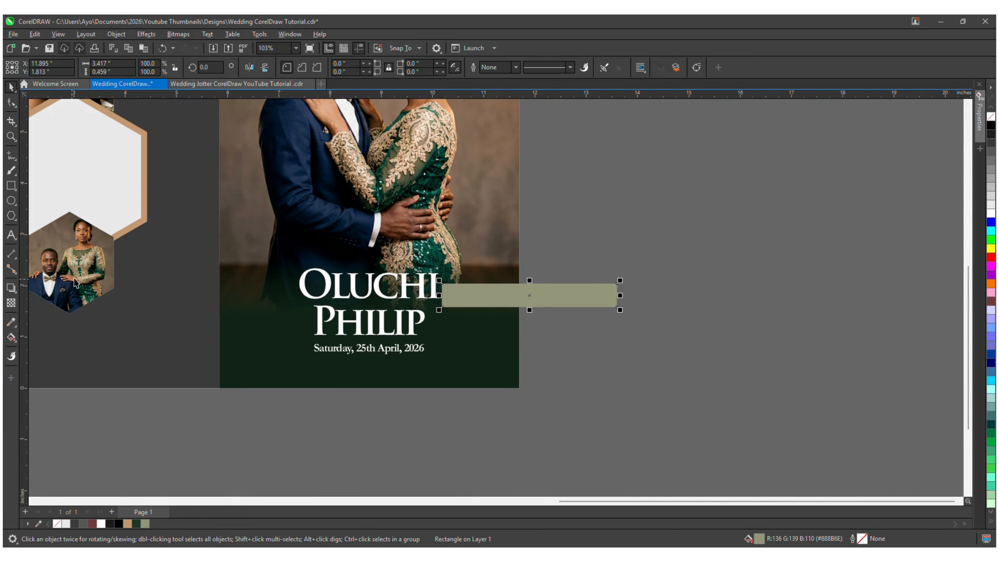
Step: Move the olive rectangle beside the cover names and PowerClip it inside the bride's name text
left_click_drag(474, 301, 501, 319)
scroll(499, 320, "up", 3)
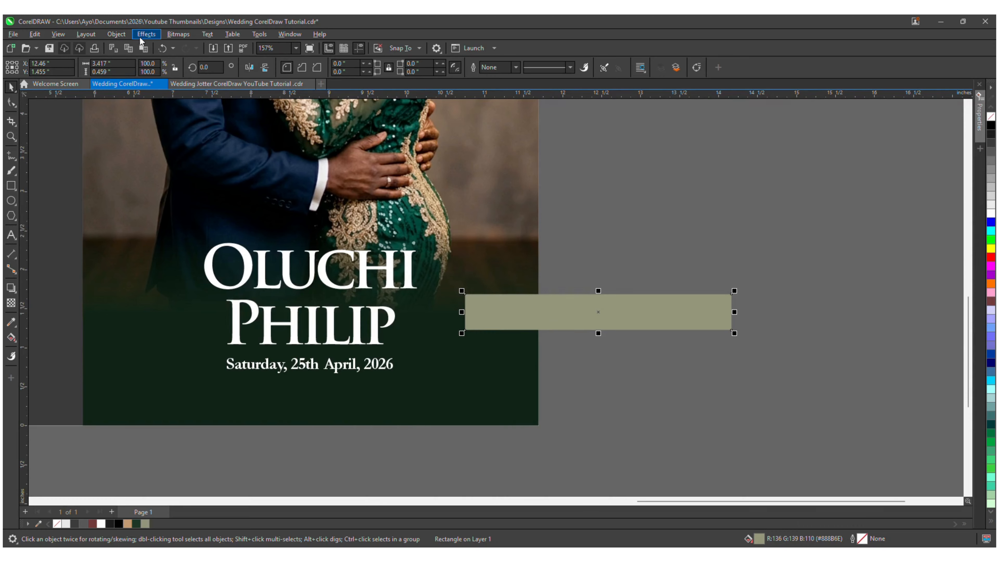
left_click(116, 34)
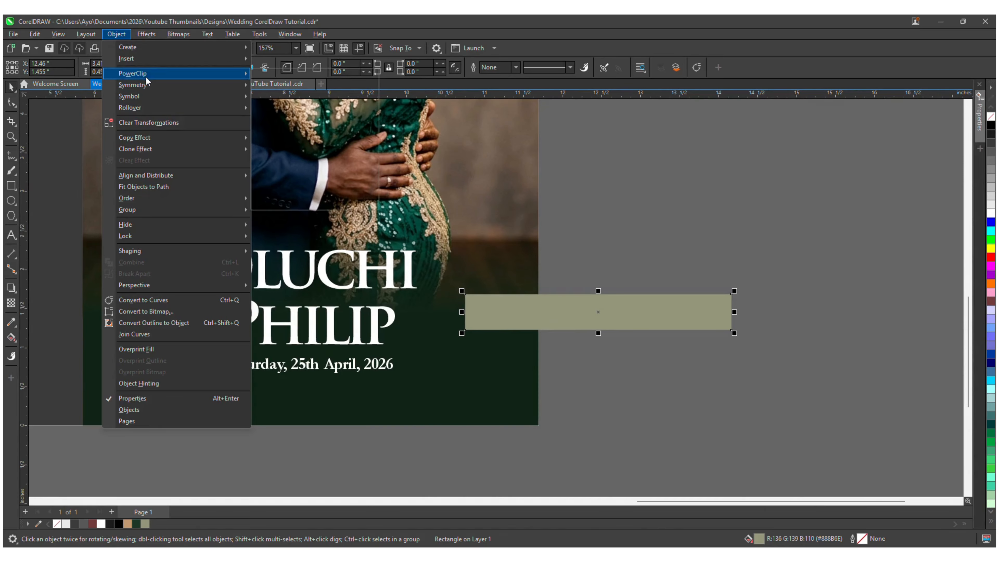
mouse_move(146, 78)
left_click(296, 76)
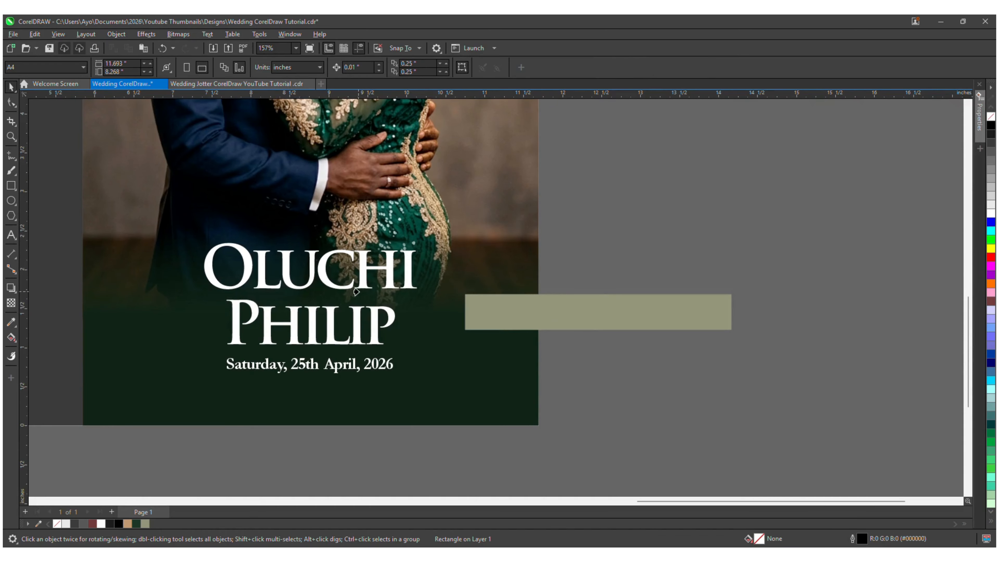
left_click(317, 269)
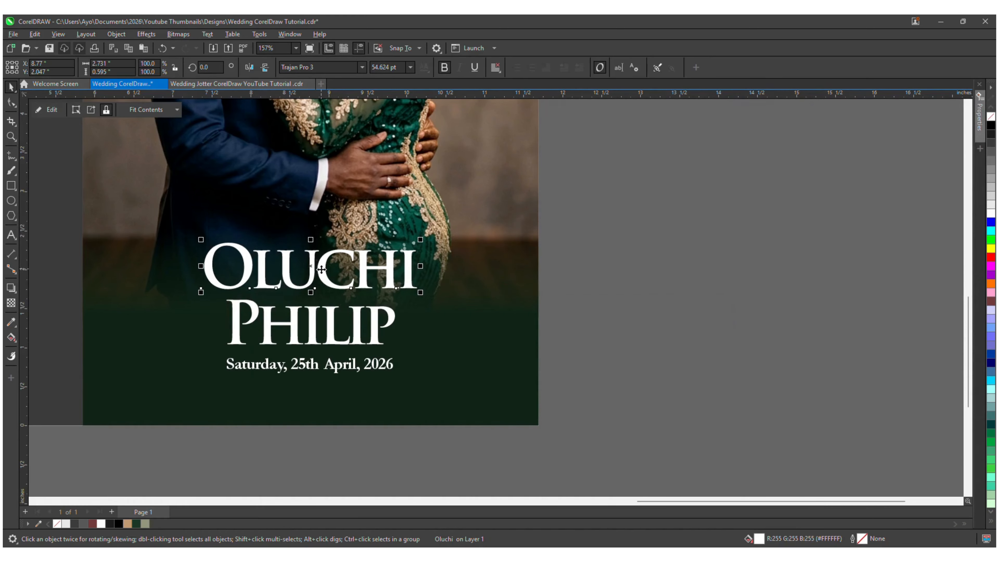
Step: Open the bride's name PowerClip for editing and position the olive rectangle across the lower half of the letters
left_click(116, 40)
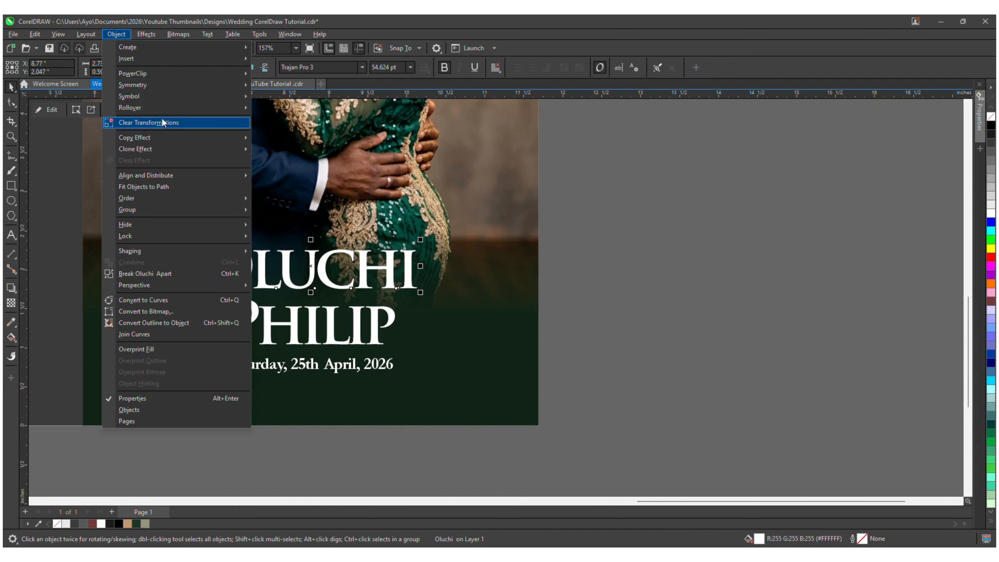
mouse_move(163, 75)
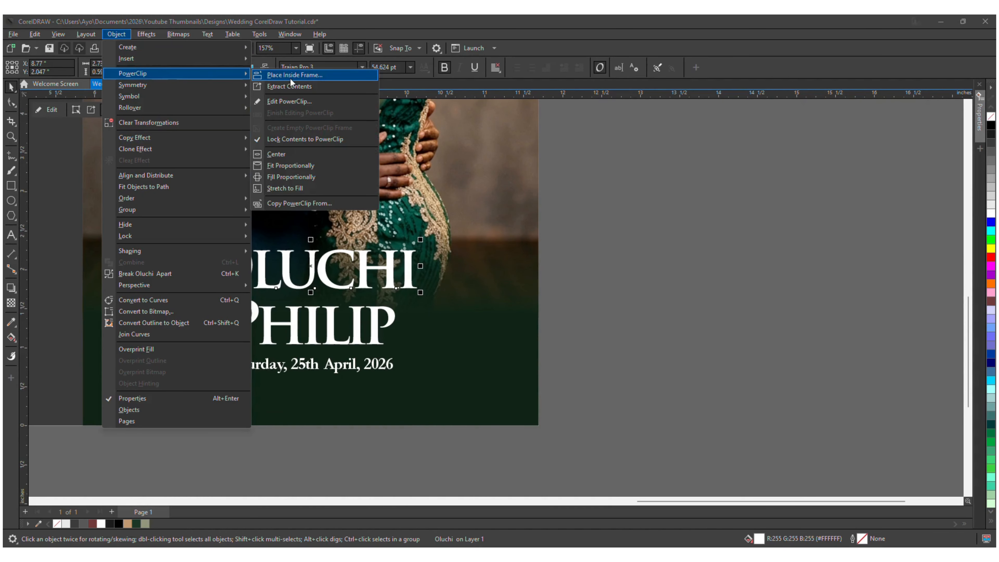
left_click(307, 102)
left_click_drag(619, 310, 346, 286)
scroll(346, 286, "up", 3)
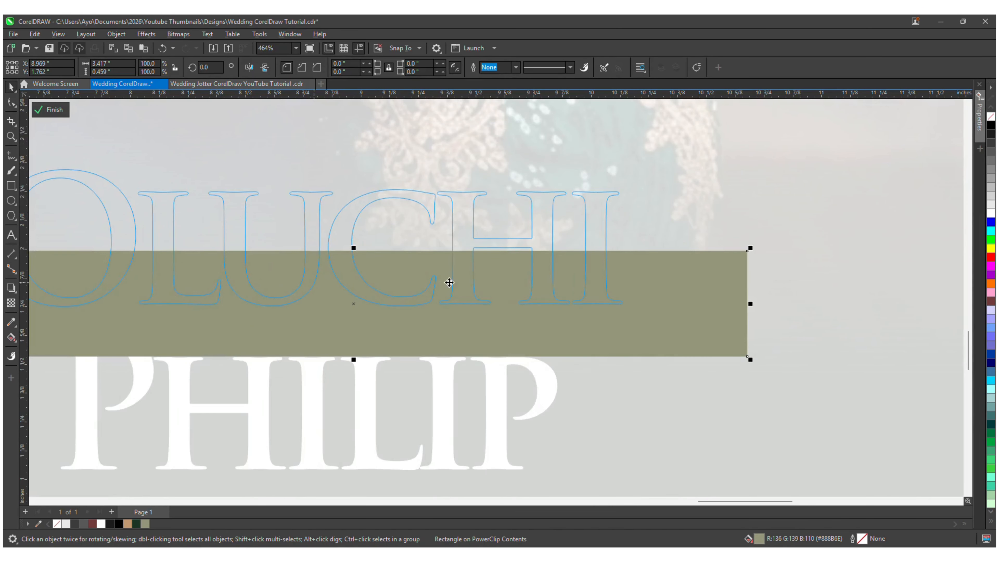
scroll(529, 277, "down", 2)
left_click_drag(520, 276, 508, 277)
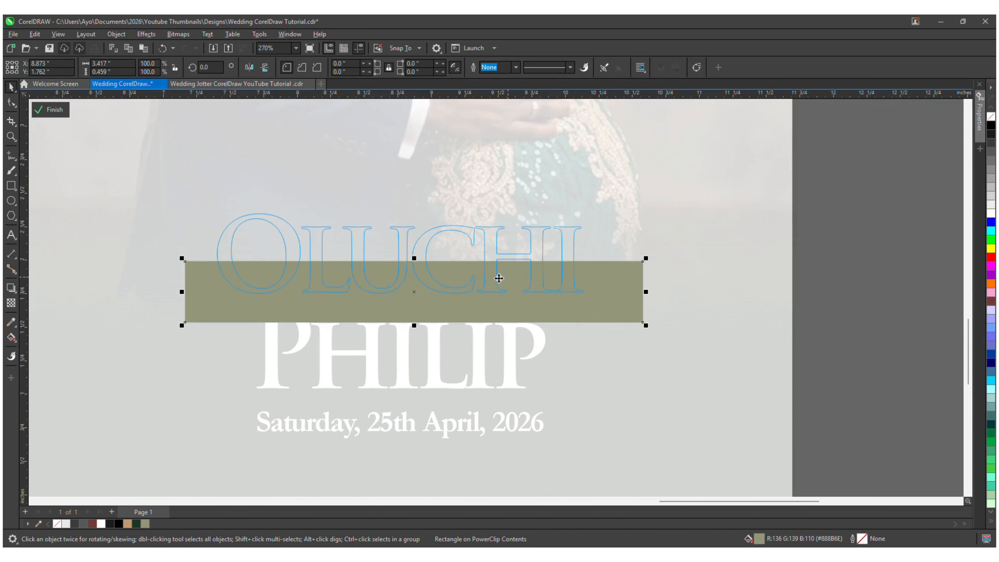
Step: Apply a vertical fountain transparency to the olive rectangle so that it fades out downwards within the letters
left_click(18, 308)
scroll(394, 281, "up", 5)
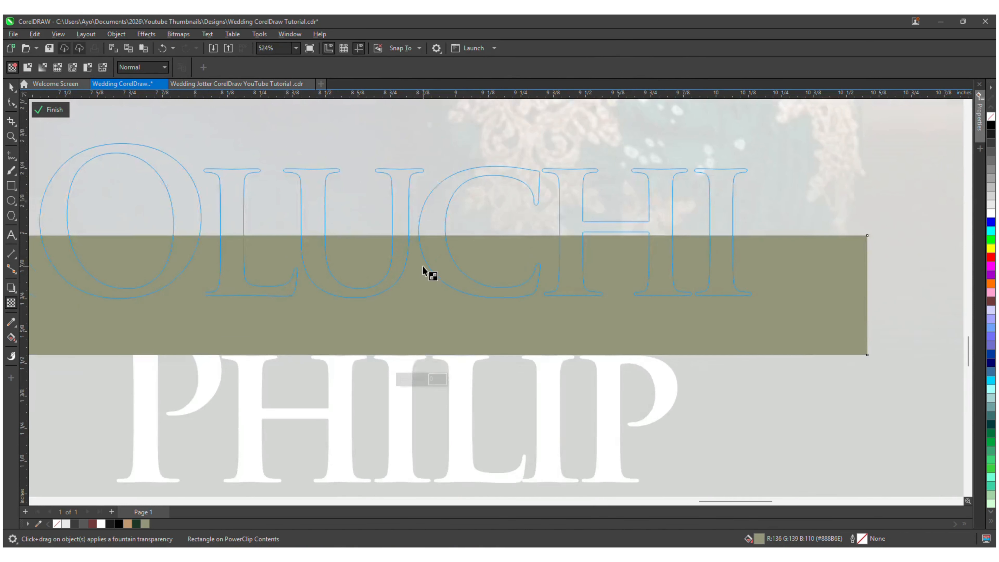
left_click_drag(447, 138, 447, 258)
left_click_drag(444, 292, 445, 290)
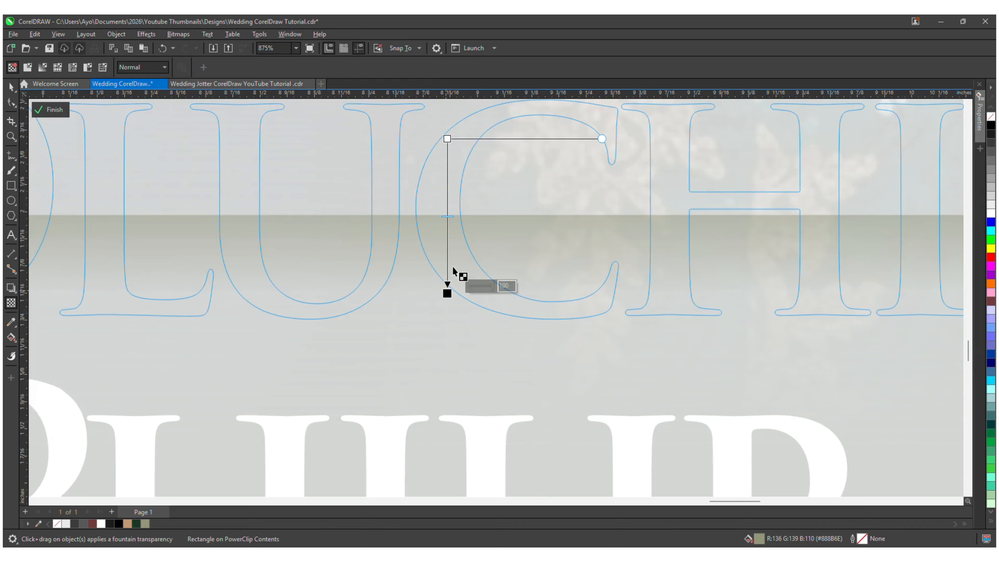
scroll(457, 267, "down", 5)
key("space")
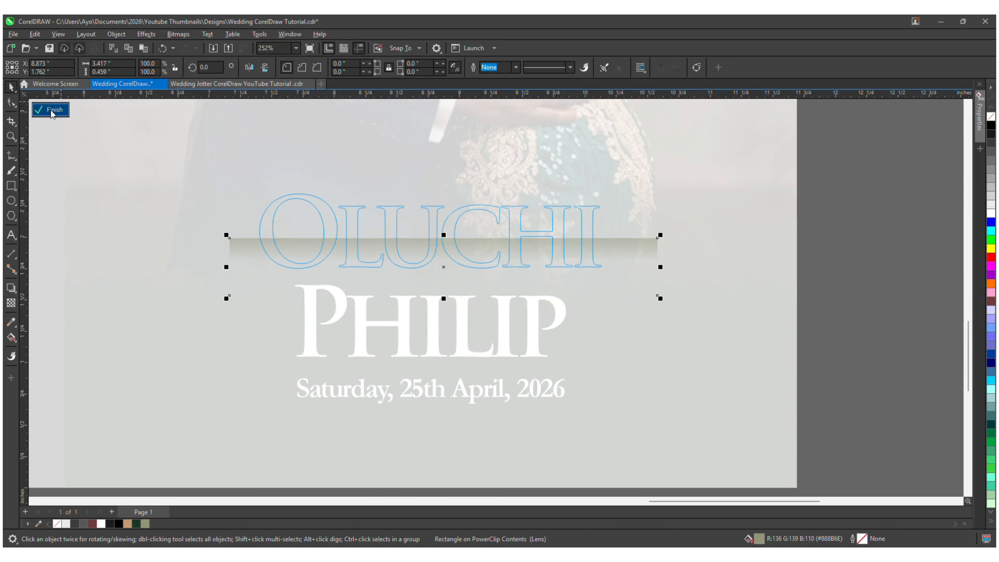
Step: Finish editing the PowerClip contents of the bride's name and deselect the text
left_click(109, 37)
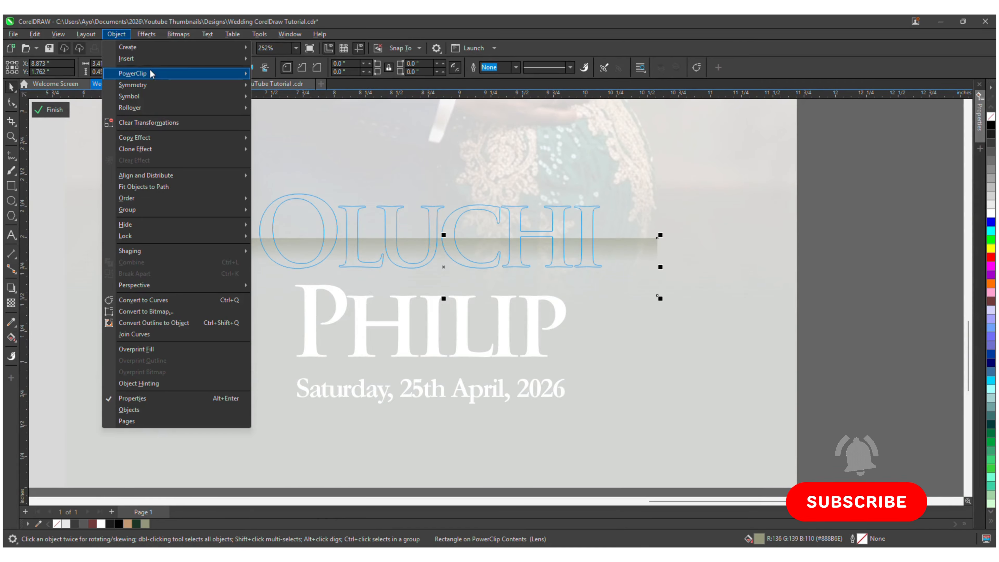
mouse_move(220, 74)
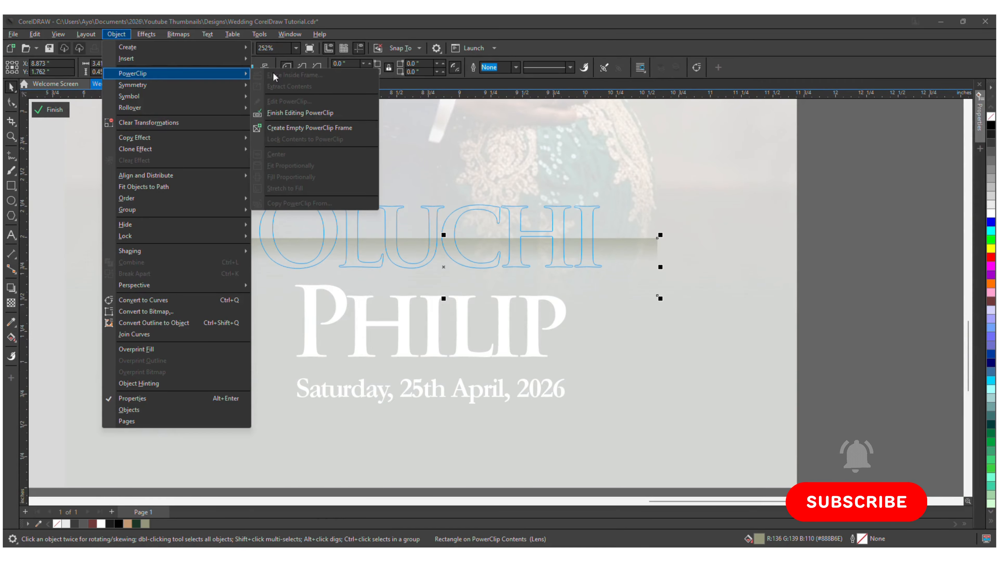
left_click(317, 112)
left_click(547, 260)
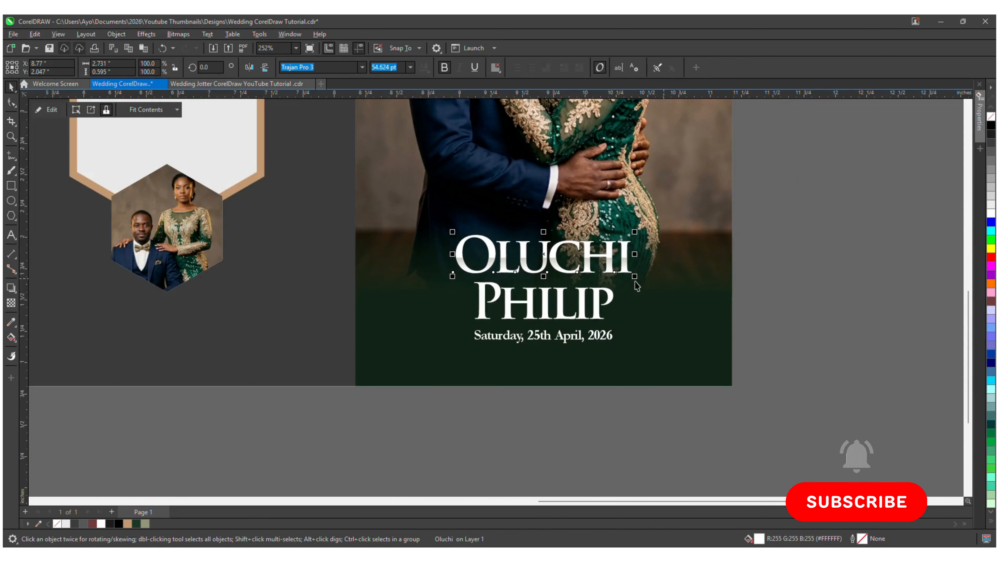
left_click(781, 260)
Step: Check the shading on the bride's name at different magnifications and save the document
scroll(586, 280, "down", 2)
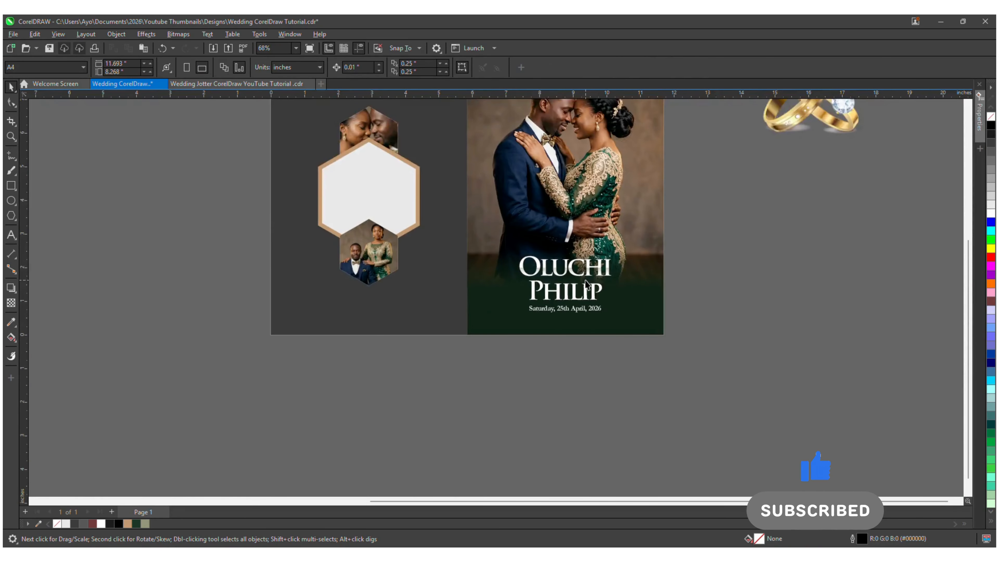
scroll(586, 283, "up", 4)
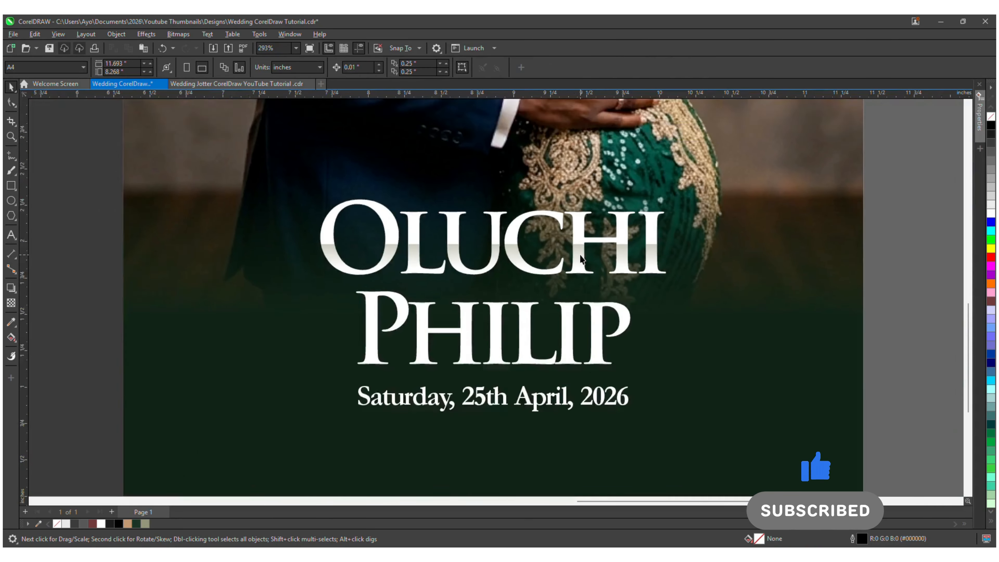
scroll(580, 260, "down", 4)
scroll(580, 272, "up", 1)
left_click(570, 291)
scroll(570, 287, "up", 2)
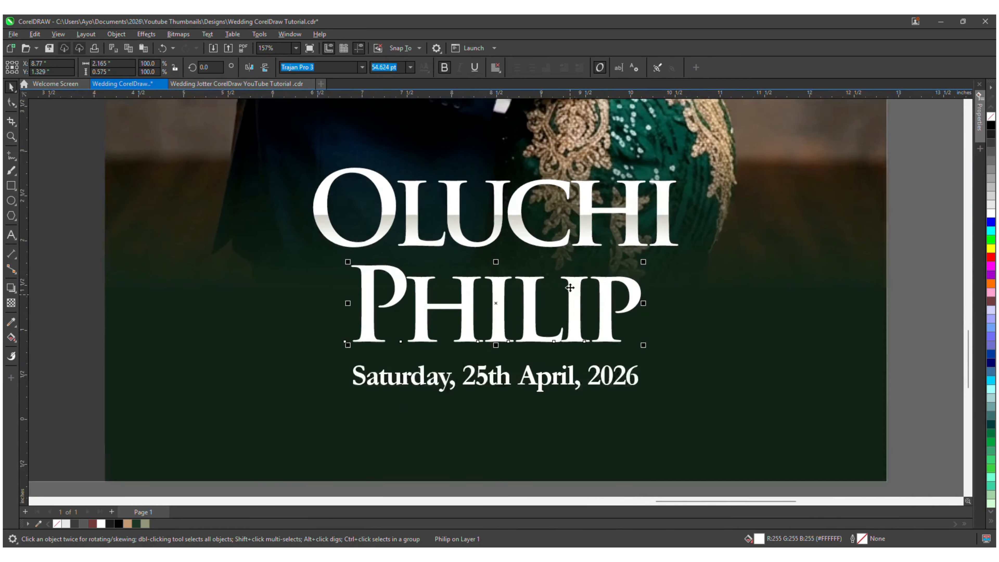
scroll(573, 289, "up", 1)
key("ctrl+s")
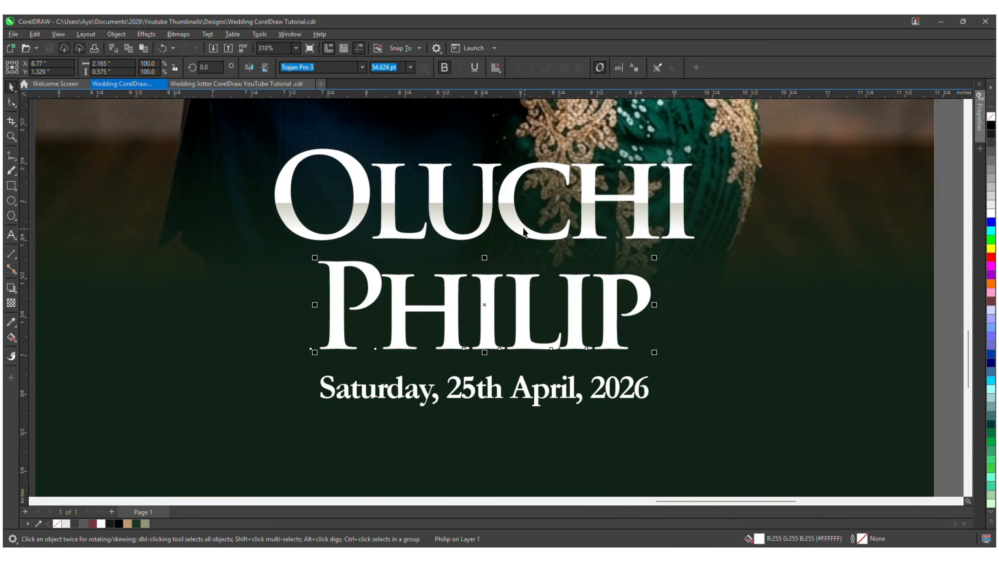
Step: Move the unshaded groom's name text off the cover to the right of the page
scroll(518, 301, "down", 5)
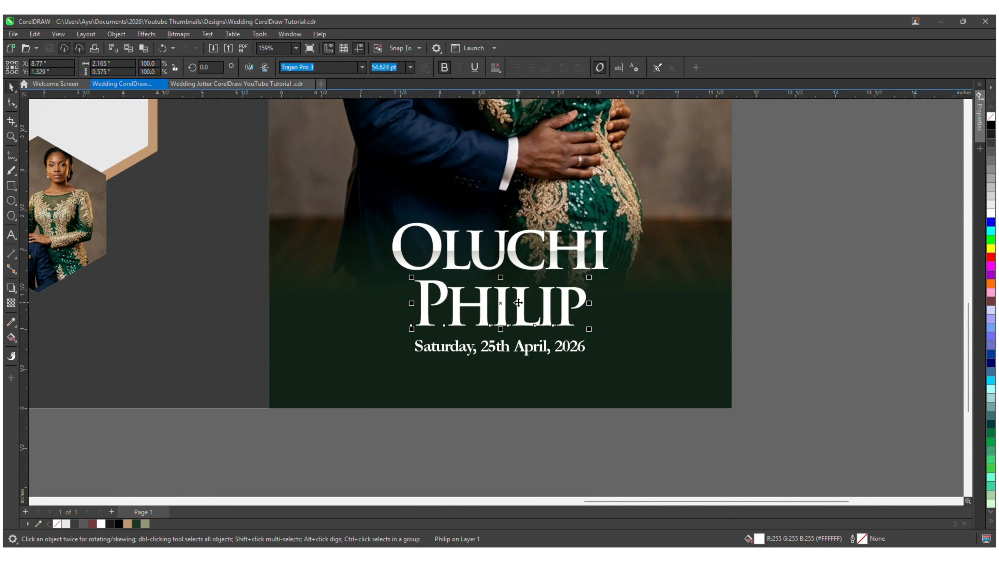
left_click_drag(519, 302, 798, 299)
scroll(604, 244, "up", 4)
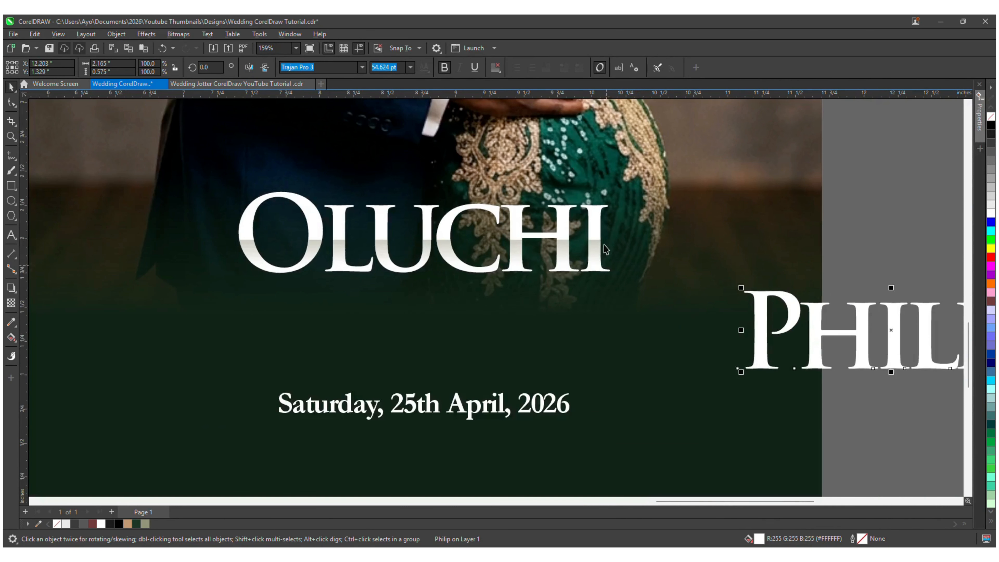
Step: Duplicate the shaded bride's name directly below itself and replace the copy's text with the groom's name
left_click(598, 224)
left_click_drag(598, 224, 596, 314)
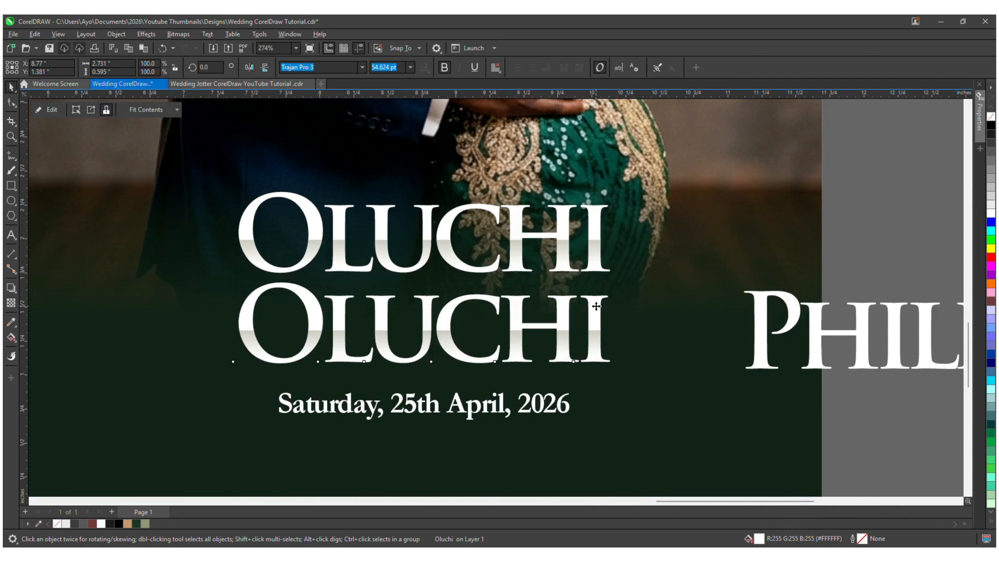
double_click(596, 307)
type("P")
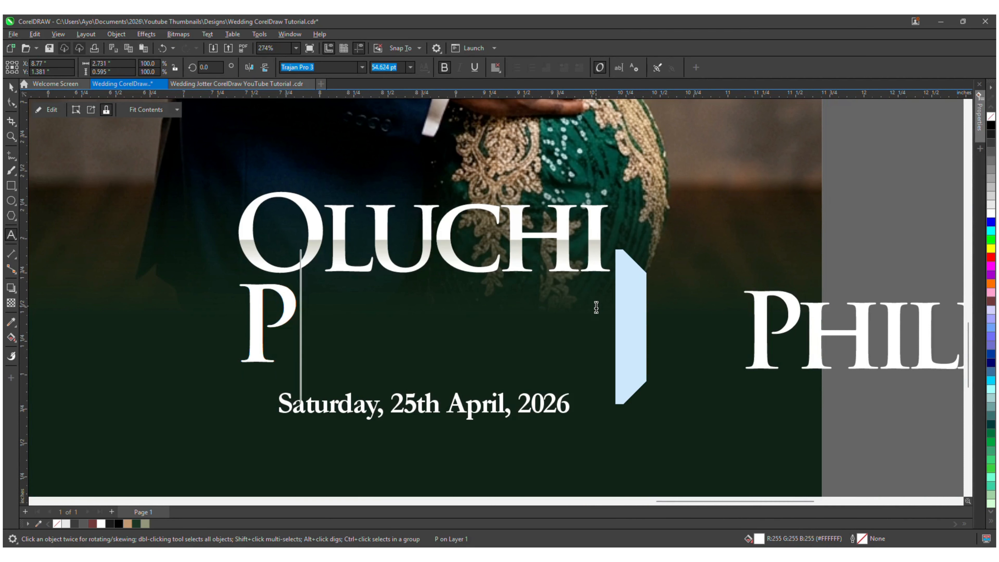
type("hilip")
key("ctrl+space")
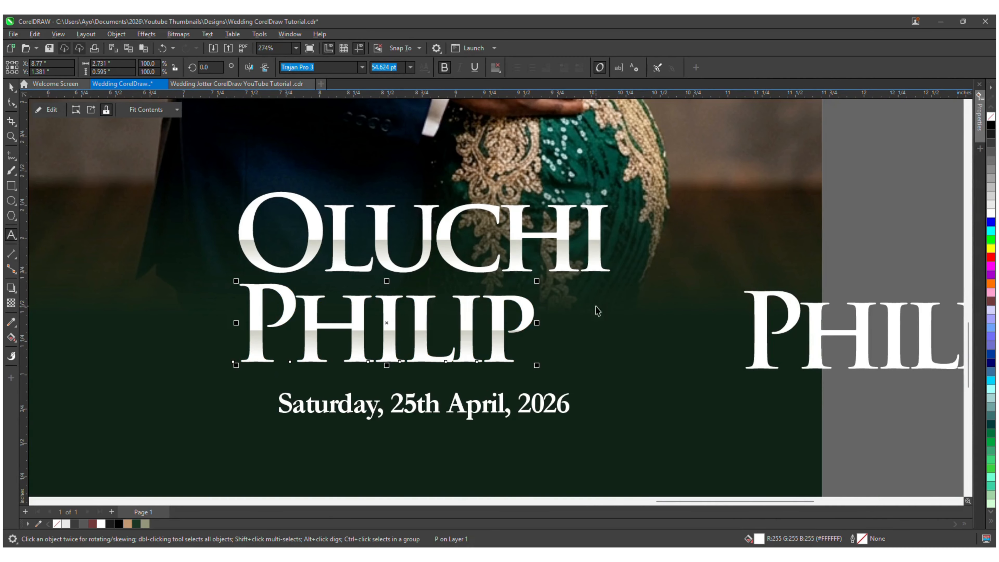
Step: Enlarge the shaded groom's name to 73 pt, centre it horizontally beneath the bride's name, and select both names
left_click_drag(536, 364, 644, 378)
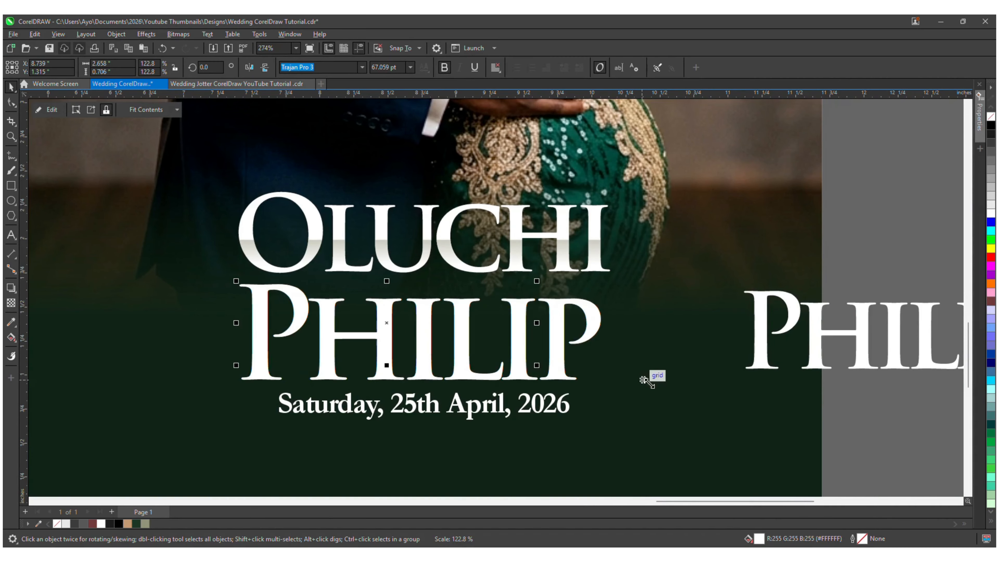
left_click_drag(606, 281, 626, 277)
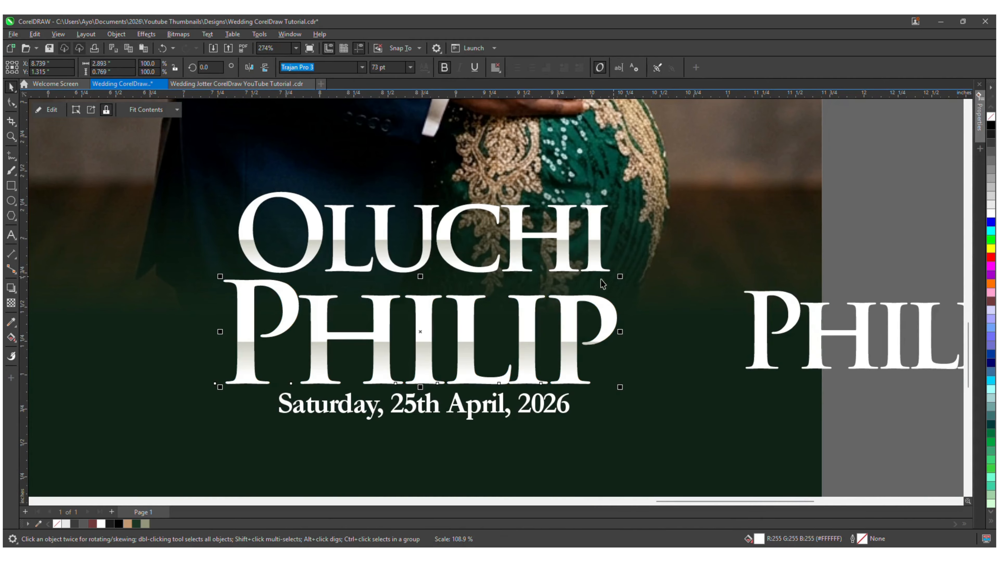
left_click(561, 263, "shift")
left_click(561, 263, "shift")
key("F3")
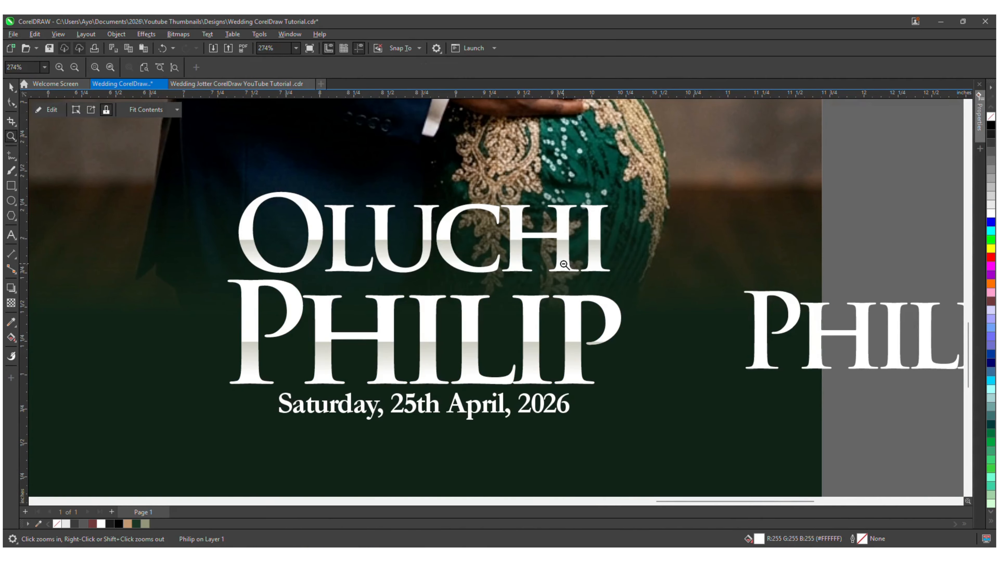
left_click(528, 275, "shift")
scroll(528, 276, "up", 3)
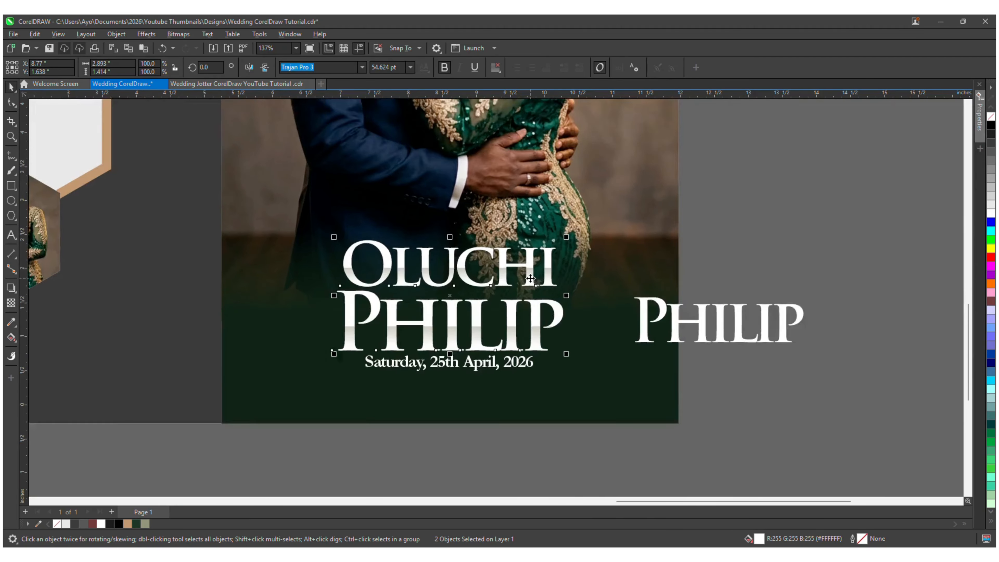
Step: Move both names slightly up, away from the date line
left_click_drag(532, 281, 534, 266)
key("F3")
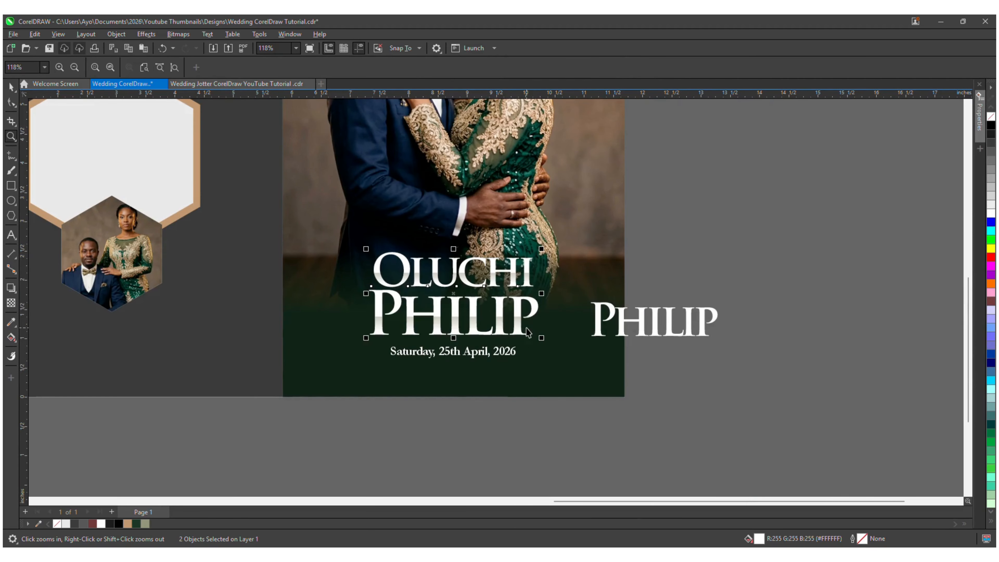
key("F3")
Step: Shrink the gold wedding rings image to about 1.42 in wide and place it over the couple's names on the front cover
left_click(666, 188)
left_click(678, 166)
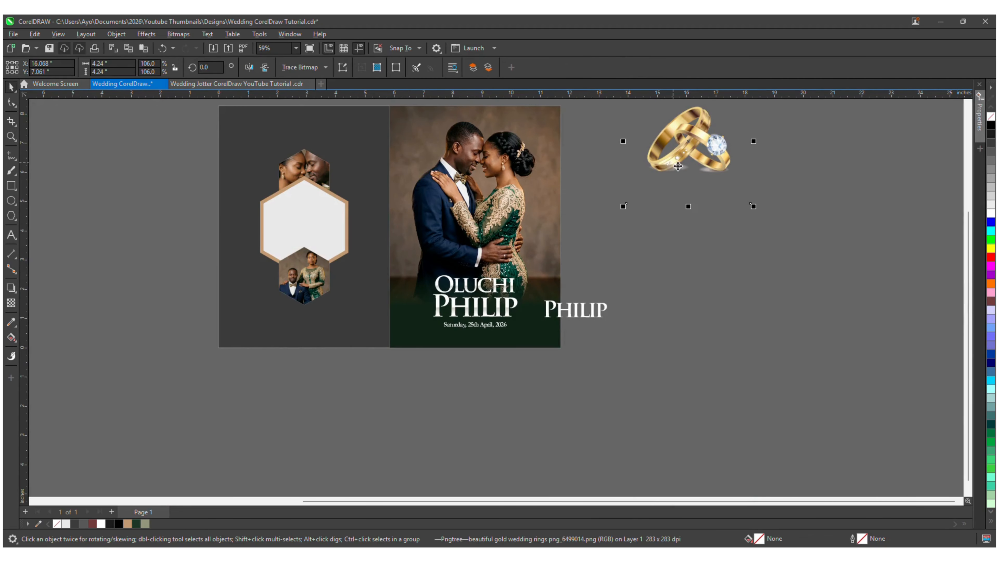
left_click_drag(755, 216, 723, 216)
left_click_drag(538, 268, 470, 308)
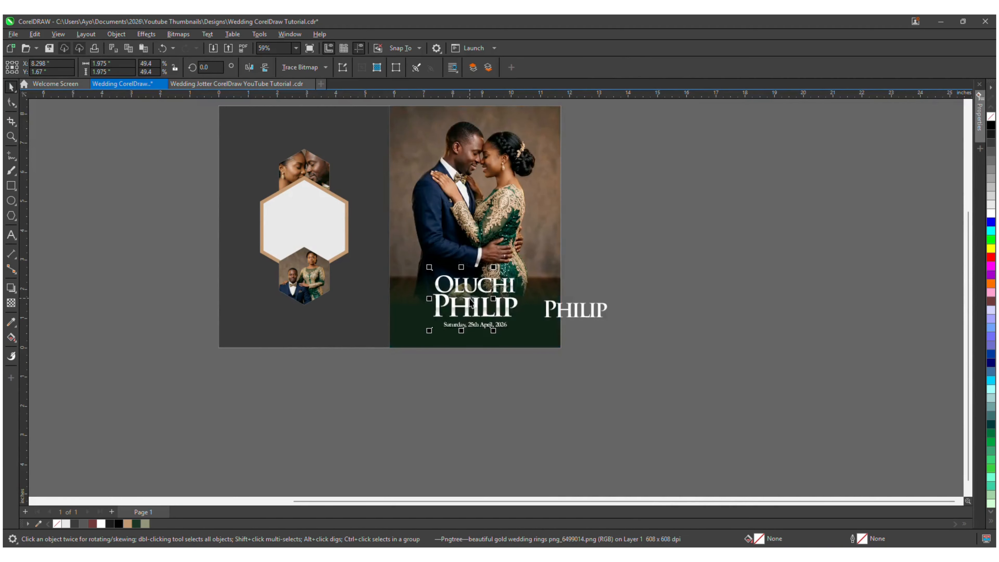
scroll(506, 307, "up", 3)
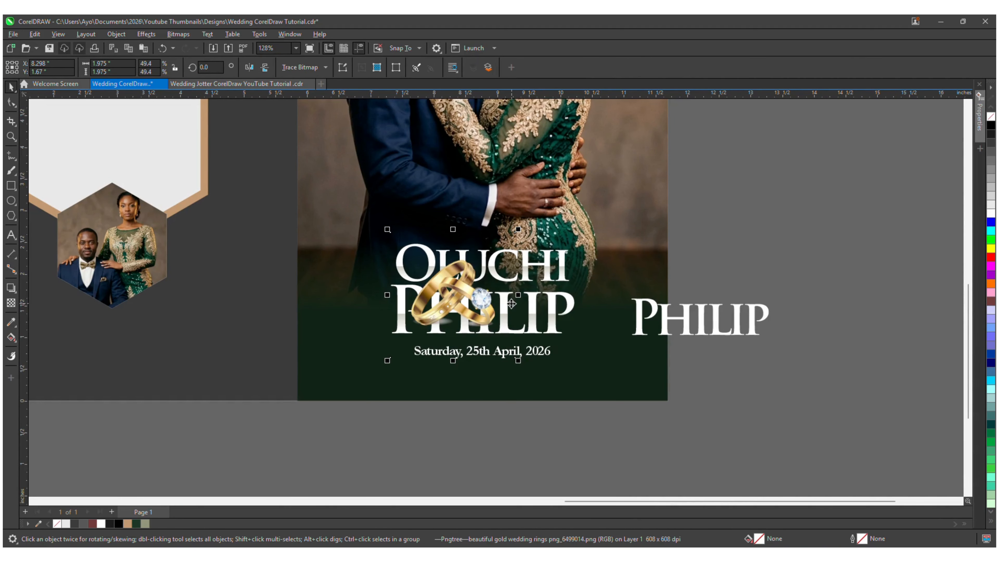
left_click_drag(518, 360, 500, 342)
scroll(451, 292, "up", 3)
Step: Position the rings between the two names and centre them horizontally on the bride's name
left_click_drag(452, 292, 556, 278)
left_click(702, 232, "shift")
key("c")
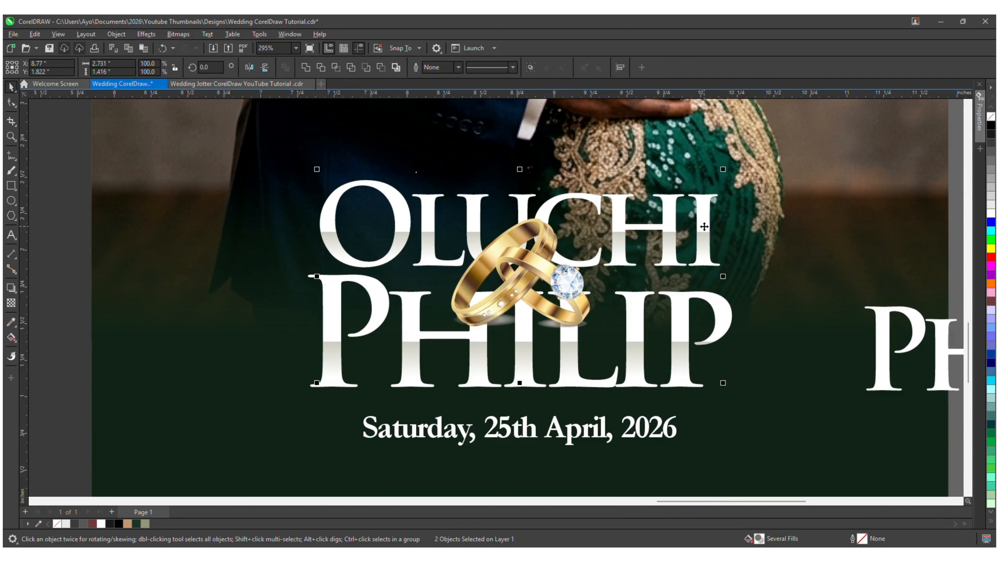
left_click(701, 232, "shift")
key("z")
Step: Crop the empty margins of the rings image close to the rings with the Shape tool
key("F3")
left_click_drag(759, 220, 599, 294)
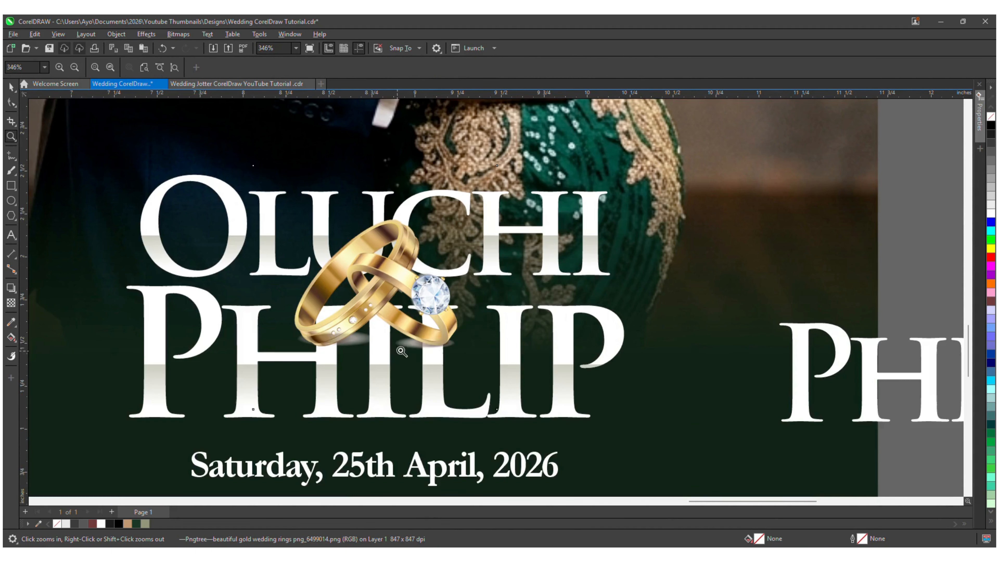
key("space")
key("F10")
left_click_drag(242, 150, 494, 216)
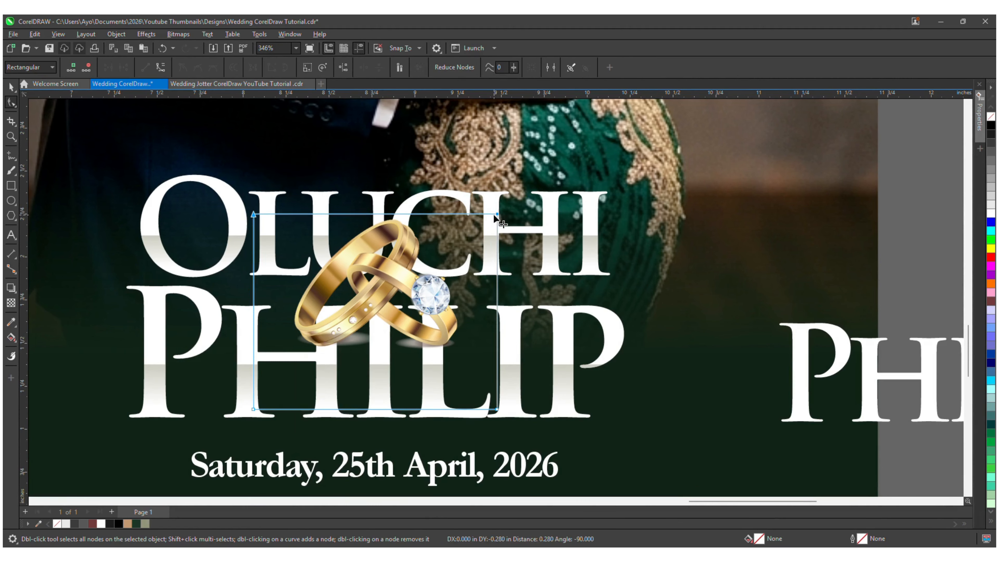
left_click_drag(227, 188, 302, 450)
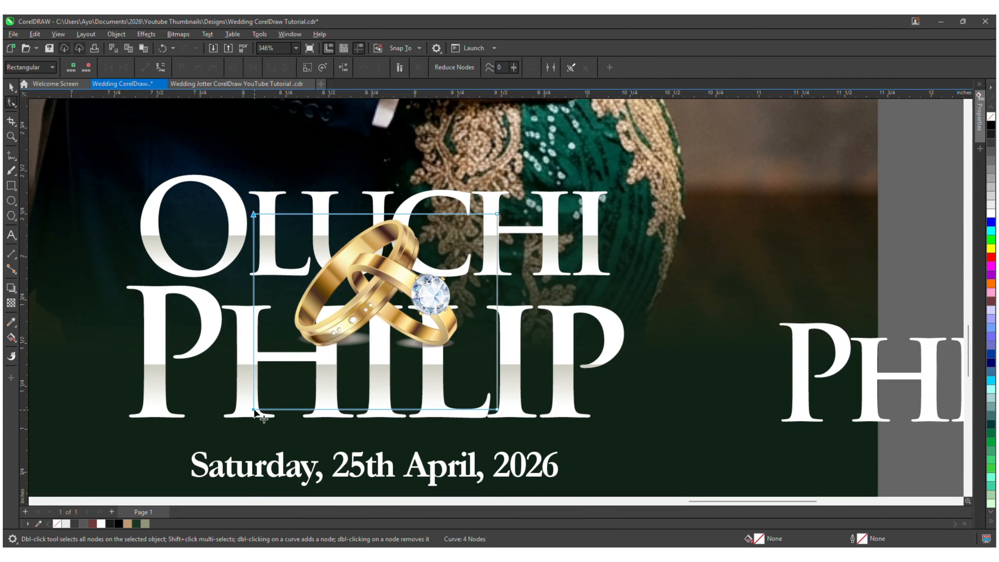
left_click_drag(255, 410, 292, 409)
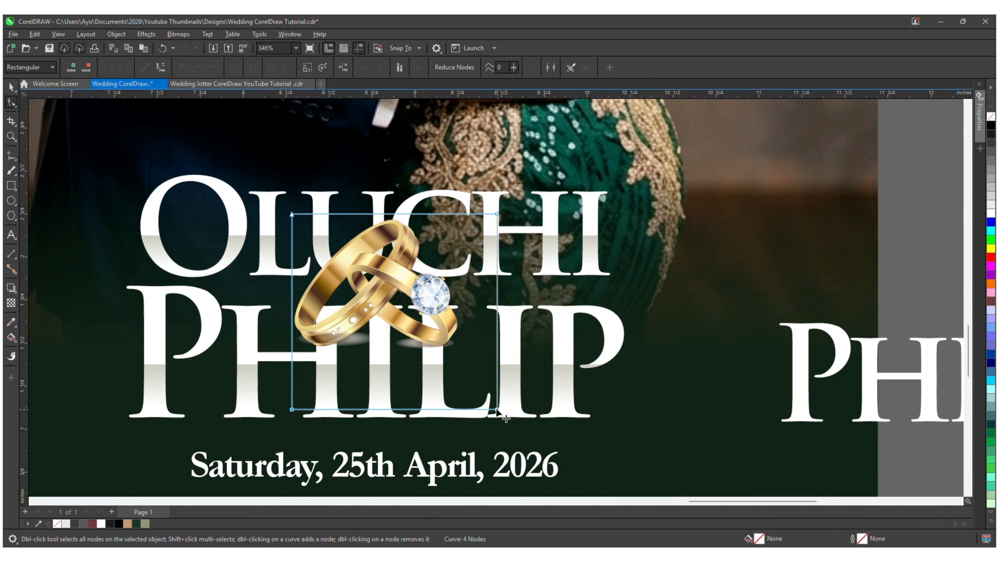
left_click_drag(496, 410, 443, 342)
key("space")
Step: Resize the cropped rings to about 0.52 by 0.44 in, placed between the two names
scroll(467, 363, "down", 3)
scroll(435, 338, "up", 2)
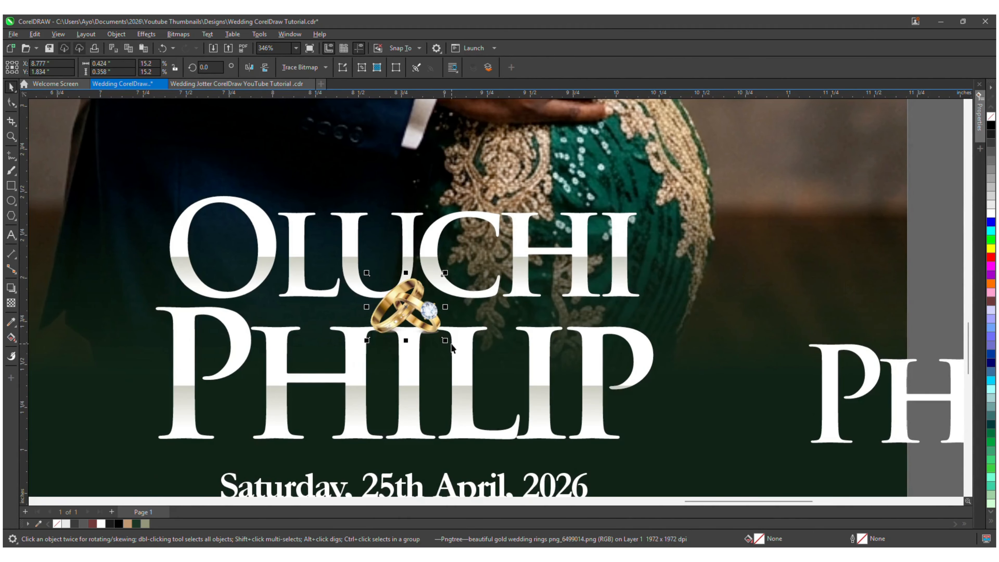
scroll(452, 347, "down", 4)
scroll(449, 348, "up", 5)
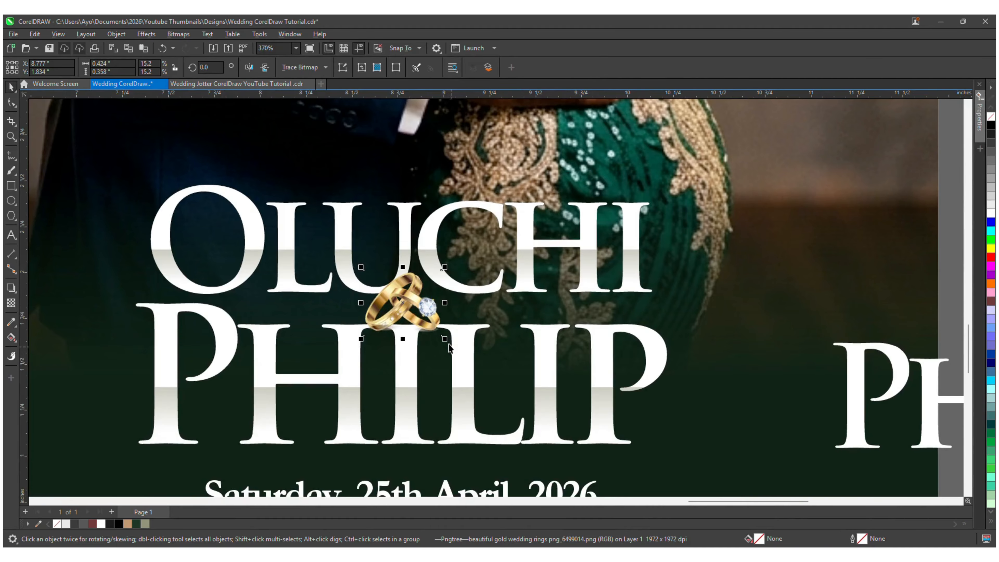
left_click_drag(445, 339, 455, 347)
scroll(455, 346, "down", 5)
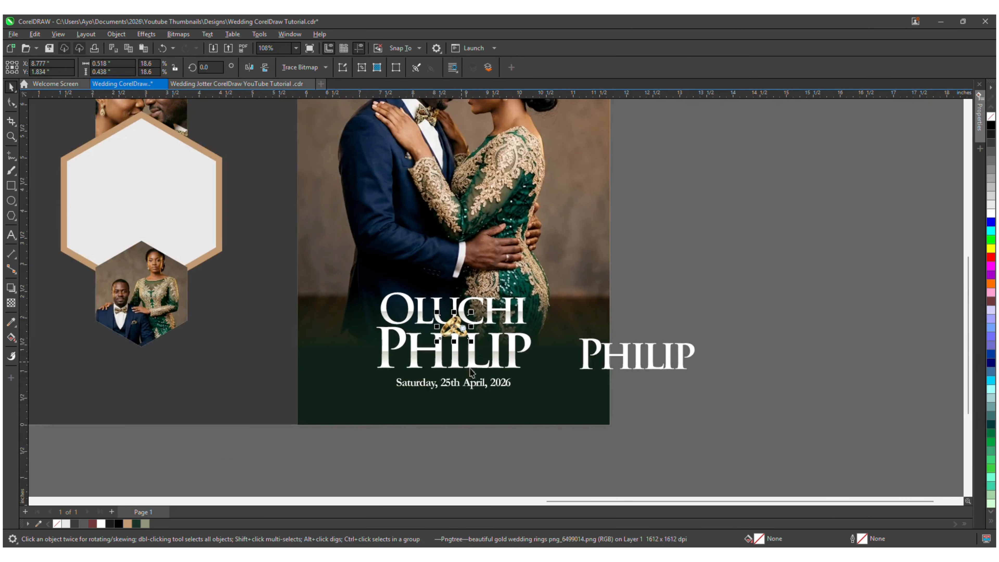
Step: Delete the spare unshaded groom's name beside the page
left_click(648, 405)
left_click_drag(720, 319, 575, 375)
key("Delete")
Step: Copy the upper rose cluster from the reference design's front cover onto the new design's back cover
key("F4")
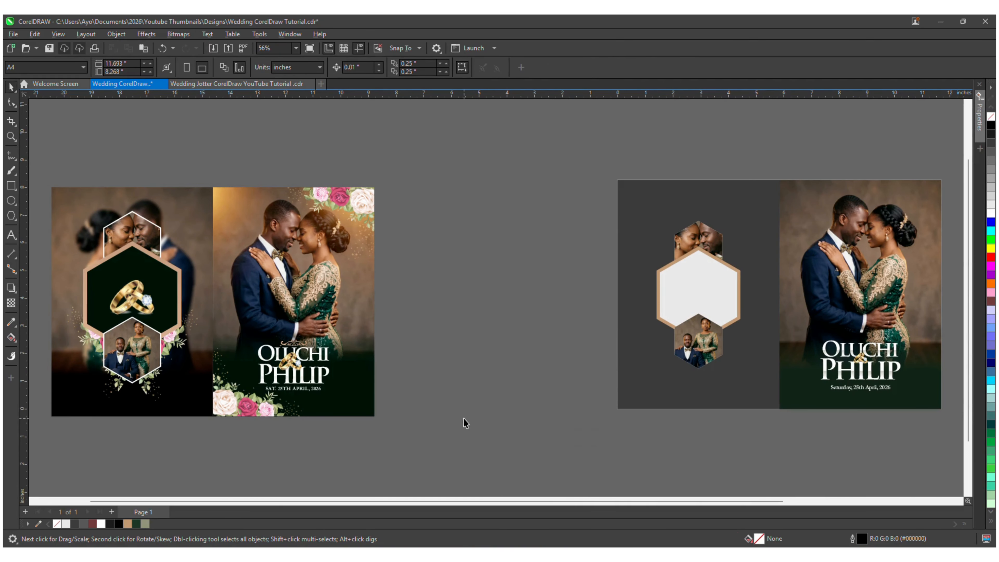
left_click(297, 354)
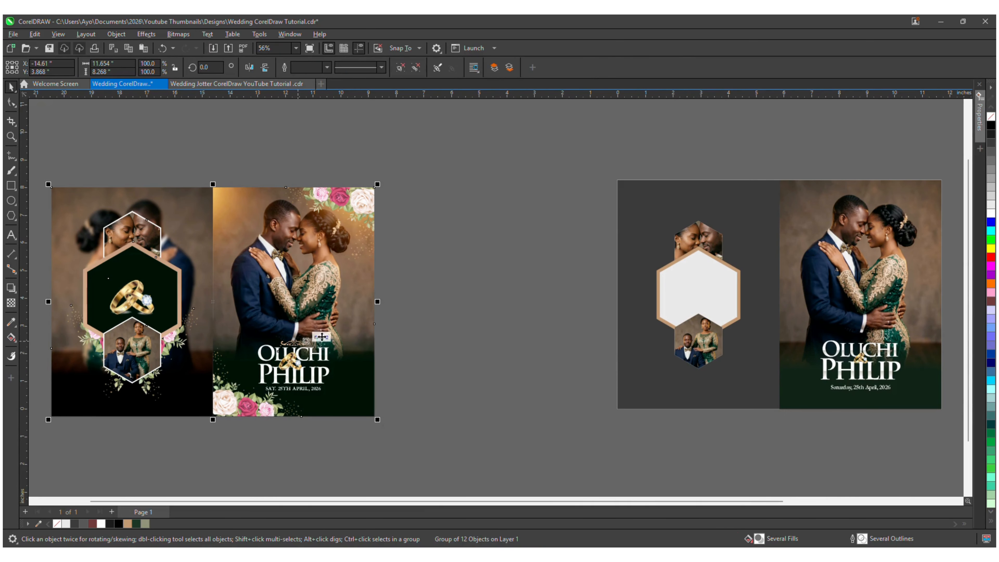
left_click(423, 175)
left_click(354, 227, "ctrl")
left_click_drag(353, 210, 681, 211)
scroll(493, 230, "right", 3)
scroll(491, 242, "right", 2)
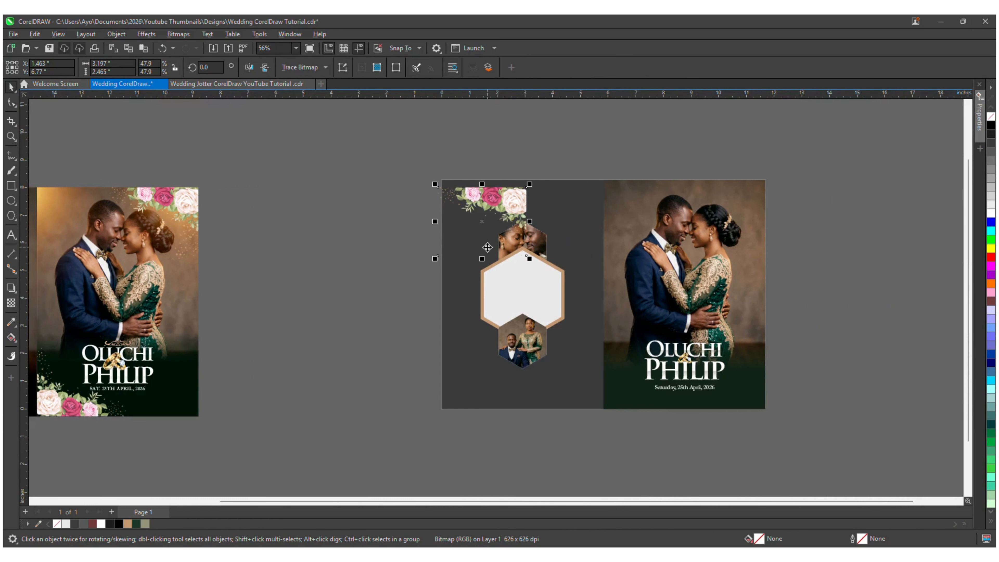
Step: Align the copied rose cluster to the right and top edges of the front cover
left_click(707, 223, "shift")
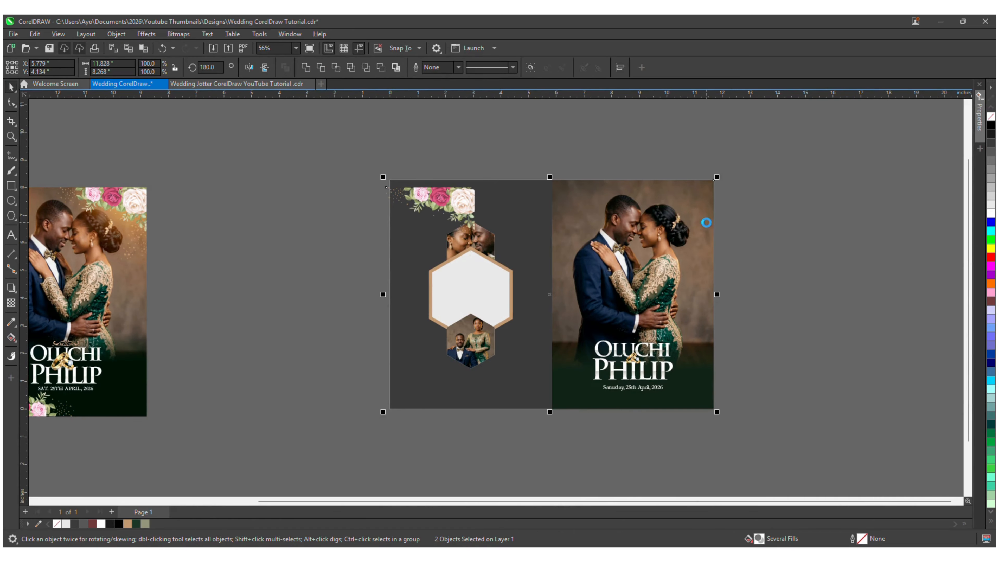
key("r")
key("t")
left_click(761, 229)
left_click(704, 204)
scroll(690, 199, "up", 2)
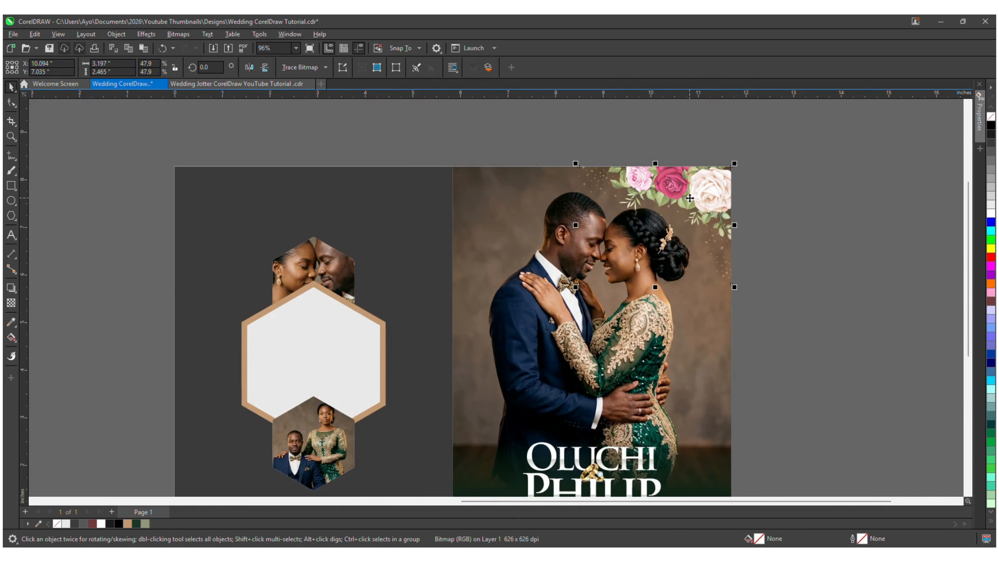
Step: Duplicate the rose cluster downward, mirror the copy vertically and align it to the front cover's bottom edge
scroll(689, 198, "down", 3)
left_click_drag(697, 152, 698, 324)
scroll(706, 317, "down", 2)
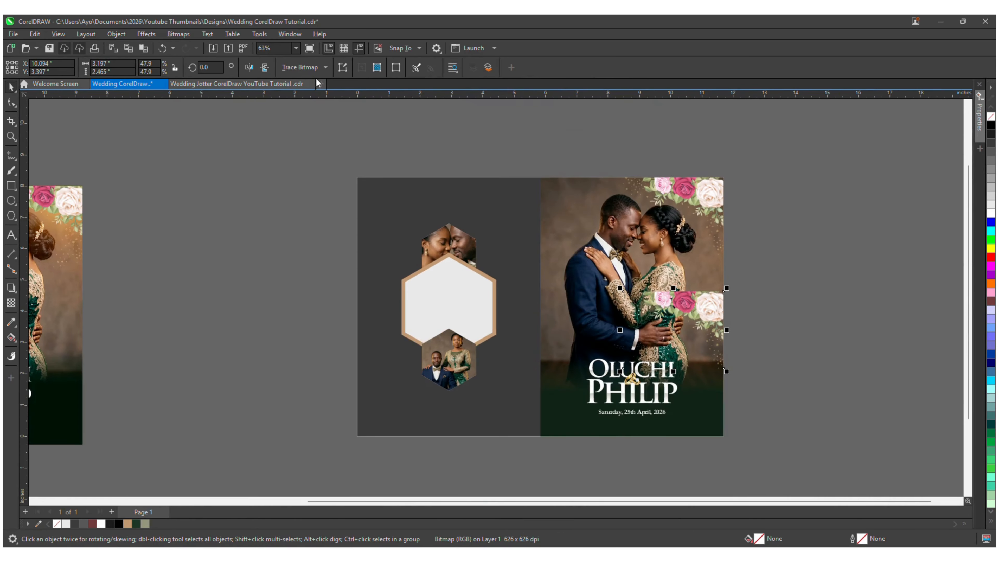
left_click(266, 69)
key("b")
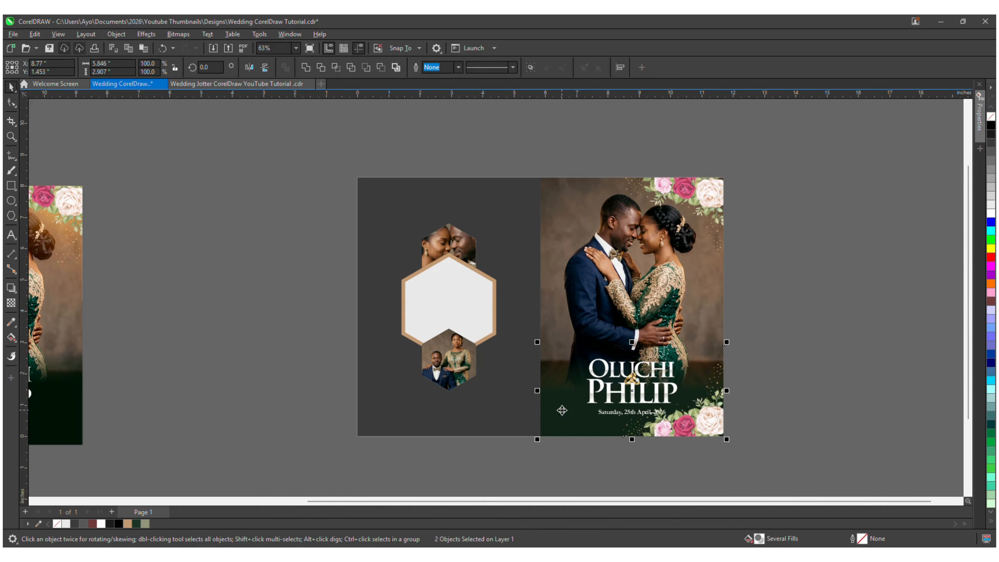
scroll(760, 437, "down", 2)
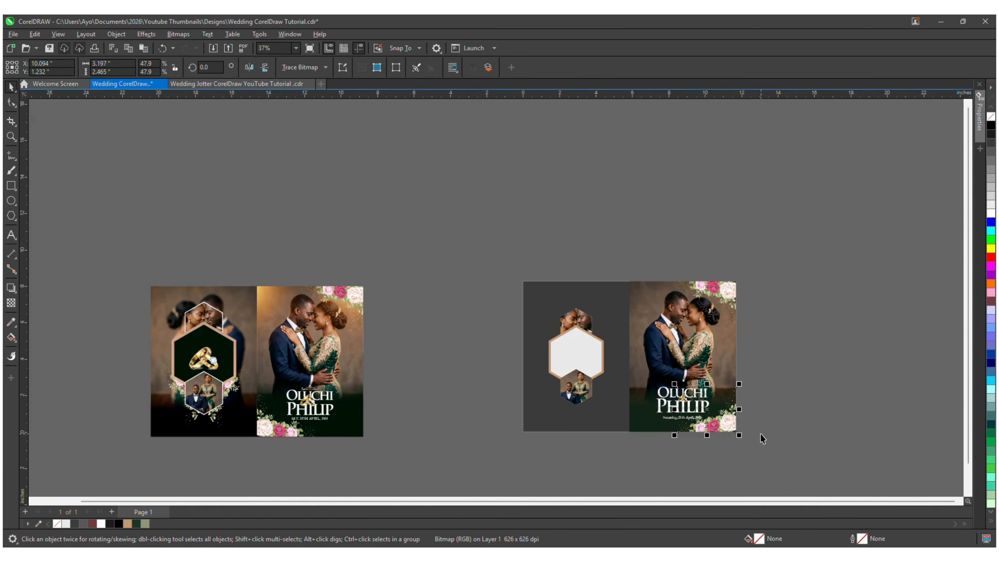
Step: Shrink the lower rose cluster to about 2.66 by 2.05 in, mirror it horizontally and align it to the front cover's left edge
scroll(762, 439, "up", 2)
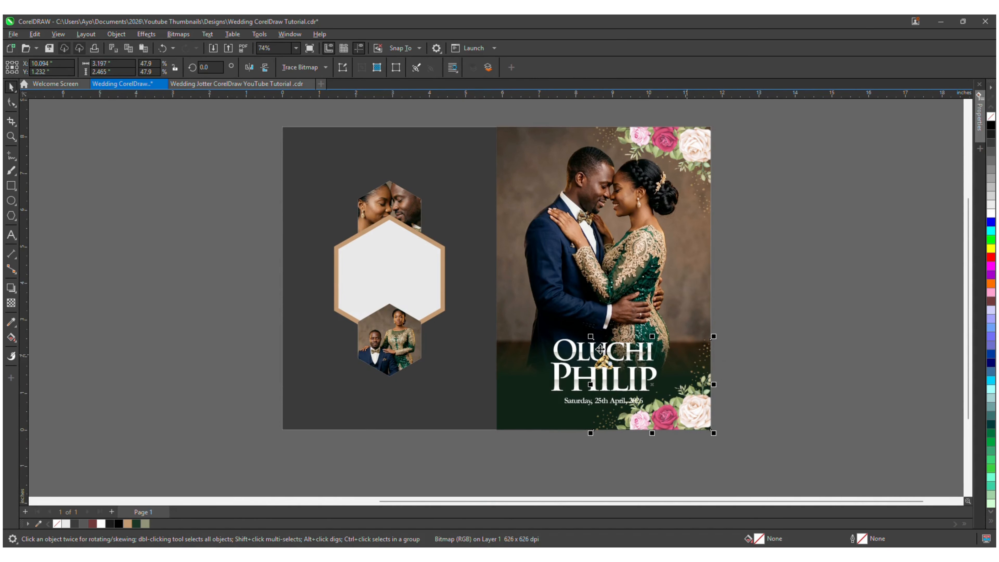
left_click_drag(591, 334, 613, 350)
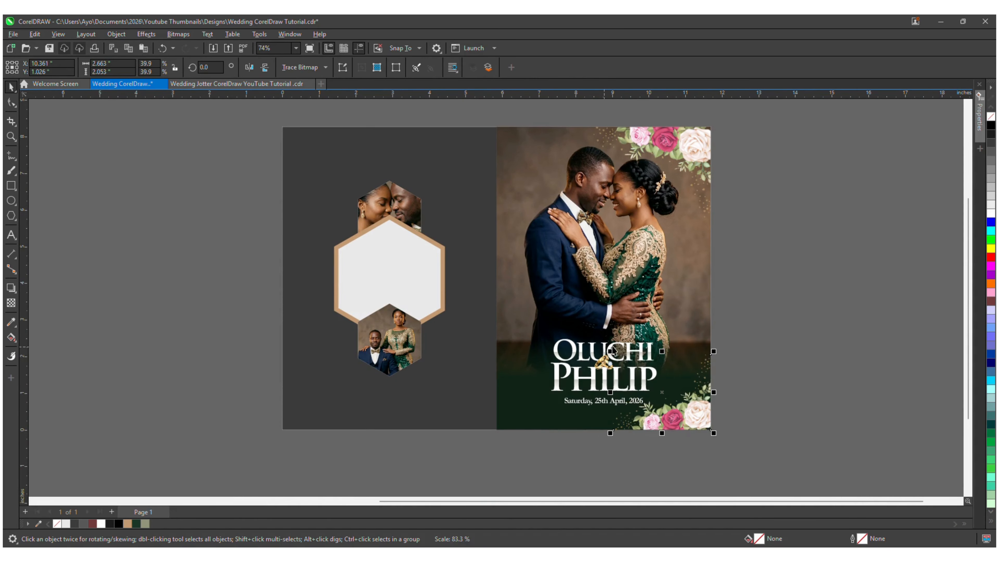
left_click(248, 68)
left_click_drag(650, 415, 539, 409)
left_click(515, 287, "shift")
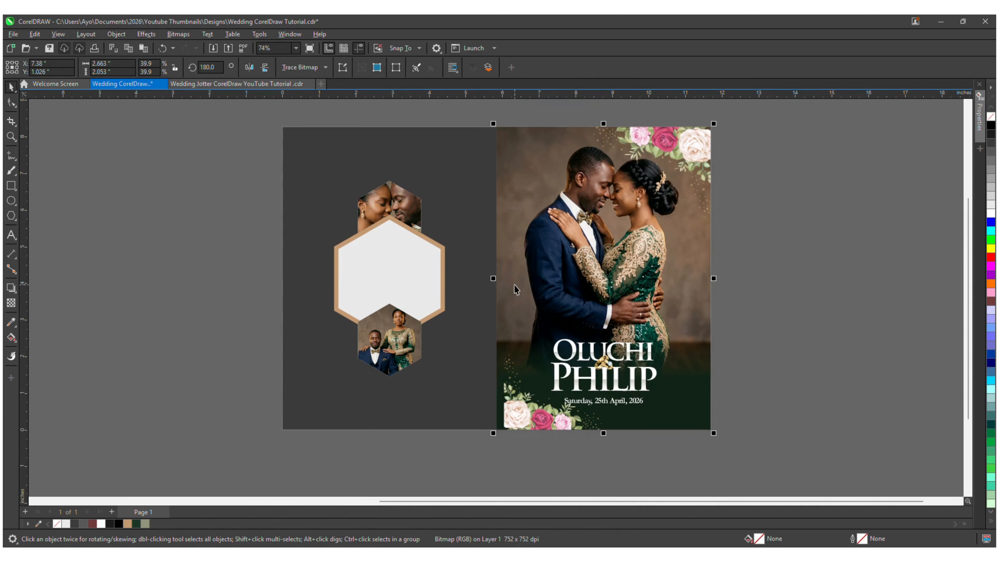
key("l")
left_click(515, 286, "shift")
Step: Shrink the upper rose cluster to about 2.69 by 2.07 in, keeping it in the front cover's top-right corner
left_click(653, 169)
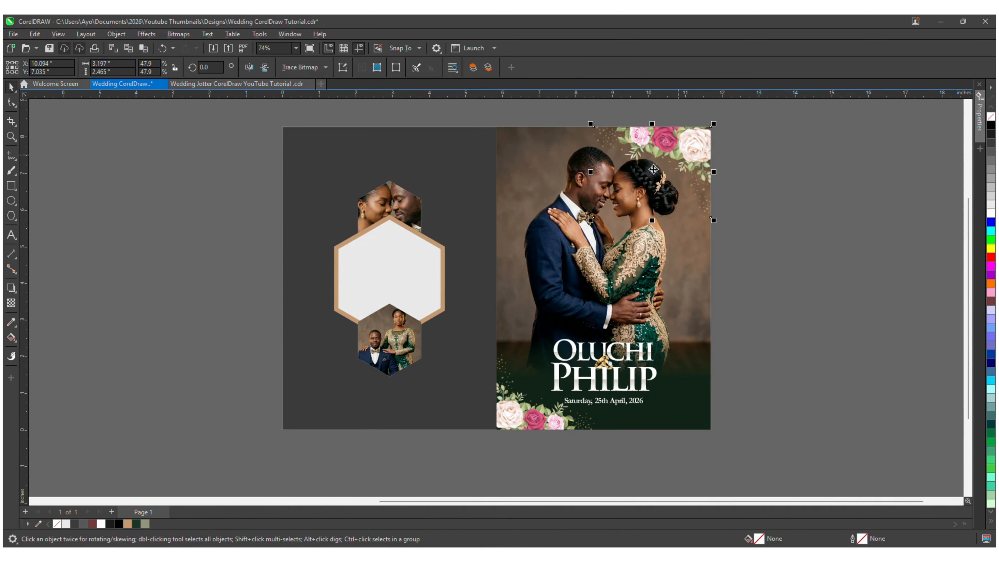
left_click_drag(592, 221, 609, 203)
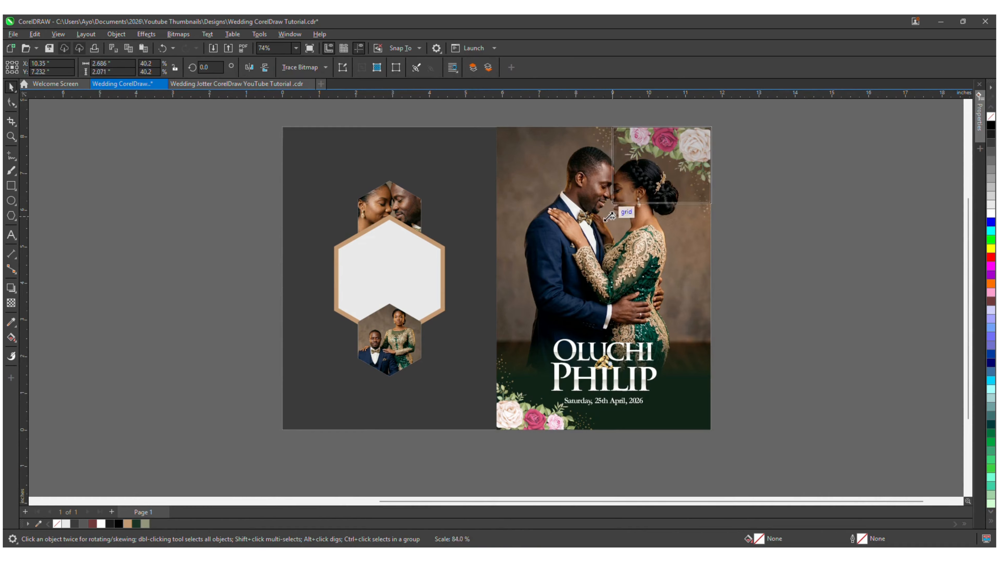
left_click(807, 200)
Step: Move the dark grey back-cover rectangle off the page to the left
scroll(800, 229, "down", 2)
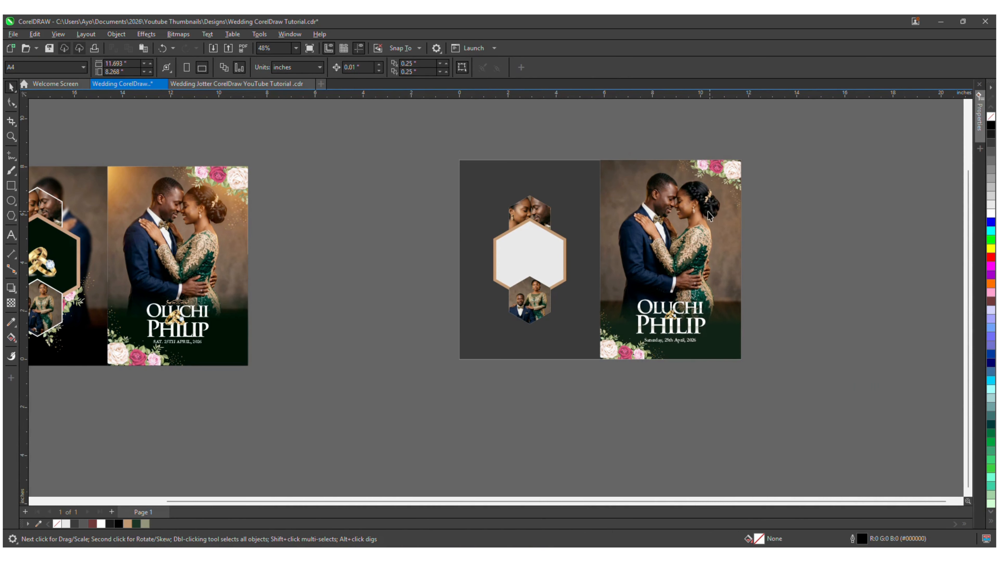
left_click(591, 182)
scroll(591, 181, "up", 2)
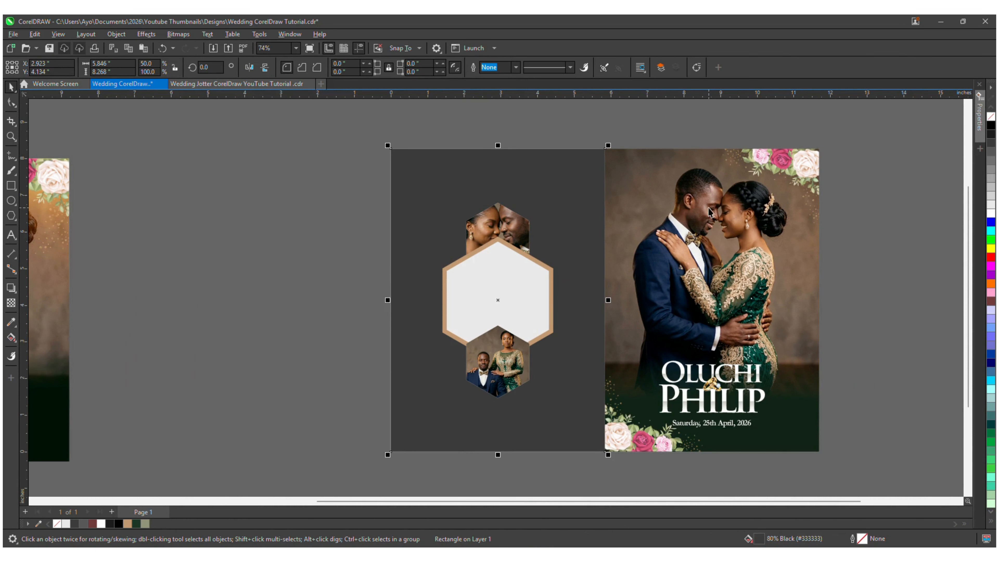
left_click_drag(594, 191, 316, 193)
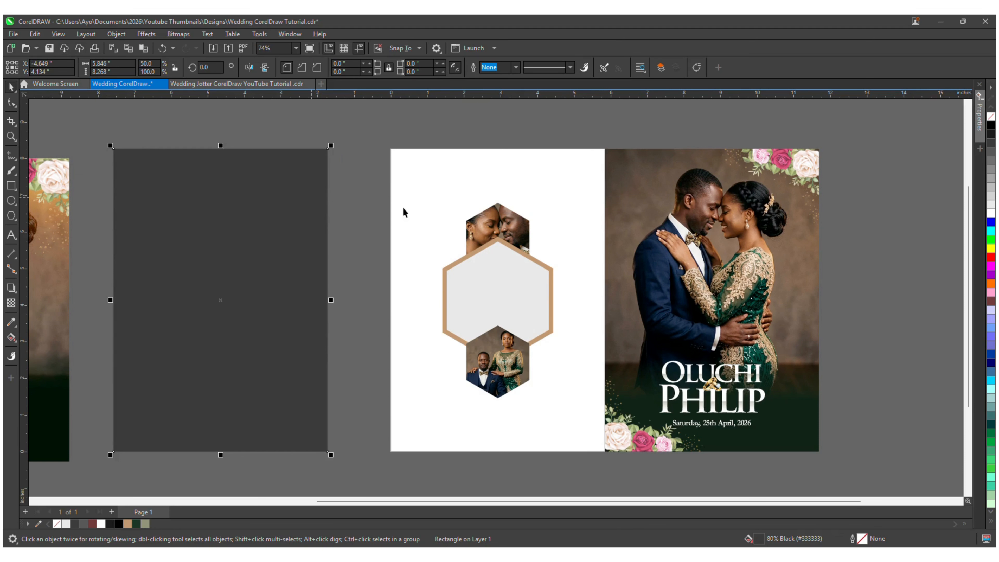
Step: Place a horizontally mirrored copy of the front cover's PowerClip photo on the back cover, behind the hexagons and without the green gradient
left_click(754, 215)
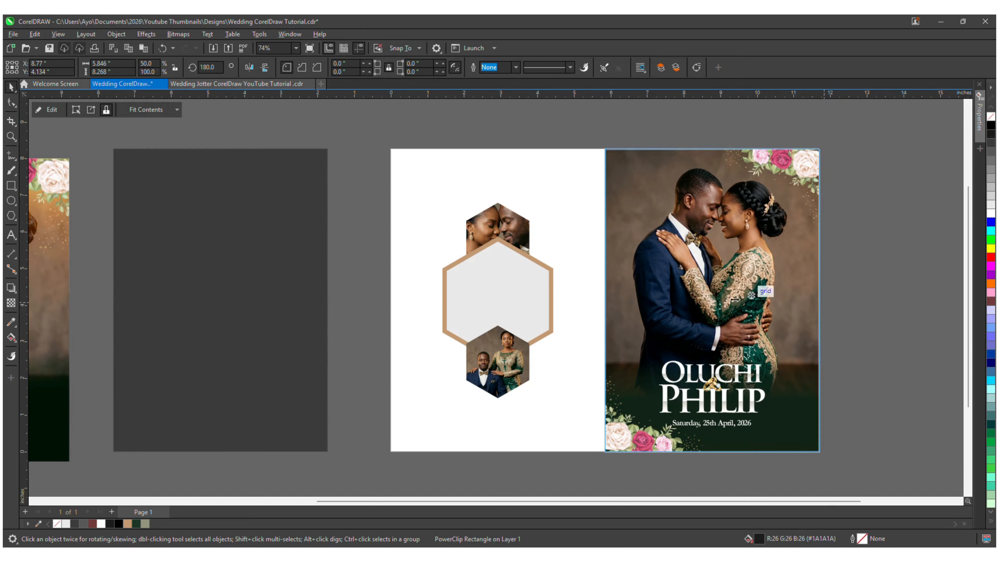
left_click_drag(735, 299, 539, 302)
left_click_drag(438, 326, 439, 326)
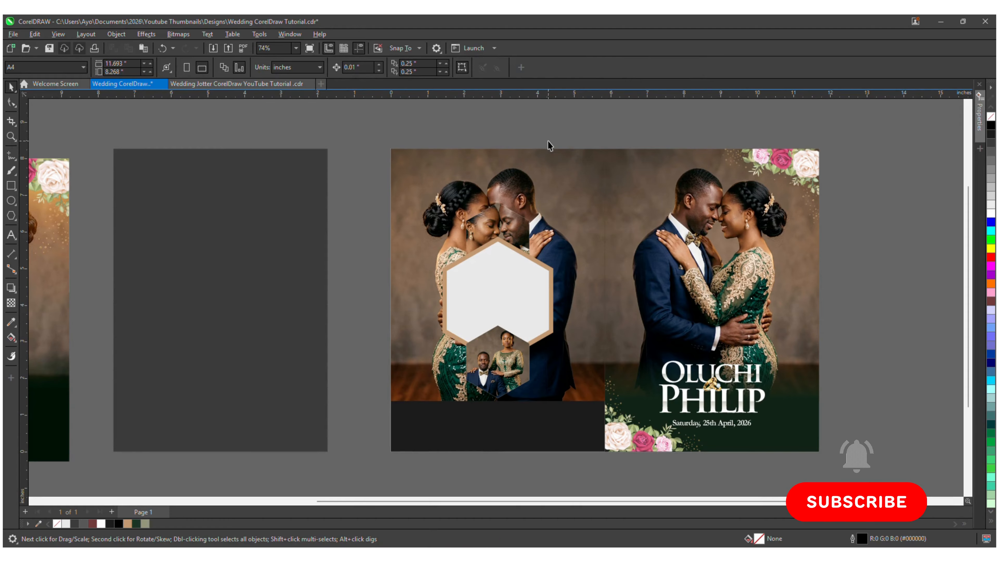
Step: Apply a Gaussian Blur with radius 5.0 to the couple photo inside the back cover's PowerClip
left_click(543, 194, "ctrl")
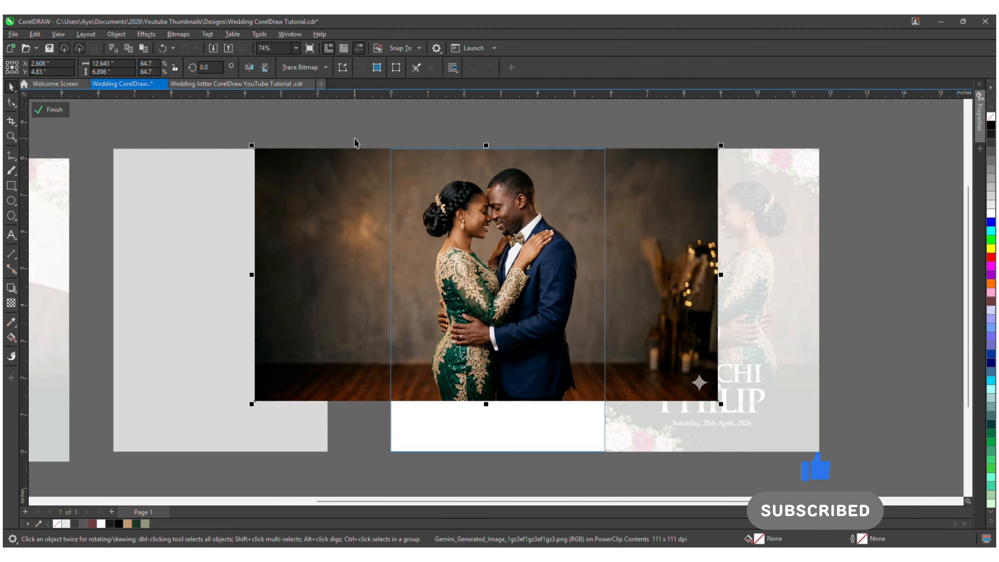
left_click(146, 35)
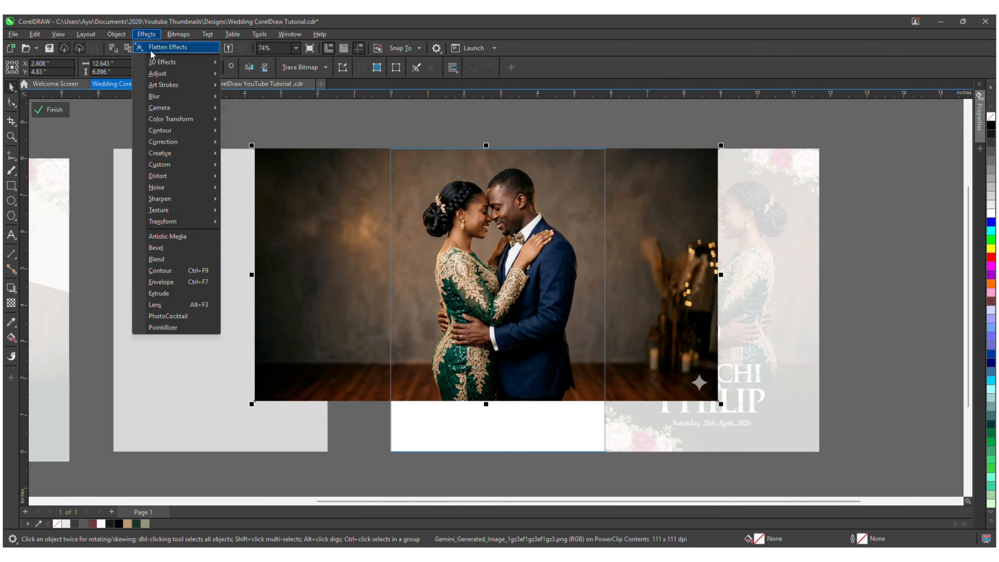
mouse_move(204, 74)
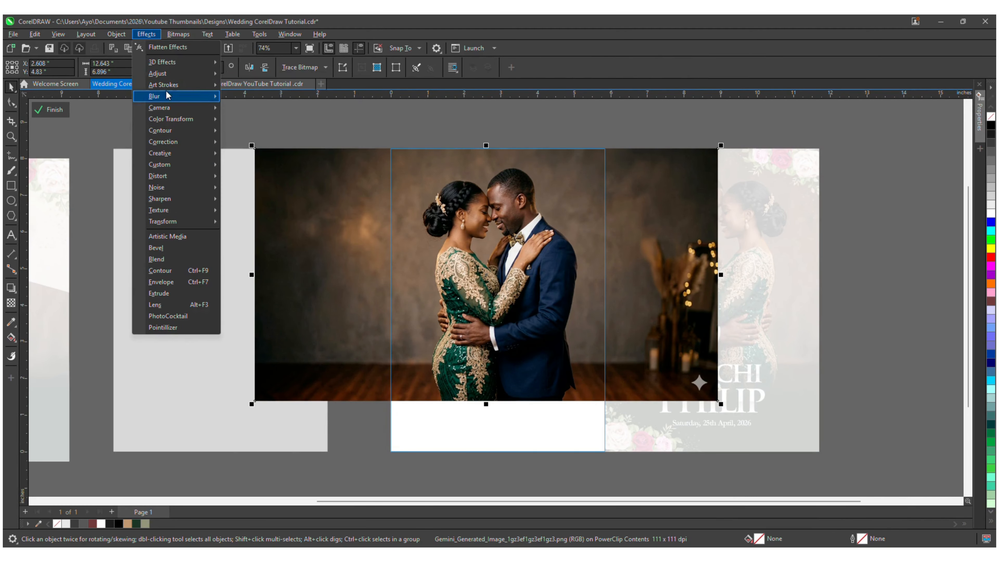
mouse_move(168, 99)
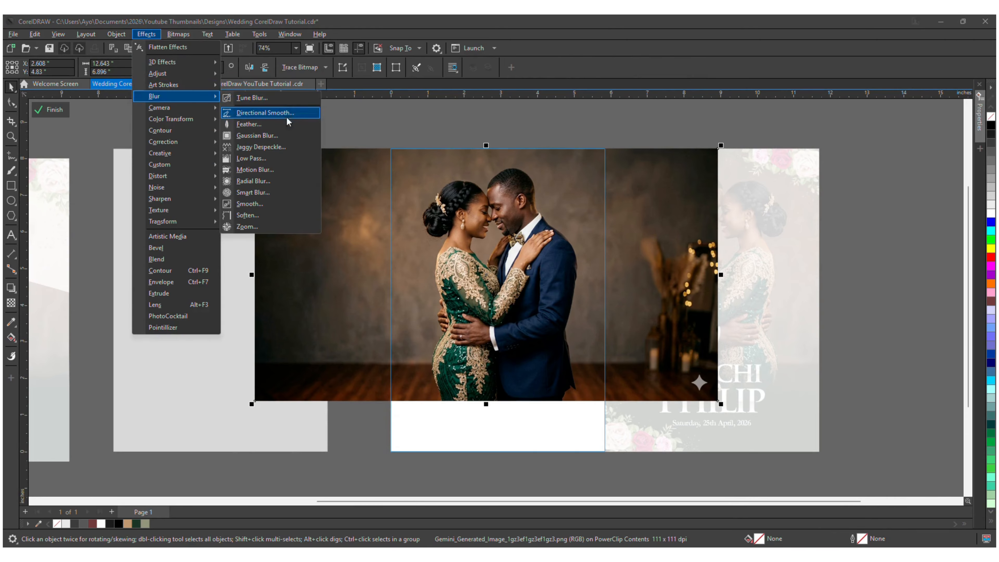
left_click(261, 136)
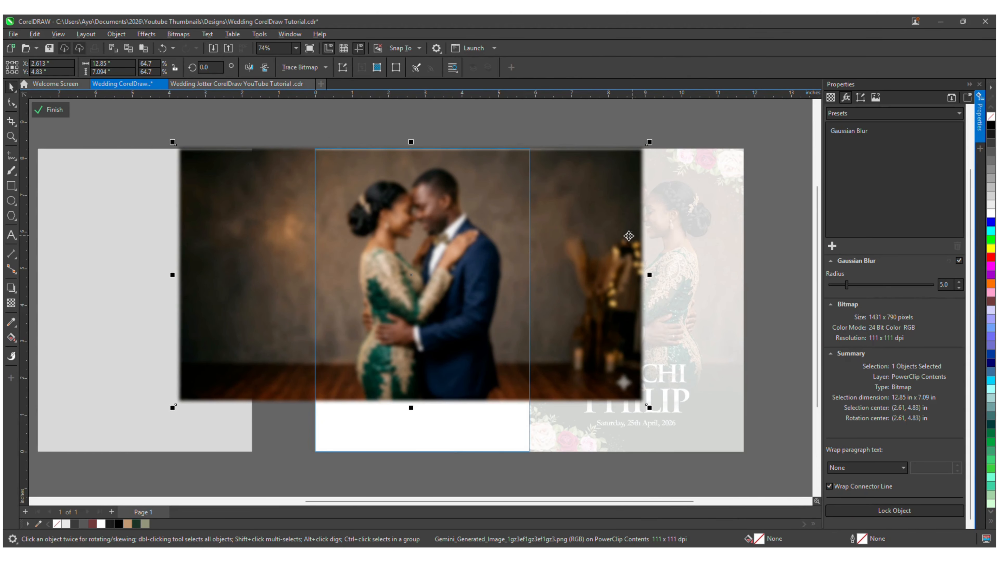
Step: Set the back cover photo's Gaussian Blur radius to 8.3 and finish editing its PowerClip
left_click(863, 287)
left_click(854, 286)
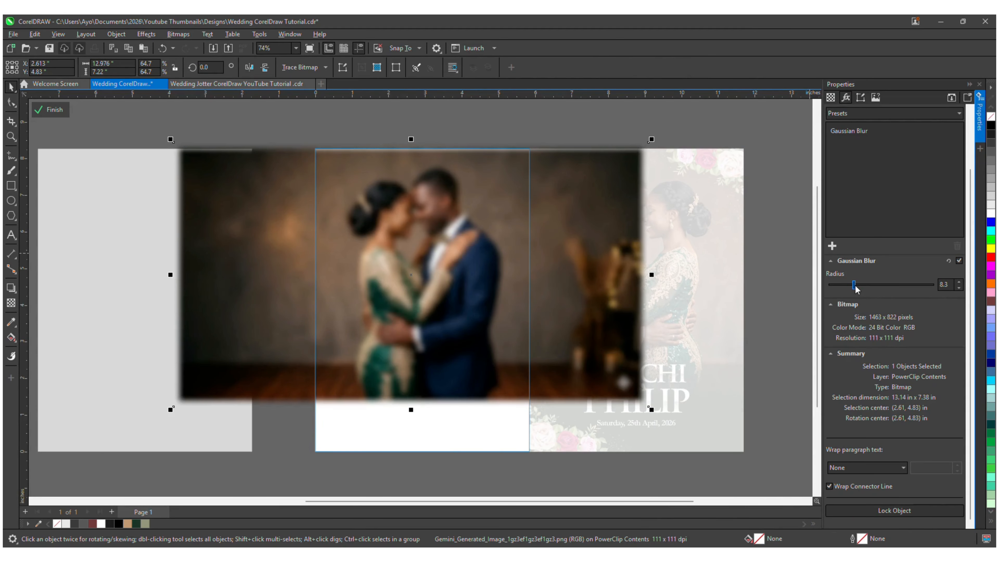
left_click(727, 128, "ctrl")
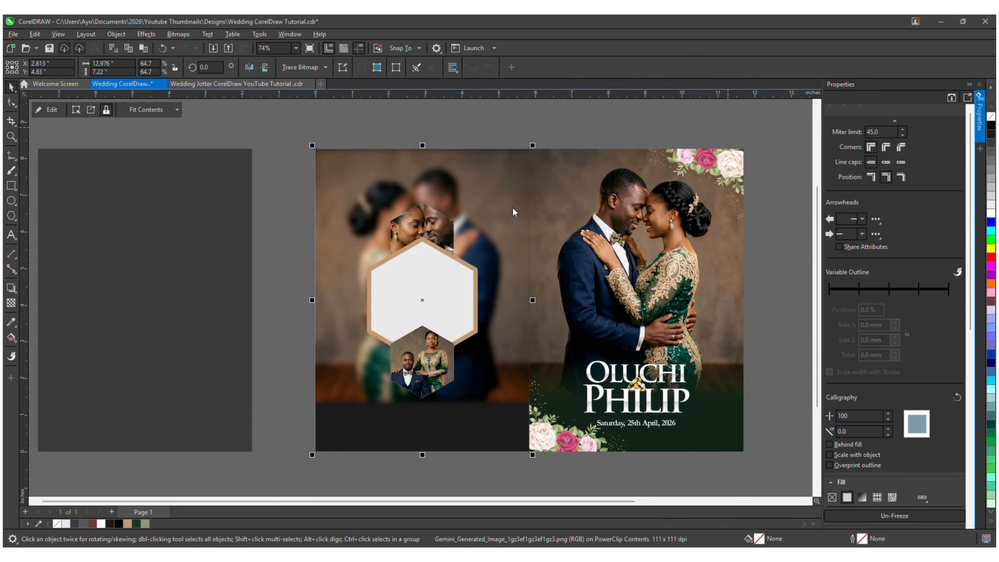
scroll(507, 197, "down", 4)
left_click(501, 182)
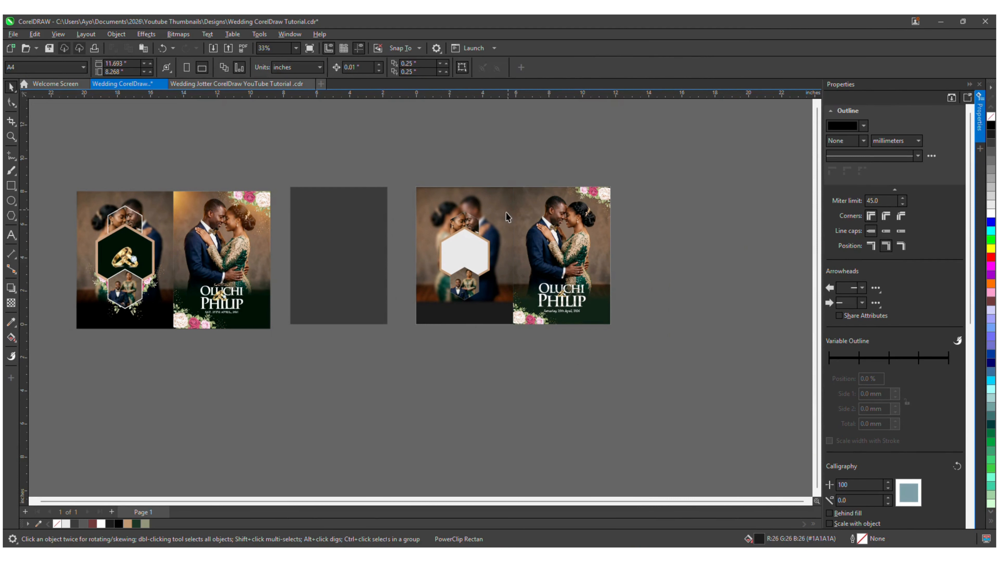
Step: Paste a copy of the front cover's green gradient rectangle into the back cover's PowerClip, centred horizontally on the couple photo
left_click(502, 218, "ctrl")
left_click(466, 146, "ctrl")
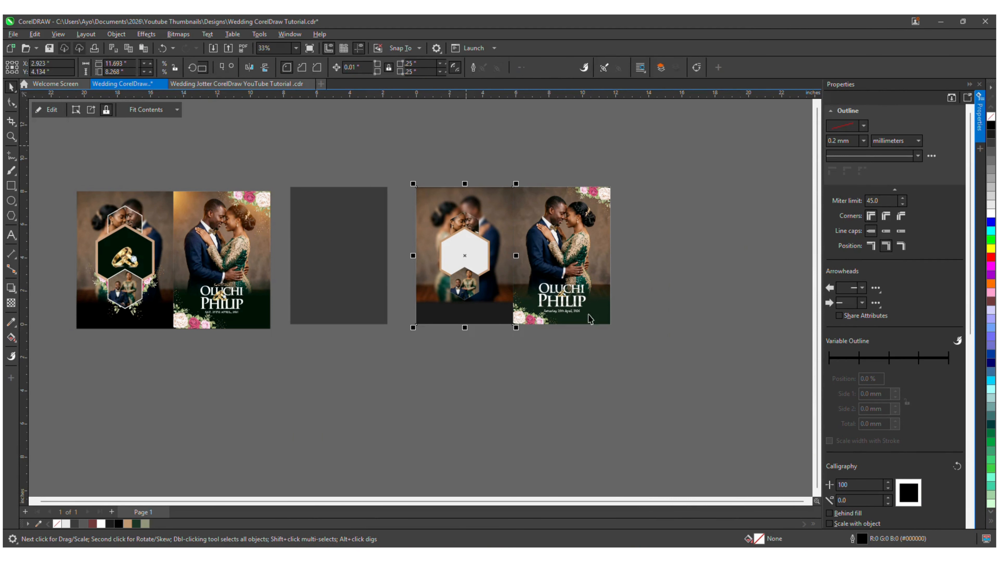
left_click(601, 315)
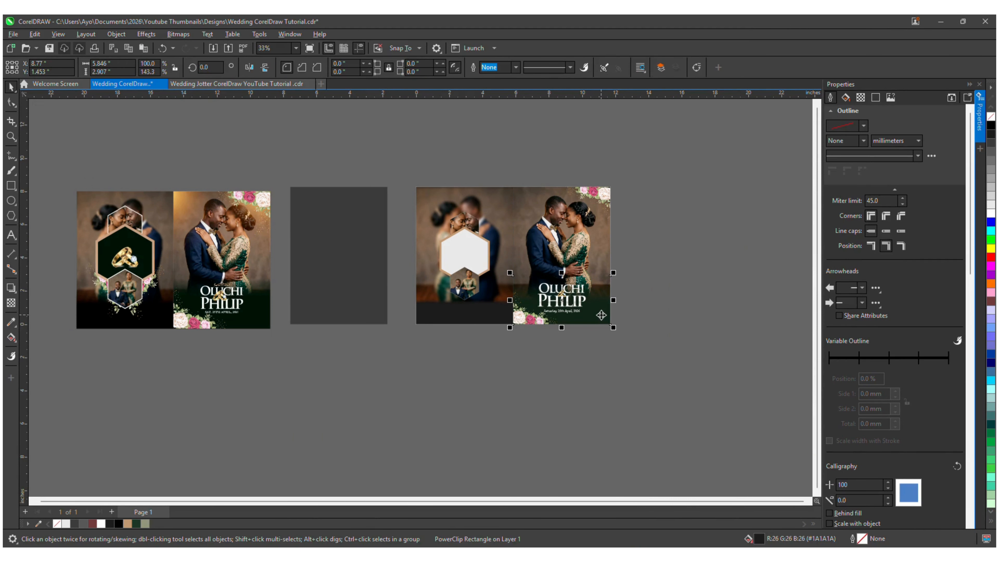
left_click(493, 204, "ctrl")
key("ctrl+v")
left_click(505, 201, "shift")
key("c")
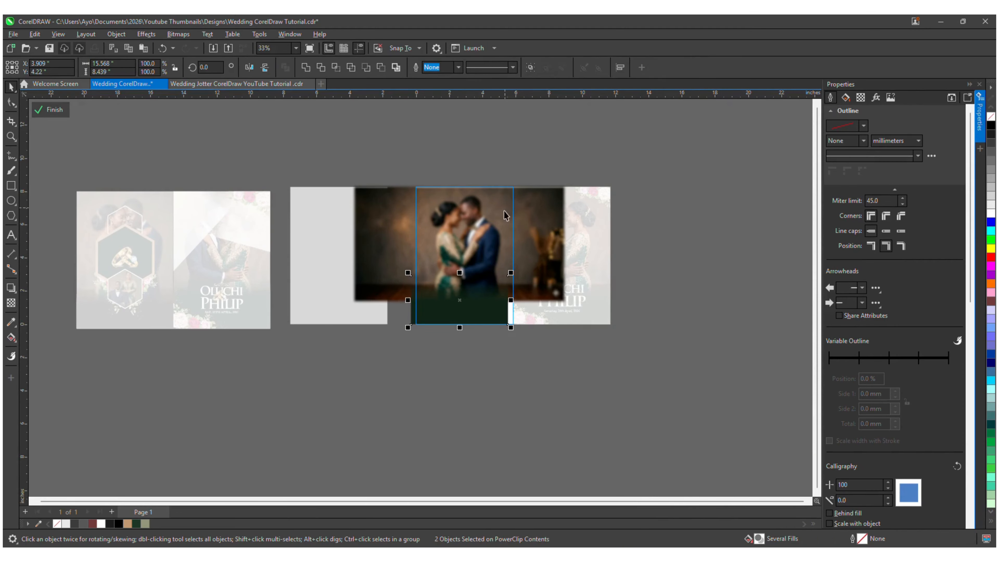
Step: Stretch the pasted green rectangle to about 7.42 by 8.96 in so it covers the whole back cover
left_click_drag(510, 300, 537, 300)
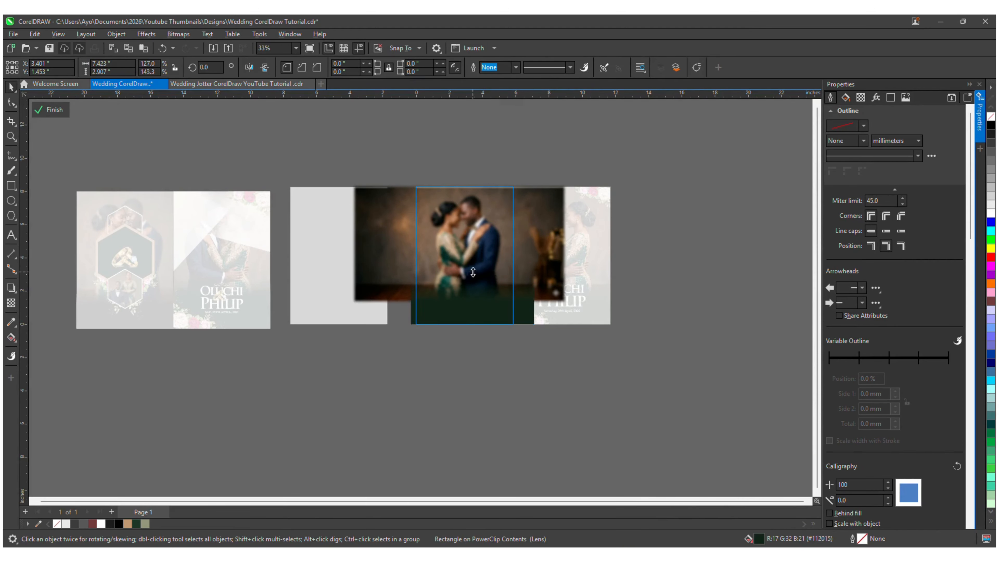
left_click_drag(472, 273, 460, 171)
scroll(459, 171, "up", 1)
Step: Replace the green rectangle's gradient transparency with a uniform transparency and finish editing the back cover's PowerClip
left_click(11, 303)
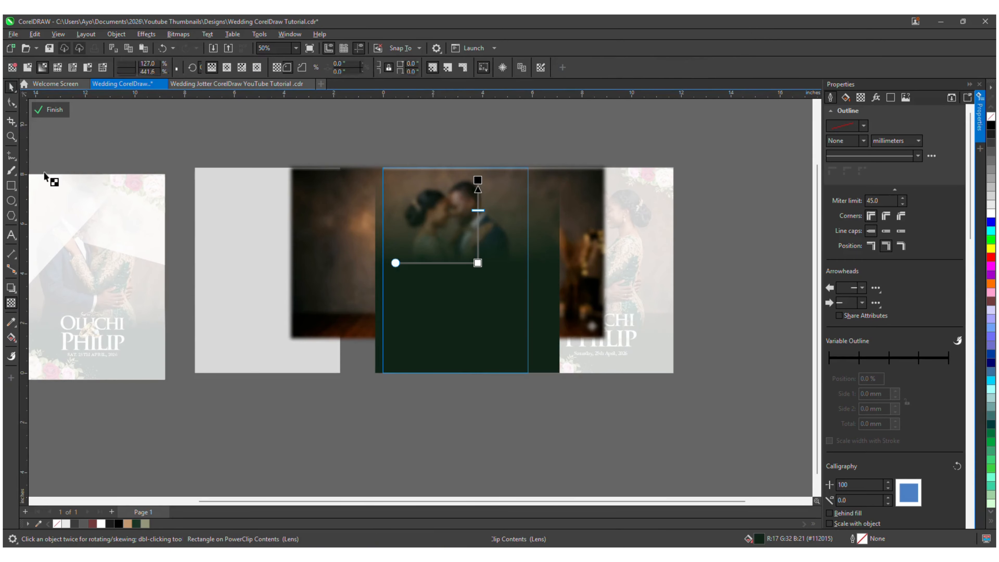
left_click(12, 67)
left_click(27, 67)
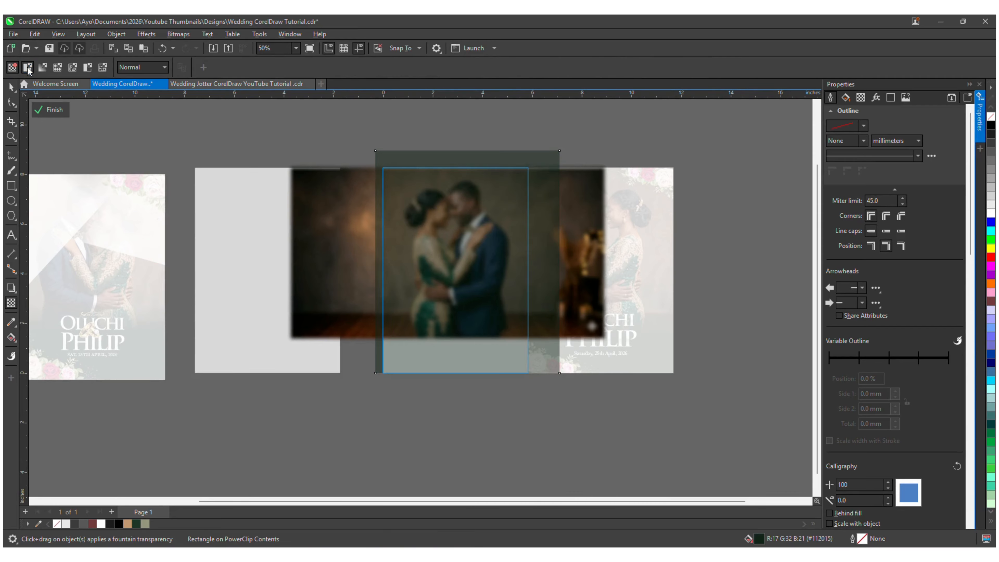
left_click_drag(223, 69, 230, 72)
left_click(12, 92)
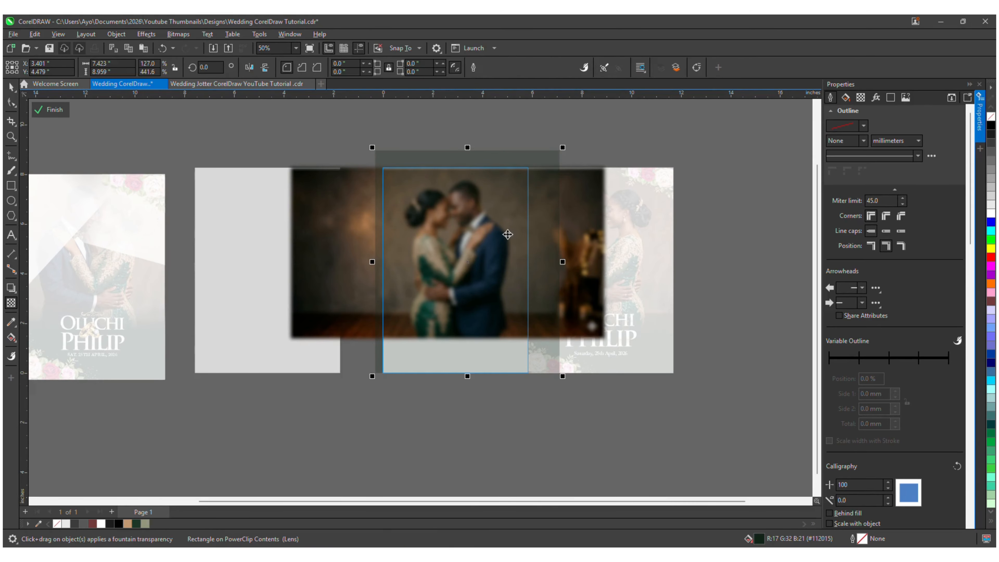
left_click_drag(528, 223, 519, 222)
left_click(608, 146, "ctrl")
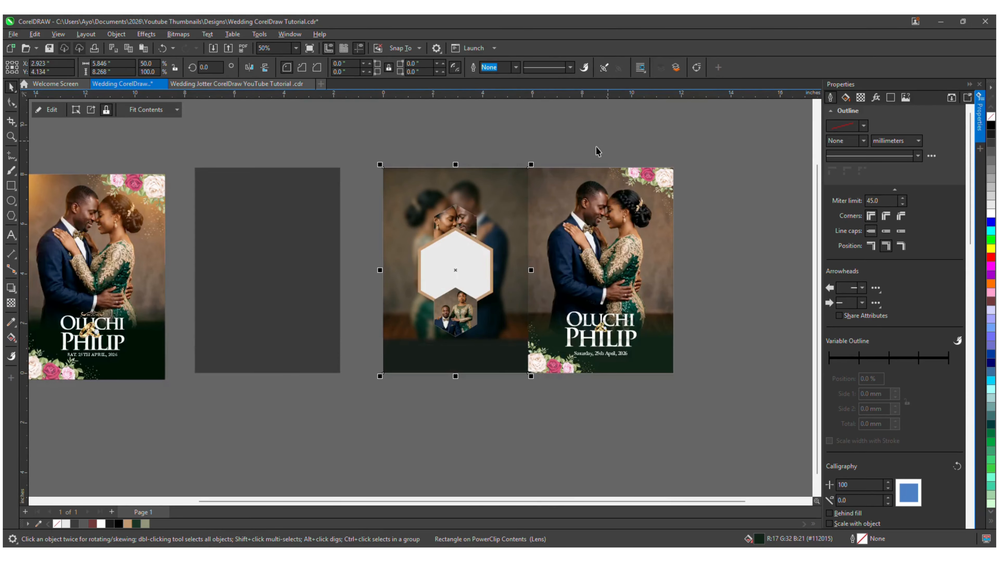
Step: Give the two small photo hexagons on the back cover a 0.75 mm white outline
scroll(474, 232, "up", 3)
scroll(474, 236, "down", 3)
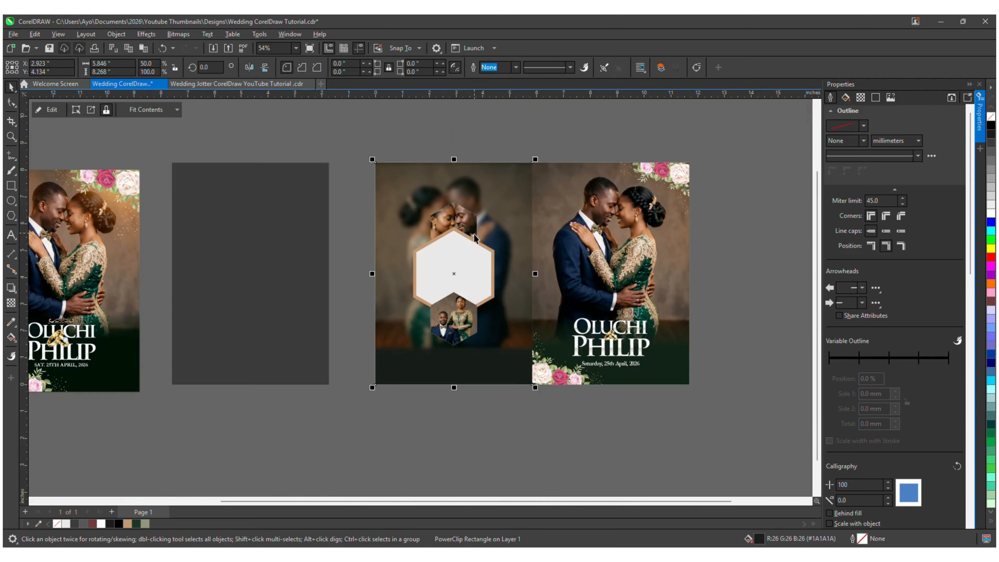
left_click(470, 231)
left_click(457, 319, "shift")
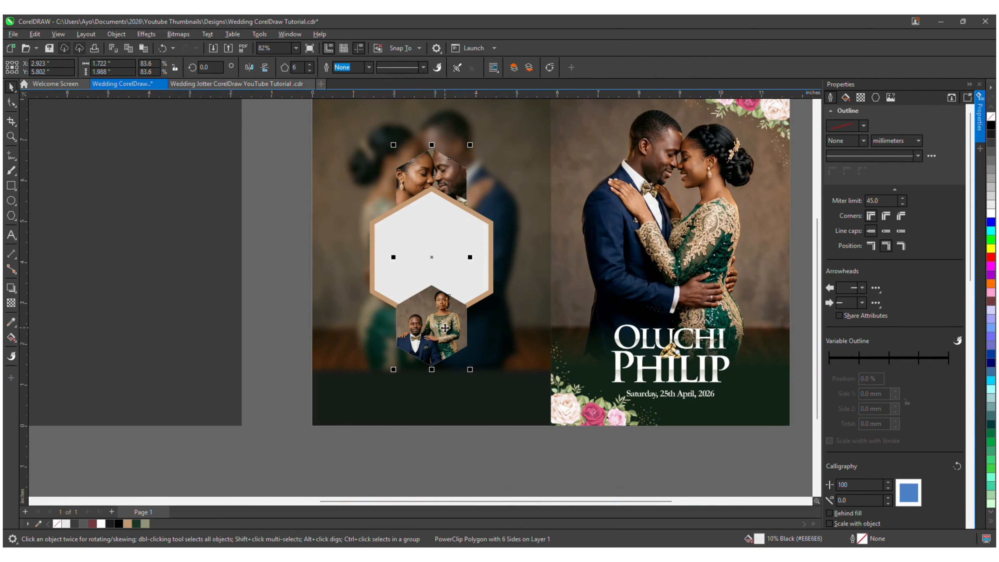
scroll(453, 136, "up", 2)
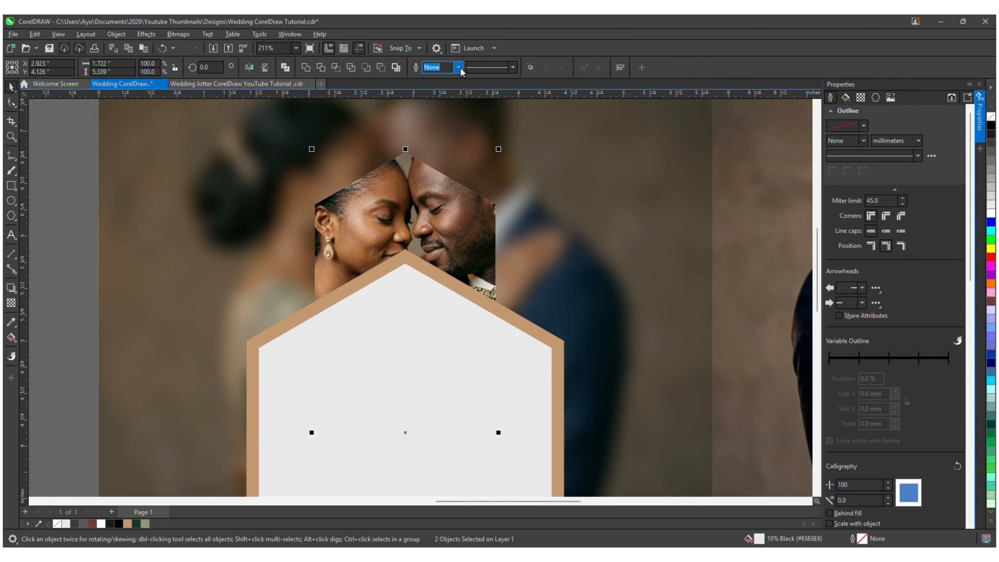
left_click(459, 70)
left_click(443, 126)
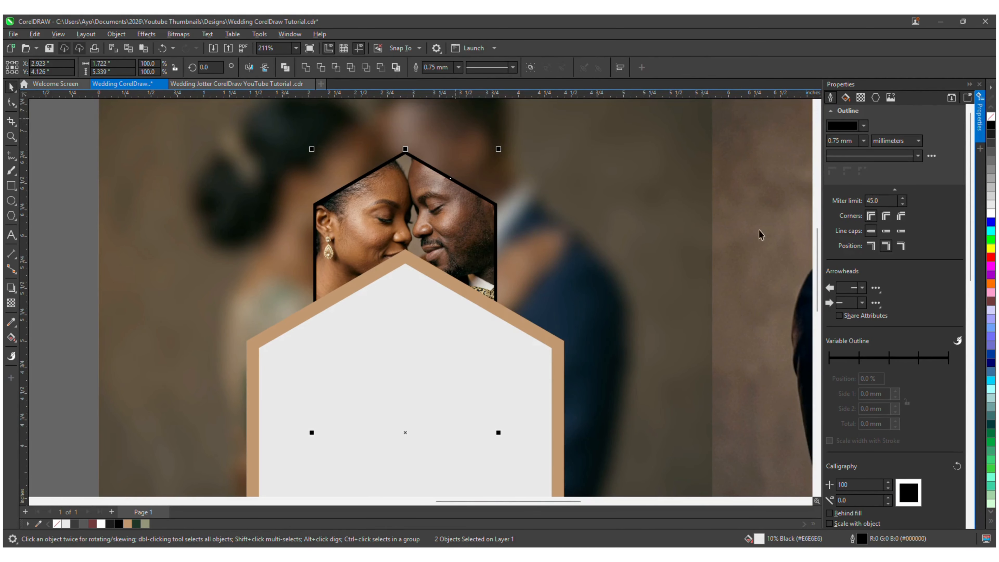
scroll(761, 234, "down", 3)
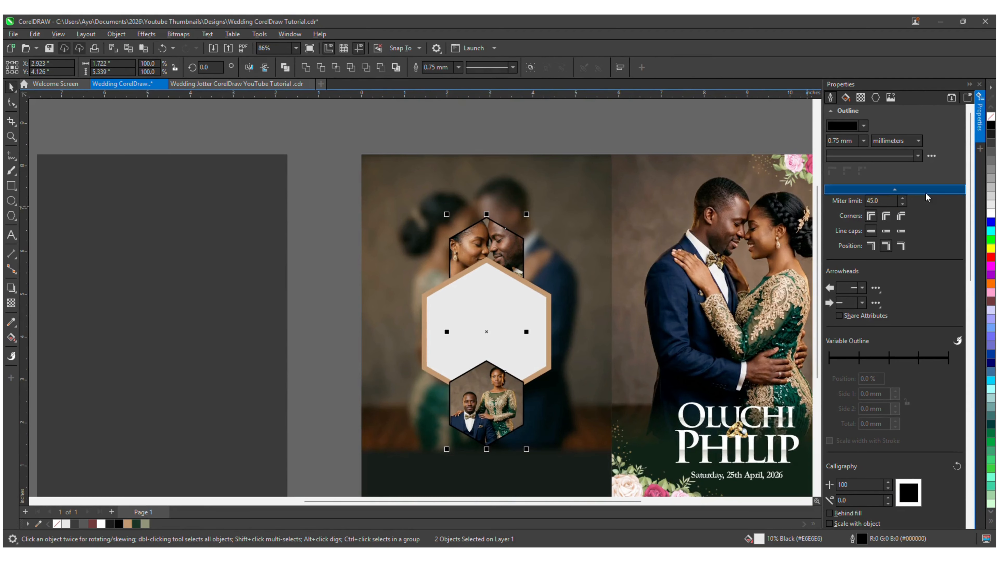
right_click(991, 214)
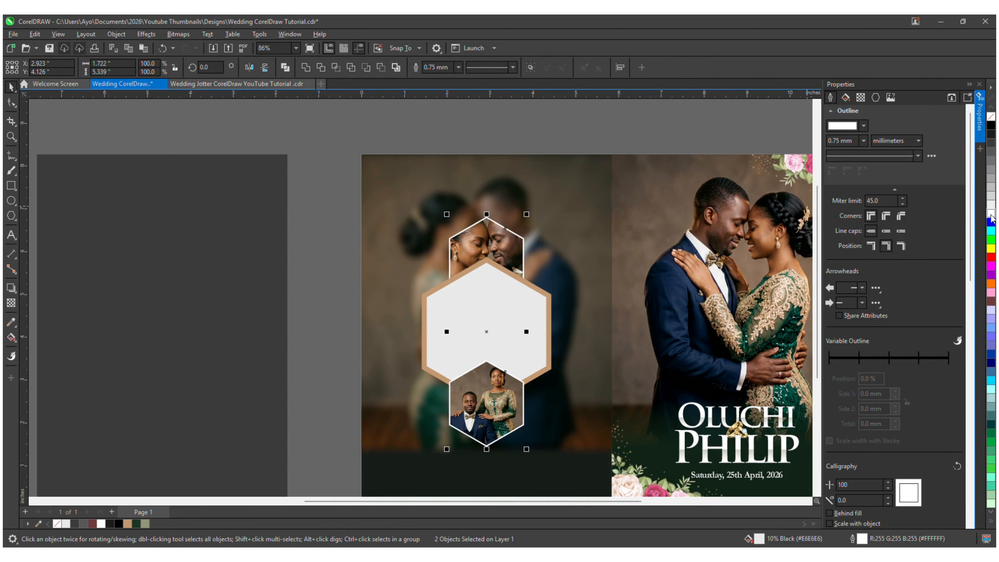
scroll(601, 249, "right", 5)
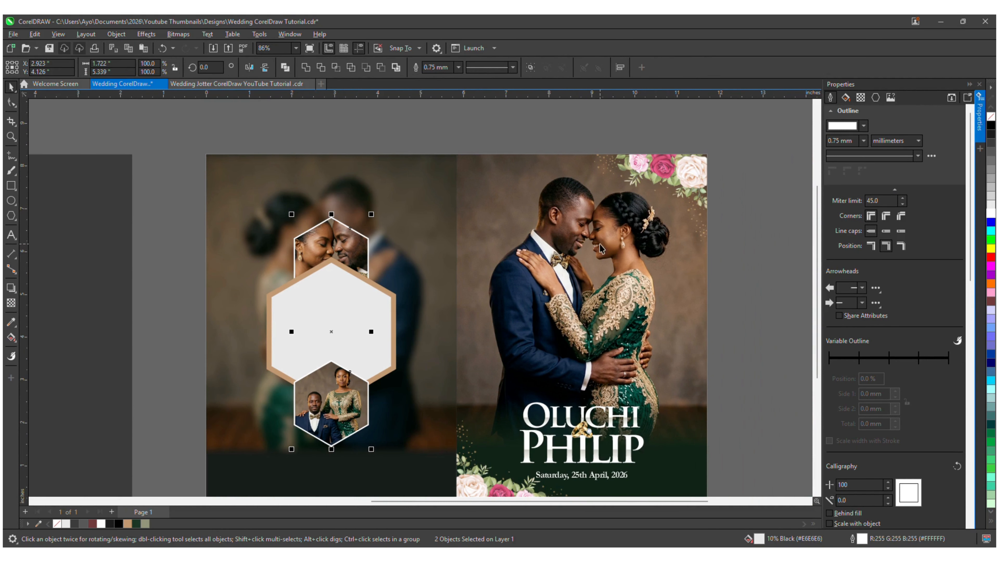
left_click(475, 113)
Step: Delete the spare dark grey rectangle beside the page
scroll(490, 222, "down", 4)
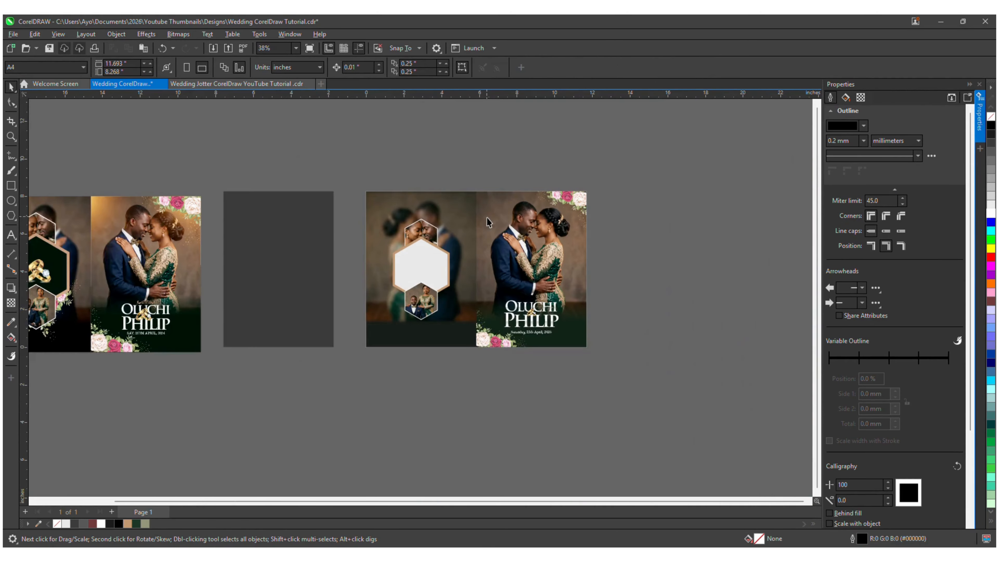
left_click(280, 234)
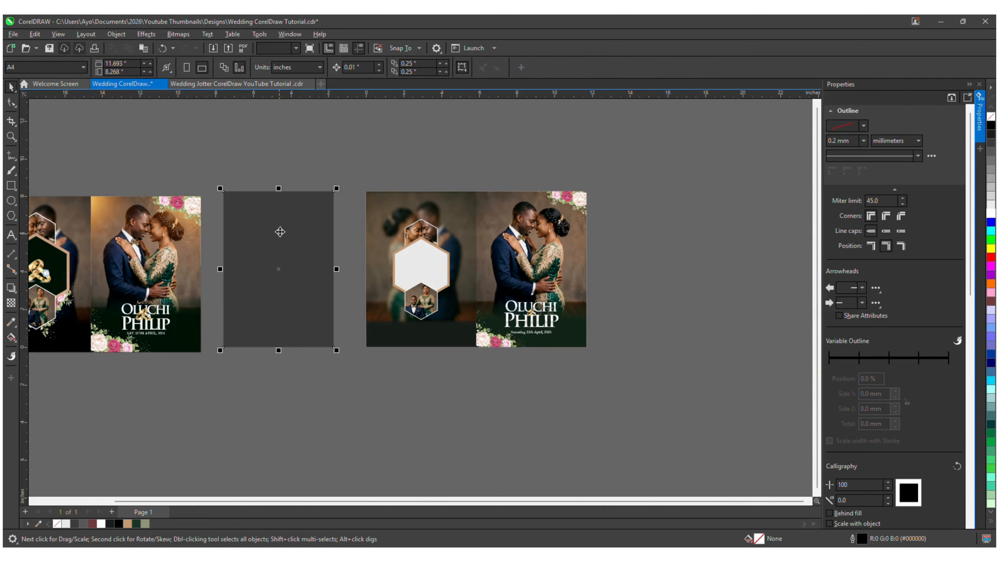
key("Delete")
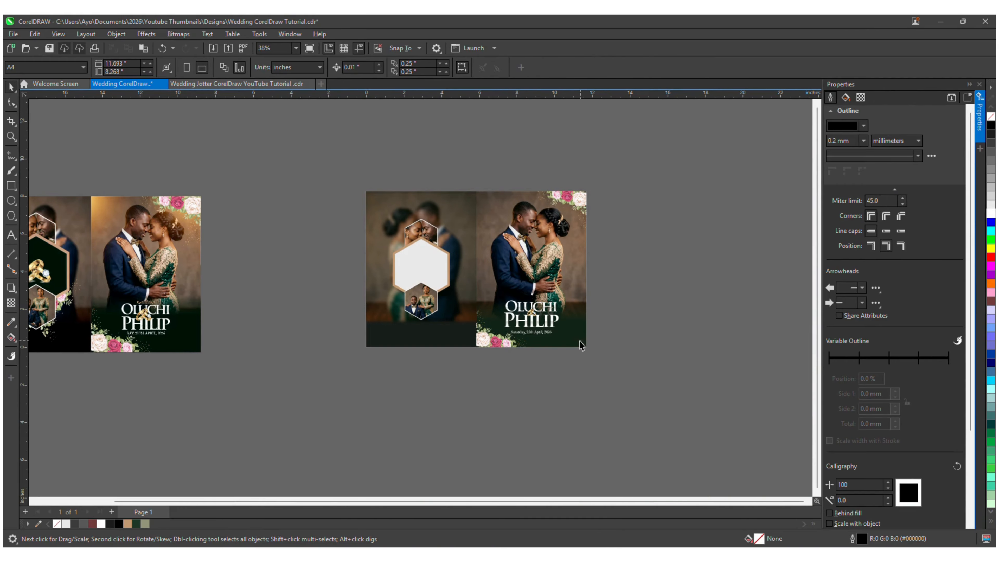
Step: Bring the gold flourish ornament from the reference design onto the front cover, placing it just above the couple's names
scroll(578, 346, "up", 2)
scroll(578, 346, "down", 2)
scroll(221, 303, "up", 4)
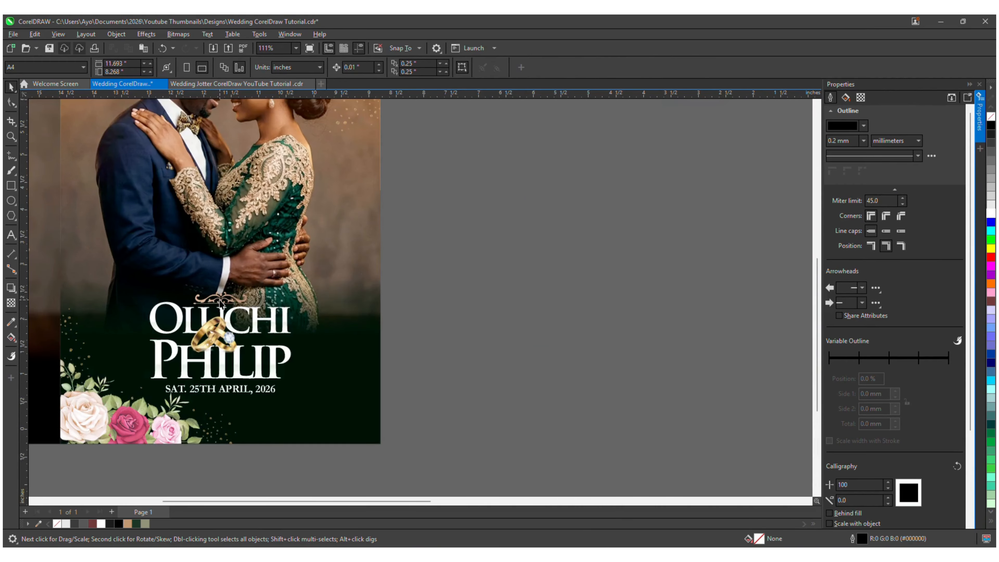
left_click(221, 302)
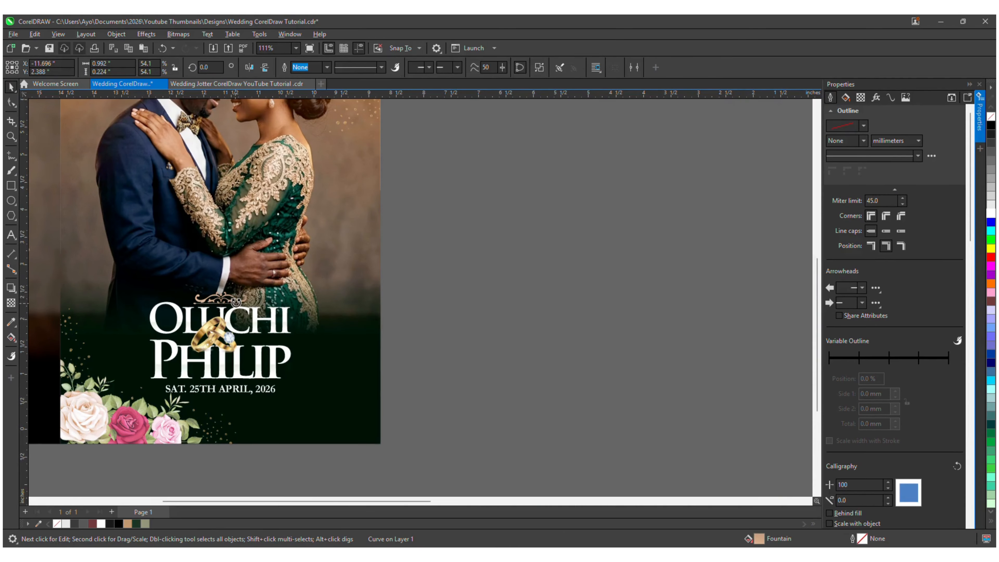
scroll(236, 303, "down", 5)
left_click_drag(236, 303, 772, 292)
scroll(771, 292, "up", 6)
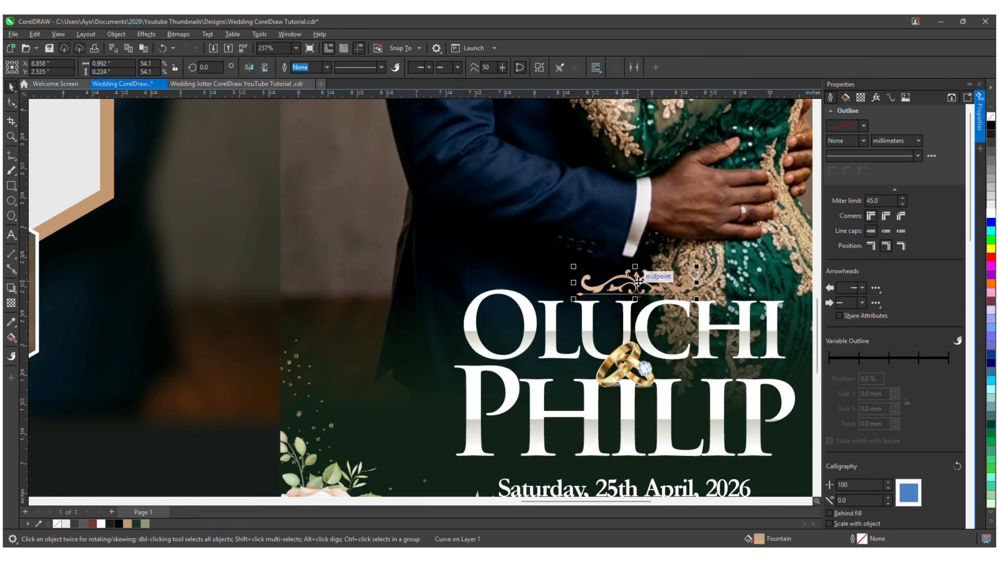
Step: Tint the fountain fill of the flourish above the names slightly towards yellow
key("z")
key("F3")
left_click_drag(754, 258, 431, 342)
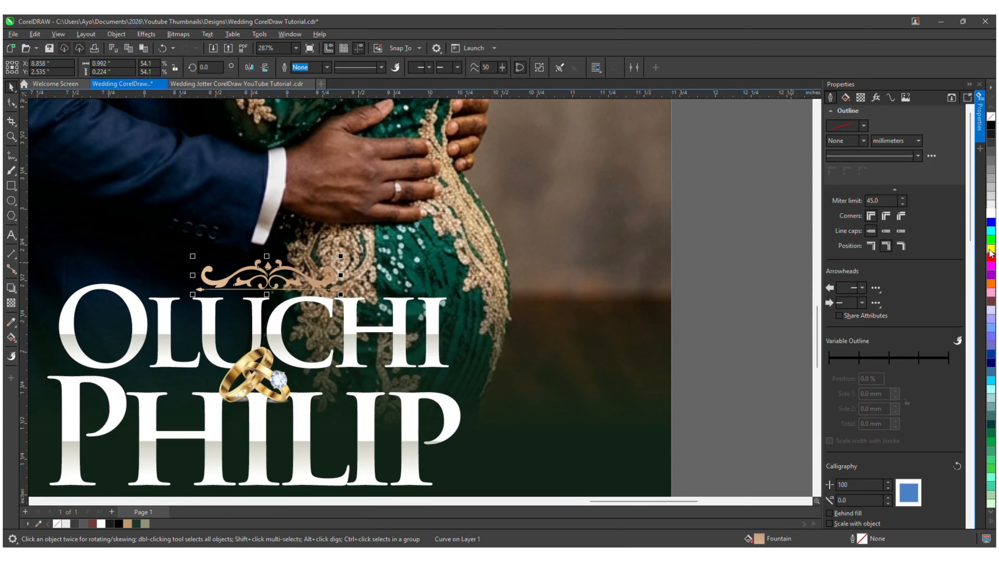
scroll(521, 283, "down", 3)
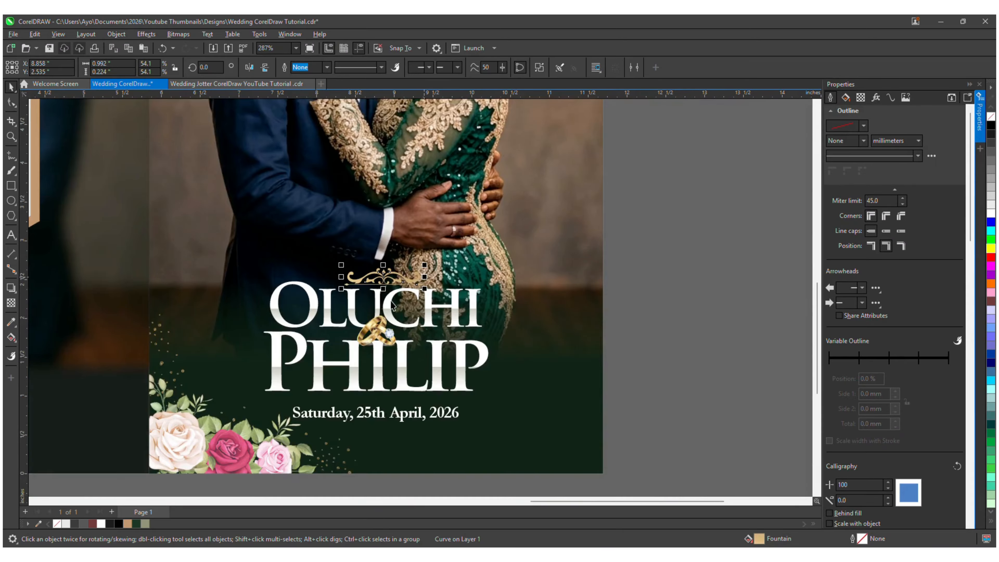
Step: Place a vertically mirrored copy of the flourish below the wedding date, centred on the date text
scroll(393, 276, "down", 1)
left_click_drag(396, 249, 396, 408)
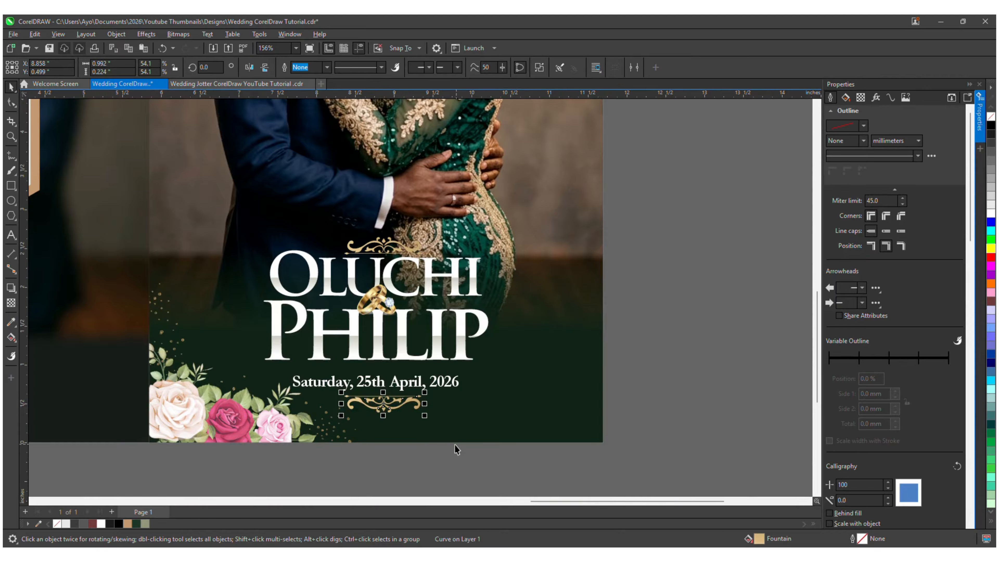
scroll(382, 373, "up", 3)
left_click(377, 310, "shift")
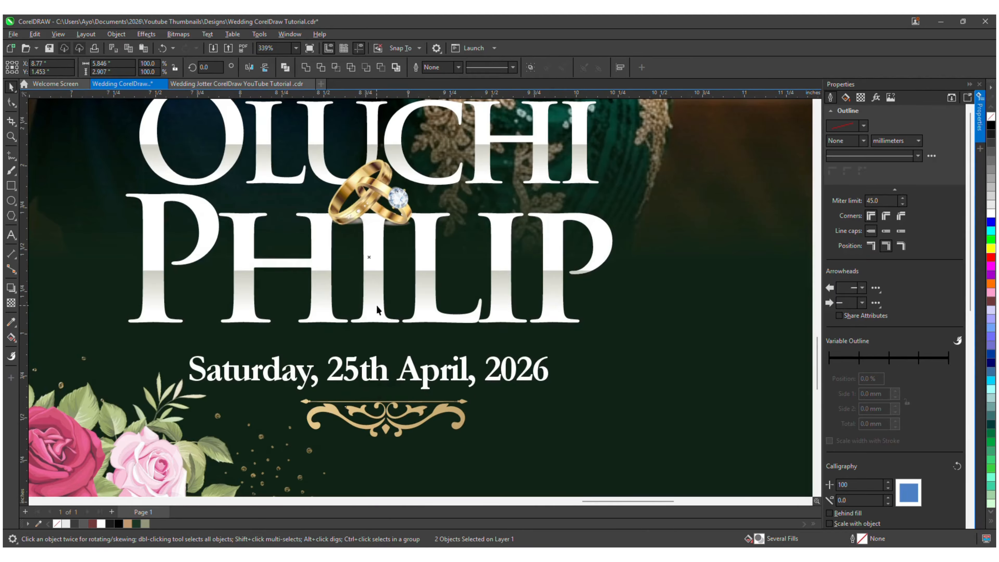
left_click(400, 349, "shift")
left_click(405, 373, "shift")
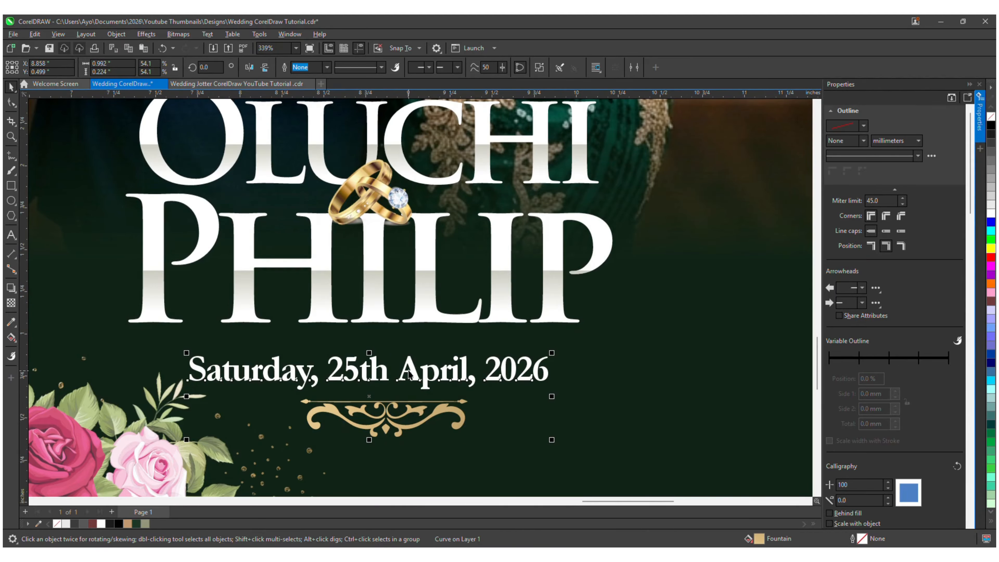
key("c")
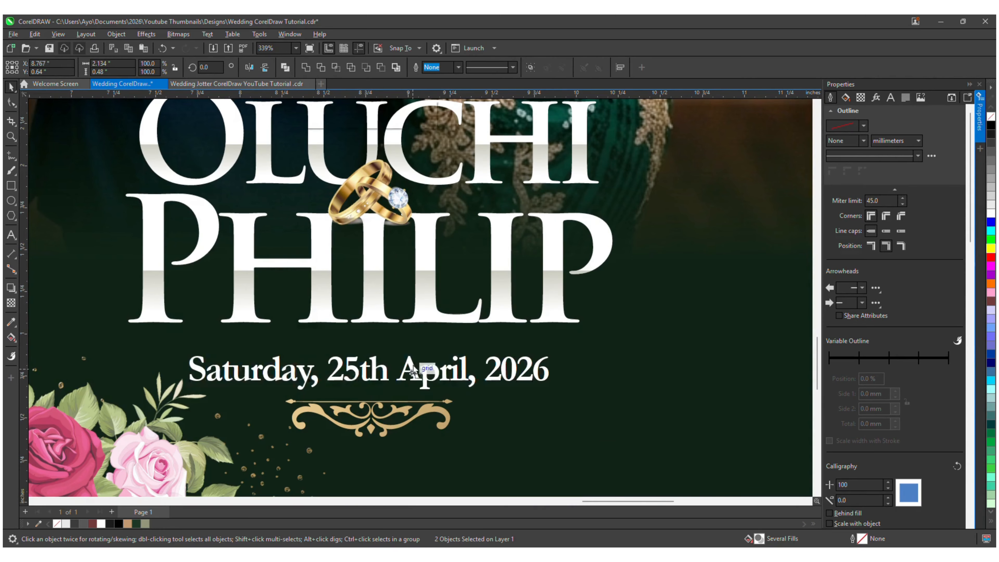
Step: Nudge the wedding date and the lower flourish up slightly together
key("Up")
key("Up")
double_click(415, 344)
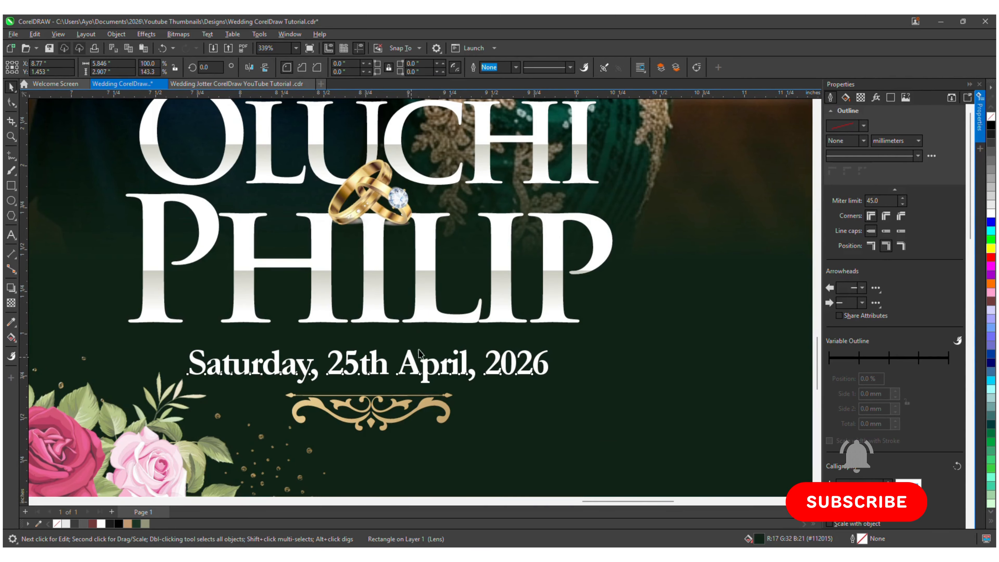
Step: Change the case of the wedding date text on the front cover to UPPERCASE
left_click(418, 351)
scroll(306, 204, "down", 2)
left_click(205, 34)
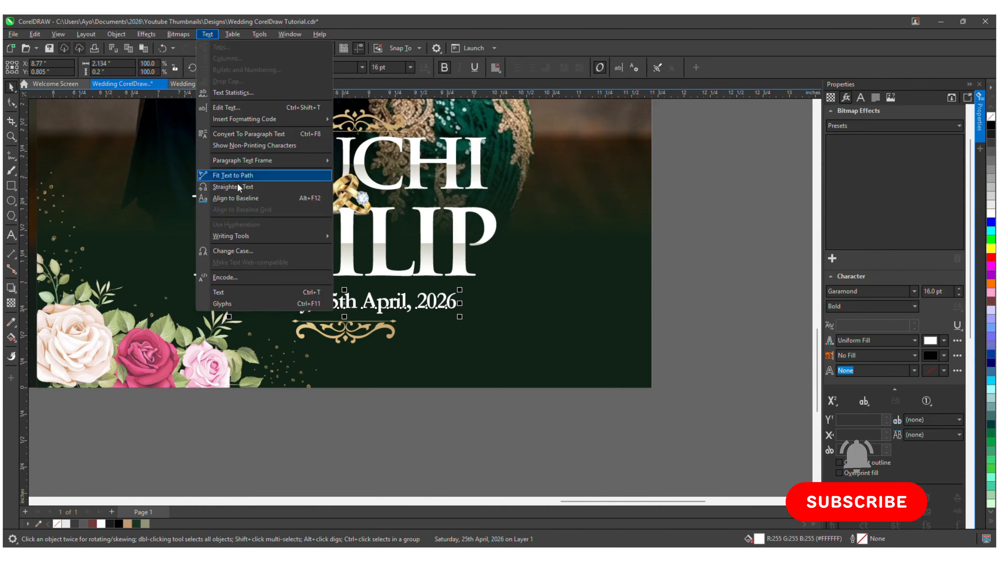
left_click(242, 252)
left_click(476, 277)
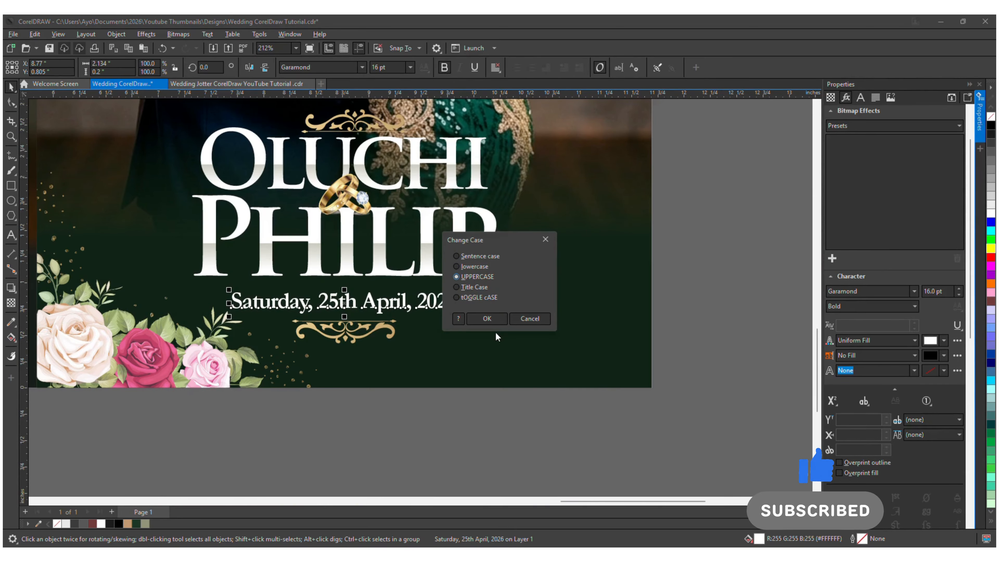
left_click(486, 319)
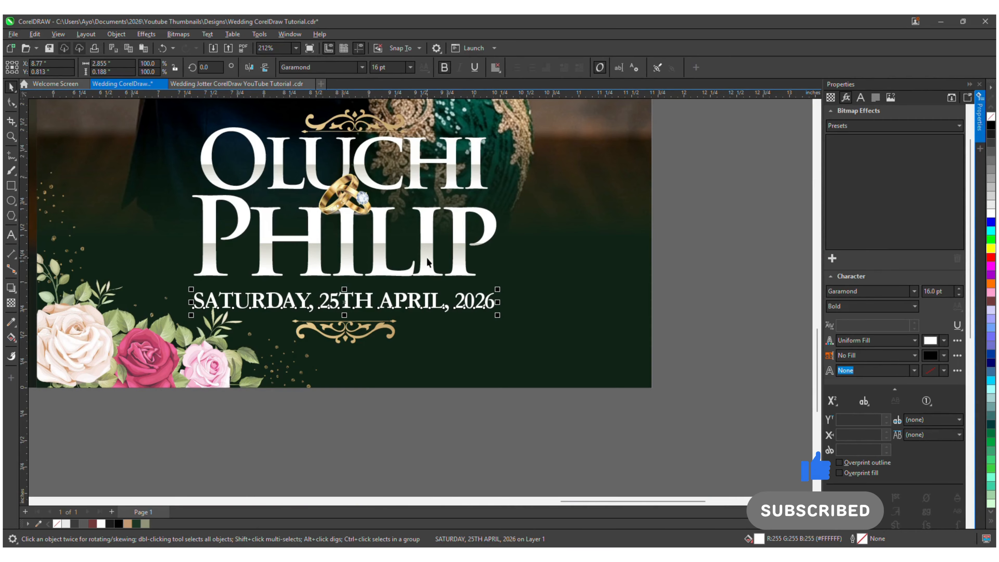
Step: Set the font size of the wedding date on the front cover to 14 pt
left_click(388, 71)
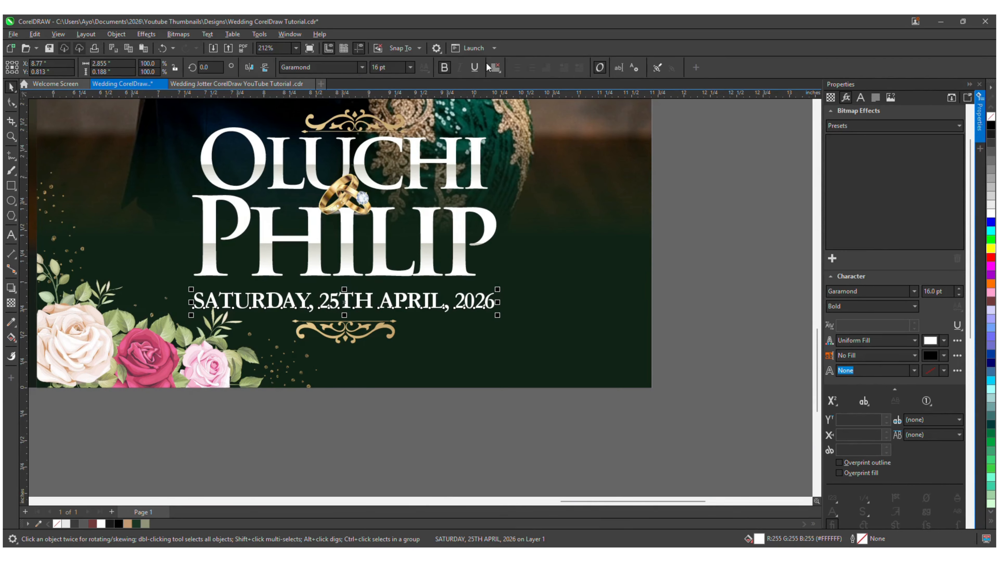
left_click_drag(390, 68, 362, 69)
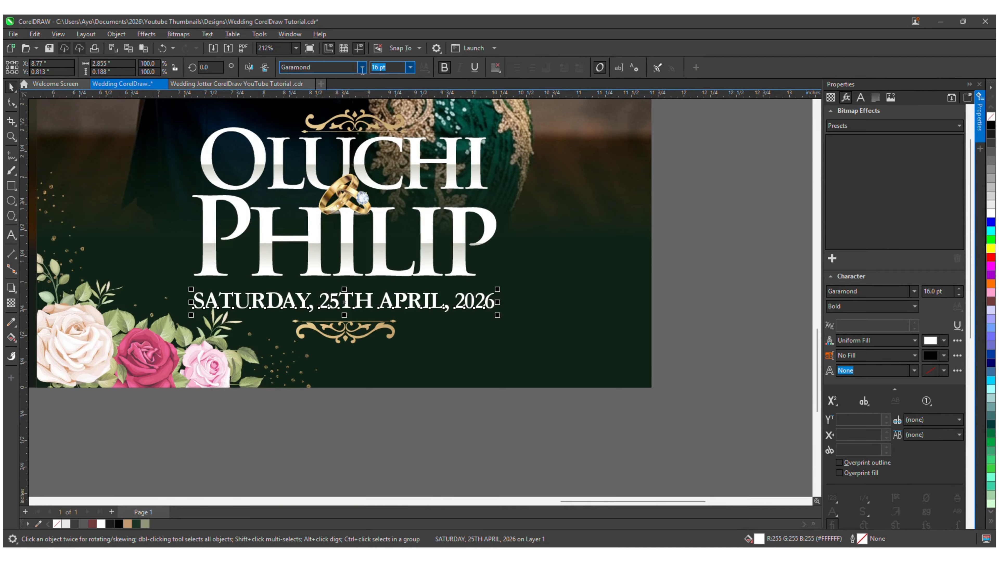
type("14")
key("Return")
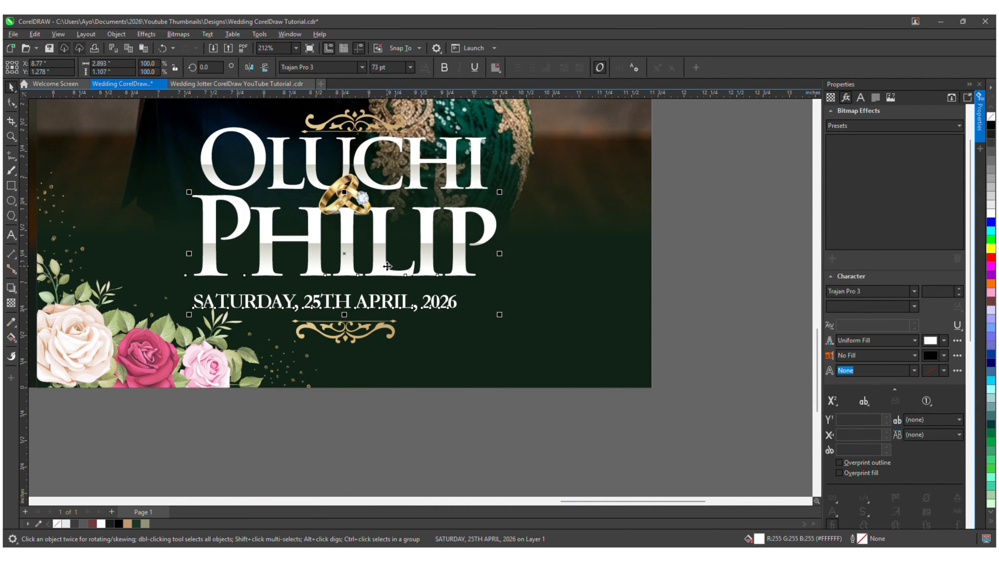
Step: Centre the wedding date, the rings and both flourishes horizontally on the front cover's dark green background rectangle
left_click_drag(330, 294, 349, 275)
scroll(349, 293, "up", 3)
scroll(349, 276, "down", 3)
left_click_drag(665, 123, 239, 325)
key("c")
left_click(524, 226, "shift")
left_click(524, 226, "shift")
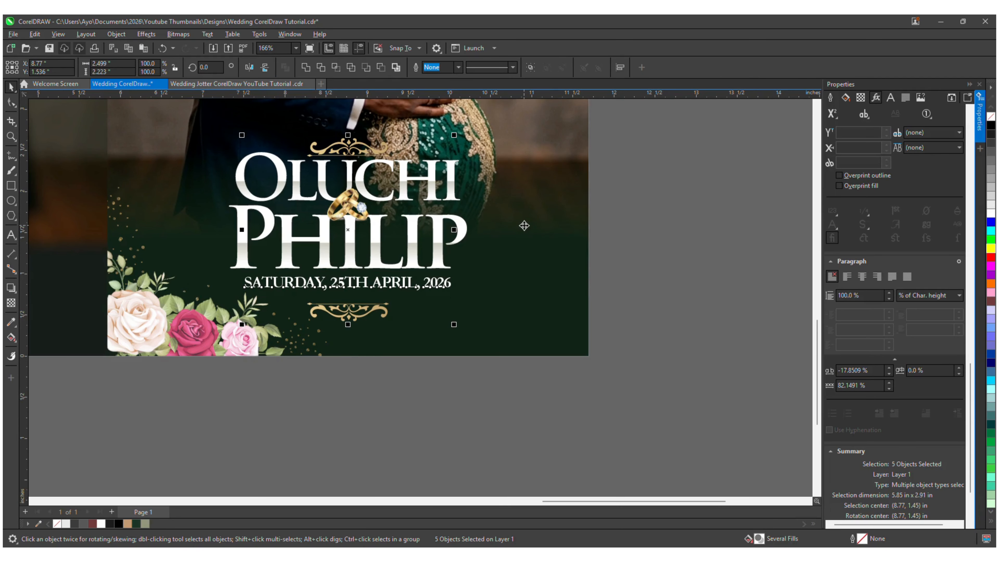
left_click(524, 225, "shift")
left_click(524, 226, "shift")
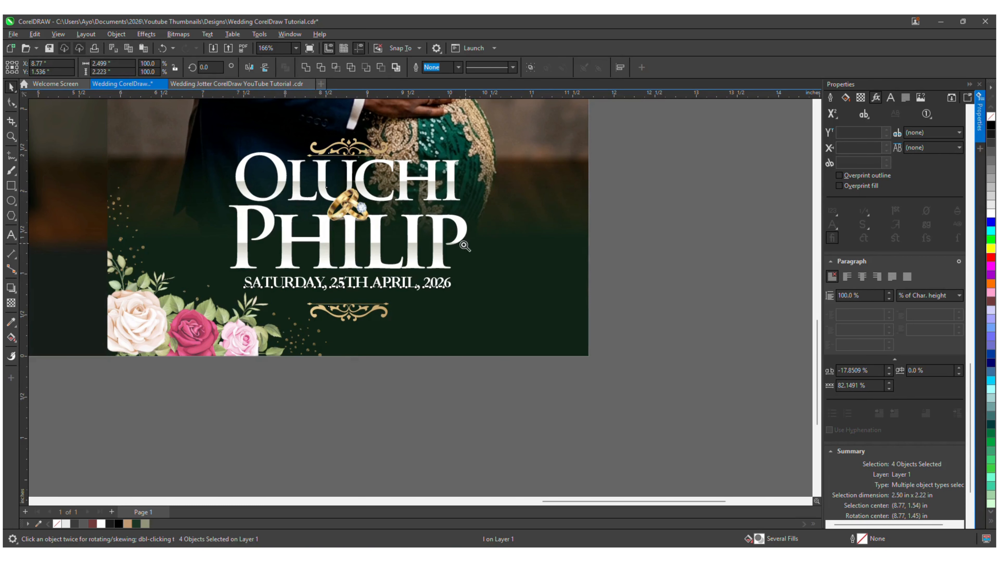
Step: Move the lower gold flourish up closer to the wedding date
key("F3")
scroll(383, 300, "up", 4)
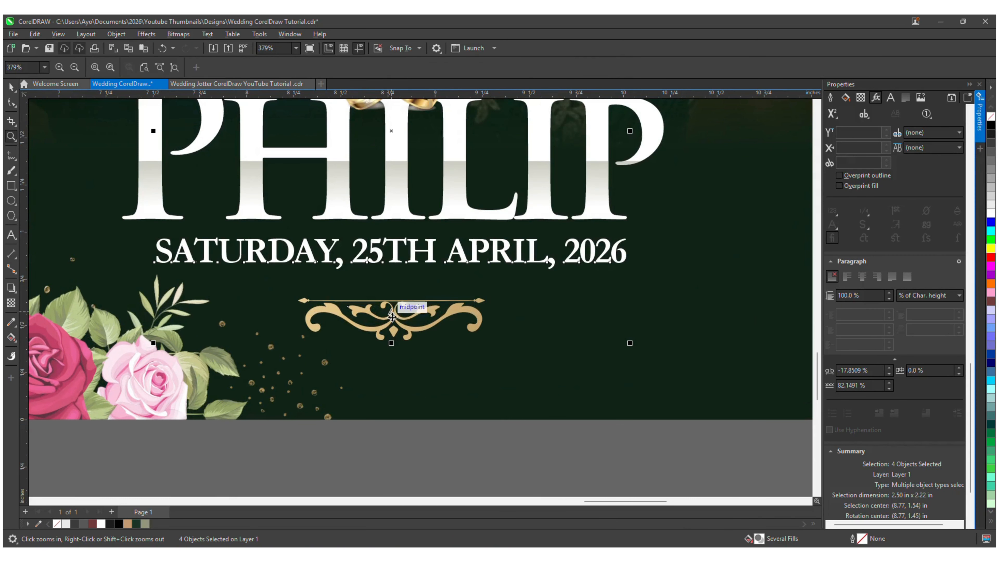
key("space")
left_click(445, 438)
left_click(401, 330)
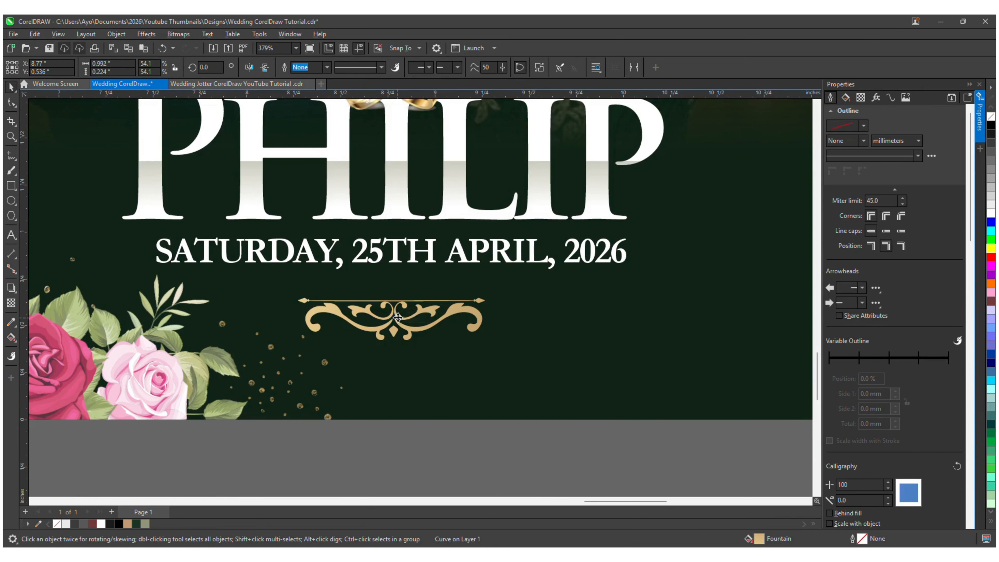
left_click_drag(399, 320, 396, 298)
Step: Try to adjust the fountain transparency of the shading rectangle clipped inside the lower name
key("F3")
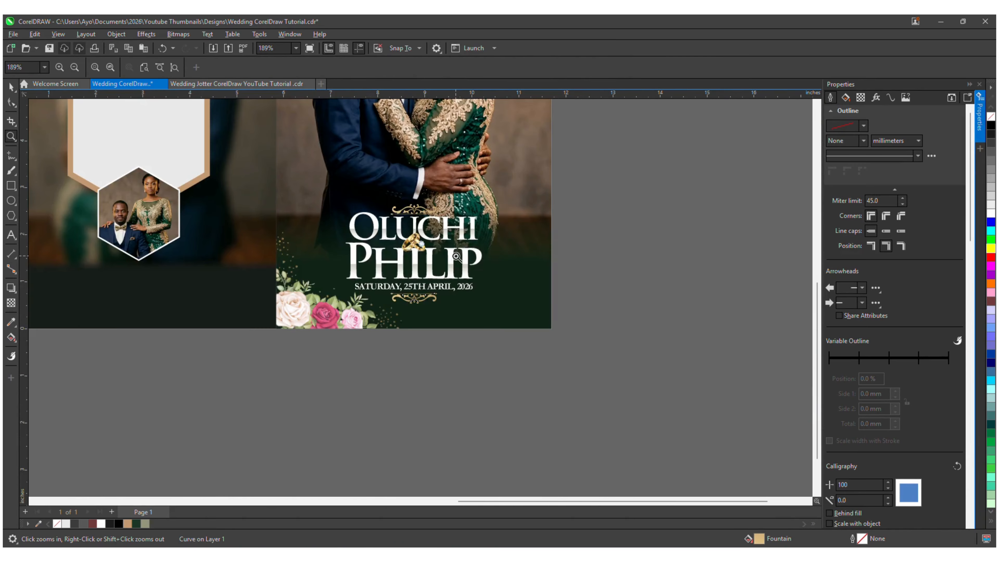
scroll(457, 261, "up", 4)
key("space")
left_click(470, 274)
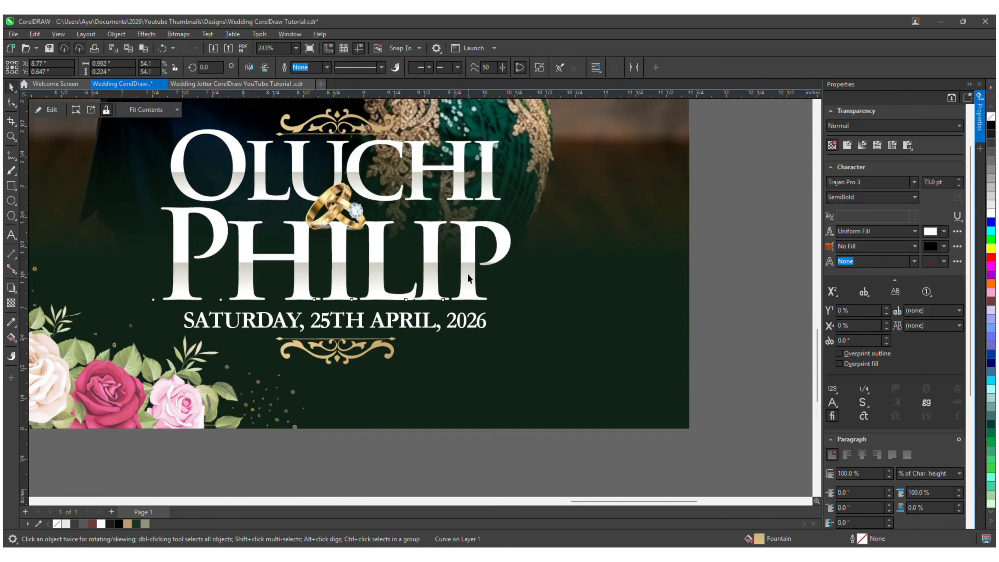
left_click(385, 278)
left_click(11, 303)
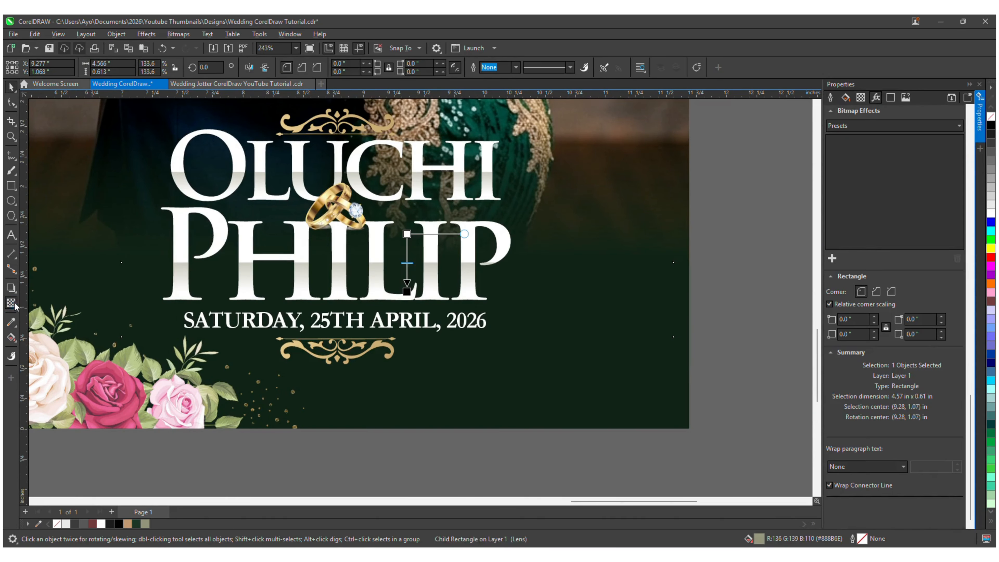
scroll(405, 293, "up", 2)
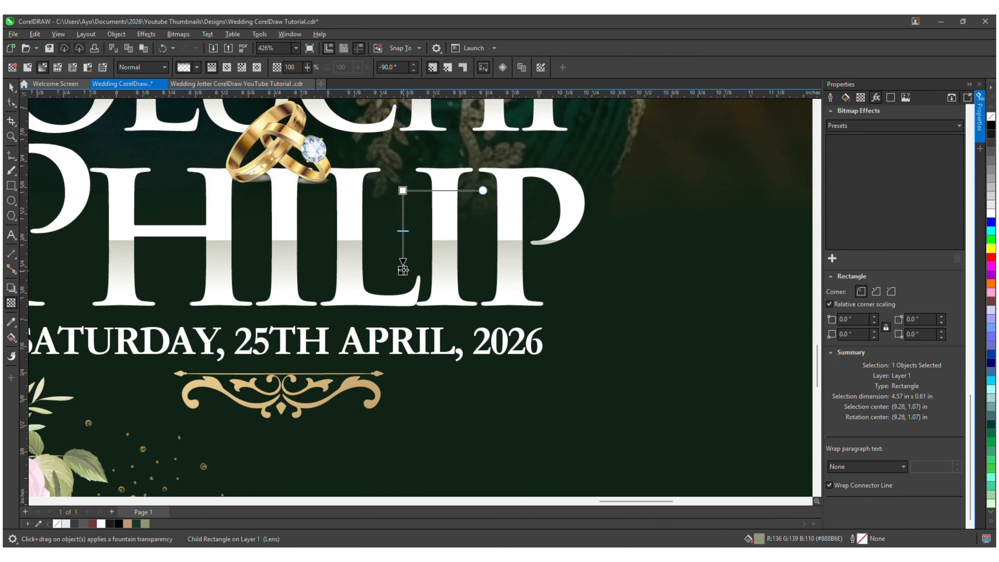
scroll(402, 270, "down", 2)
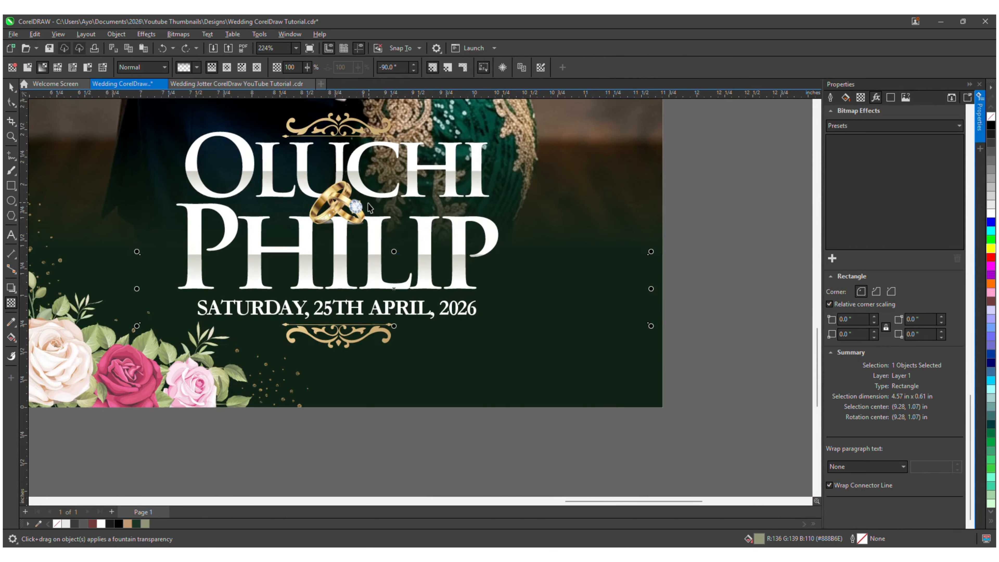
Step: Deselect the shading rectangle, review the whole cover and save the document
scroll(407, 239, "down", 3)
key("space")
left_click(590, 236)
scroll(551, 238, "up", 3)
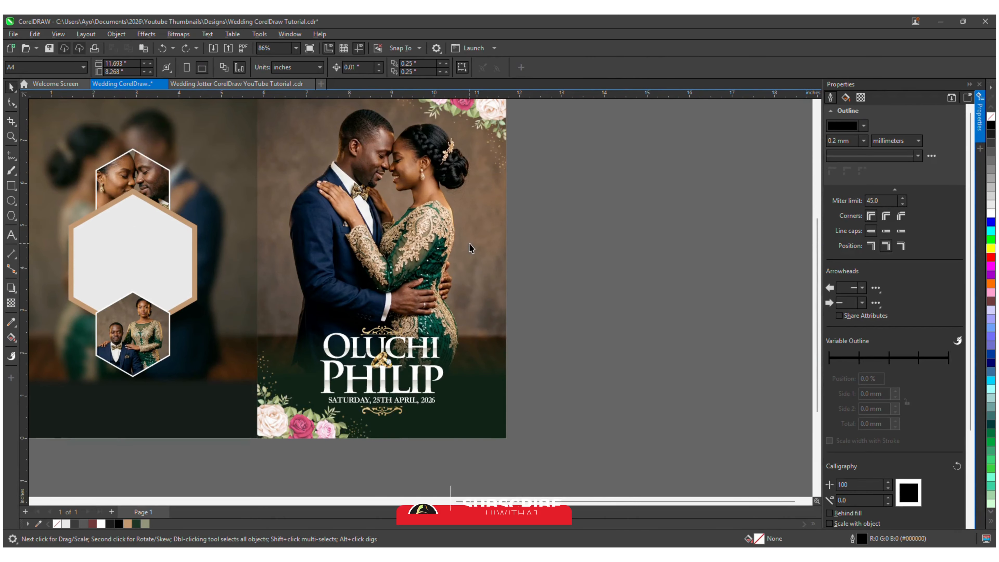
scroll(484, 152, "up", 3)
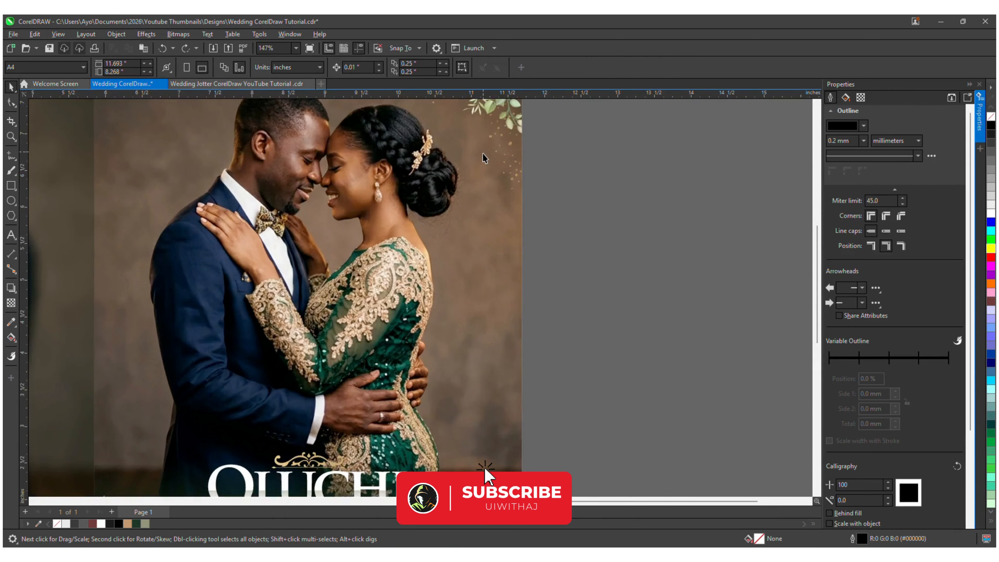
scroll(484, 151, "down", 4)
scroll(484, 153, "up", 2)
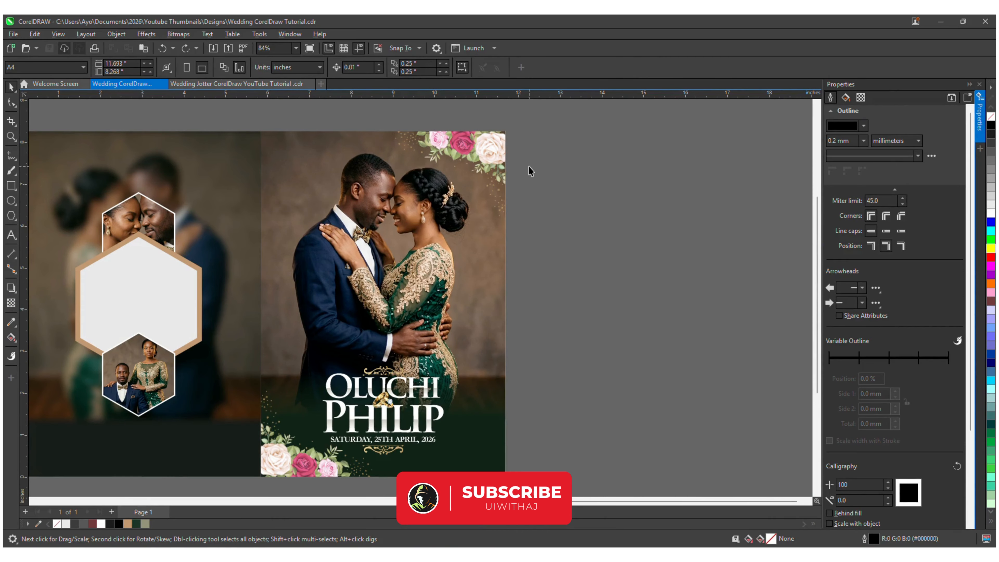
Step: Copy the front cover's dark green fill to the large hexagon and place an enlarged copy of the wedding rings inside it
left_click(485, 415)
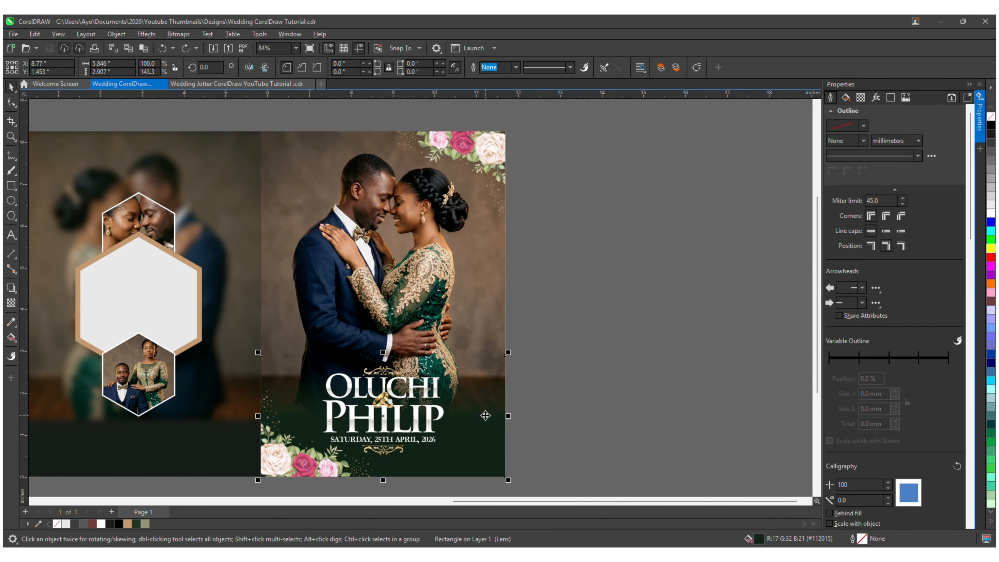
left_click_drag(484, 425, 158, 291)
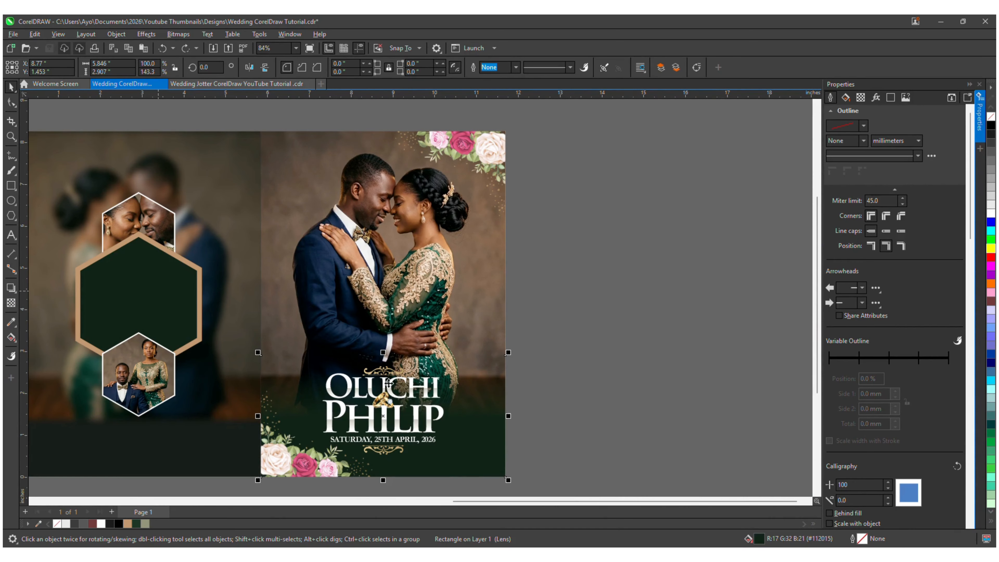
left_click_drag(386, 409, 196, 349)
scroll(195, 349, "up", 2)
scroll(393, 354, "down", 1)
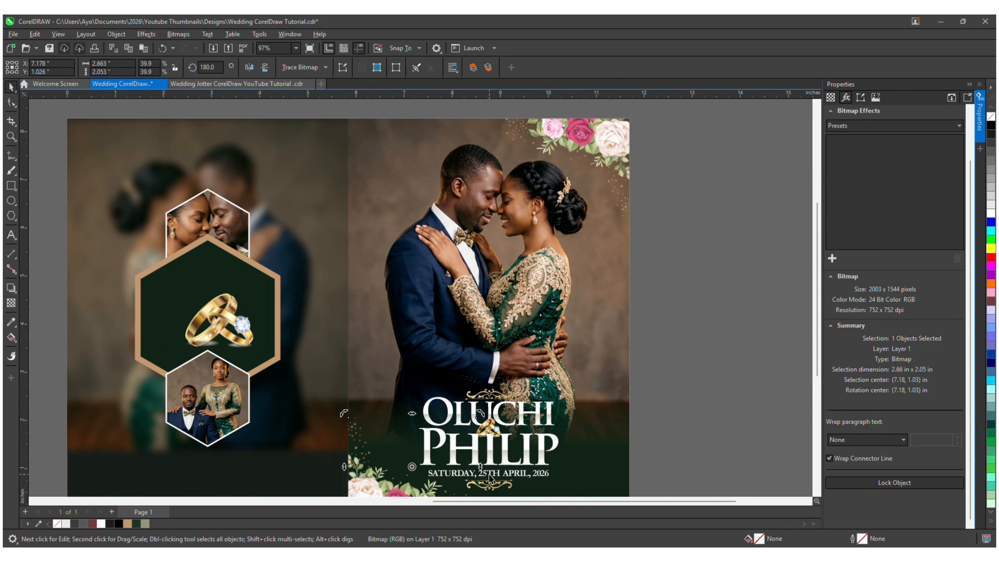
Step: Place a copy of the wedding date text in the large hexagon and change its wording to "Thanks for Coming!"
left_click_drag(443, 475, 217, 291)
right_click(217, 291)
double_click(218, 291)
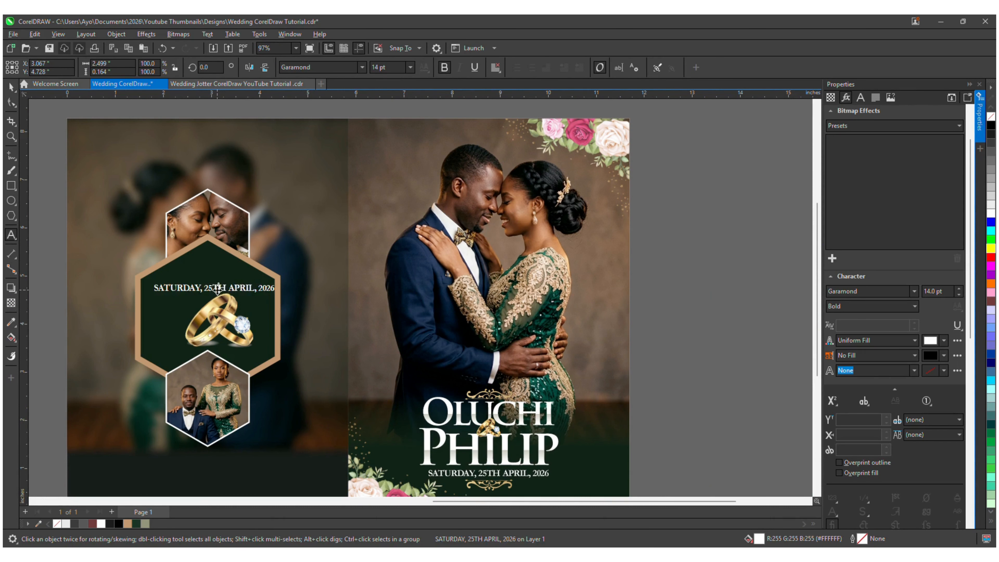
key("ctrl+a")
type("Th")
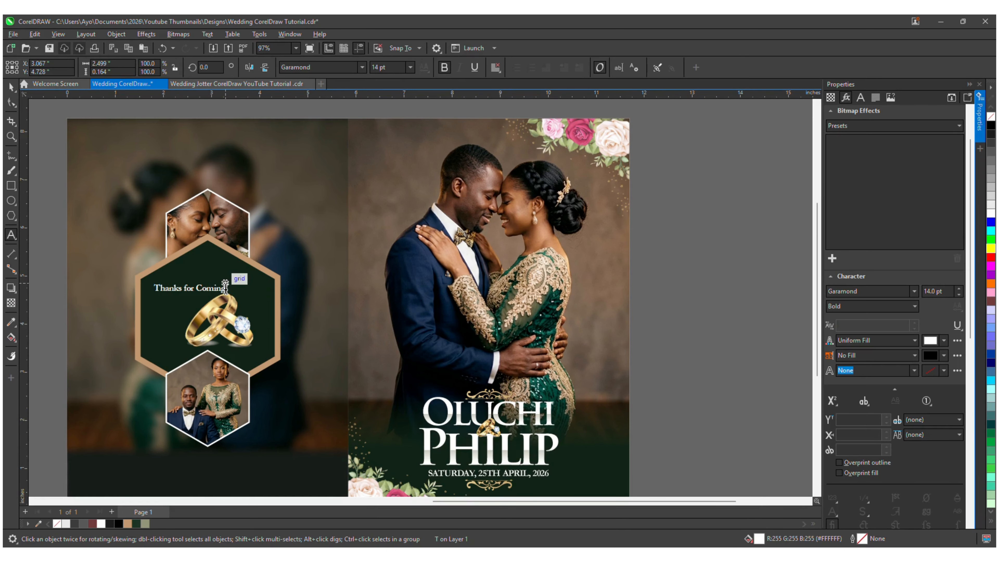
key("ctrl+space")
scroll(219, 308, "up", 2)
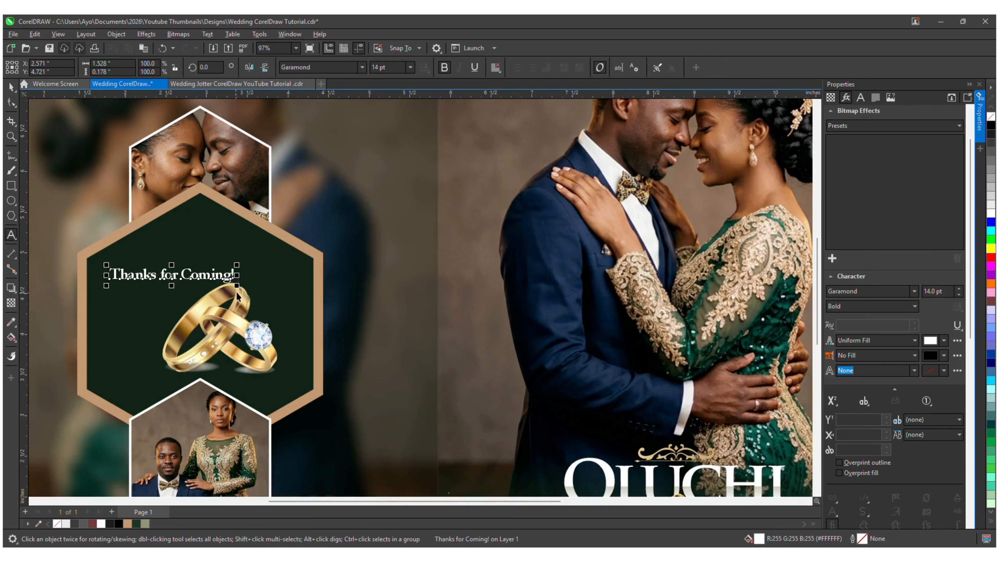
Step: Enlarge the thank-you text to about 24.2 pt, break it into two lines before "Coming!" and centre-align it
left_click_drag(236, 288, 332, 376)
double_click(235, 271)
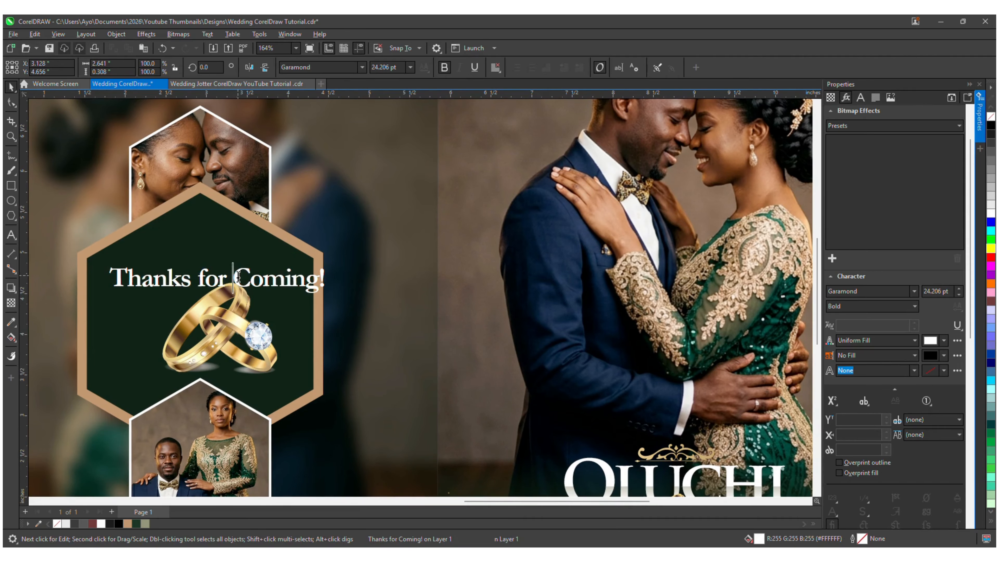
key("Return")
key("ctrl+space")
left_click(495, 67)
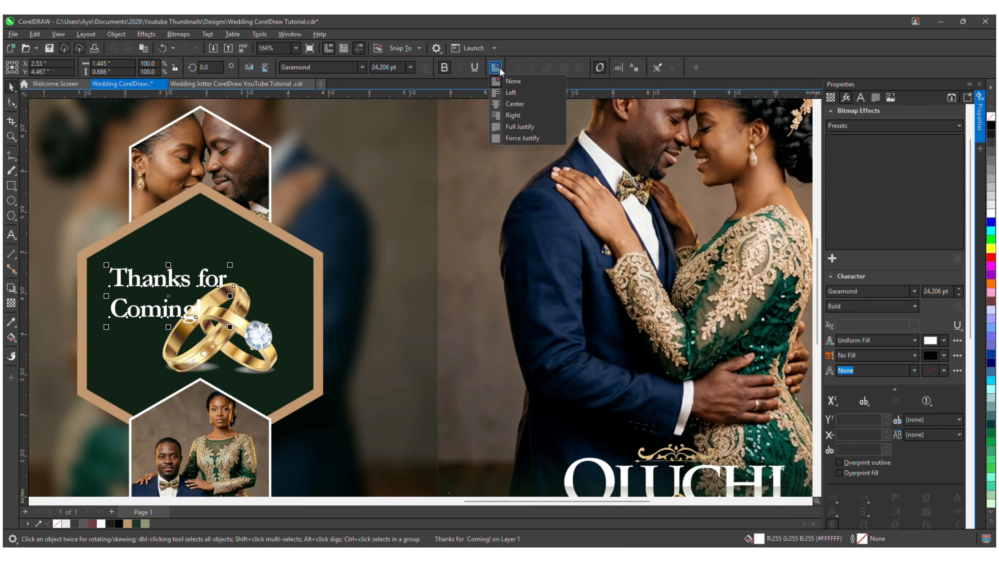
left_click(507, 100)
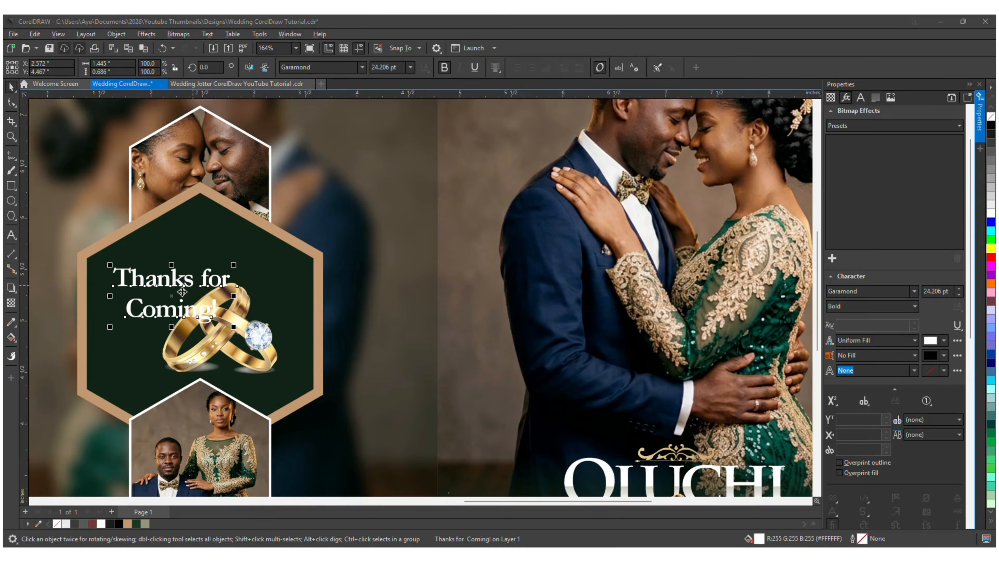
Step: Tighten the line spacing of the thank-you text, move it lower and centre it horizontally in the large hexagon
key("F10")
key("space")
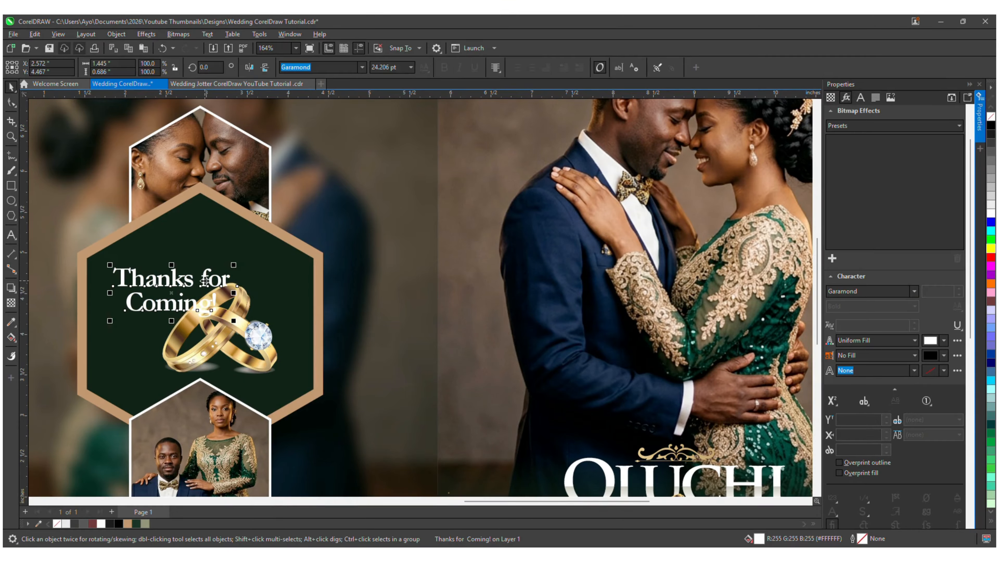
left_click_drag(208, 298, 230, 330)
left_click(219, 241, "shift")
key("c")
Step: Shrink the hexagon's wedding rings to about 1.15 in wide, move them up and place the thank-you text below them
left_click(238, 334)
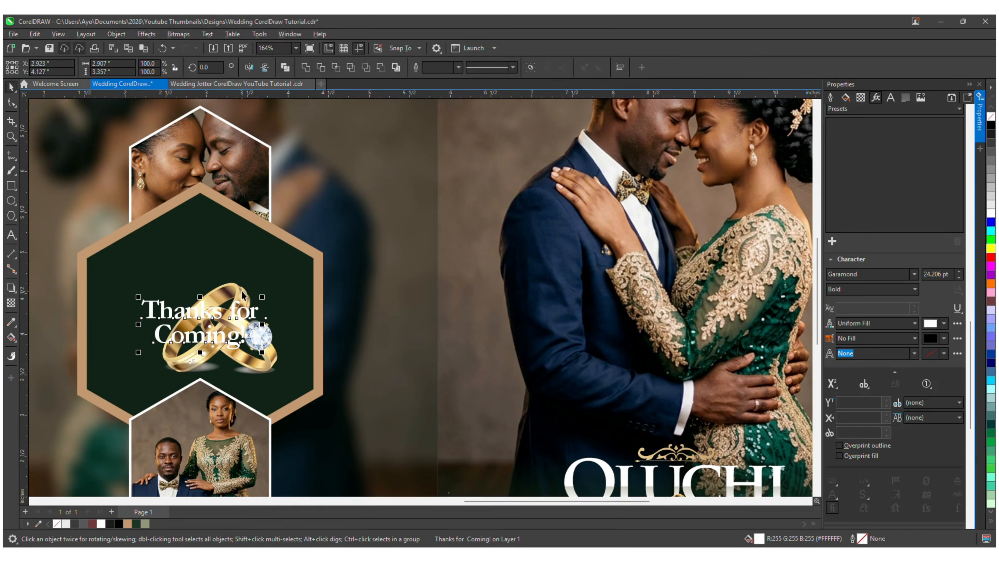
left_click(266, 356)
left_click_drag(283, 382, 256, 360)
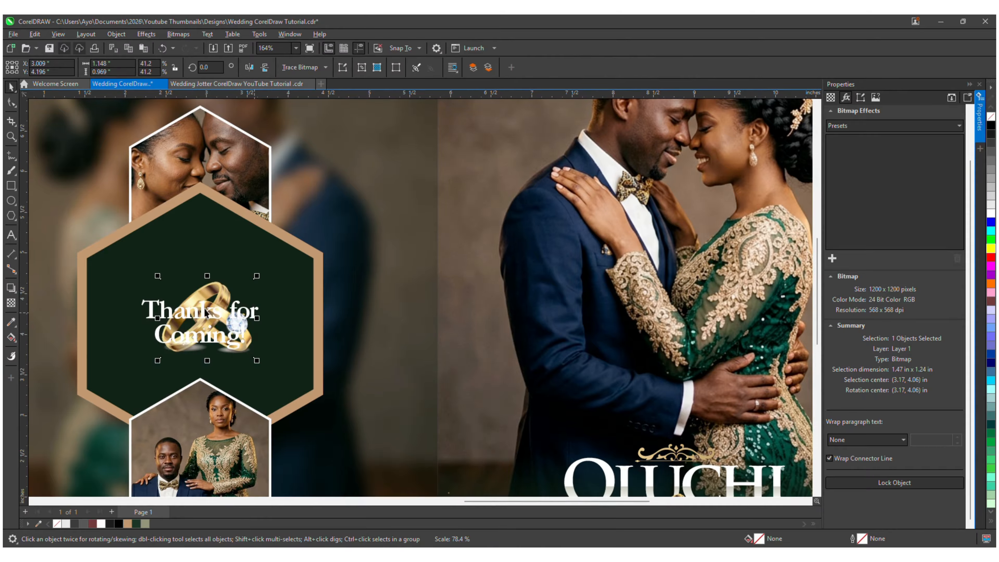
left_click_drag(208, 329, 208, 290)
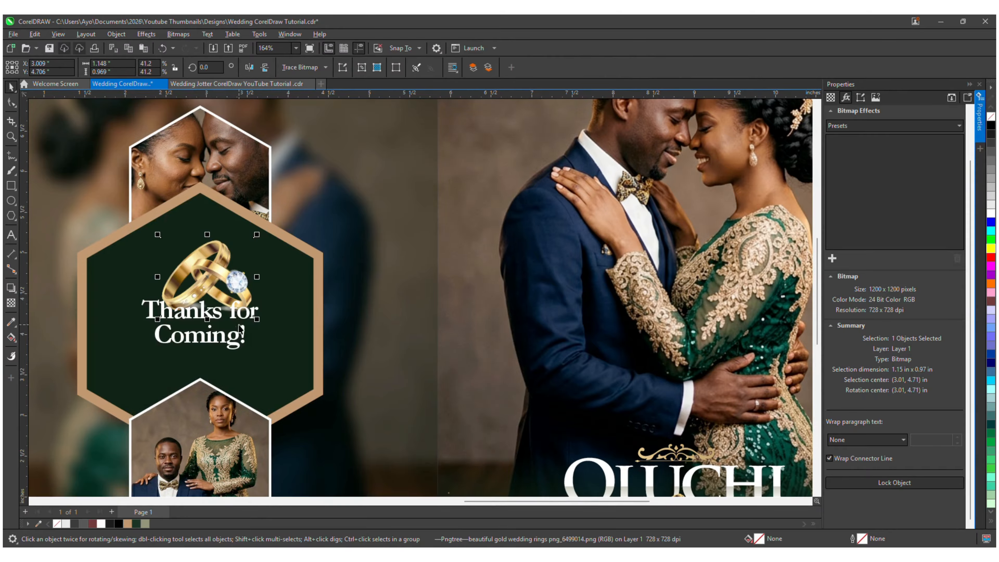
left_click(238, 334)
left_click_drag(238, 342, 238, 363)
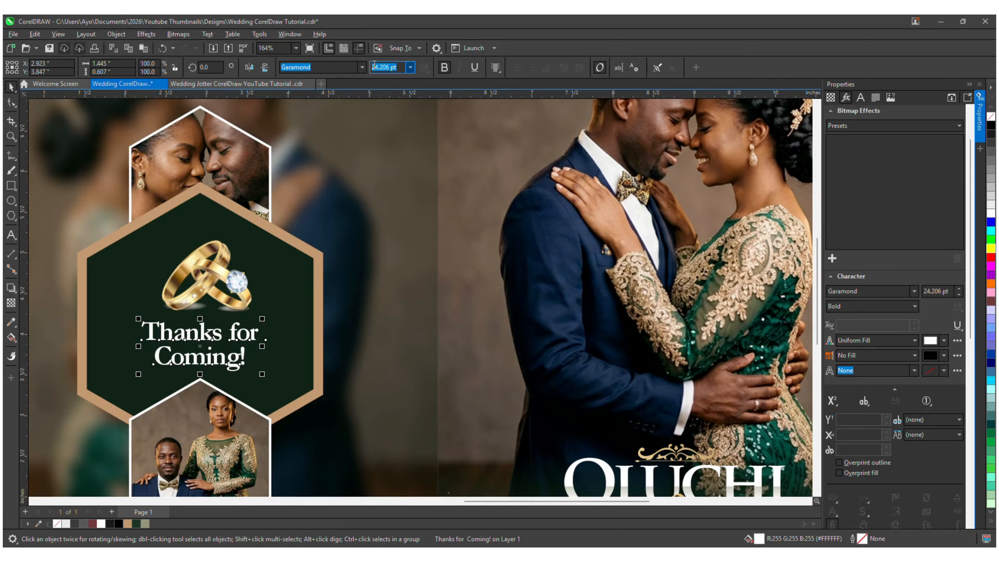
Step: Change the thank-you text's font to Hugh is Life Personal Use and enlarge it to about 37.2 pt beneath the rings
left_click(361, 67)
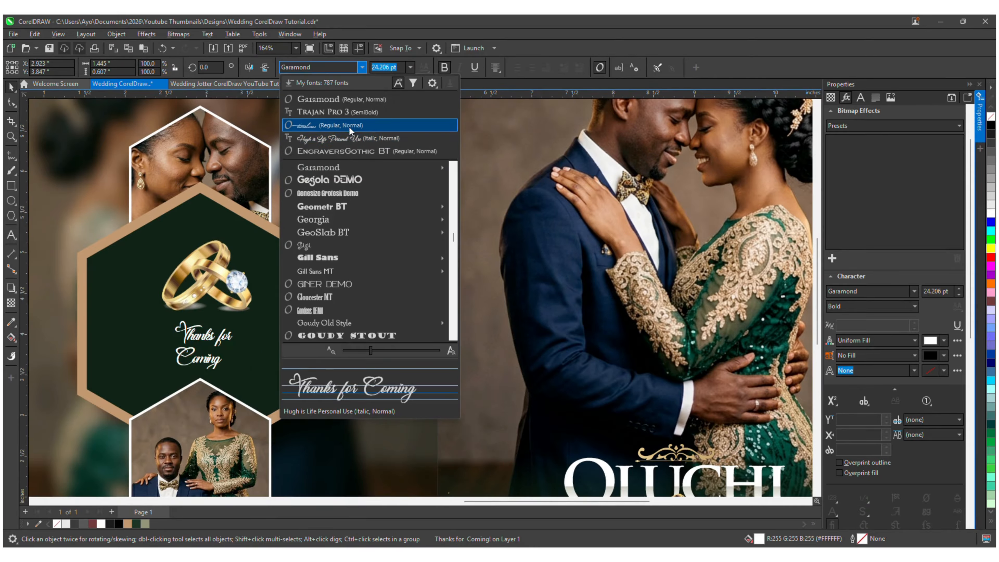
left_click(350, 141)
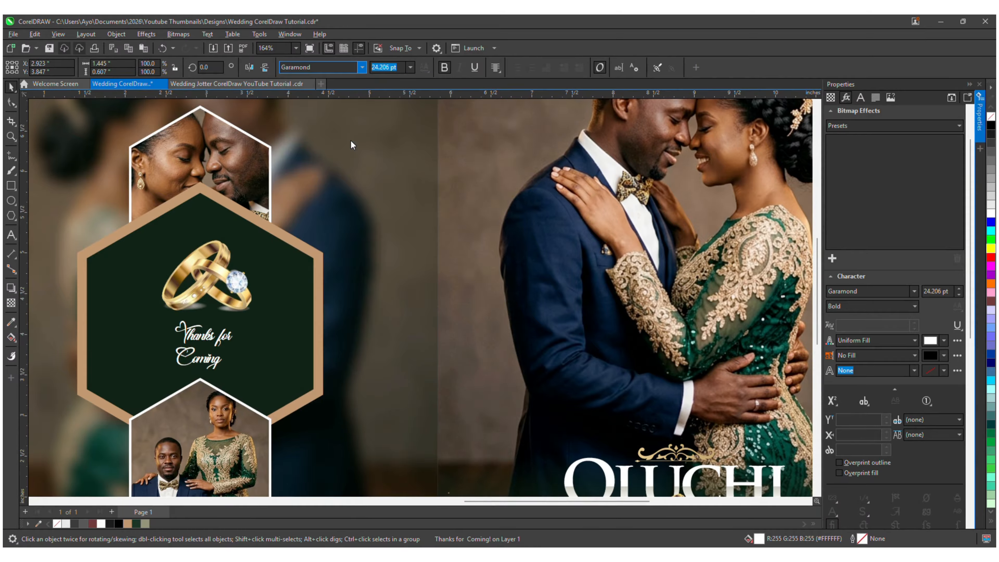
mouse_move(236, 317)
left_mouse_down()
mouse_move(277, 303)
mouse_move(239, 334)
left_mouse_up()
scroll(237, 335, "up", 3)
scroll(237, 335, "down", 3)
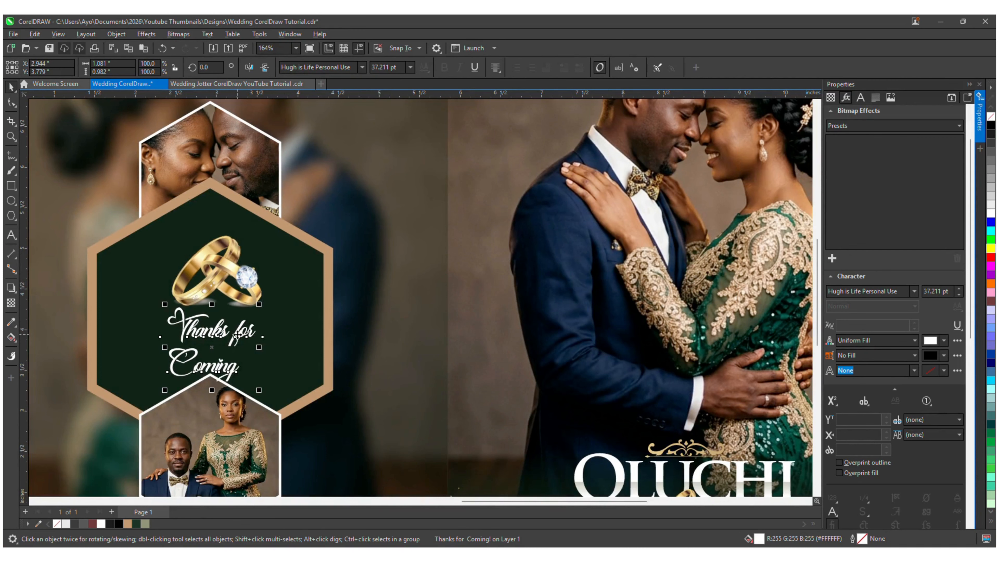
double_click(237, 335)
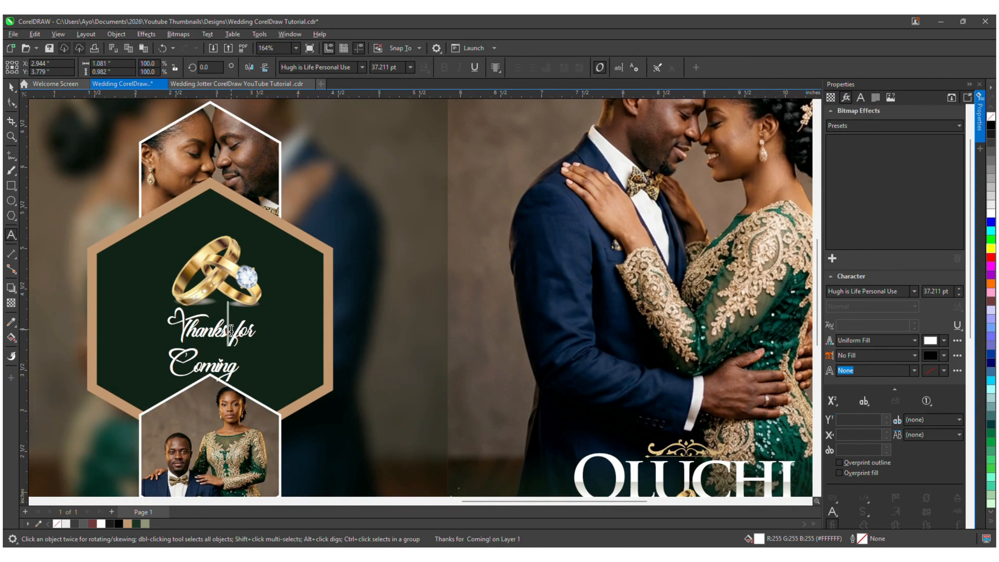
left_click_drag(229, 334, 264, 339)
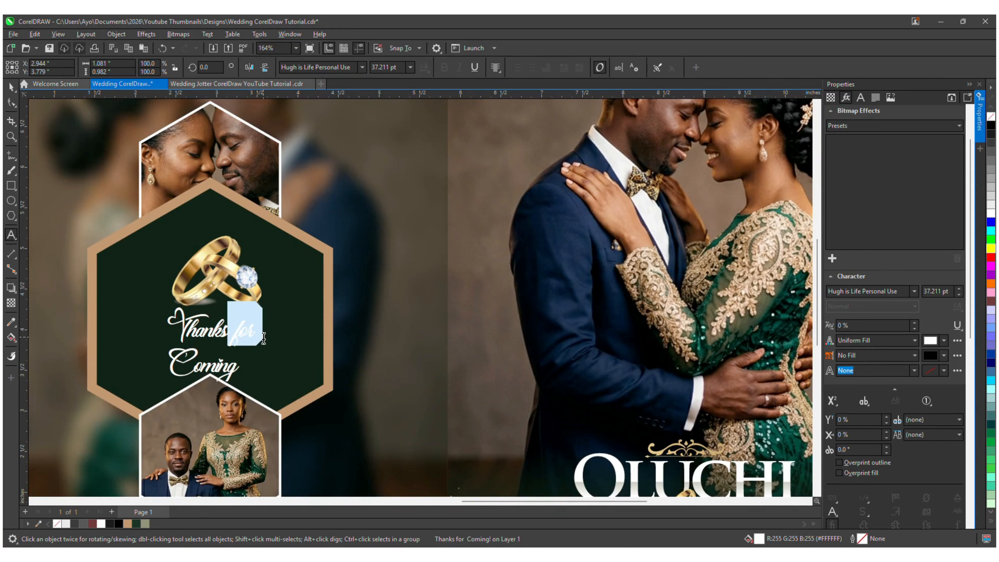
key("ctrl+space")
Step: Shrink the hexagon's wedding rings slightly, move them higher and centre them horizontally in the large hexagon
left_click_drag(268, 314, 258, 306)
left_click_drag(230, 270, 227, 254)
left_click(289, 255)
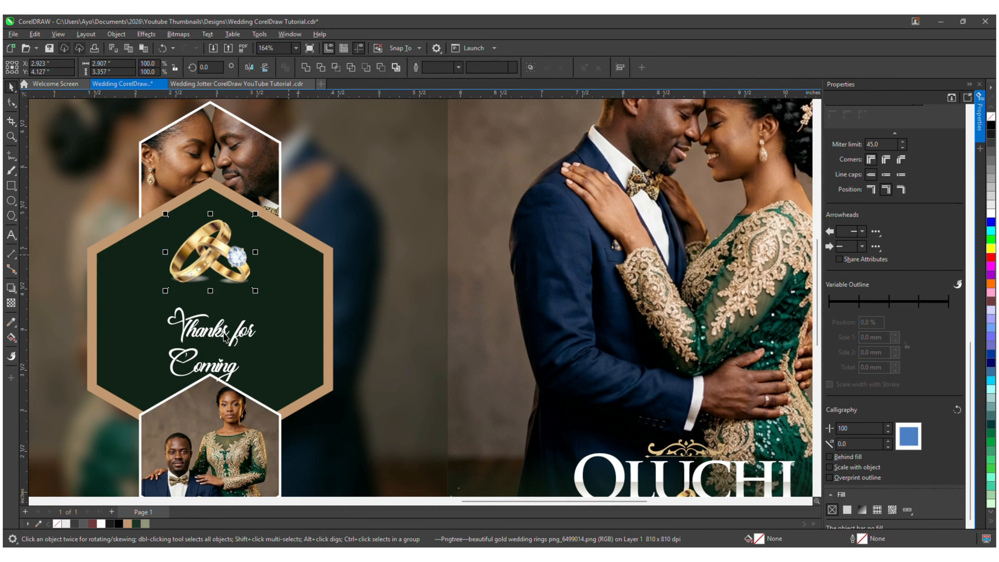
Step: Put the thank-you text on a single line and enlarge it to about 44.7 pt below the rings
left_click(254, 334)
double_click(254, 334)
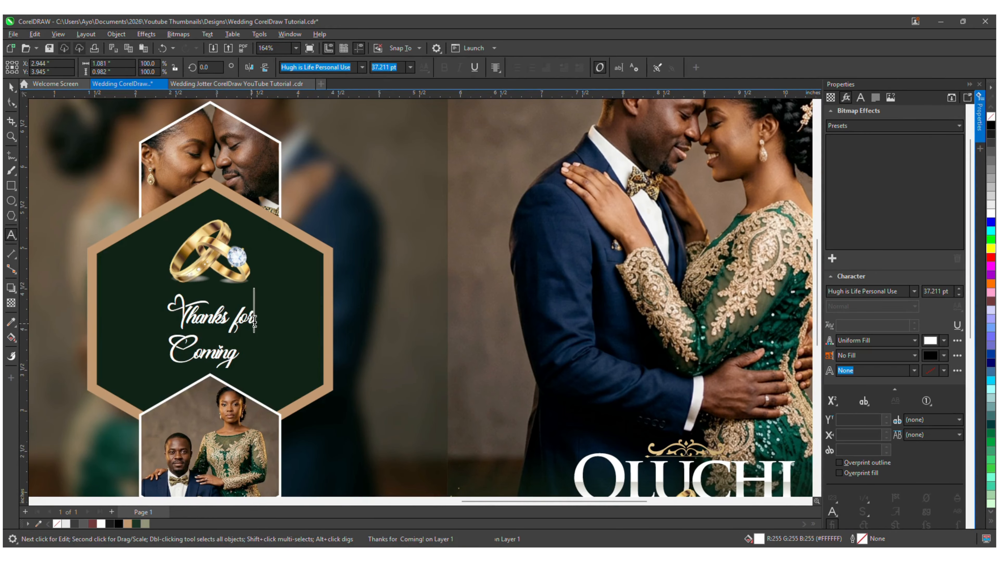
key("Delete")
scroll(258, 318, "up", 2)
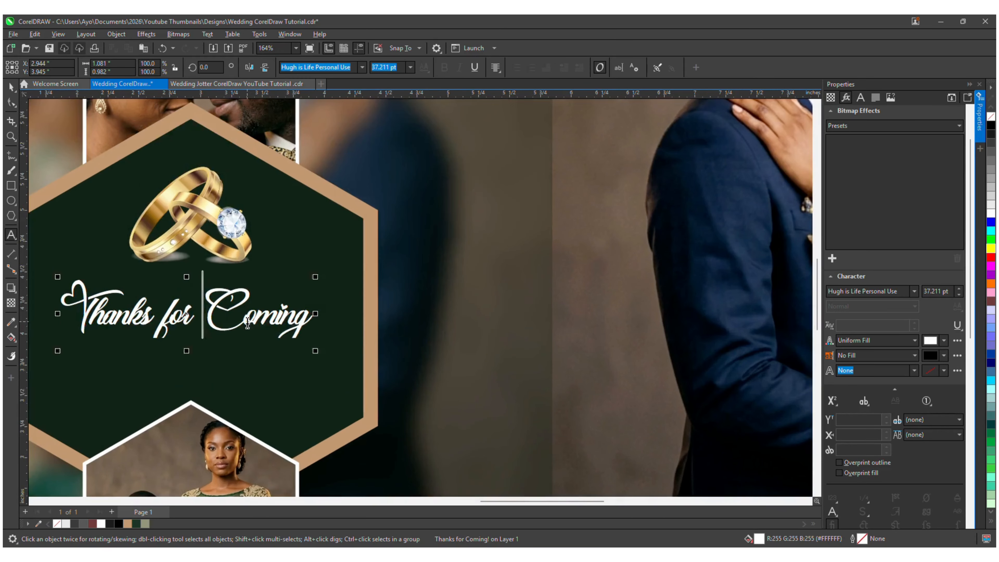
key("ctrl+space")
left_click_drag(313, 355, 336, 363)
scroll(272, 342, "down", 2)
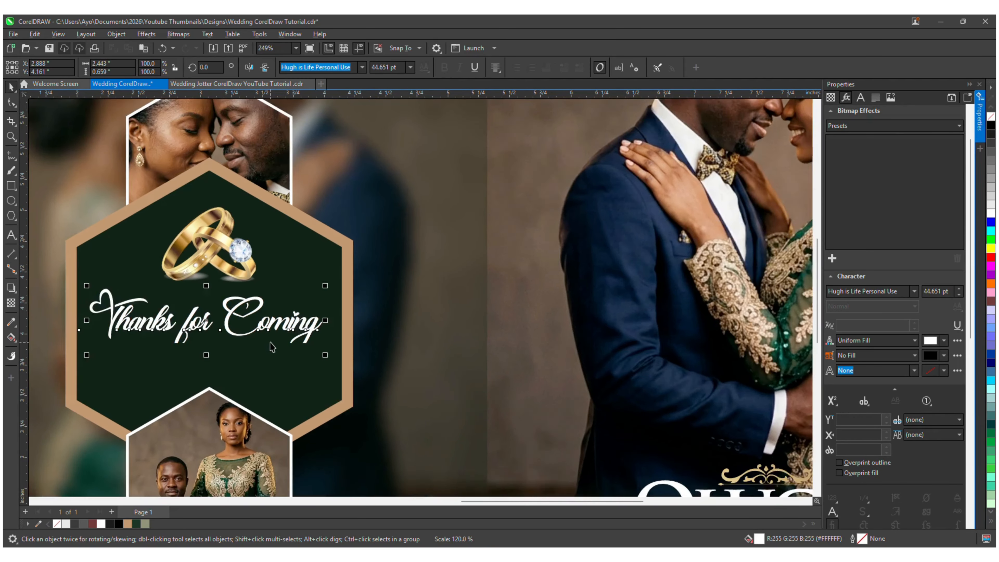
Step: Centre the thank-you text and the wedding rings horizontally in the back's large hexagon
left_click(231, 284, "shift")
scroll(331, 258, "down", 3)
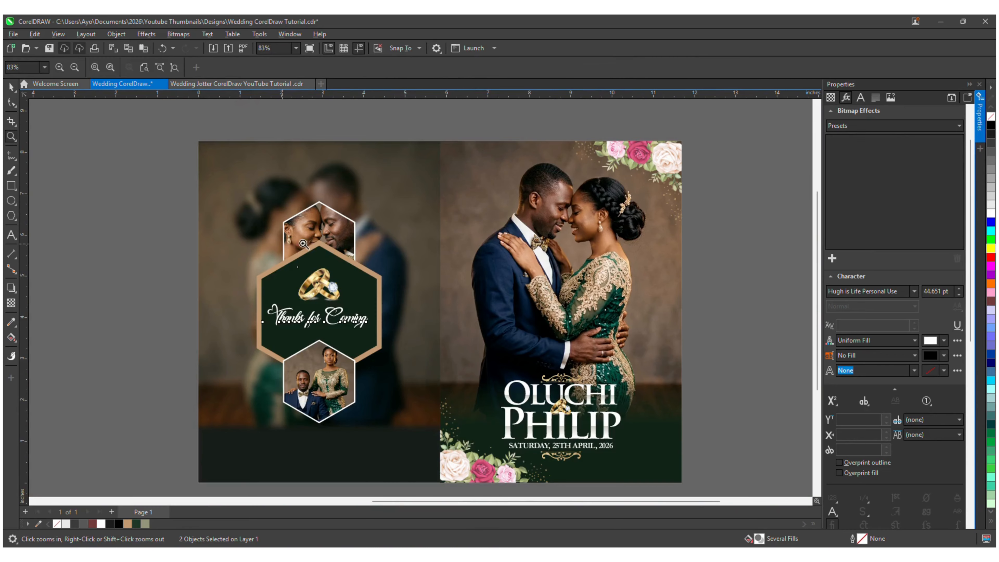
left_click(329, 250, "shift")
key("F3")
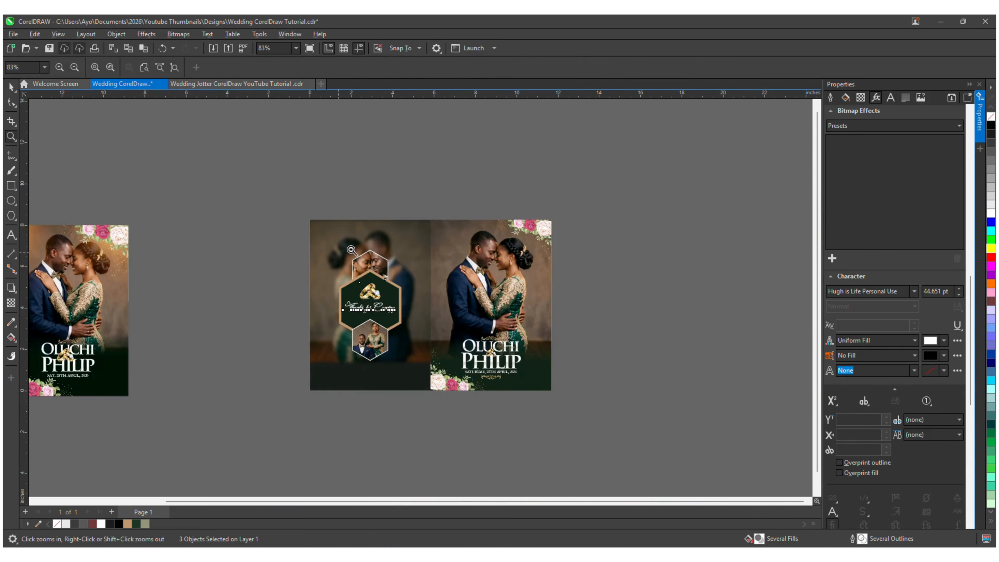
left_click_drag(559, 236, 253, 407)
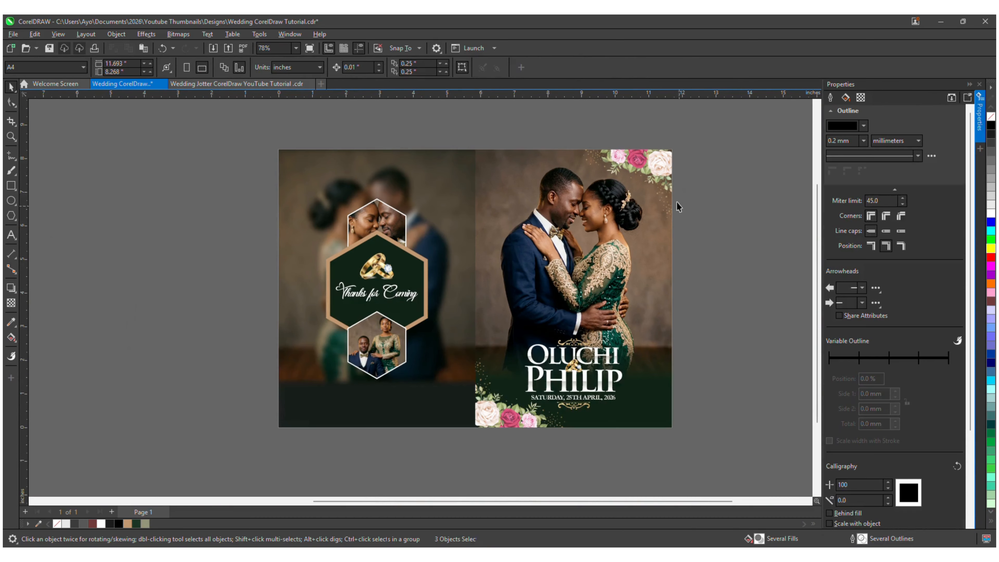
Step: Group the front's two floral corners, place a copy over the back cover and mirror that copy horizontally
left_click(591, 362)
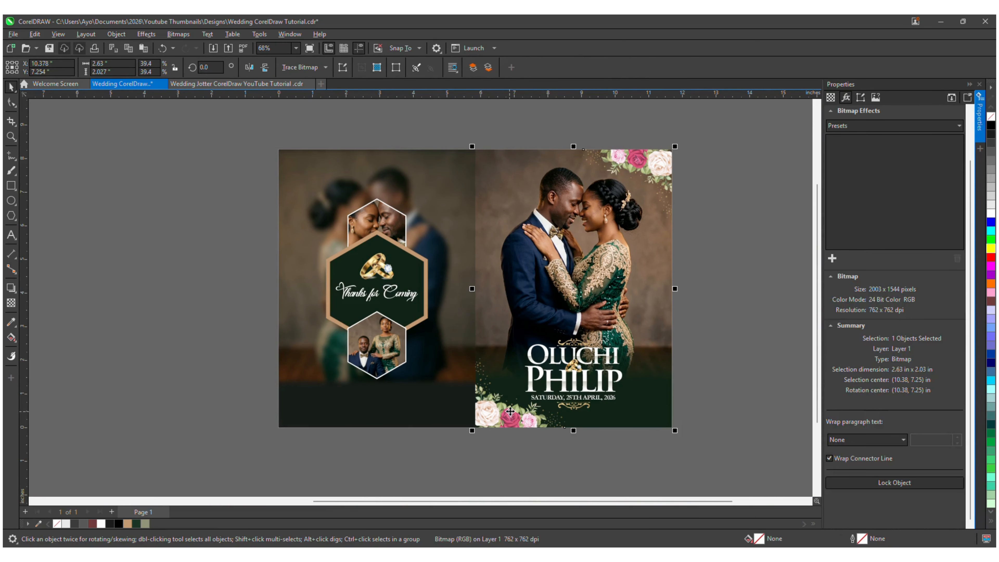
key("ctrl+g")
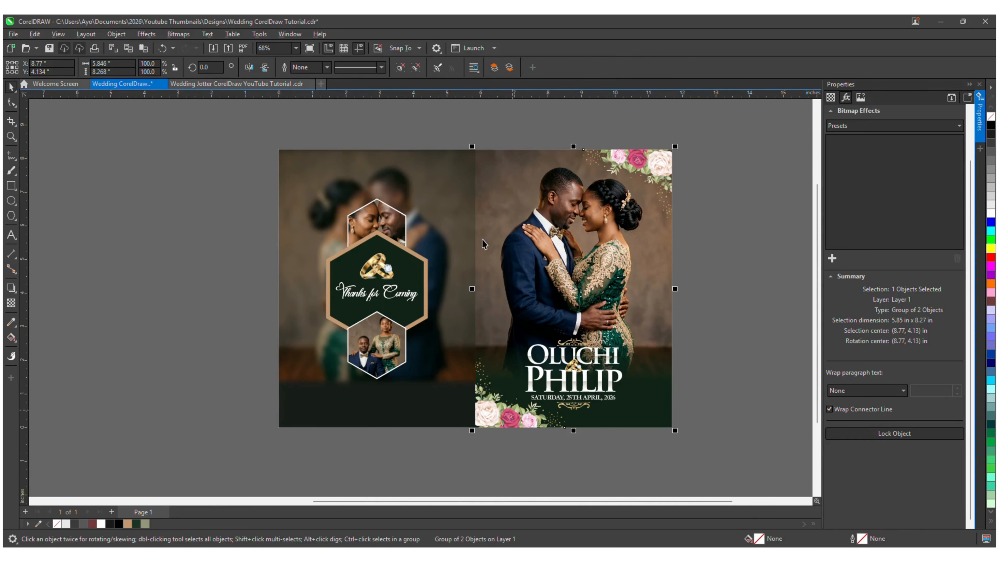
left_click(452, 198, "shift")
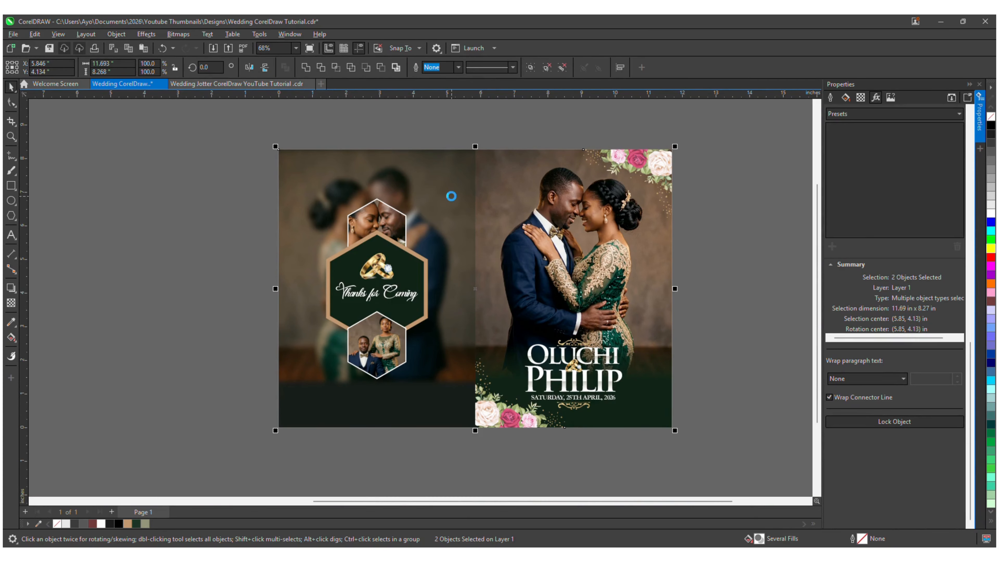
key("c")
key("ctrl+g")
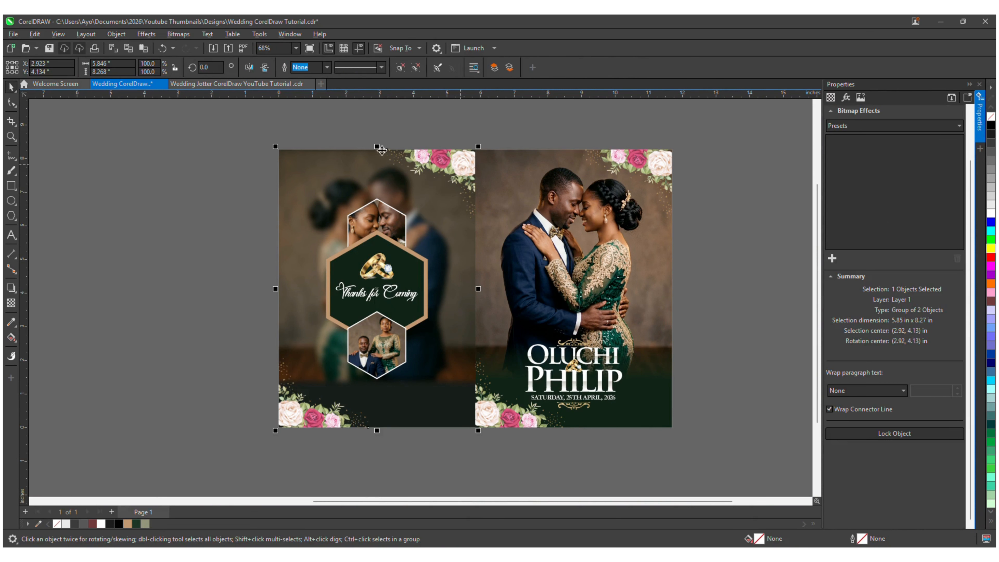
left_click(250, 68)
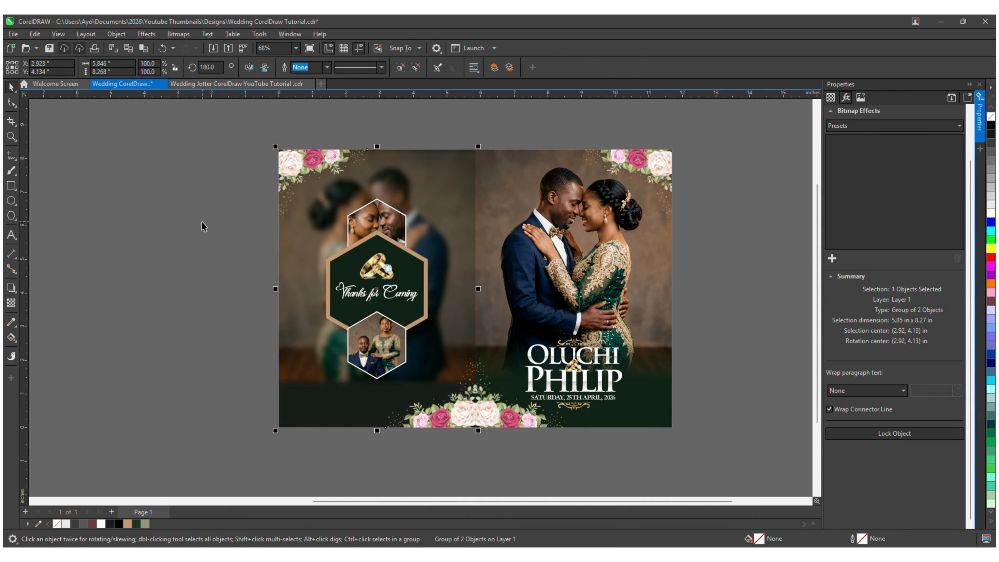
Step: Ungroup the mirrored pair of floral corners on the back cover and deselect them
key("ctrl+z")
key("ctrl+z")
key("ctrl+z")
key("ctrl+shift+z")
key("ctrl+shift+z")
key("ctrl+shift+z")
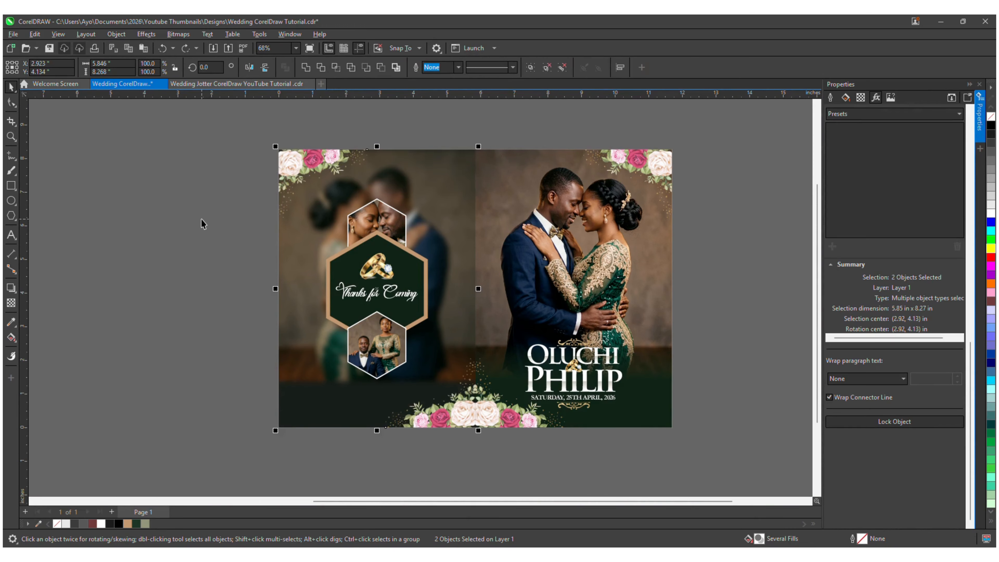
left_click(202, 221)
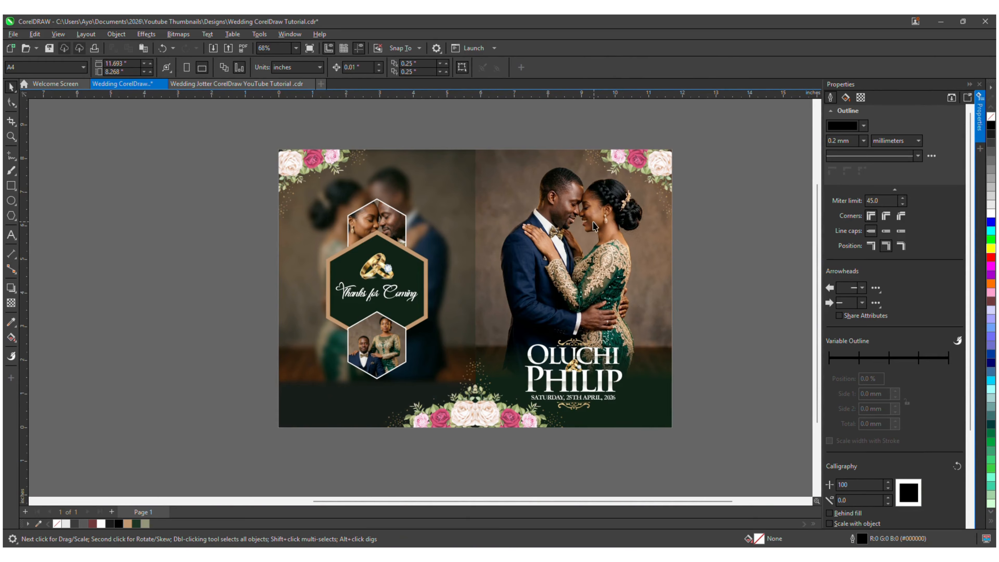
scroll(453, 206, "down", 3)
scroll(399, 215, "up", 2)
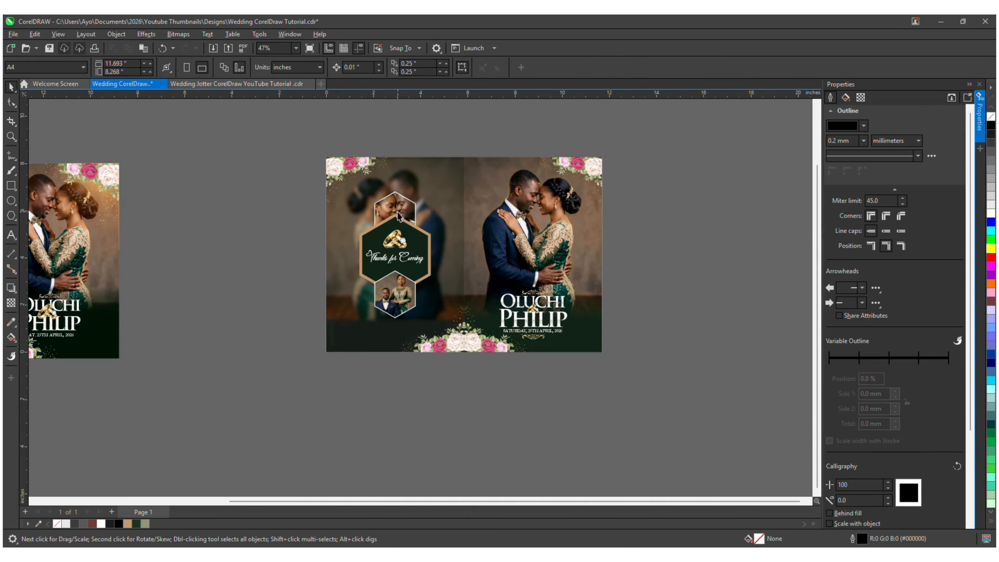
scroll(442, 342, "up", 2)
left_click(449, 252)
left_click_drag(449, 252, 448, 345)
left_click(405, 66)
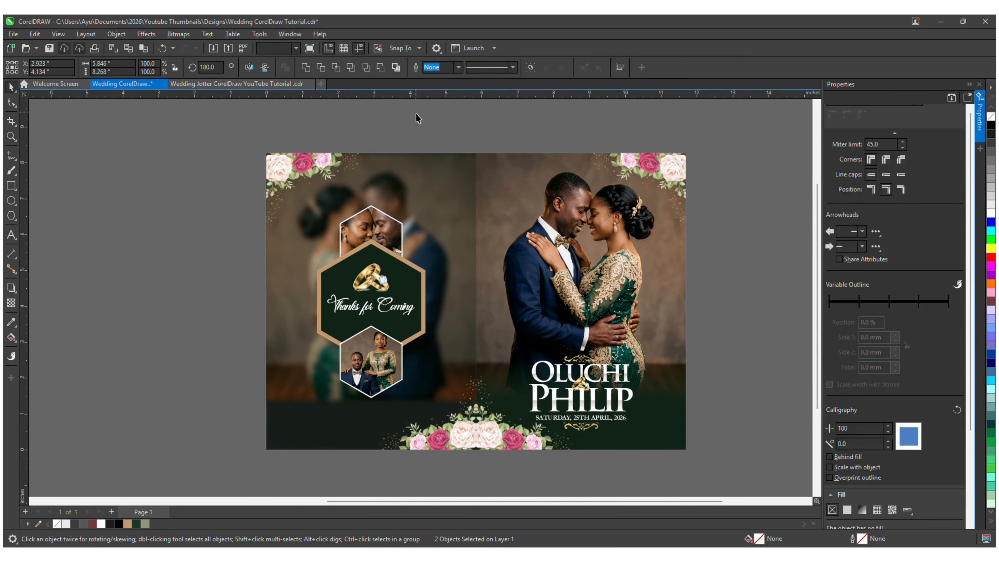
Step: Rotate the back's upper floral corner to 75° and place it behind the left side of the lower photo hexagon
left_click(306, 163)
scroll(326, 294, "down", 3)
scroll(147, 339, "left", 5)
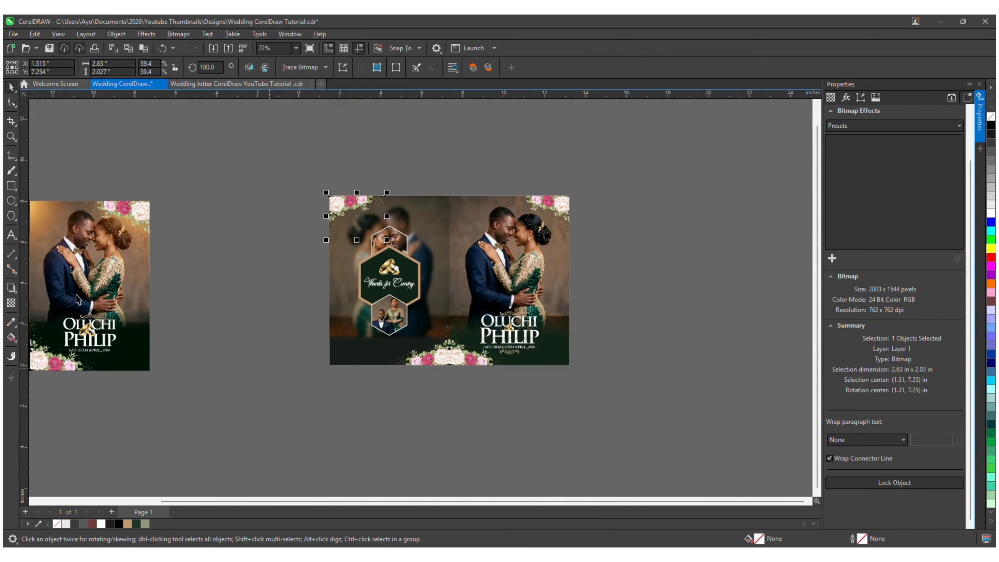
scroll(147, 339, "up", 5)
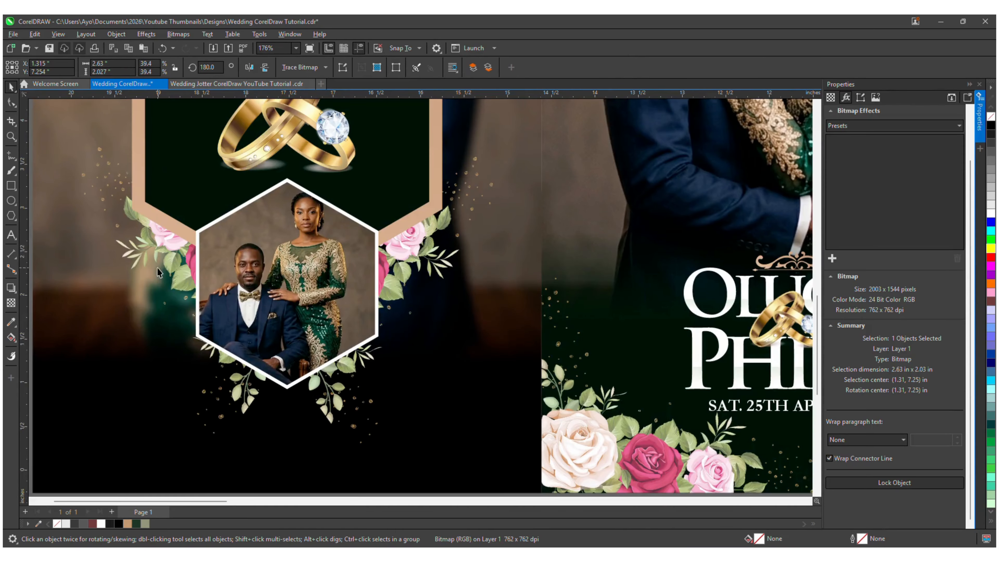
scroll(152, 262, "down", 6)
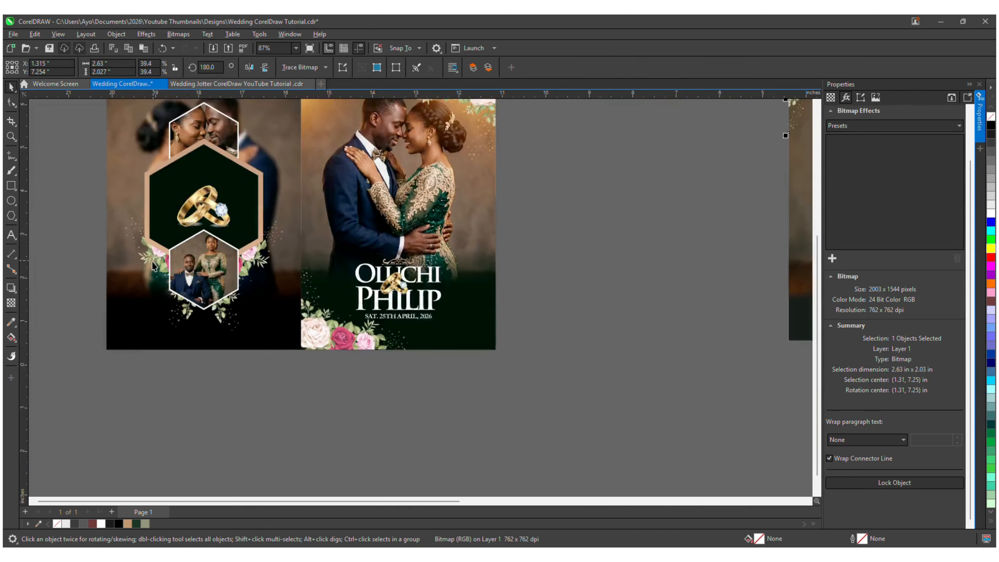
scroll(342, 216, "up", 3)
left_click_drag(298, 170, 307, 367)
scroll(306, 367, "up", 2)
left_click_drag(374, 325, 343, 286)
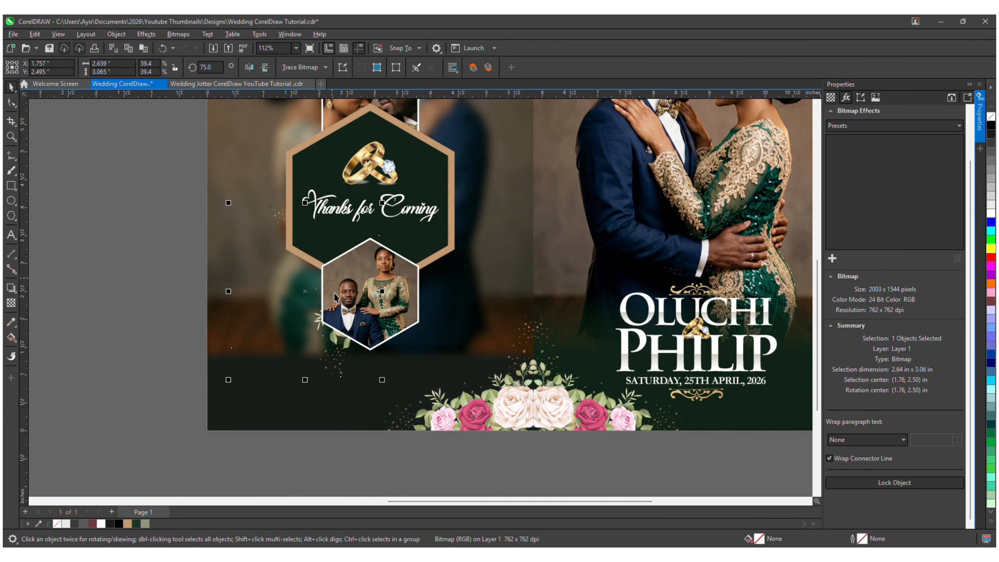
Step: Shift the flowers behind the lower hexagon slightly left, shrink them to about 1.88 in wide and rotate them to about 92.4°
scroll(333, 278, "up", 1)
left_click_drag(296, 292, 285, 290)
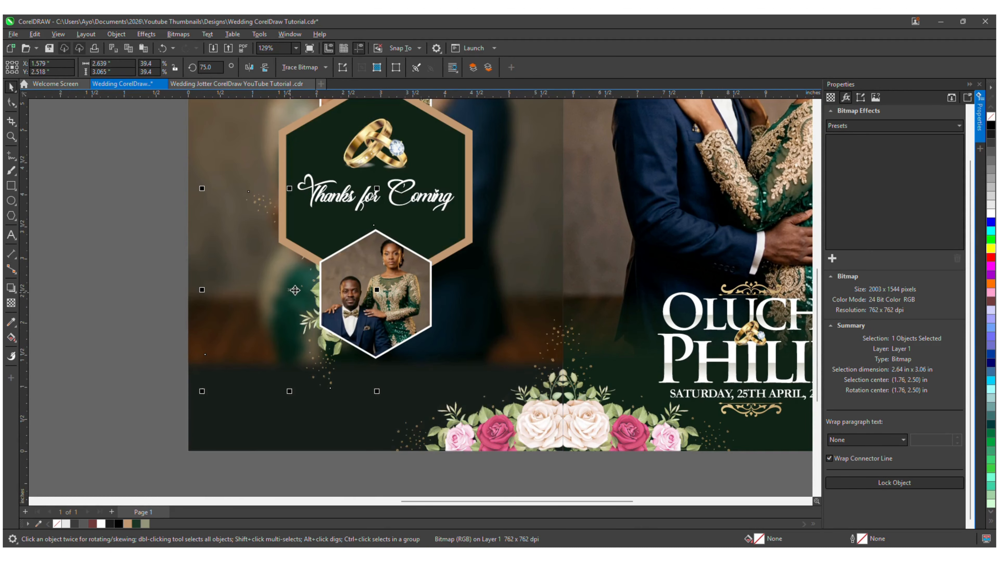
left_click_drag(375, 391, 354, 342)
left_click(313, 322)
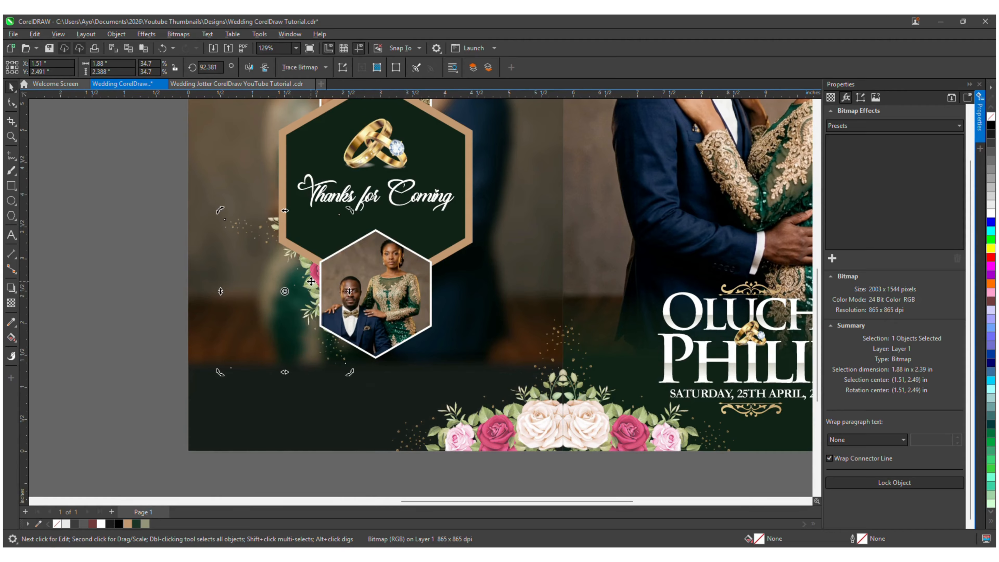
left_click(261, 253)
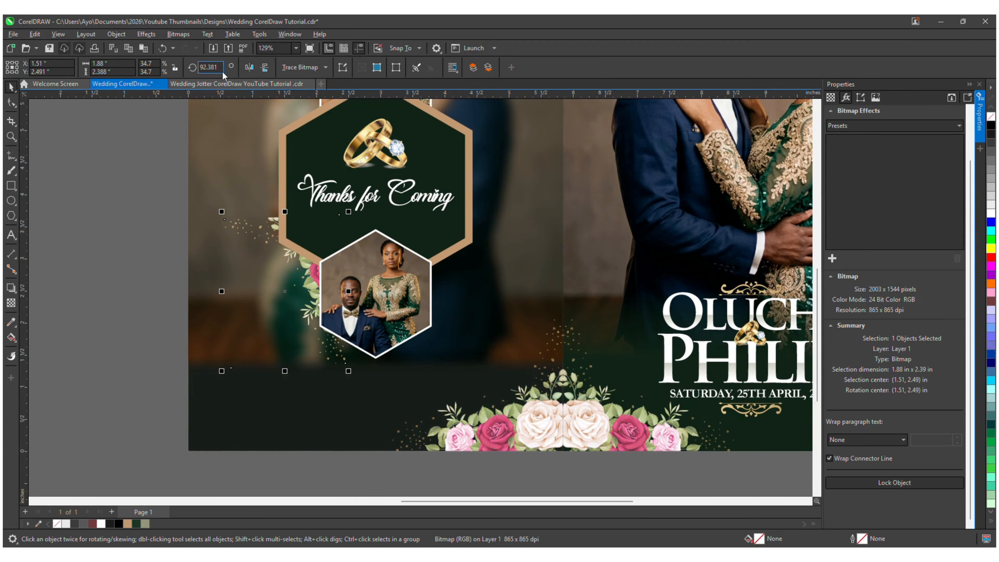
Step: Place a horizontally mirrored copy of the hexagon's flowers behind the right side of the lower photo hexagon
left_click(249, 67)
left_click_drag(283, 291, 476, 283)
scroll(440, 301, "up", 3)
scroll(468, 289, "down", 4)
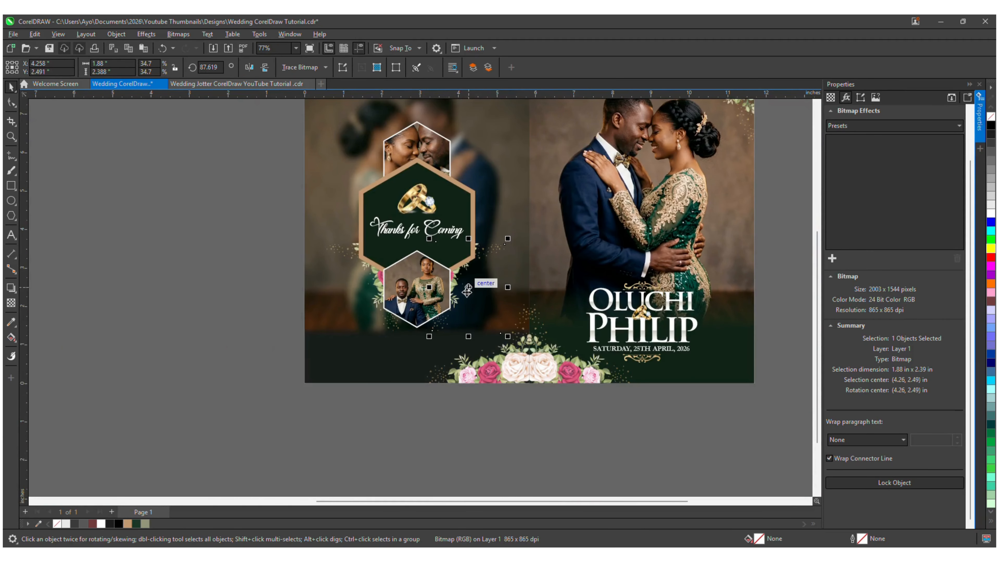
key("Right")
Step: Delete the floral corner at the bottom of the back cover
left_click(487, 387)
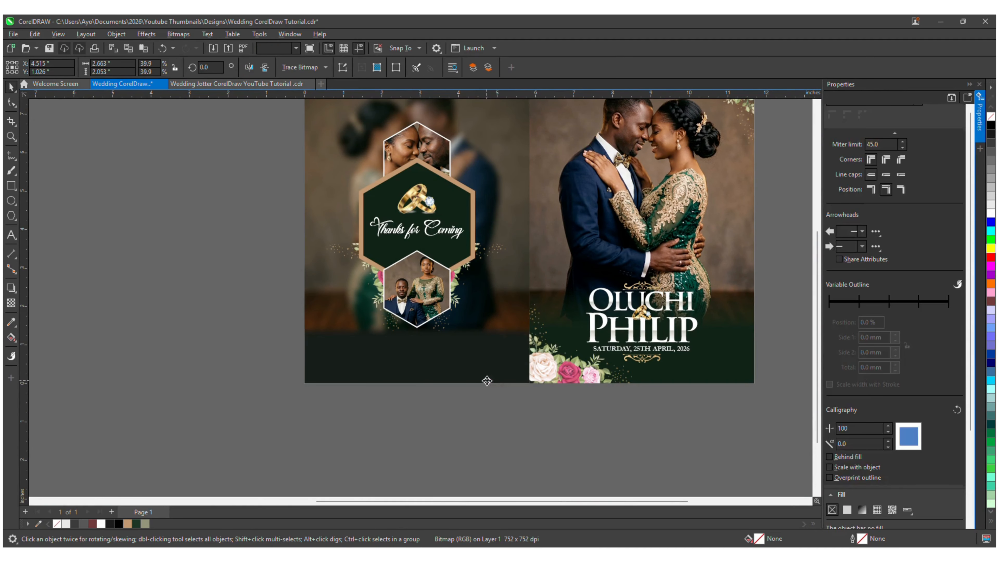
scroll(476, 412, "down", 3)
scroll(472, 405, "up", 5)
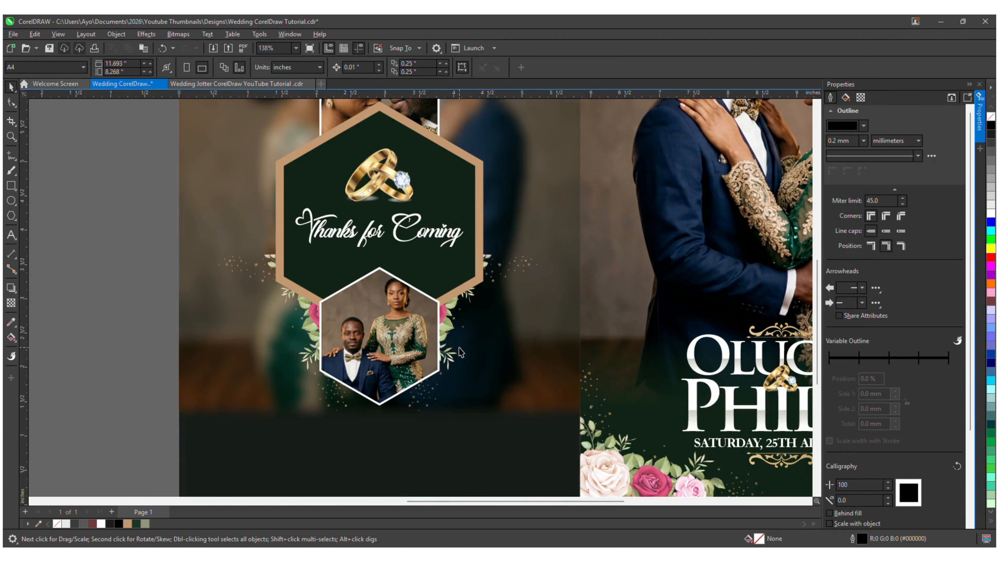
Step: Nudge the mirrored flowers beside the lower hexagon to a horizontal position of 4.318 in
left_click(459, 346)
key("Right")
key("Right")
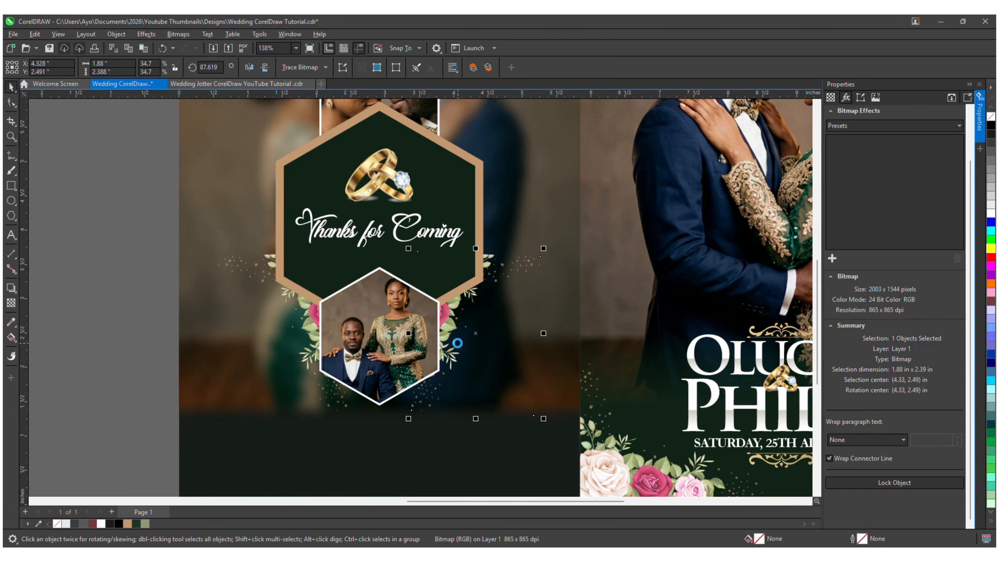
scroll(456, 344, "down", 3)
scroll(448, 343, "down", 2)
left_click(637, 293)
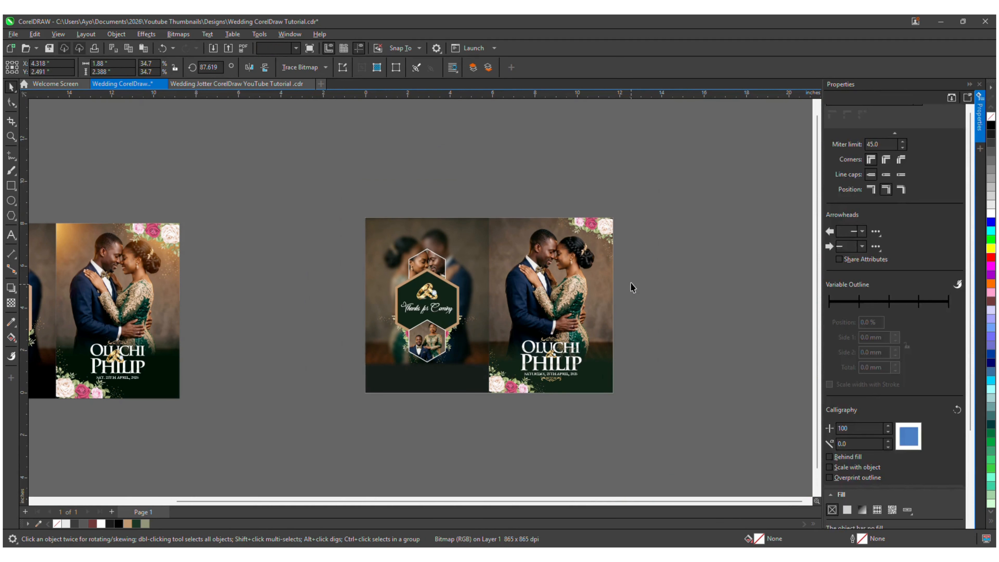
Step: Clear the selection and save the cover document
left_click(608, 280)
scroll(608, 280, "up", 2)
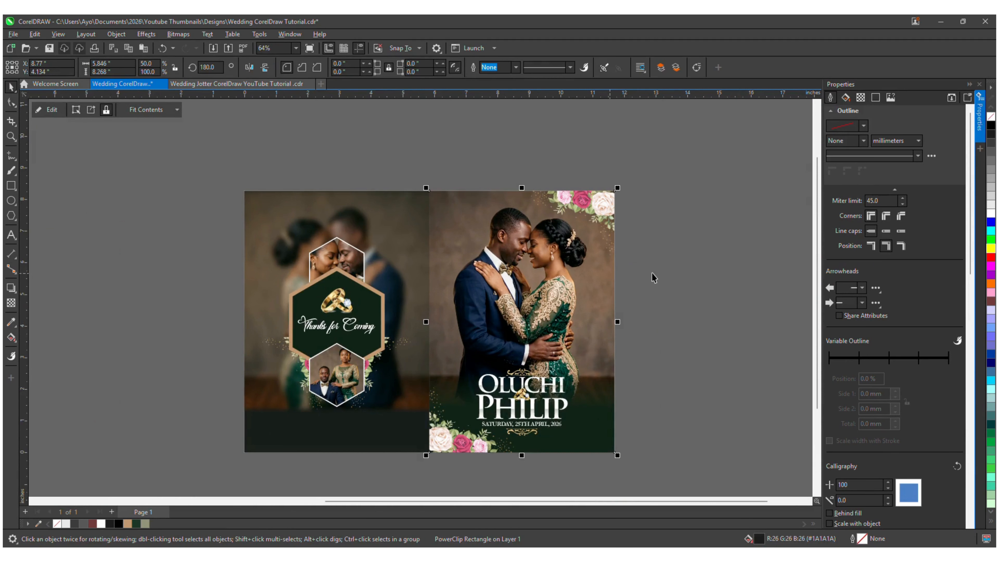
left_click(651, 276)
key("ctrl+s")
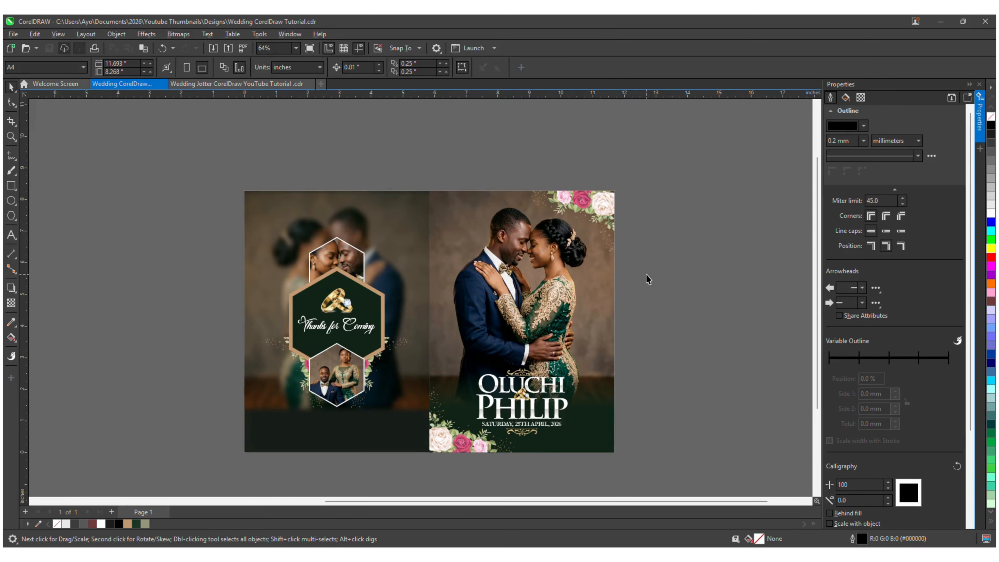
Step: Compare the new cover with the reference layout beside it, examining the upper background and flowers of the reference's front
scroll(647, 278, "down", 1)
scroll(648, 278, "up", 1)
scroll(647, 279, "down", 3)
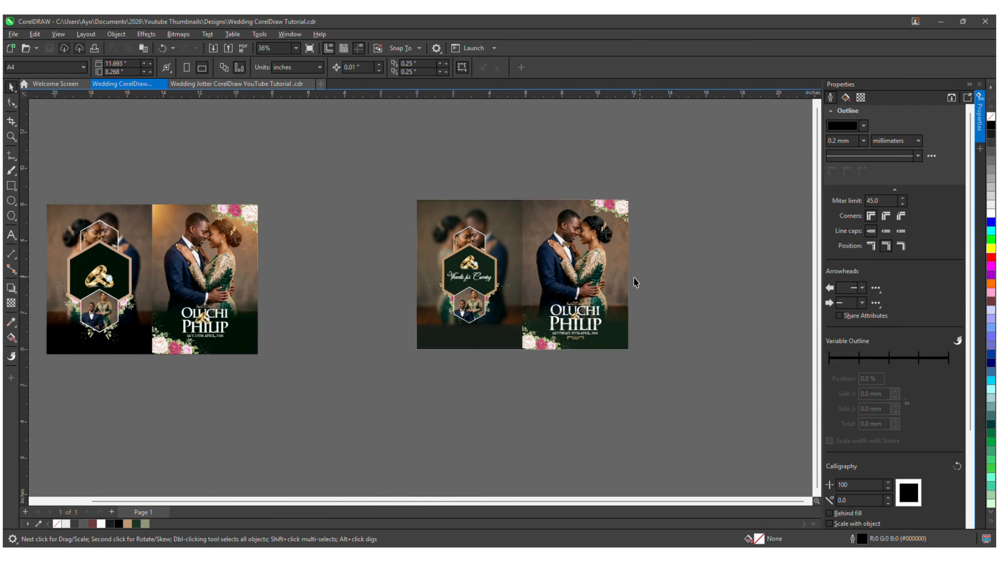
scroll(162, 208, "up", 6)
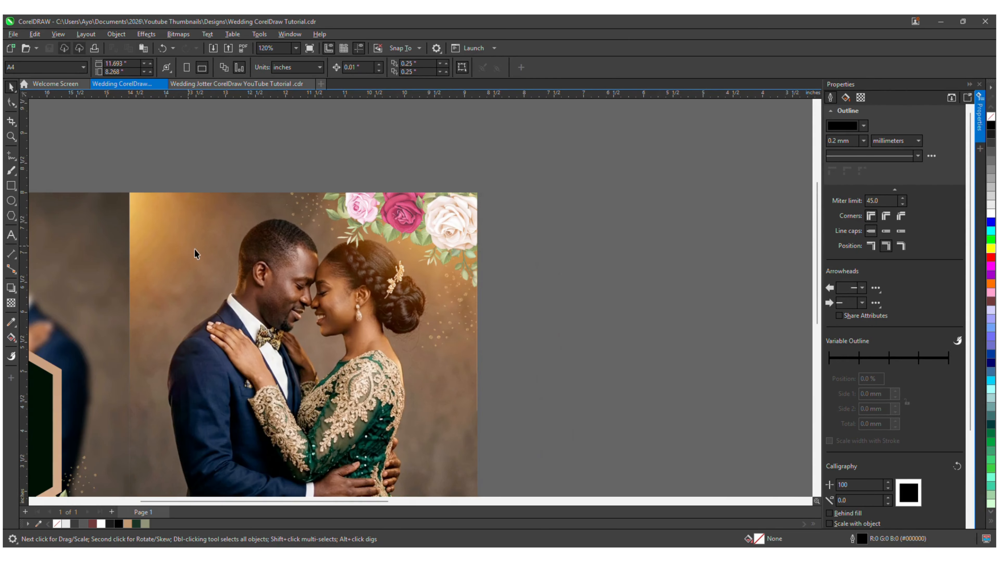
scroll(193, 258, "down", 3)
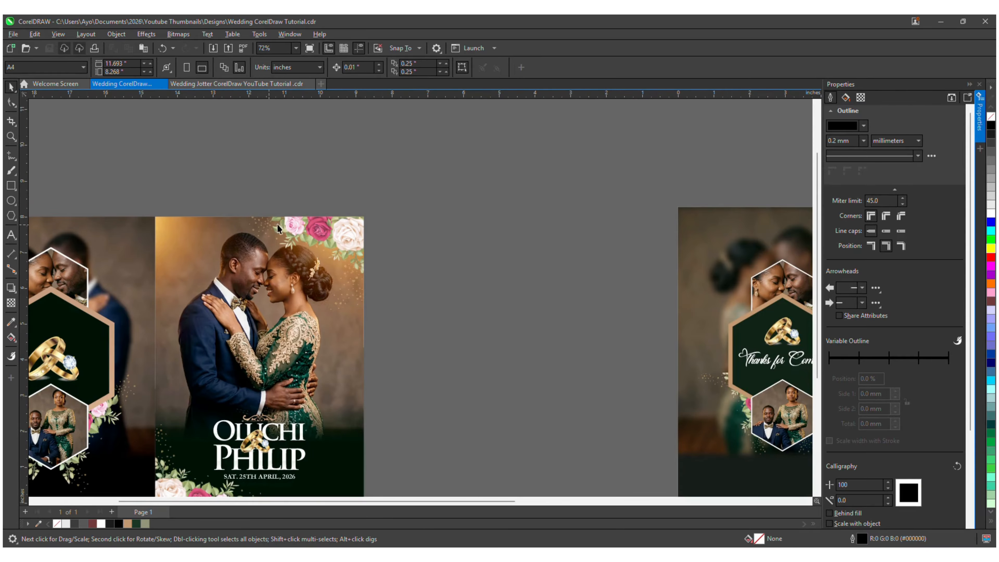
scroll(278, 228, "down", 4)
scroll(432, 259, "right", 3)
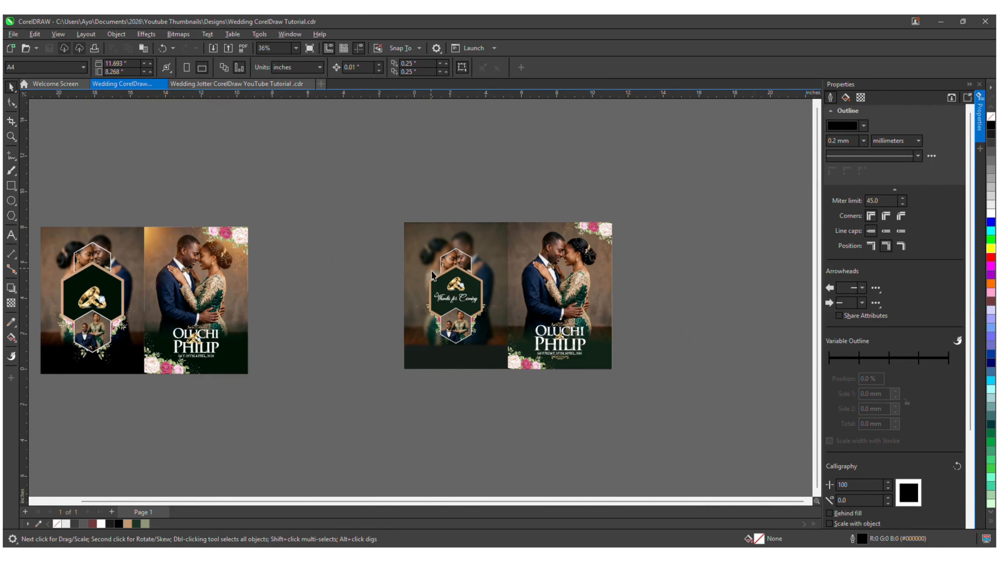
scroll(432, 275, "right", 1)
Step: Import the glowing light image download (48).jpg from Downloads and place it about 4.98 in wide over the top of the new cover
left_click(213, 48)
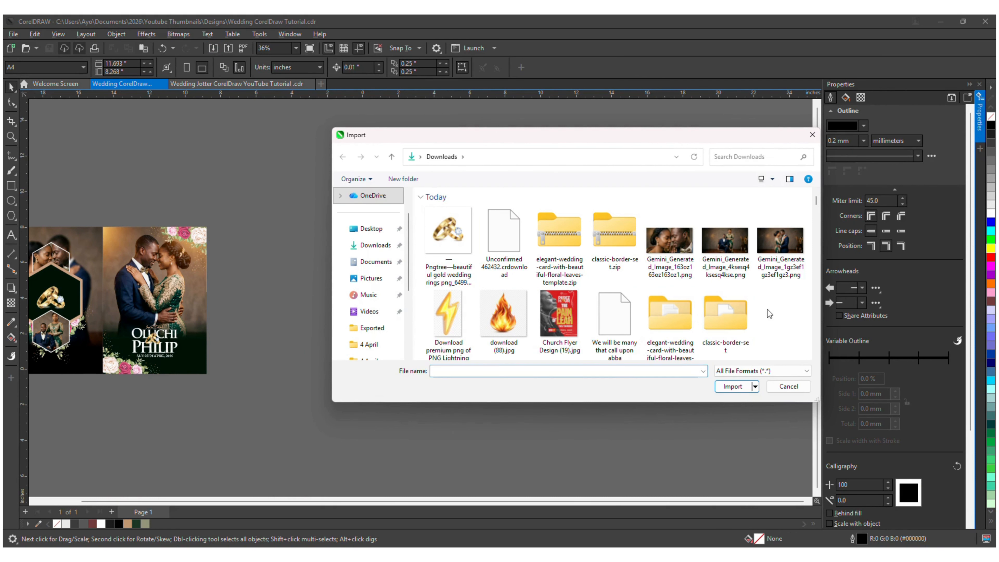
scroll(770, 314, "down", 8)
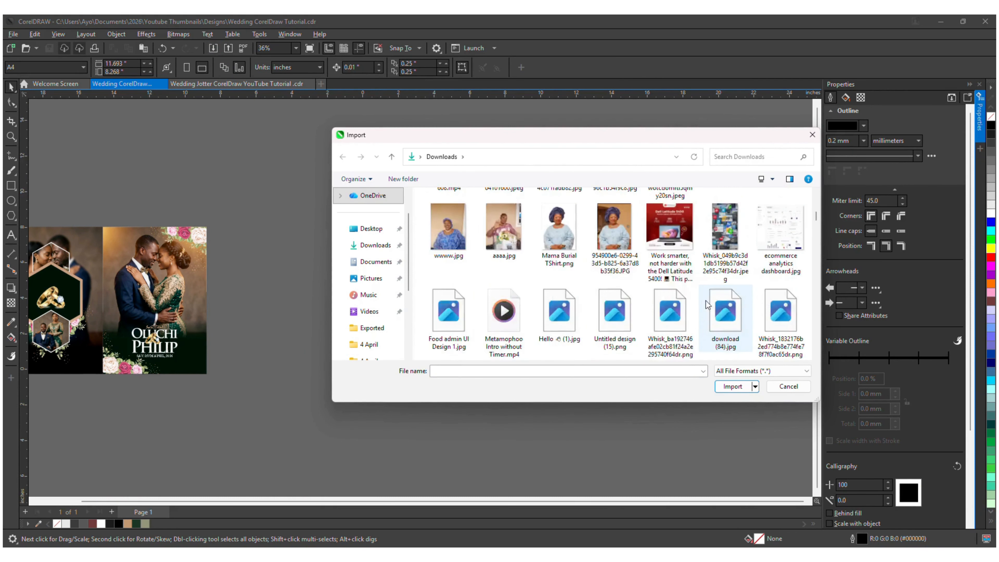
scroll(707, 304, "down", 10)
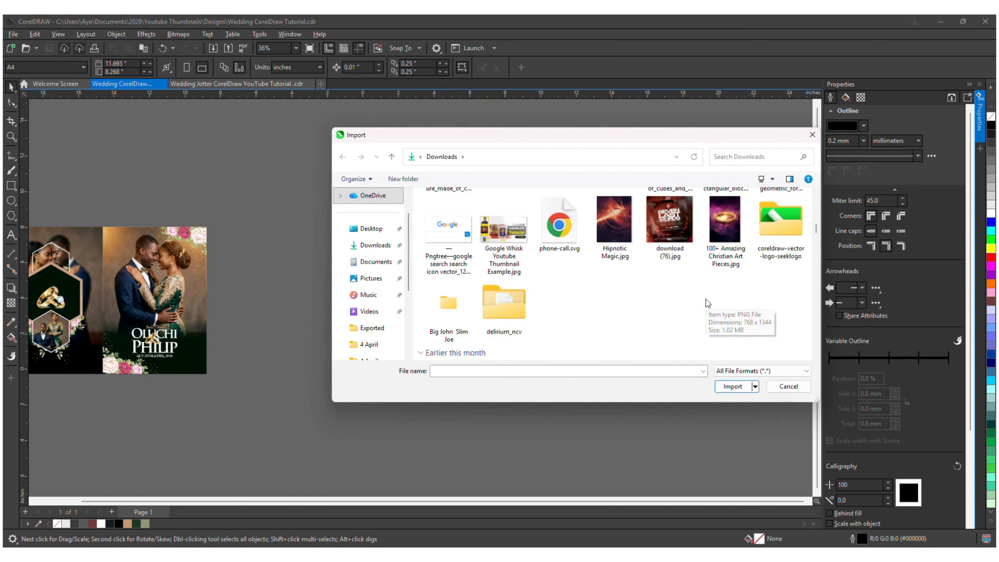
scroll(707, 303, "down", 10)
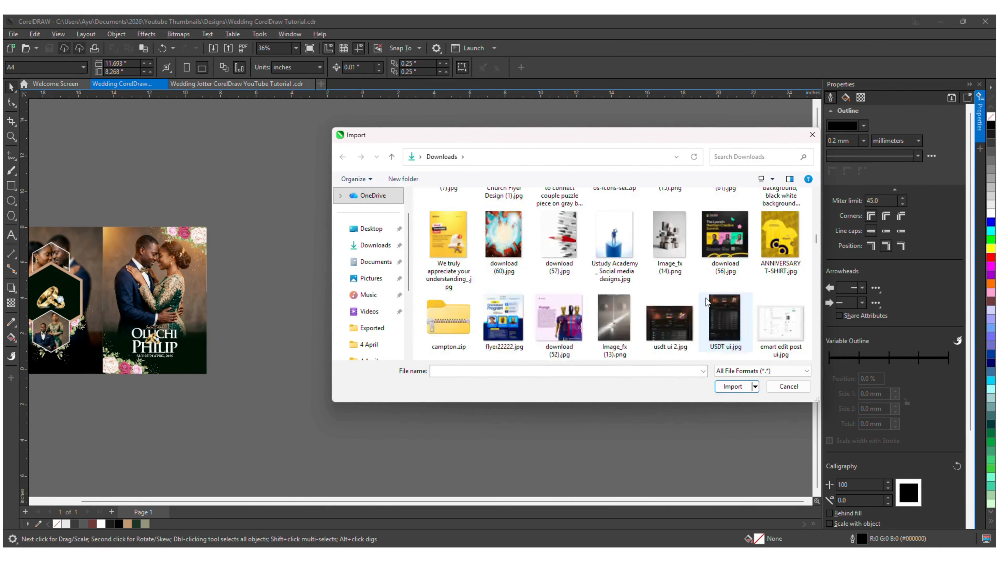
scroll(707, 304, "down", 10)
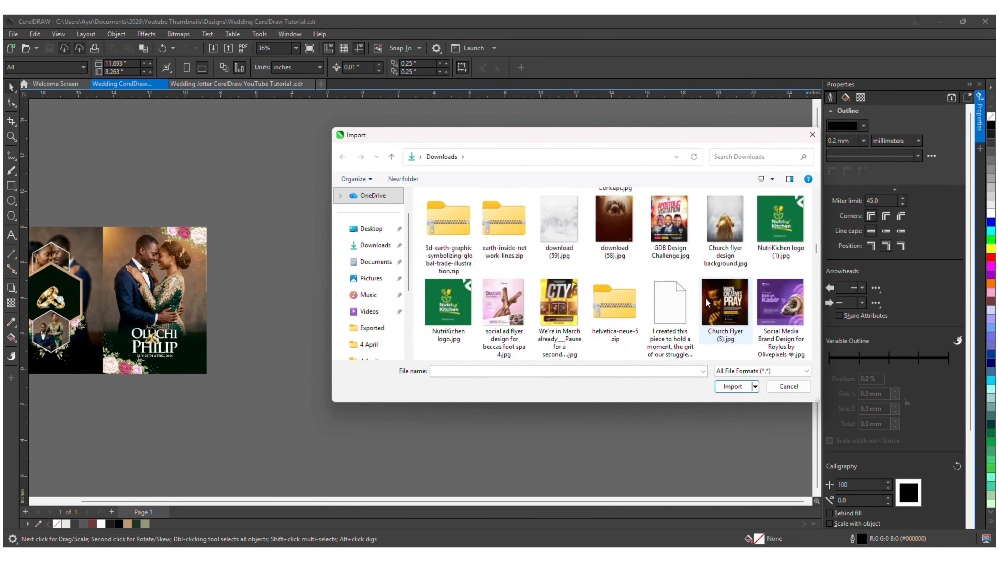
scroll(707, 304, "down", 5)
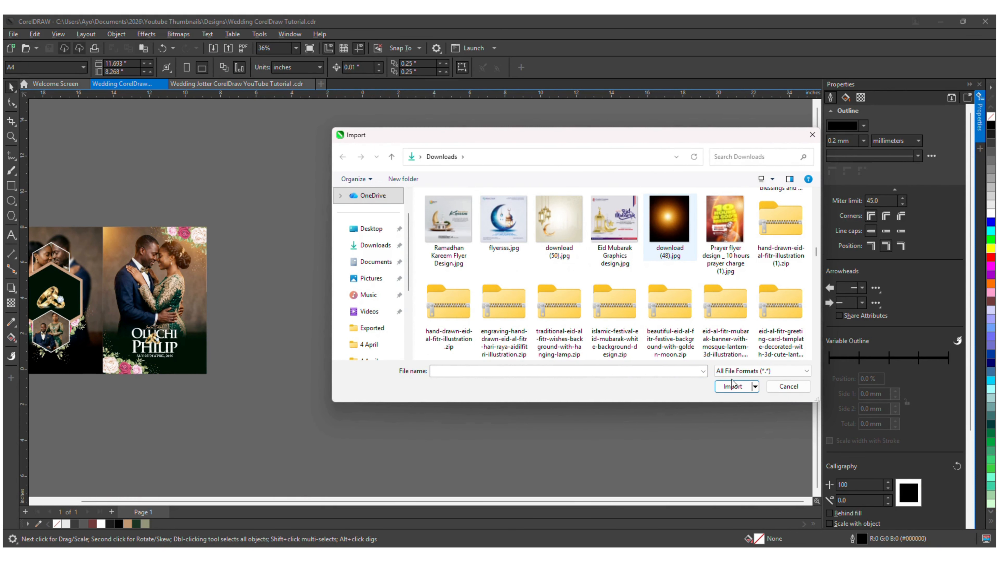
left_click(732, 386)
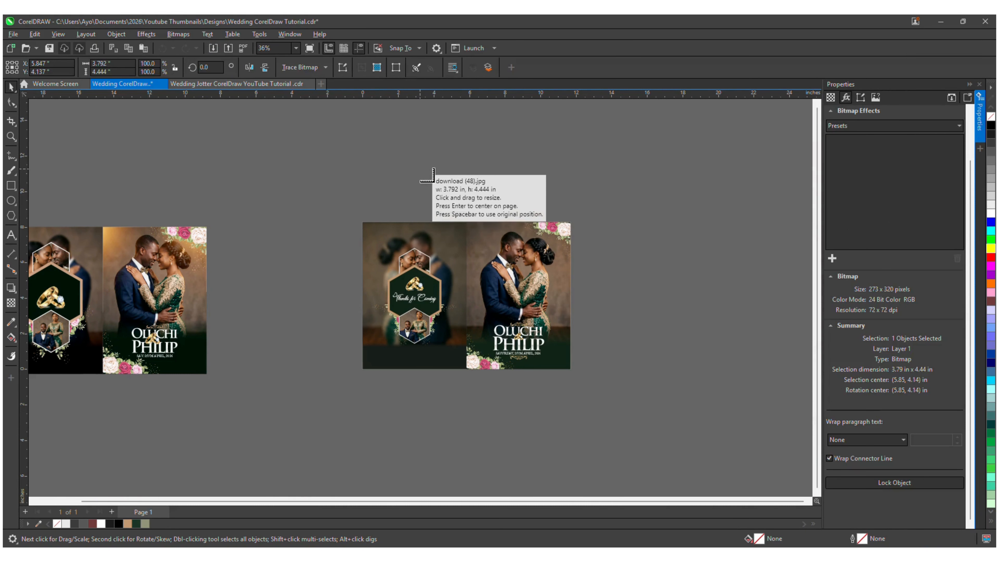
left_click_drag(421, 169, 542, 273)
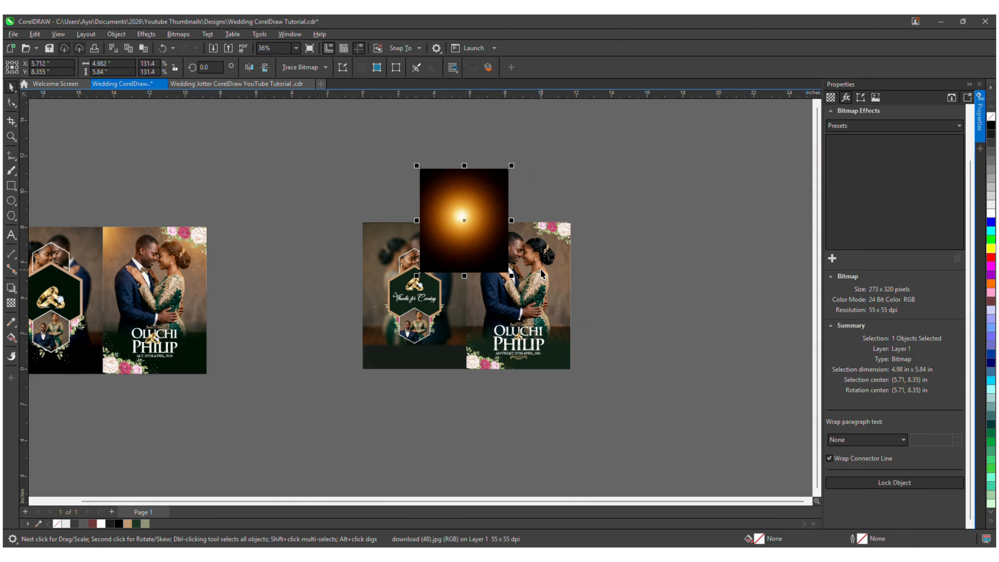
Step: Move the glow image over the couple, place it inside the front cover's PowerClip frame, and open the frame's contents for editing
scroll(518, 238, "up", 3)
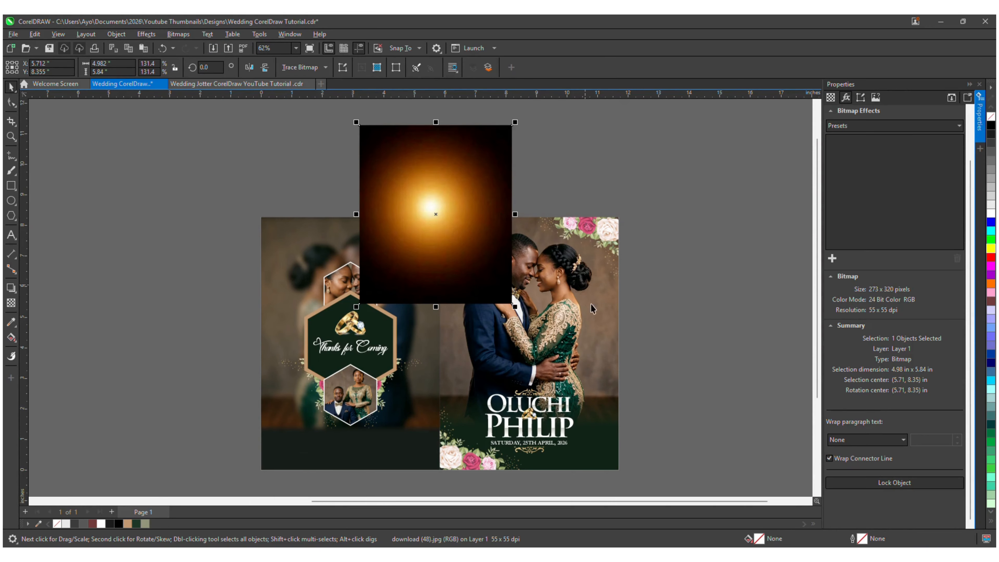
left_click_drag(472, 201, 599, 325)
left_click(605, 330)
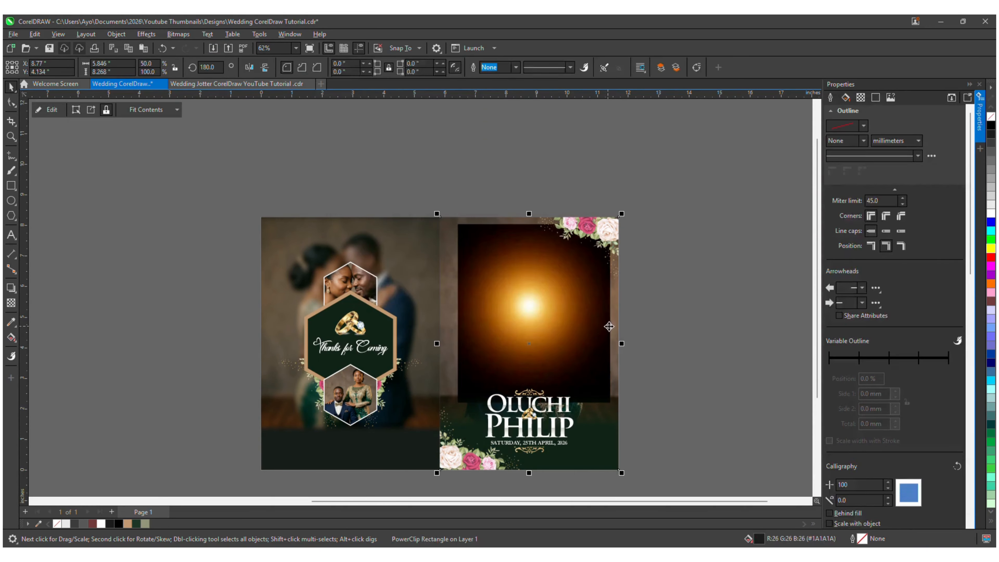
double_click(572, 317)
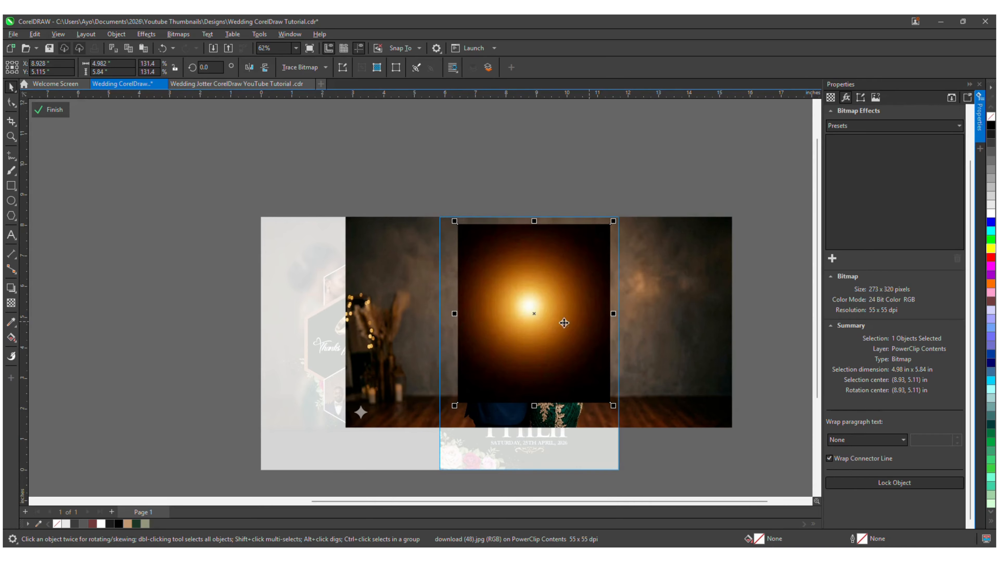
Step: Set the glow image's transparency merge mode to Screen
scroll(564, 323, "up", 2)
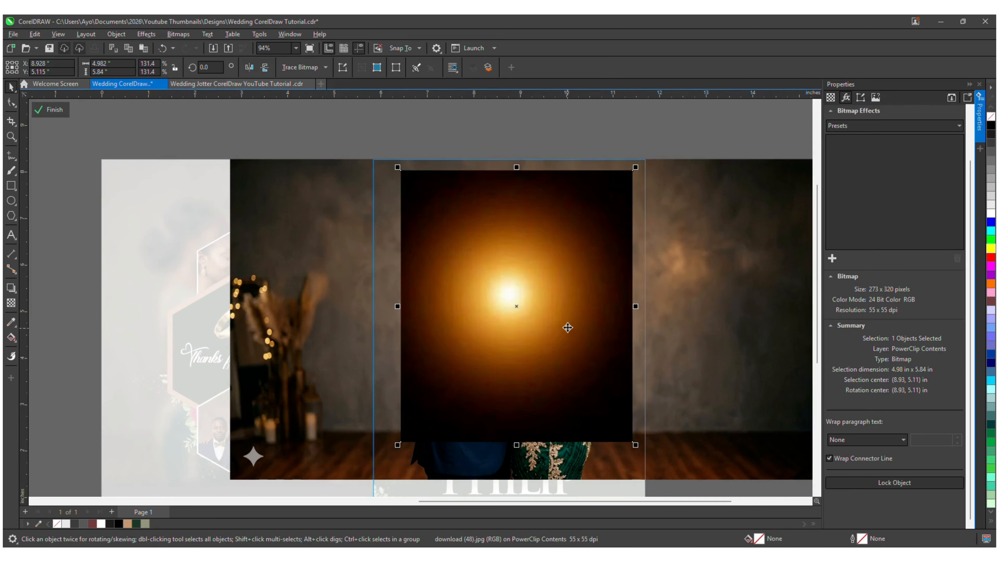
left_click(10, 303)
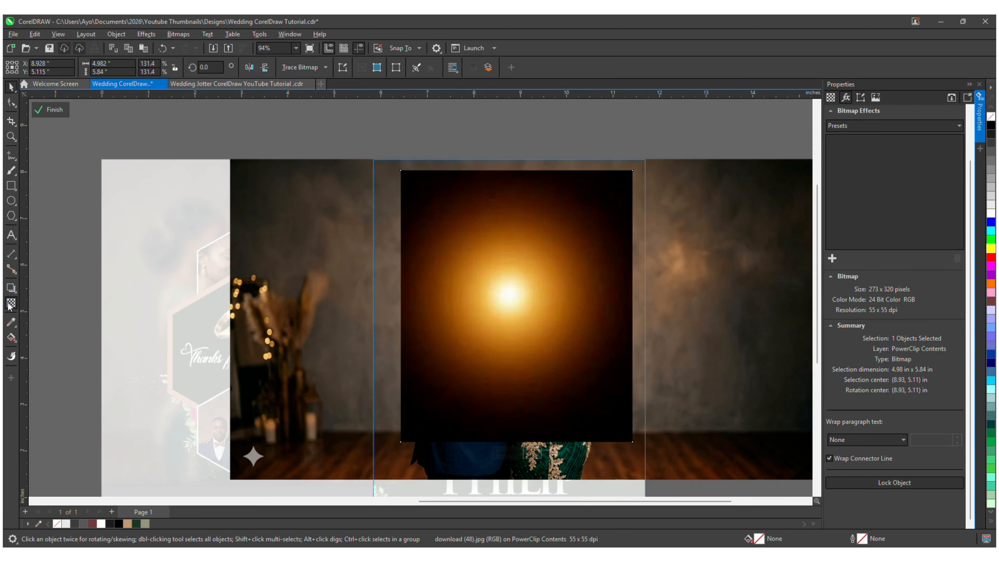
left_click(137, 70)
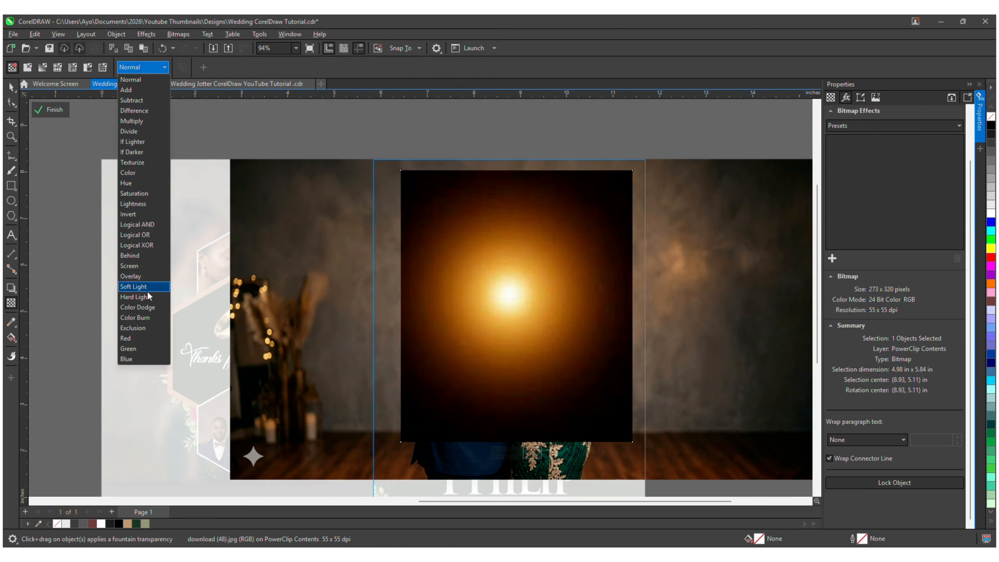
left_click(144, 266)
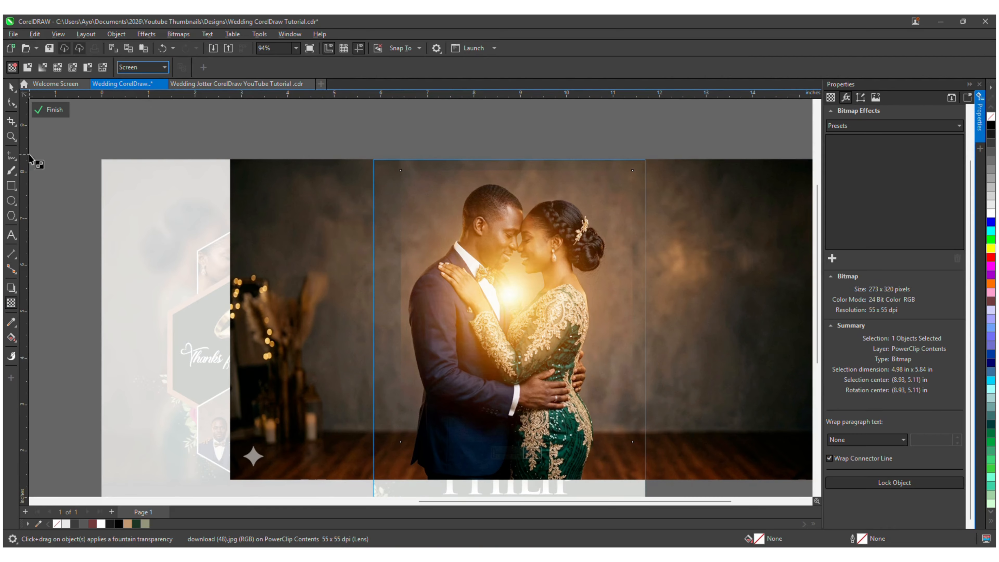
left_click(11, 87)
Step: Enlarge the glow to about 6.01 × 7.05 in, leave the frame's contents, and undo the accidental shift of the front cover
scroll(459, 238, "down", 2)
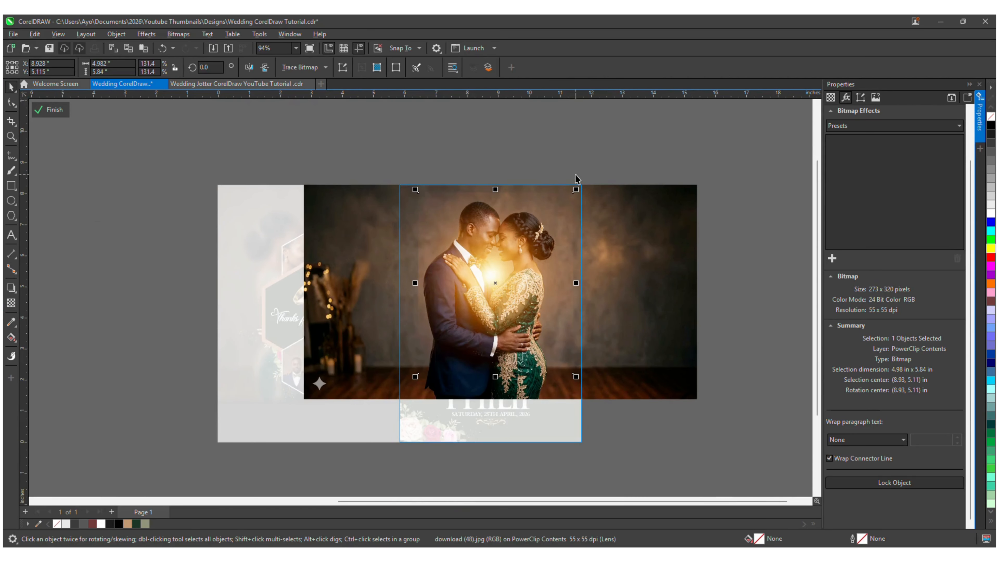
left_click_drag(579, 186, 595, 168)
left_click(622, 143, "ctrl")
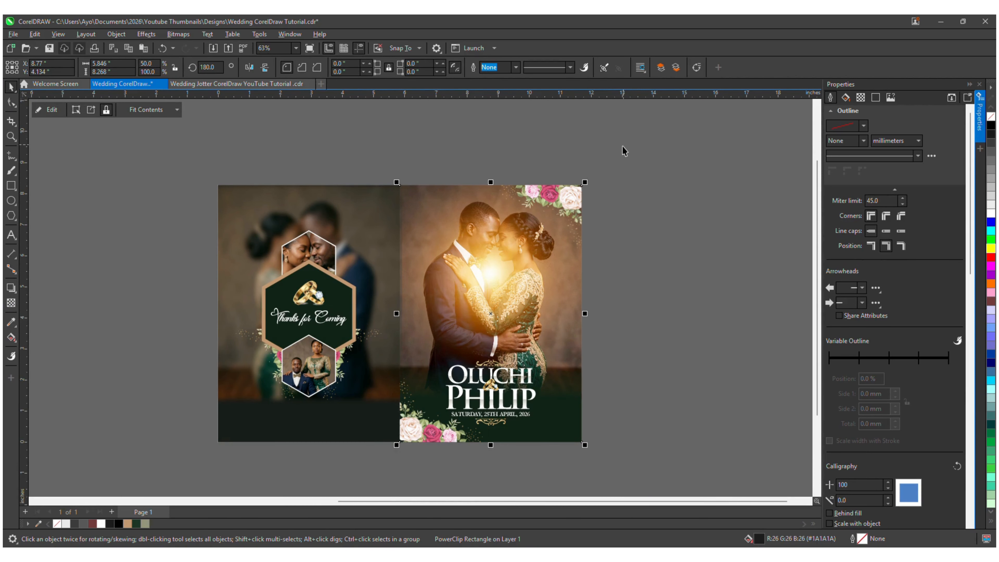
left_click(515, 277, "ctrl")
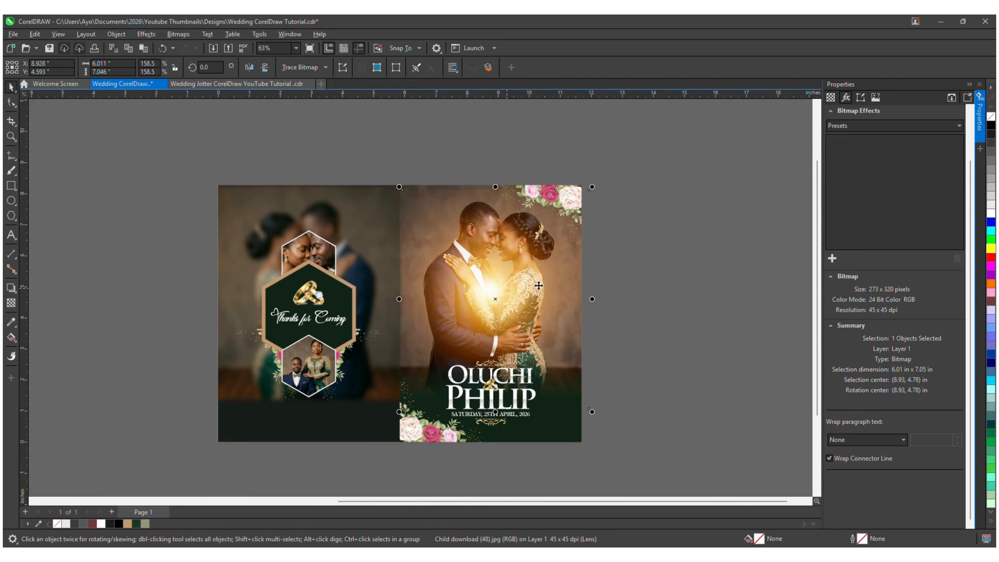
key("ctrl+z")
key("ctrl+z")
key("ctrl+z")
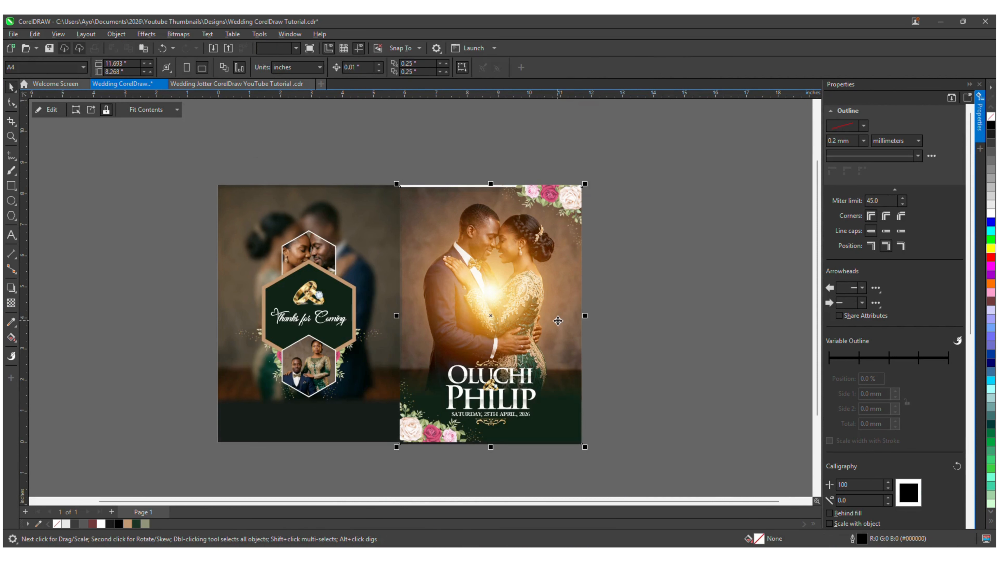
Step: Reopen the front cover's PowerClip contents, shrink the glow to about 3.27 × 3.83 in, and move it above the bride's head
double_click(552, 319)
left_click(513, 347)
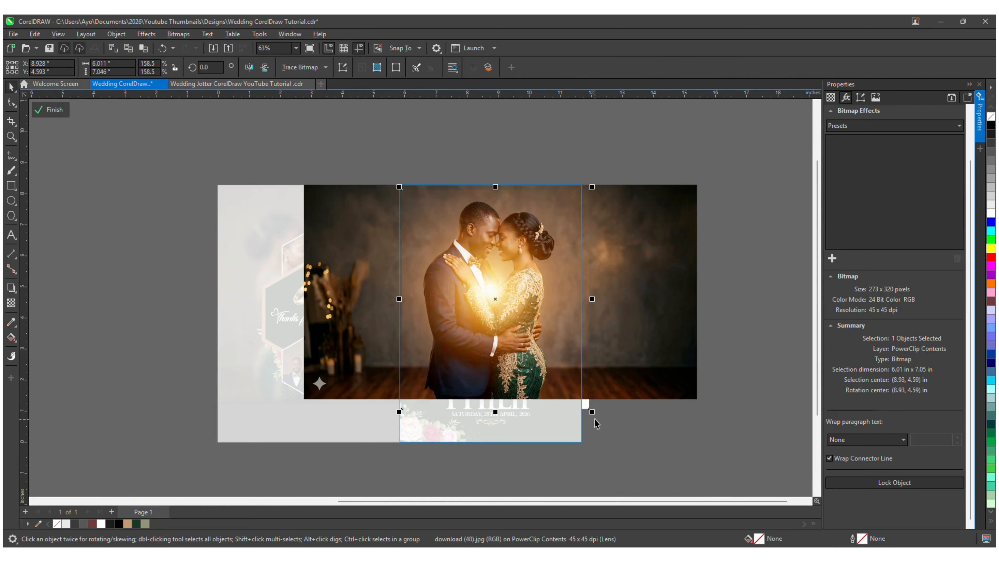
left_click_drag(593, 412, 499, 319)
scroll(465, 259, "up", 1)
left_click_drag(454, 240, 644, 175)
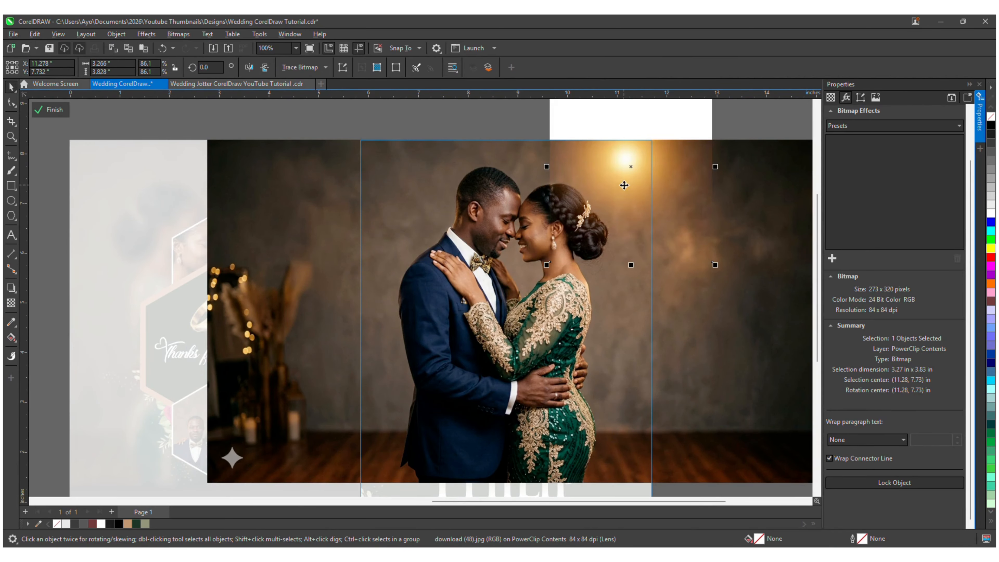
Step: Fade out the glow's hard left edge with a short linear fountain transparency reaching 100% at the edge
scroll(653, 169, "up", 1)
scroll(623, 210, "up", 2)
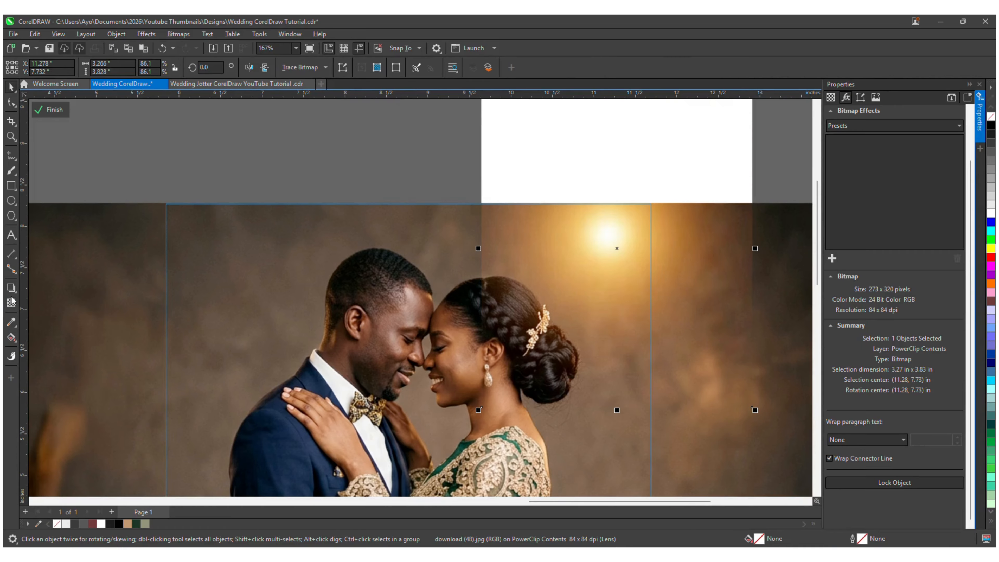
scroll(492, 240, "up", 2)
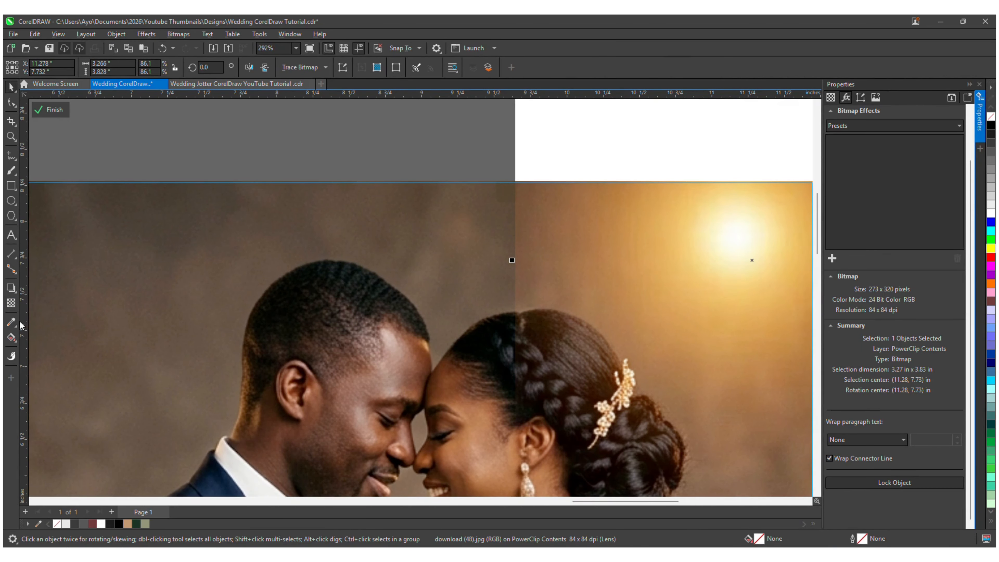
left_click(11, 303)
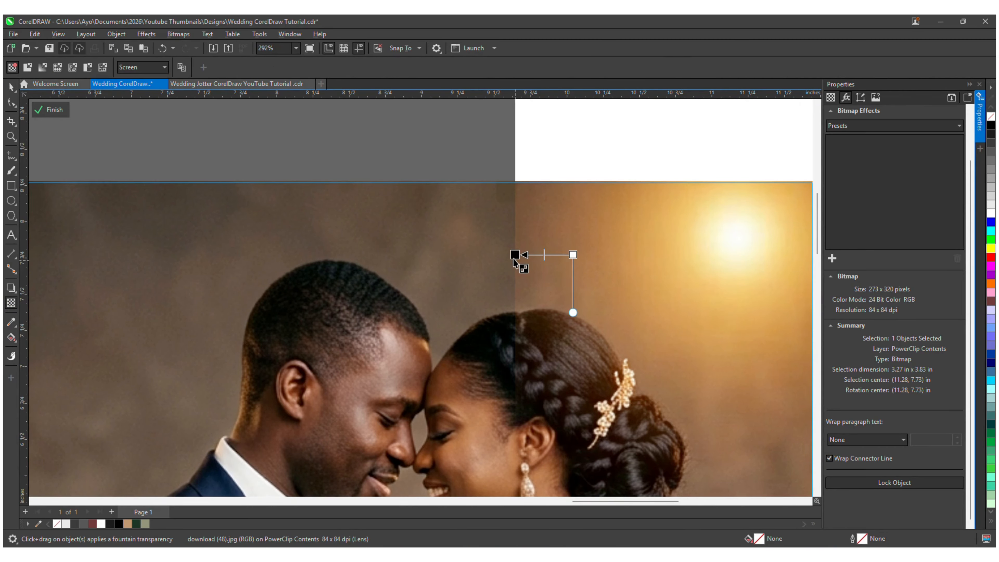
left_click(514, 261)
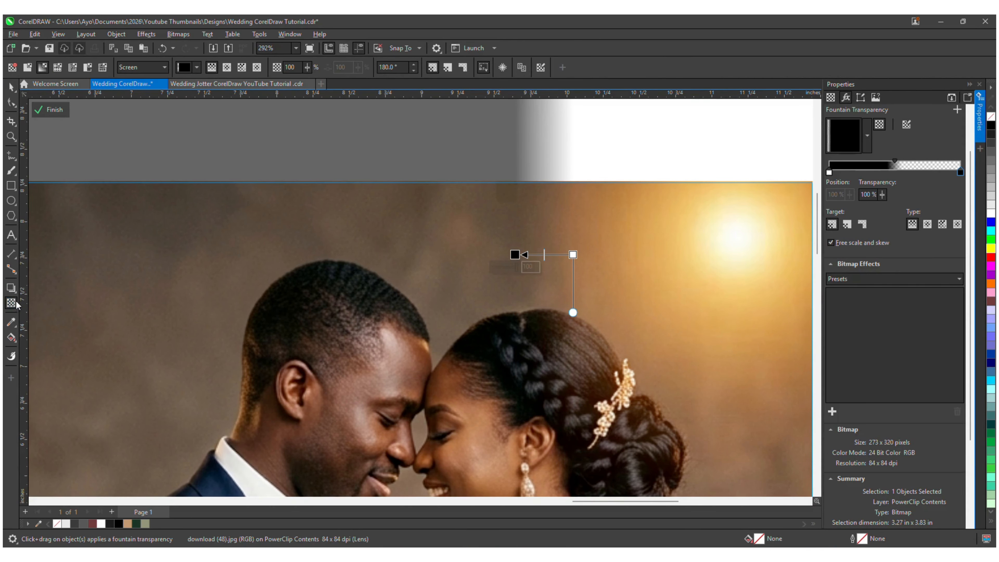
key("ctrl+z")
key("ctrl+z")
key("ctrl+shift+z")
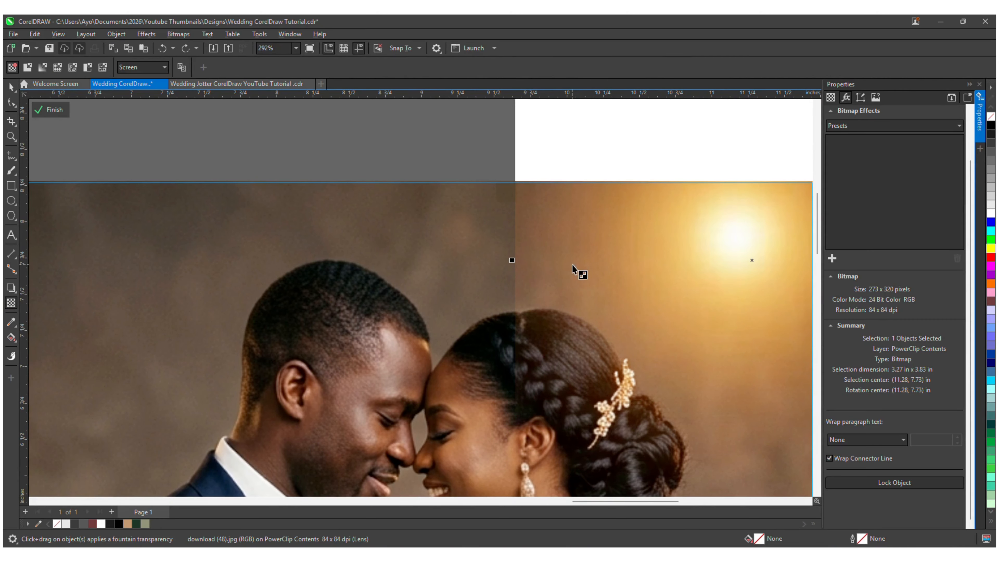
left_click_drag(581, 262, 520, 262)
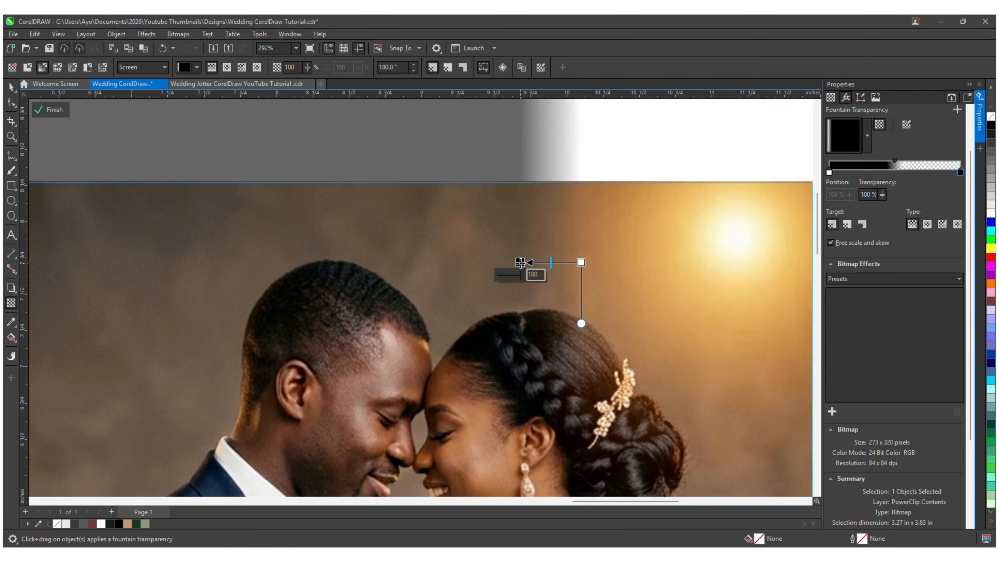
scroll(520, 262, "down", 2)
scroll(520, 263, "down", 2)
key("space")
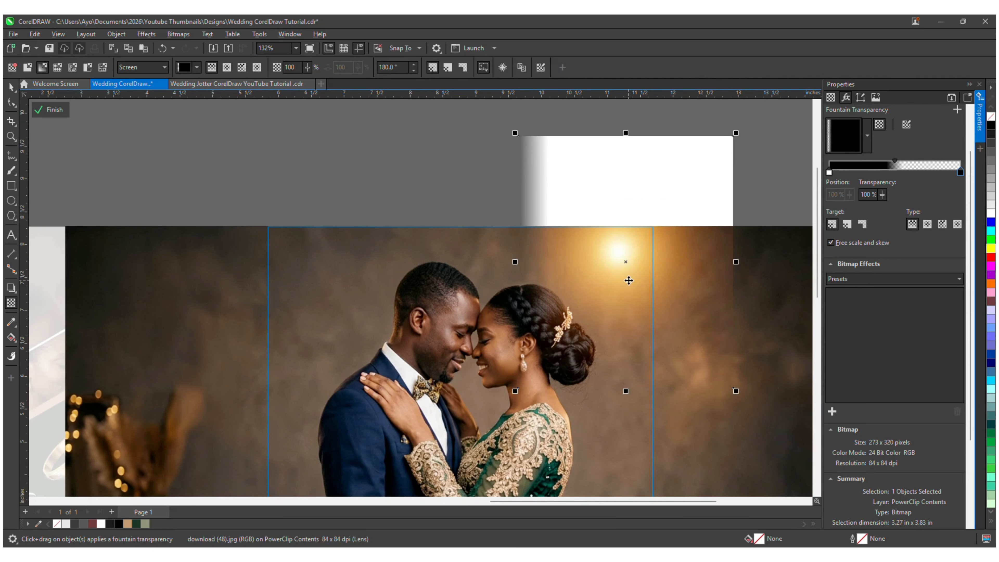
Step: Move the glow up to the front cover's upper-right corner and rotate it about 25°
left_click(627, 279)
left_click_drag(739, 132, 668, 122)
left_click(602, 288)
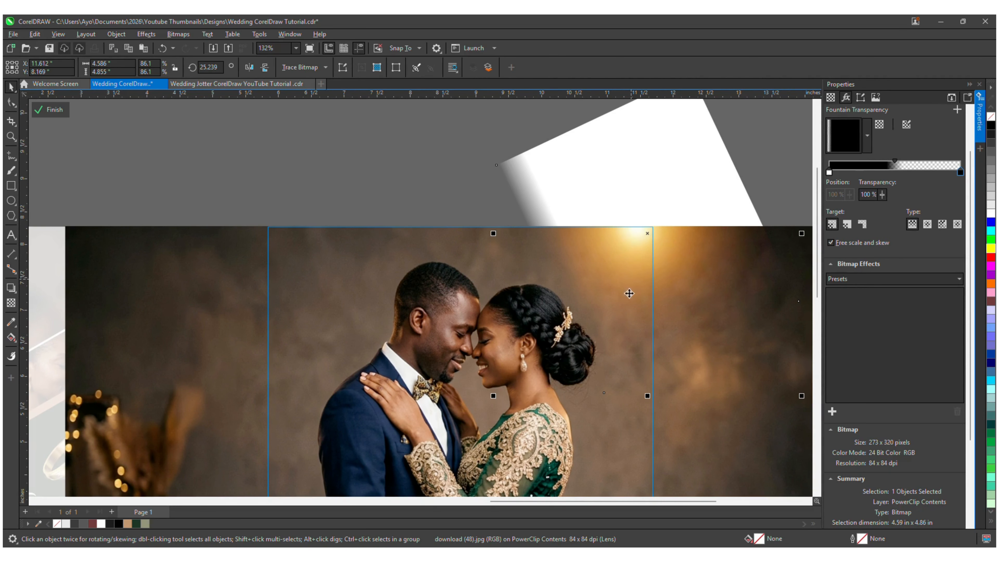
Step: Straighten the glow at the upper-right corner to a rotation of about 1.8°
key("space")
key("space")
left_click(621, 309)
left_click_drag(492, 396, 446, 362)
left_click_drag(540, 399, 499, 368)
left_click(623, 288)
key("ctrl+z")
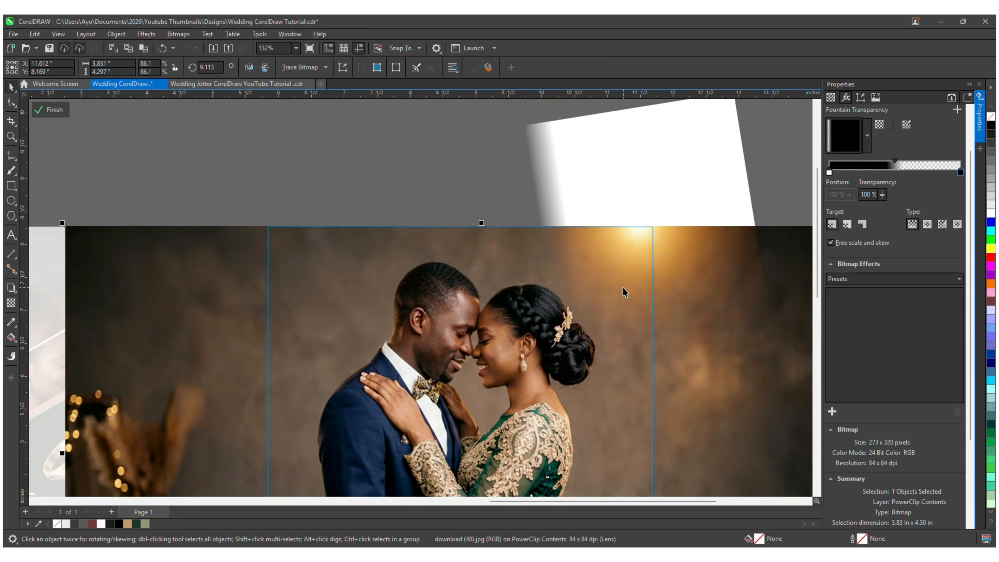
left_click(623, 290)
left_click(608, 329)
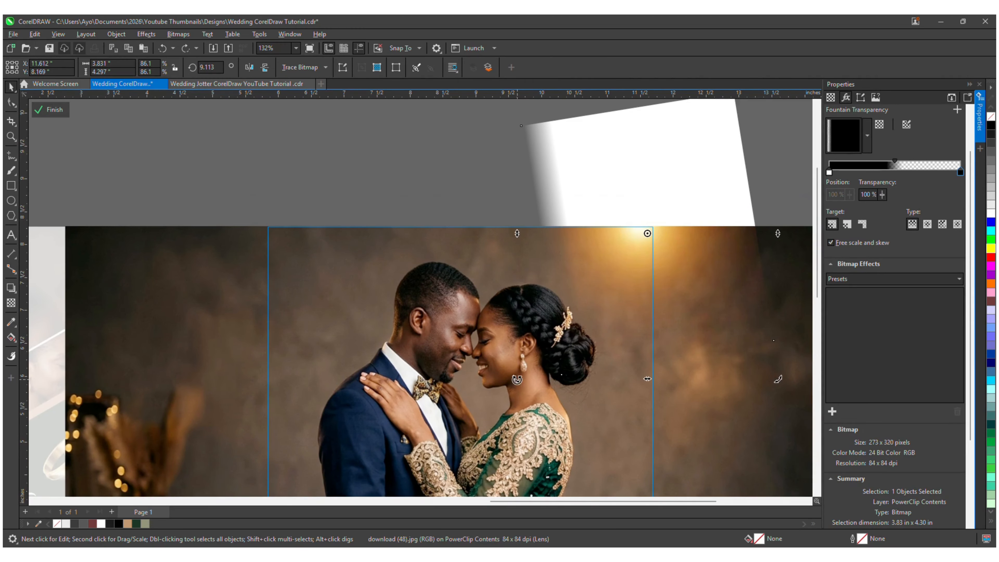
Step: Duplicate the glow to the front cover's upper-left corner, enlarge the copy to about 4.80 × 5.57 in, and finish editing the contents
scroll(595, 299, "down", 3)
left_click_drag(623, 294, 441, 290)
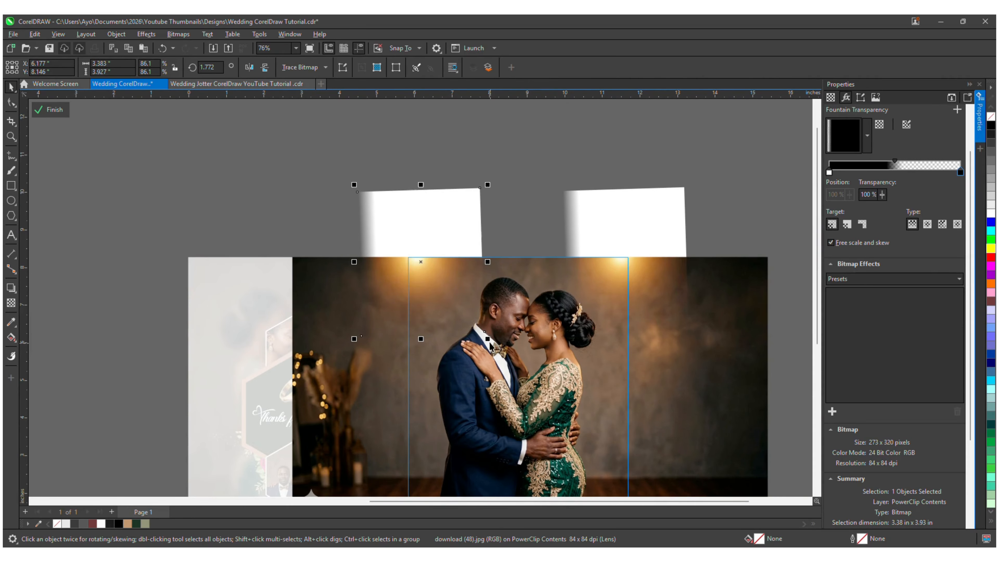
left_click_drag(490, 346, 527, 364)
scroll(527, 363, "up", 3)
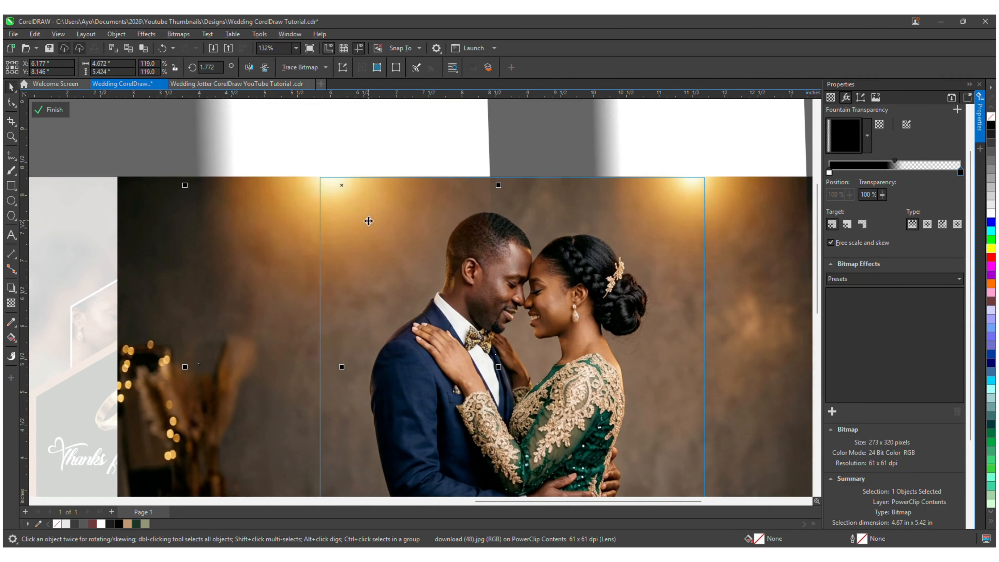
mouse_move(368, 221)
left_mouse_down()
mouse_move(374, 232)
mouse_move(370, 224)
left_mouse_up()
left_click_drag(503, 369, 507, 374)
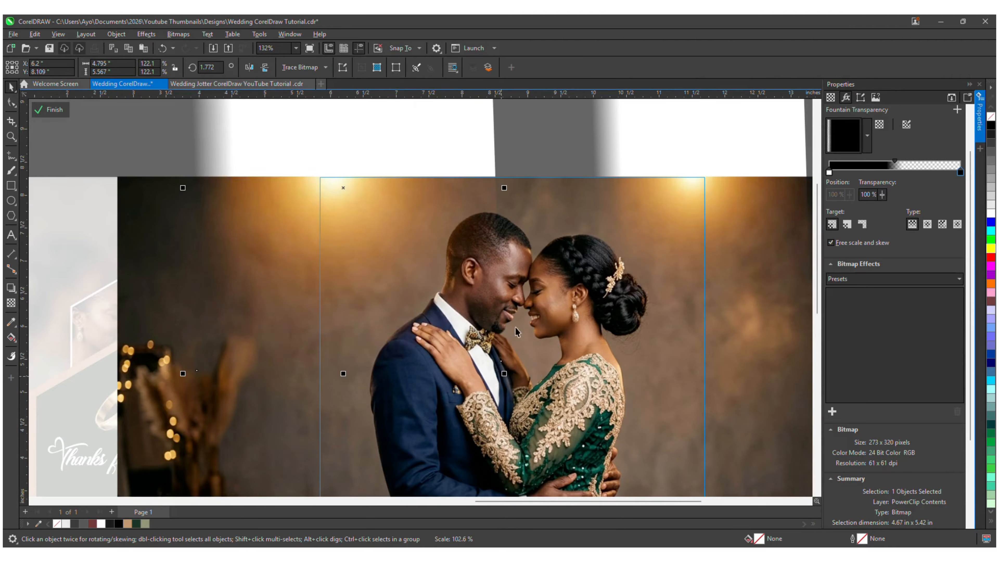
scroll(516, 313, "down", 5)
left_click(707, 242, "ctrl")
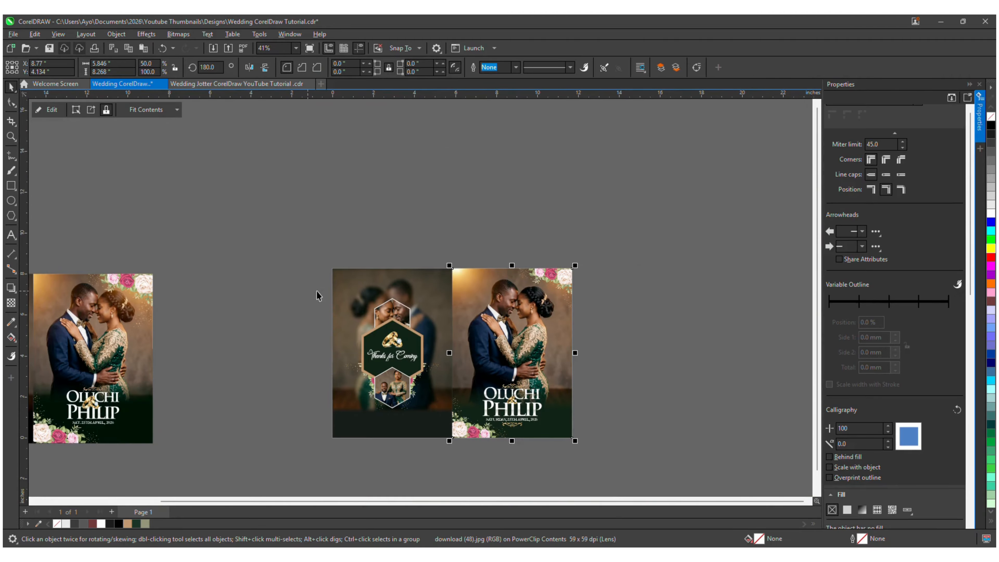
Step: Enlarge the glow at the front cover's upper-left corner about its centre to about 5.78 × 6.71 in
left_click(514, 284, "ctrl")
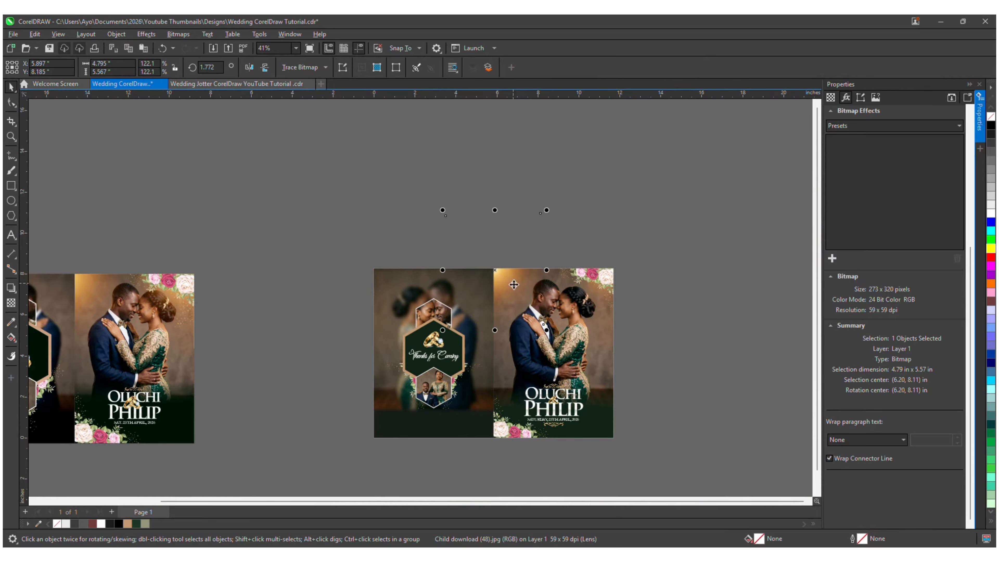
left_click_drag(548, 330, 557, 341)
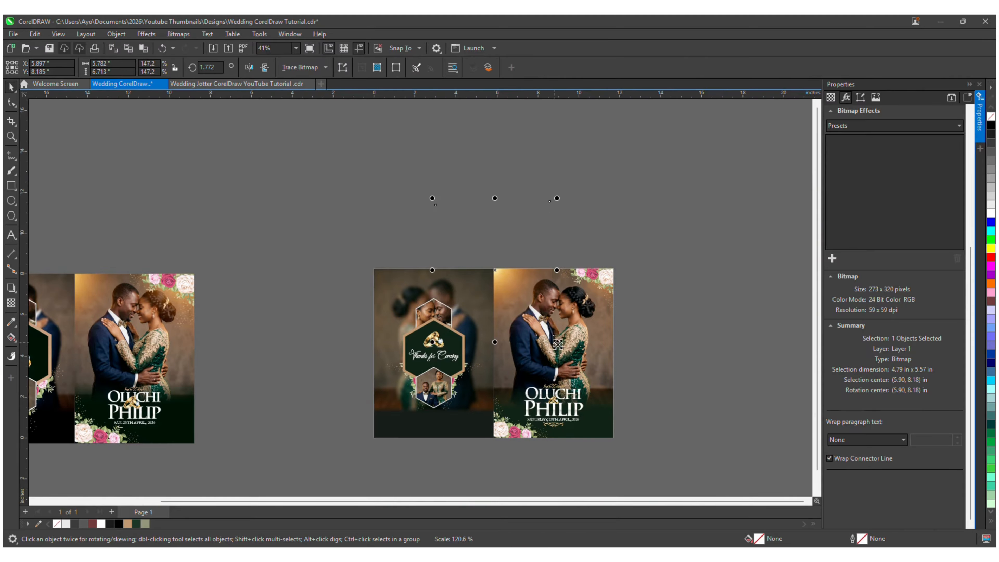
left_click(611, 312)
Step: Enlarge the glow at the front cover's upper-right corner about its centre to about 4.75 × 5.52 in and deselect it
left_click(574, 321, "ctrl")
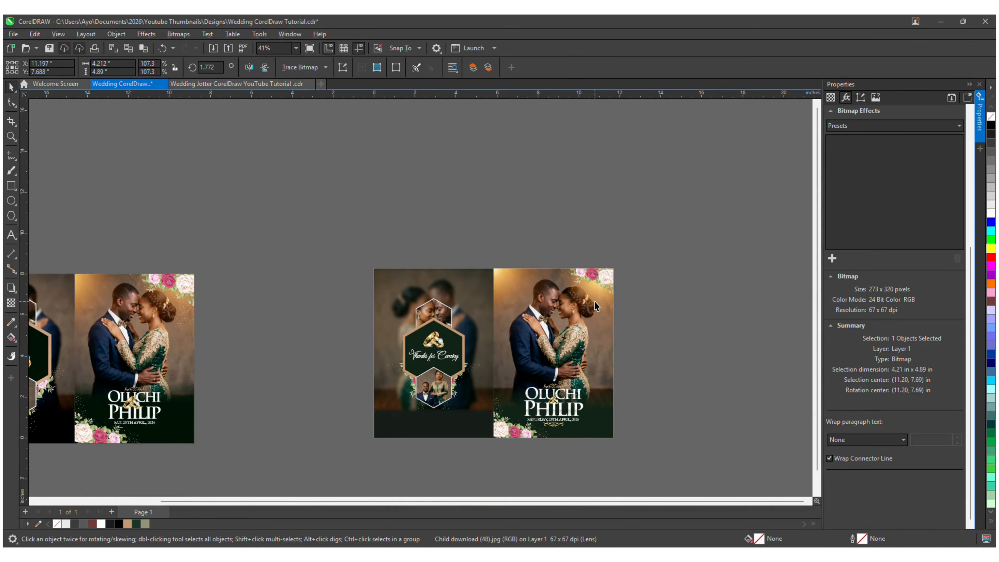
left_click(595, 300)
left_click(601, 308, "ctrl")
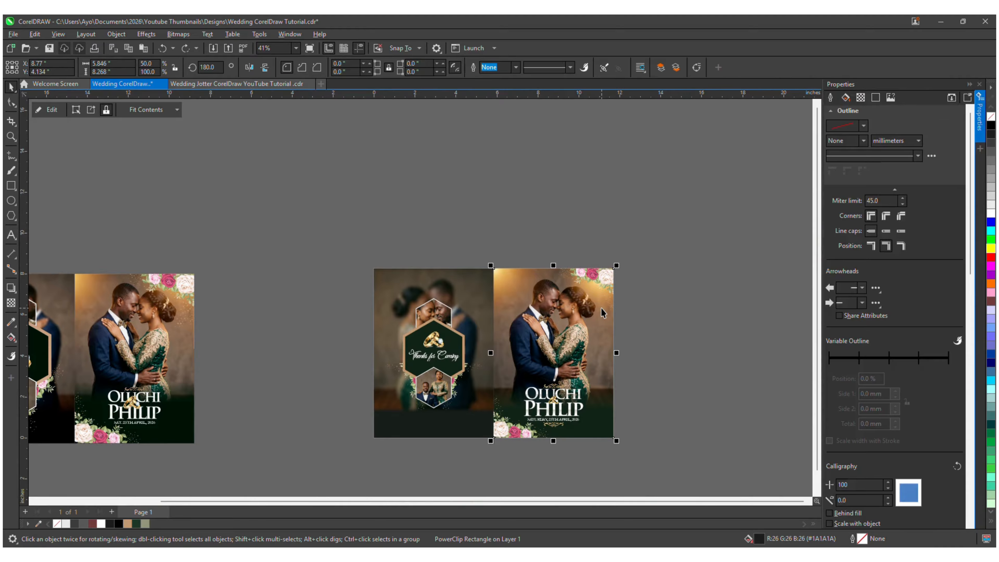
left_click_drag(651, 228, 666, 217)
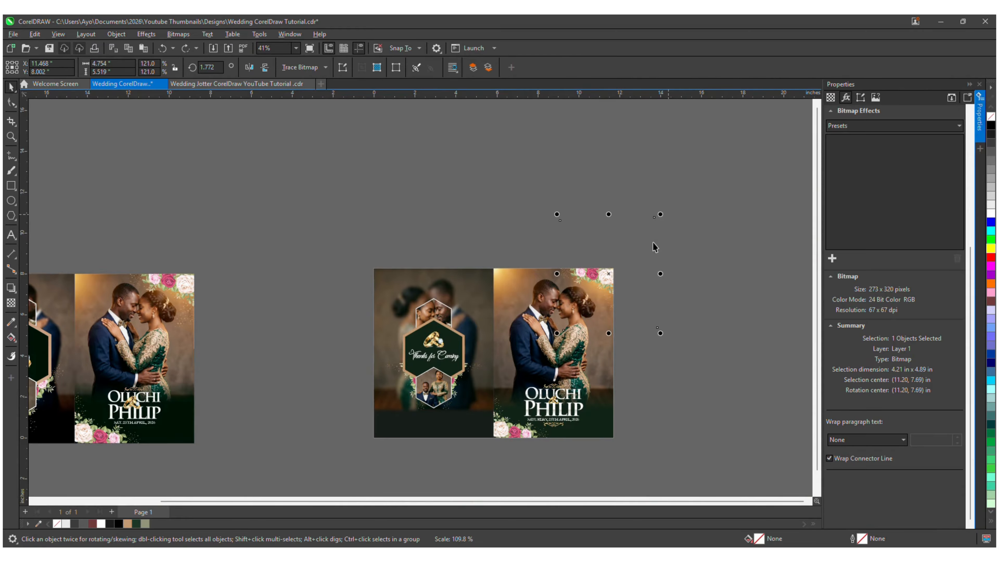
scroll(603, 301, "up", 3)
left_click(686, 292)
scroll(686, 292, "down", 4)
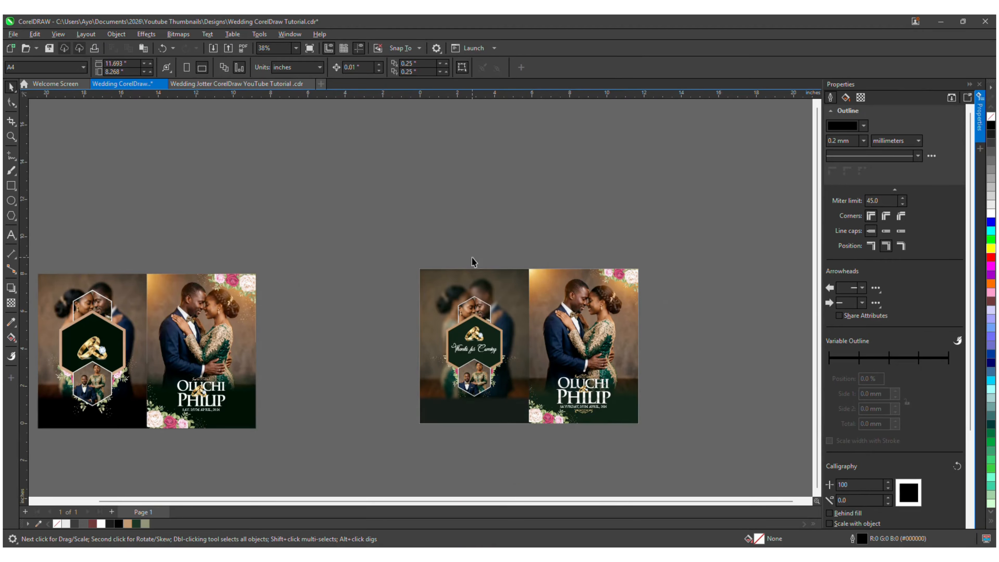
Step: Move the grouped reference layout beside the new cover, align the two vertically, and compare them
left_click_drag(317, 217, 63, 464)
left_click_drag(152, 388, 387, 370)
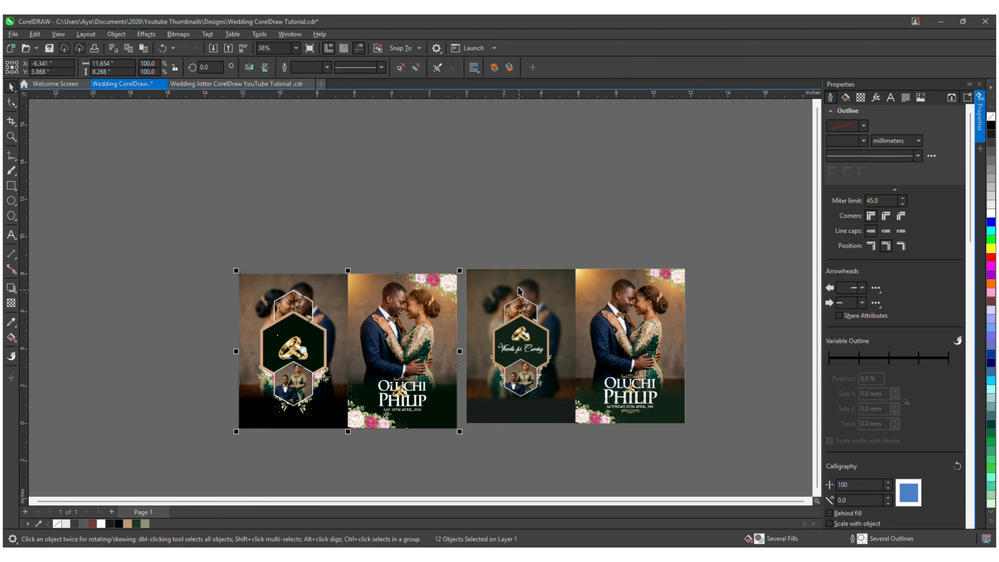
key("z")
left_click_drag(709, 258, 458, 439)
key("space")
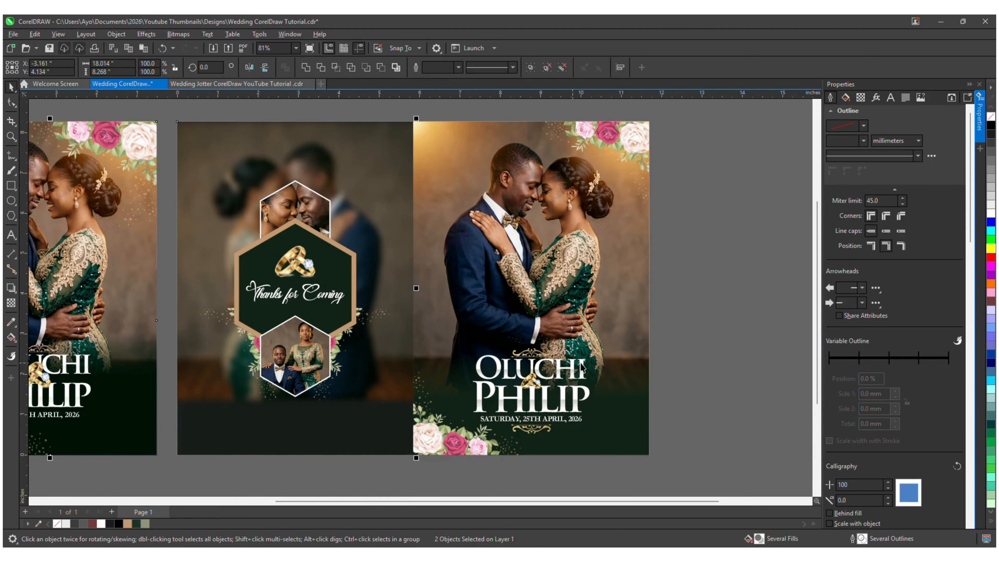
scroll(593, 378, "down", 2)
left_click(675, 314)
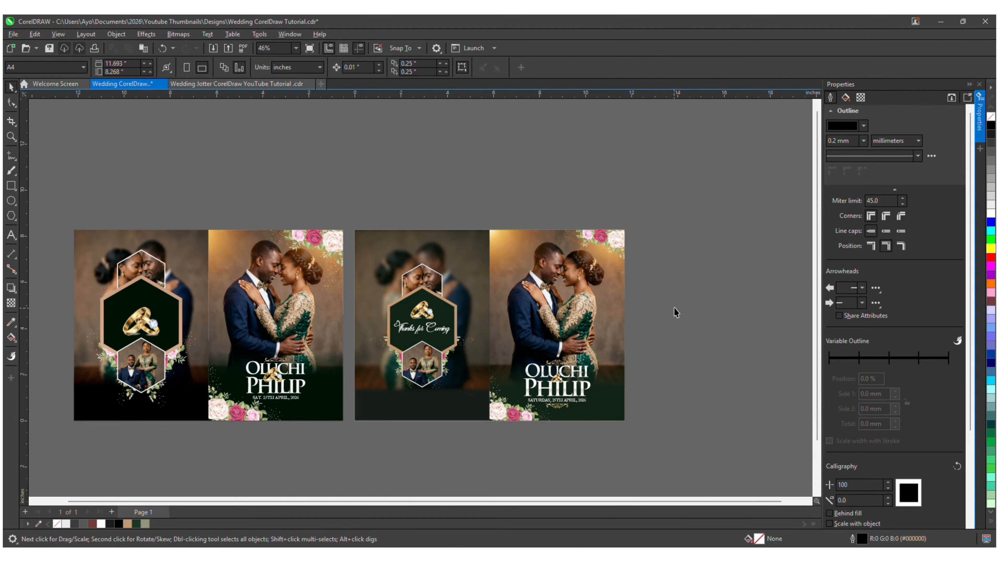
Step: Delete the reference layout and preview the new cover in full screen
left_click(320, 249)
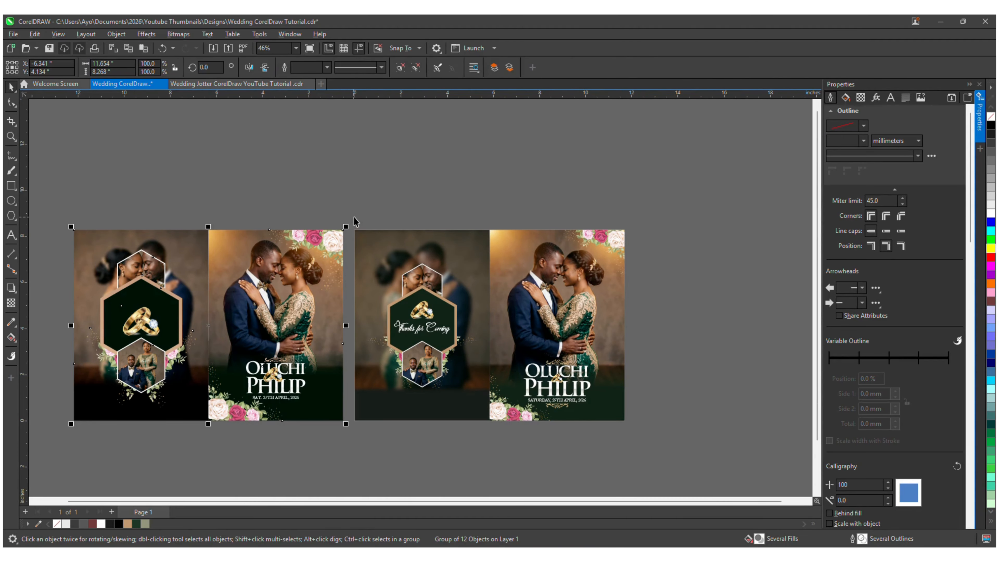
key("Delete")
key("F4")
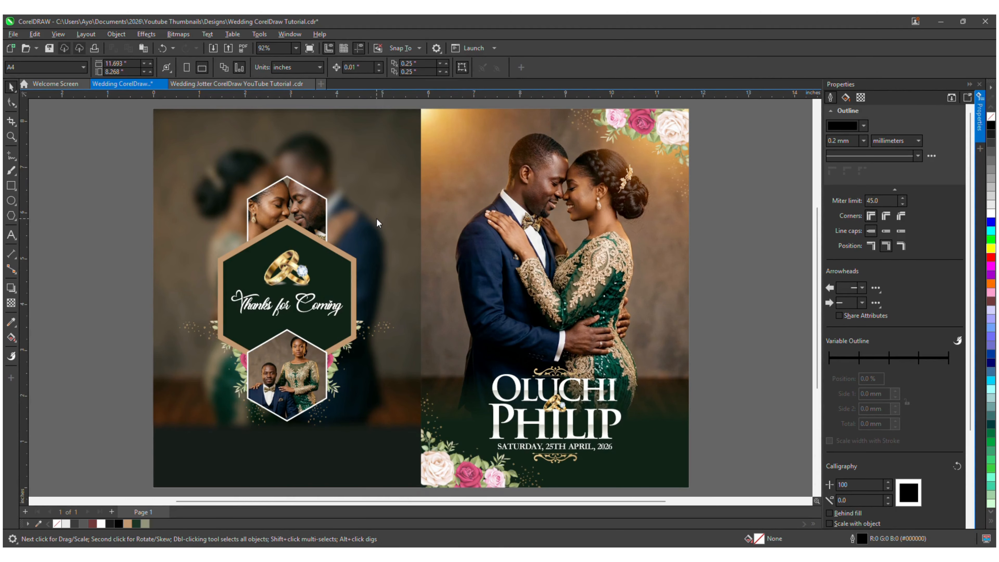
key("F9")
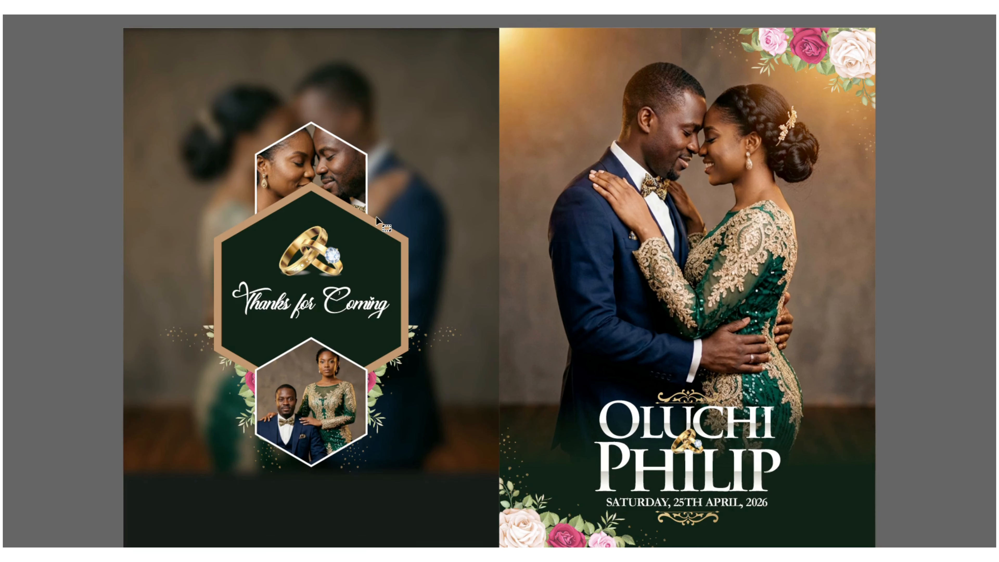